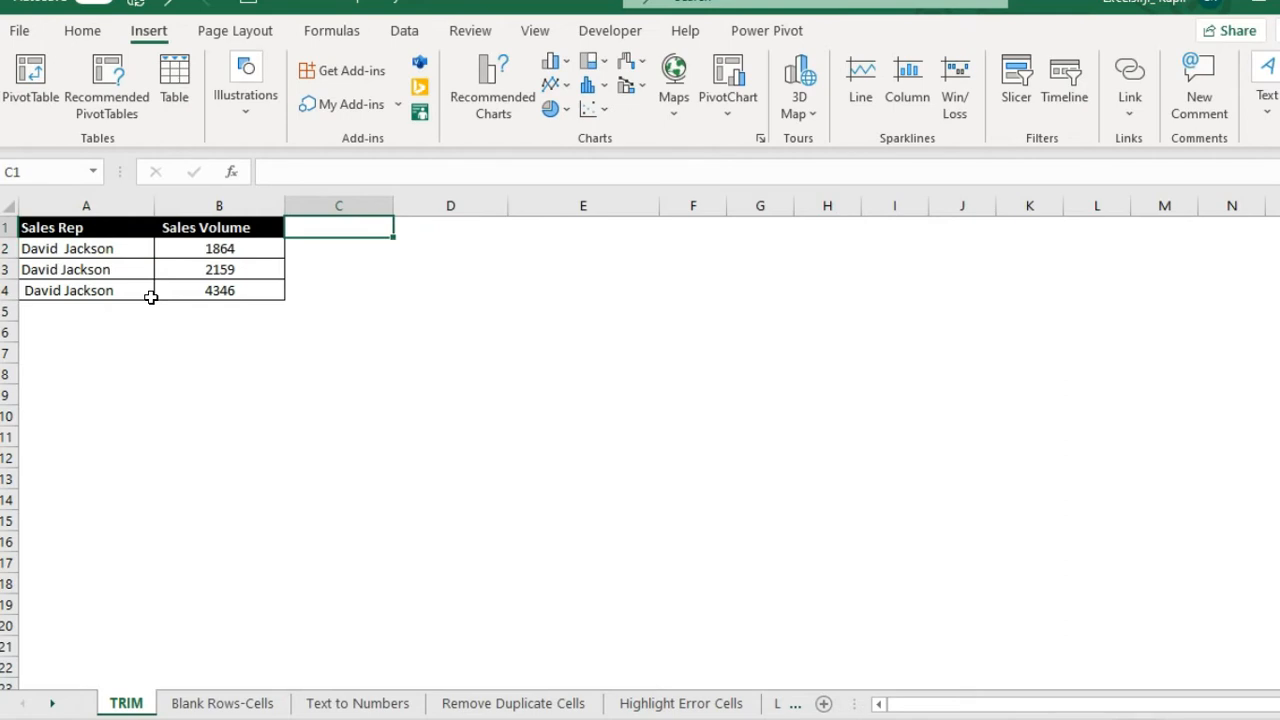
Enter =TRIM(A2) in C2 and fill the formula down to C4.
key("Down")
type("=trim(")
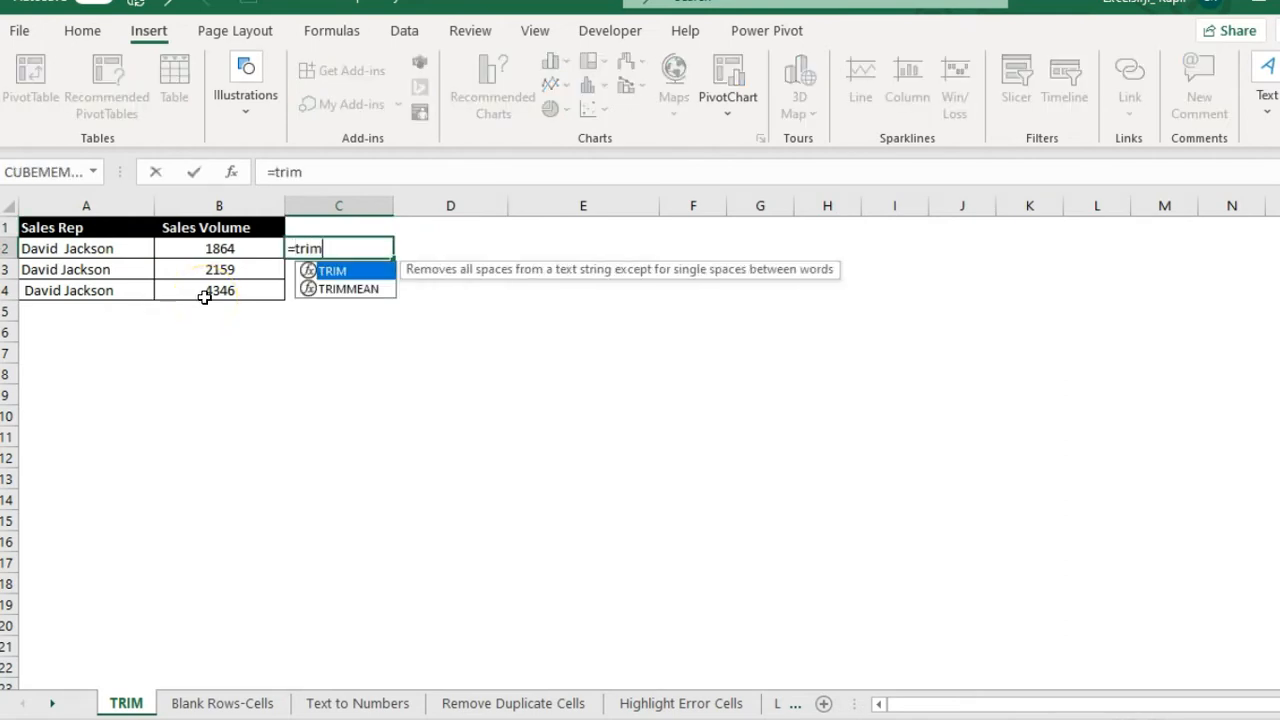
left_click(104, 250)
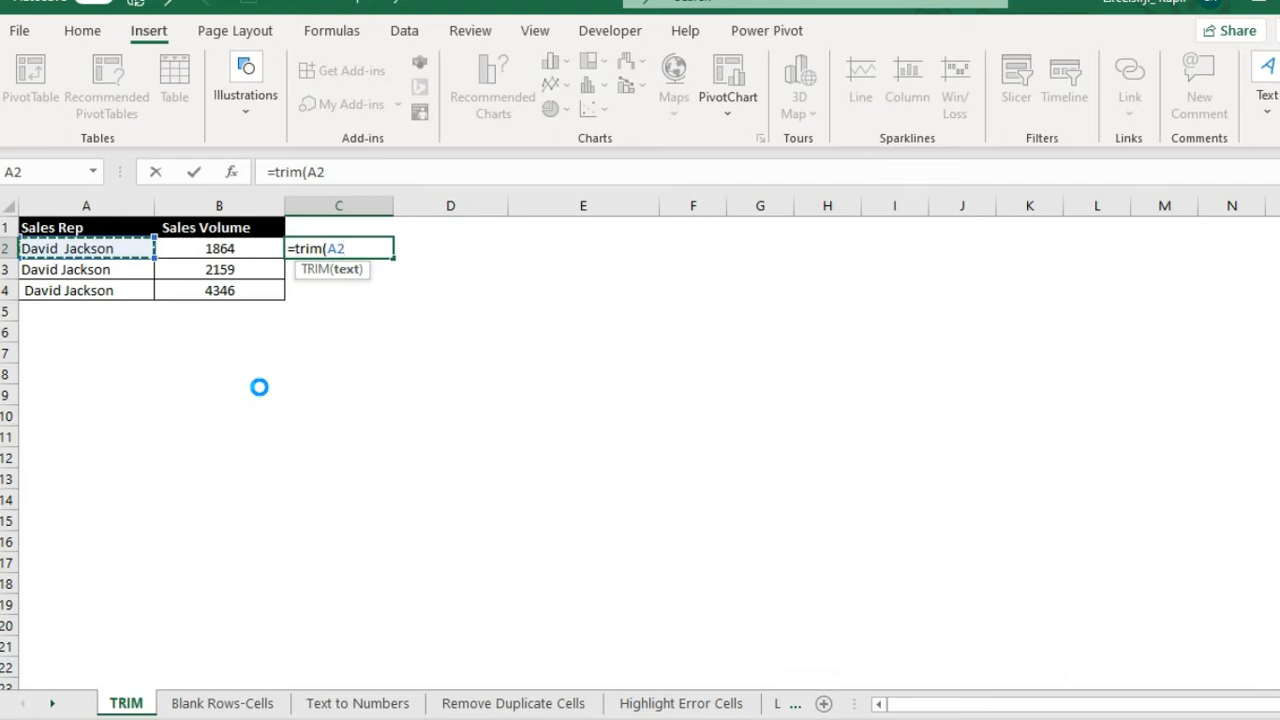
key("Return")
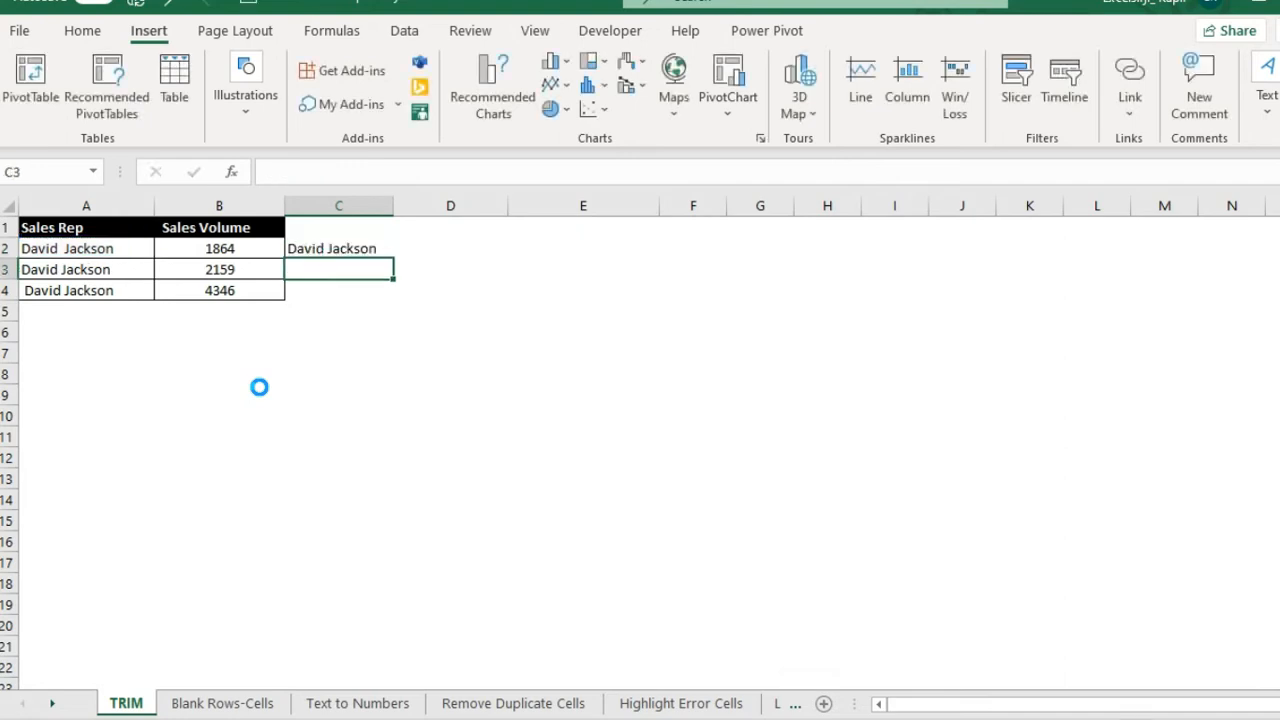
key("Up")
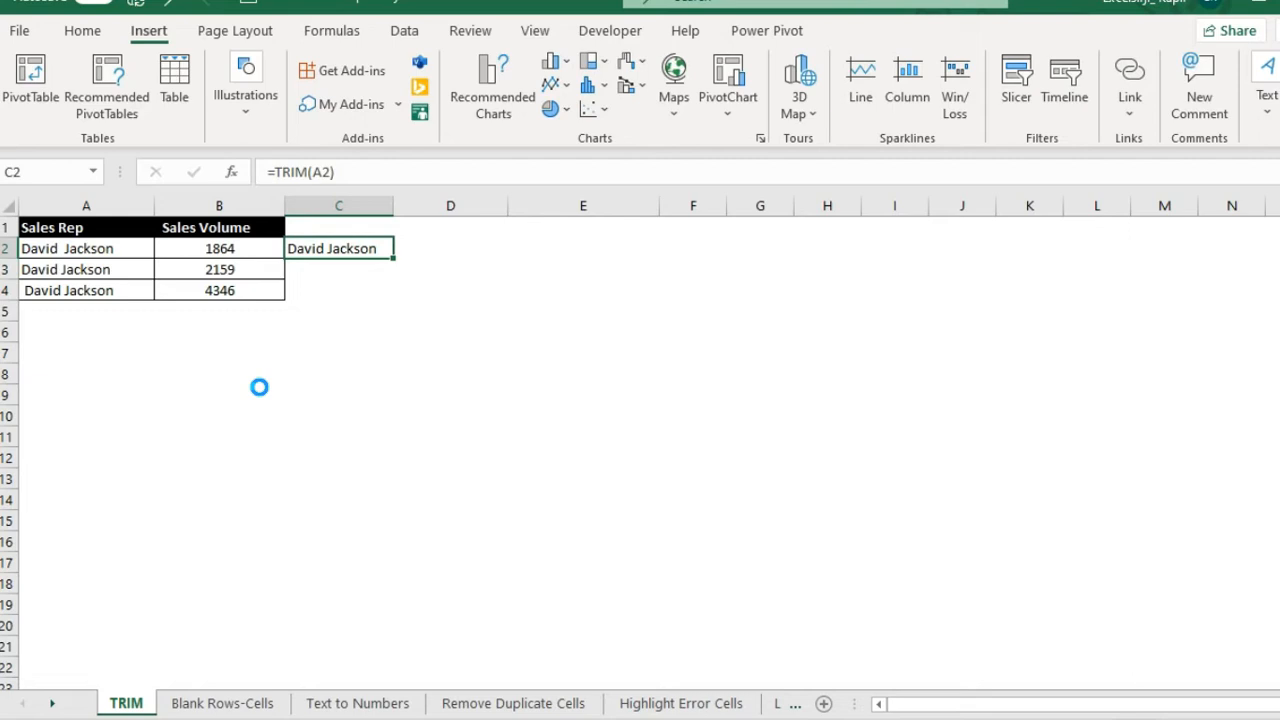
key("shift+Down")
key("shift+Down")
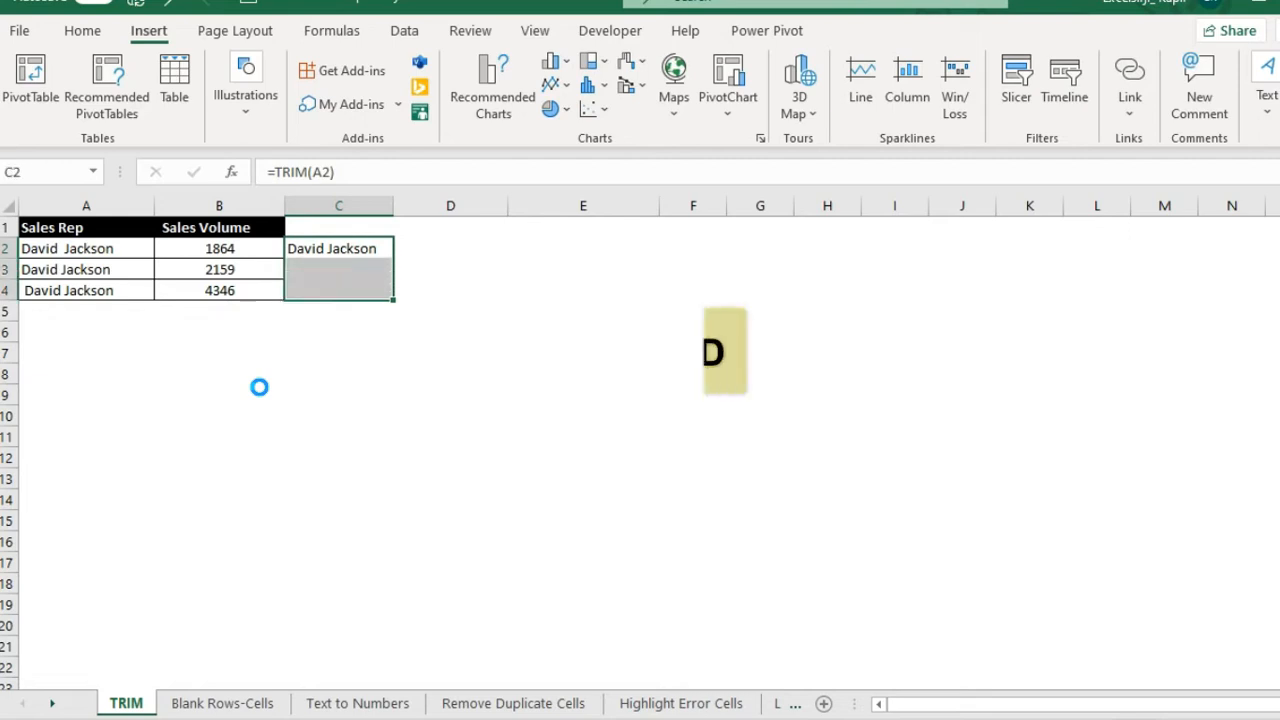
key("ctrl+d")
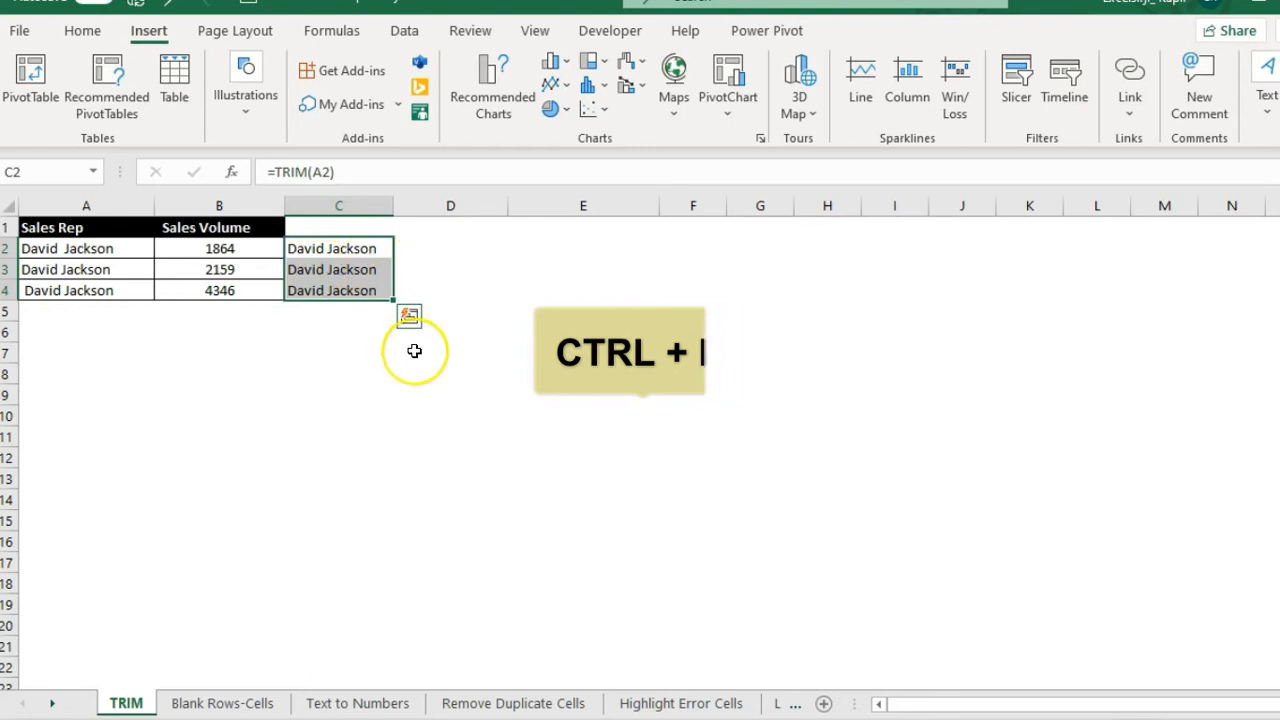
Check the TRIM formulas in C2 and C3.
key("F2")
key("Escape")
key("Down")
key("F2")
key("Escape")
key("Up")
Copy the trimmed names in C2:C4 and paste them as values over the Sales Rep names starting at A2.
key("shift+Down")
key("shift+Down")
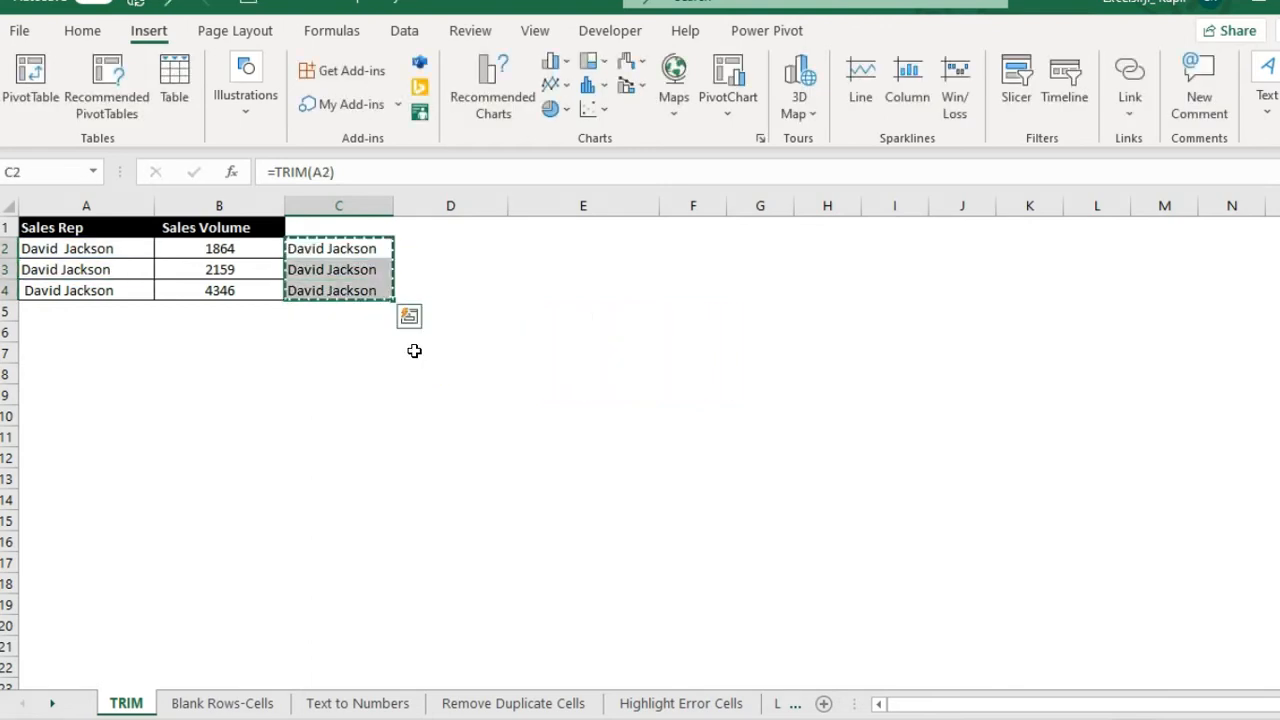
key("ctrl+c")
left_click(104, 250)
right_click(104, 250)
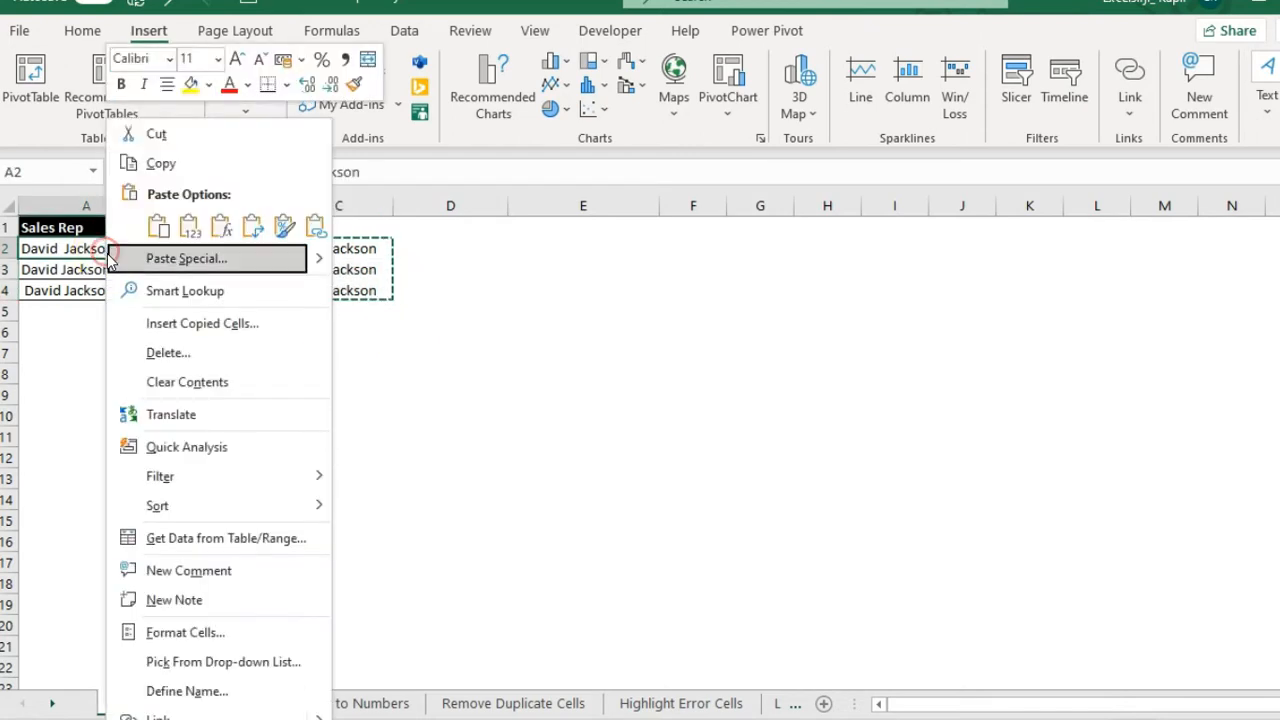
left_click(198, 263)
left_click(45, 181)
left_click(282, 397)
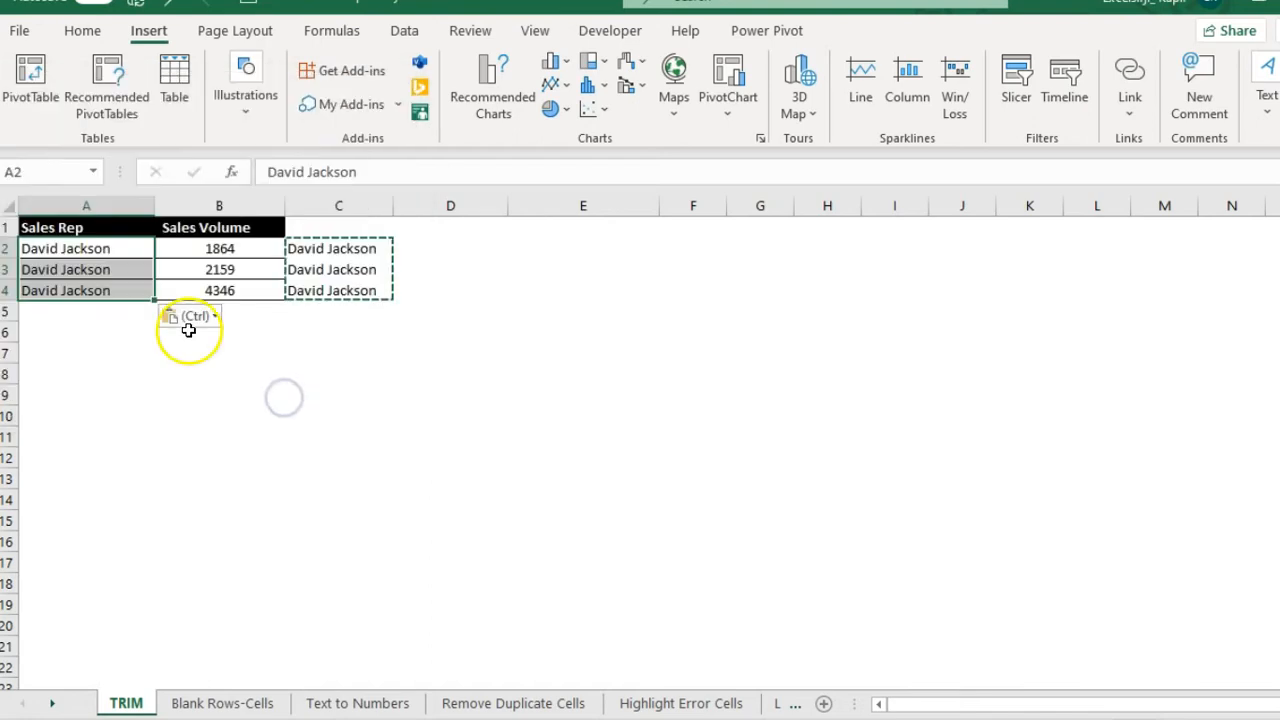
Delete the helper formulas in C2:C4 and select the cleaned names in A2:A4.
left_click_drag(337, 250, 337, 291)
key("Delete")
left_click_drag(90, 248, 87, 293)
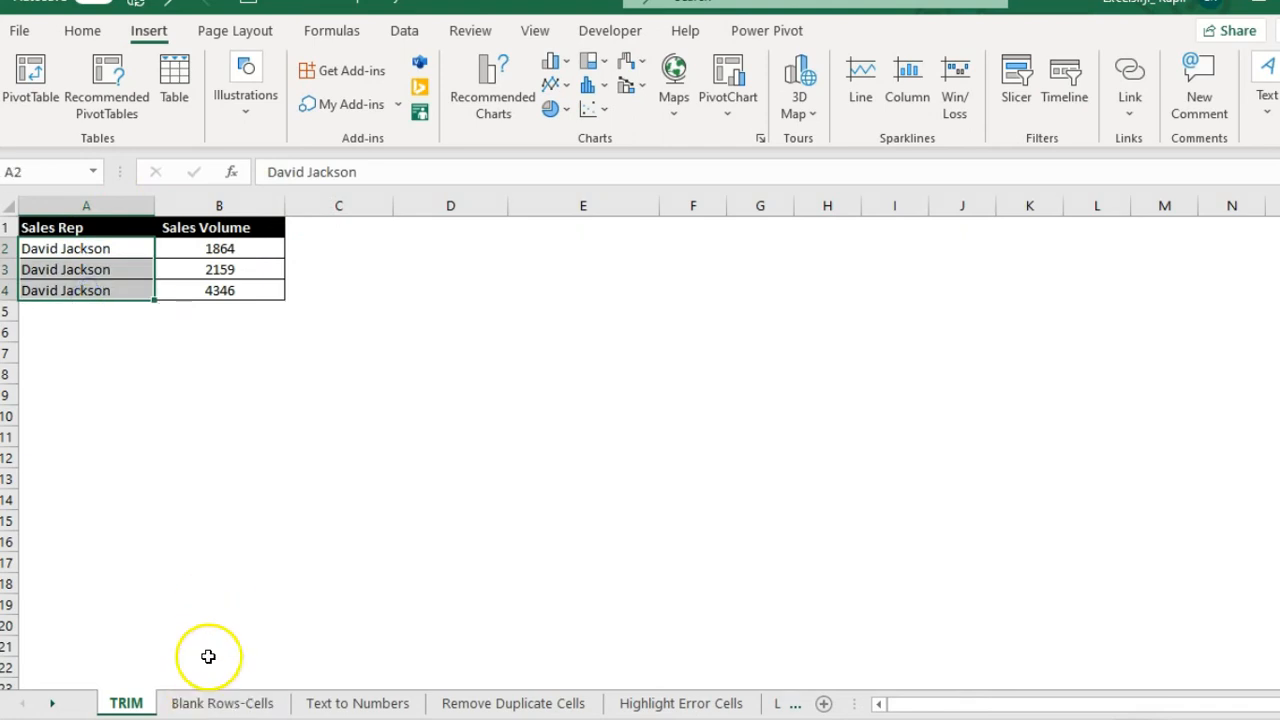
Switch to the Blank Rows-Cells sheet and examine the blank cells in the sales table.
left_click(249, 698)
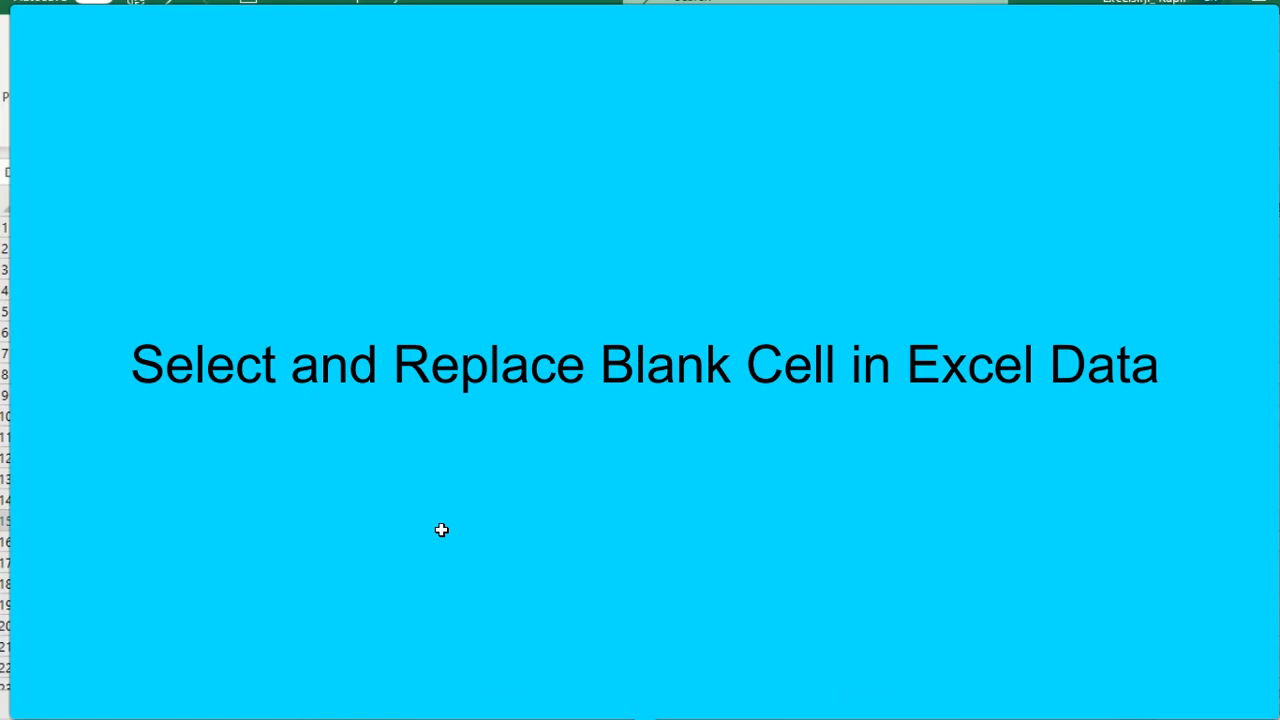
left_click(47, 252)
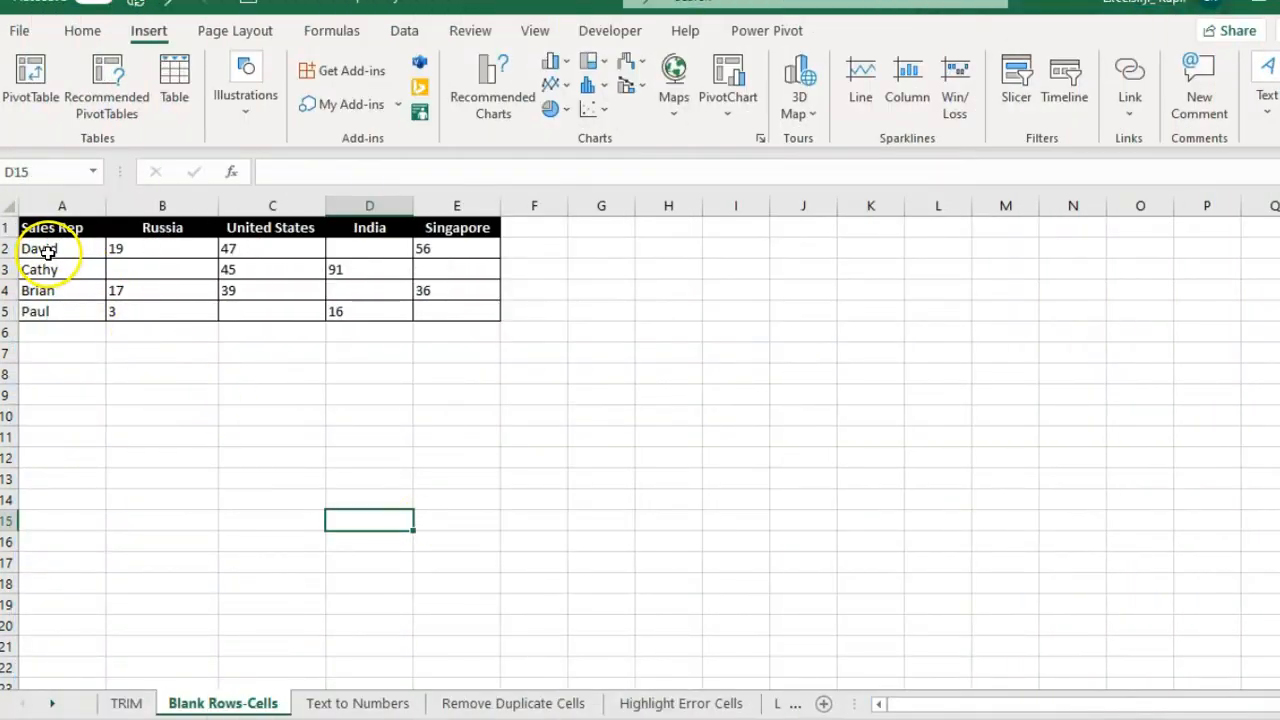
left_click(145, 276)
left_click(427, 277)
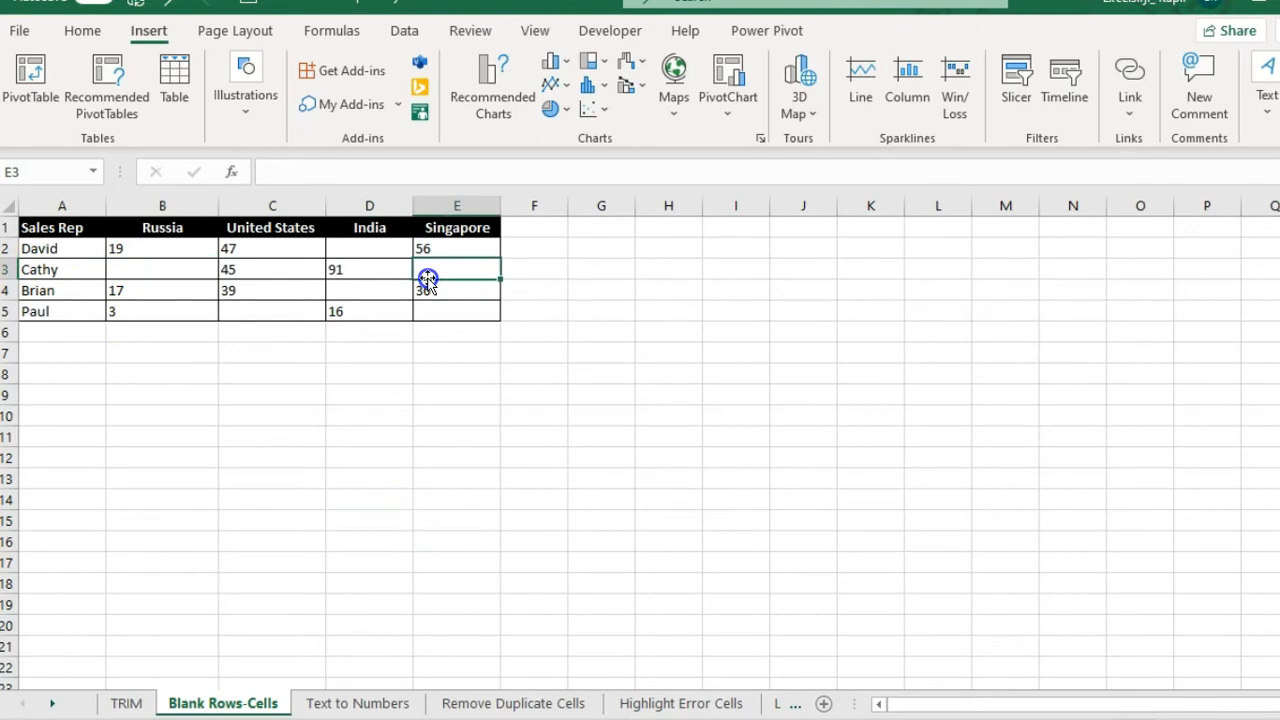
left_click(251, 309)
left_click(465, 312)
left_click(150, 266)
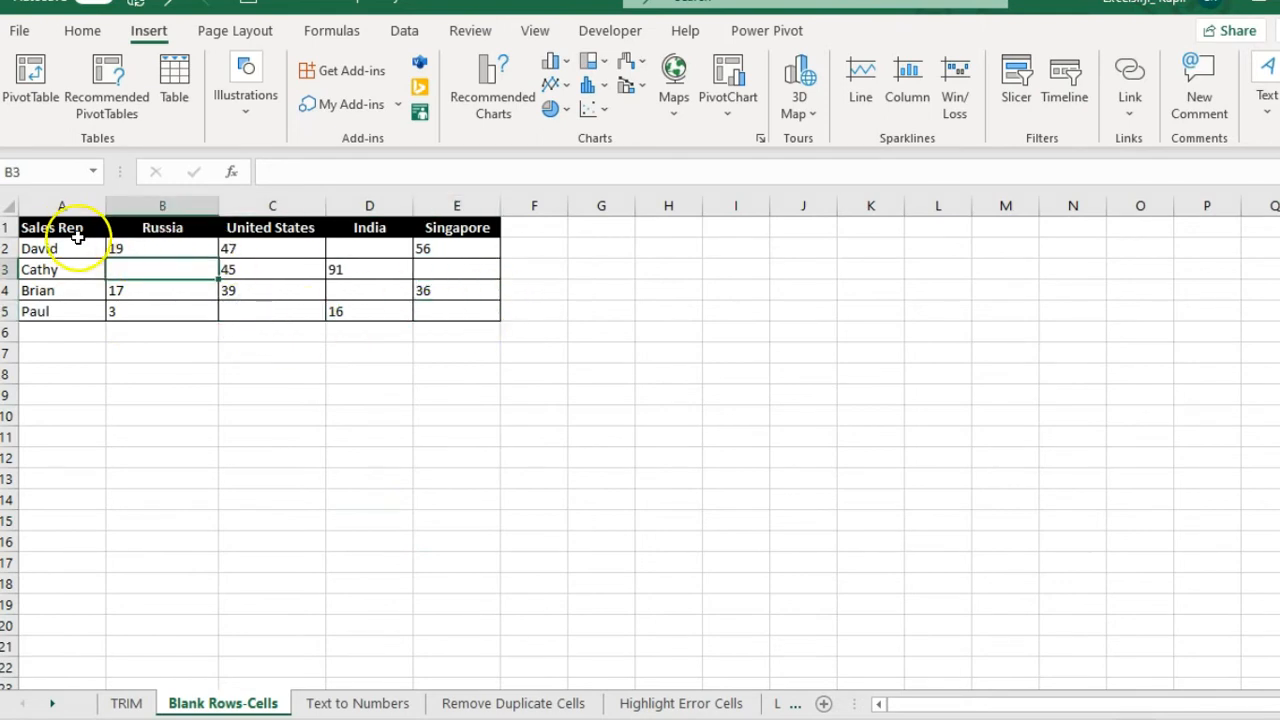
Select all blank cells within the table A1:E5 using Go To Special with the Blanks option.
left_click_drag(57, 226, 457, 320)
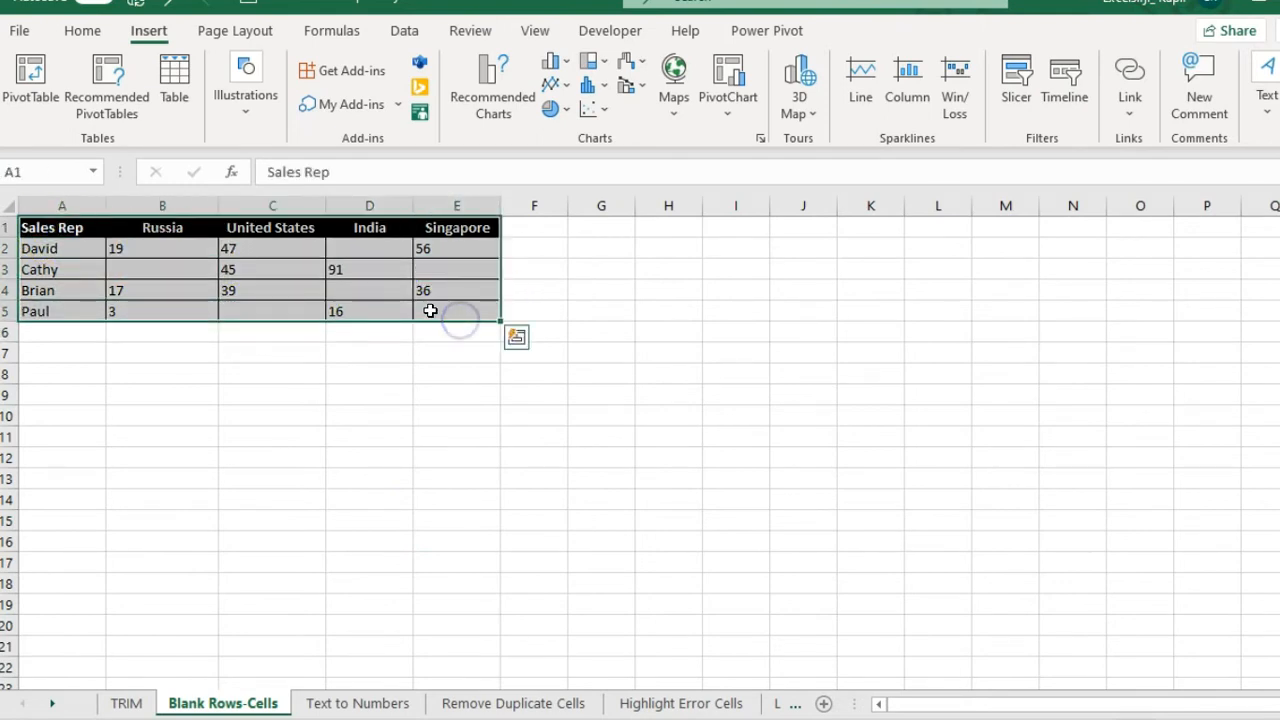
key("ctrl+g")
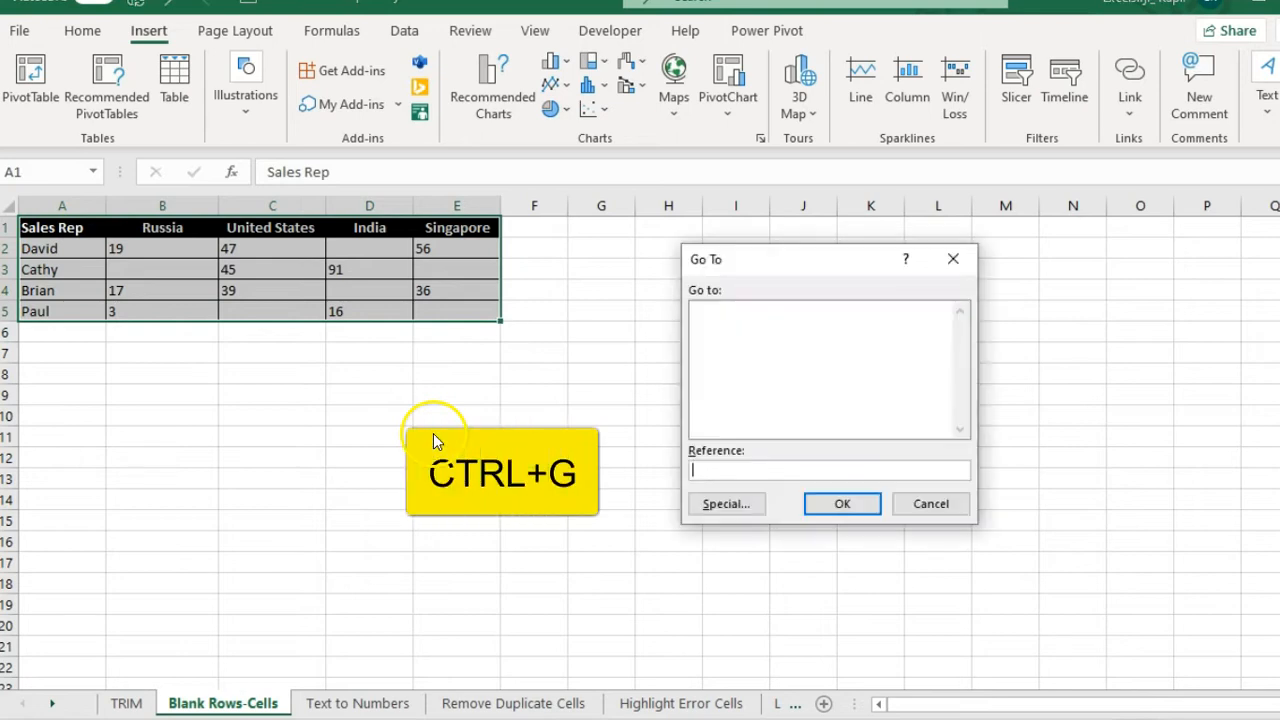
left_click(80, 31)
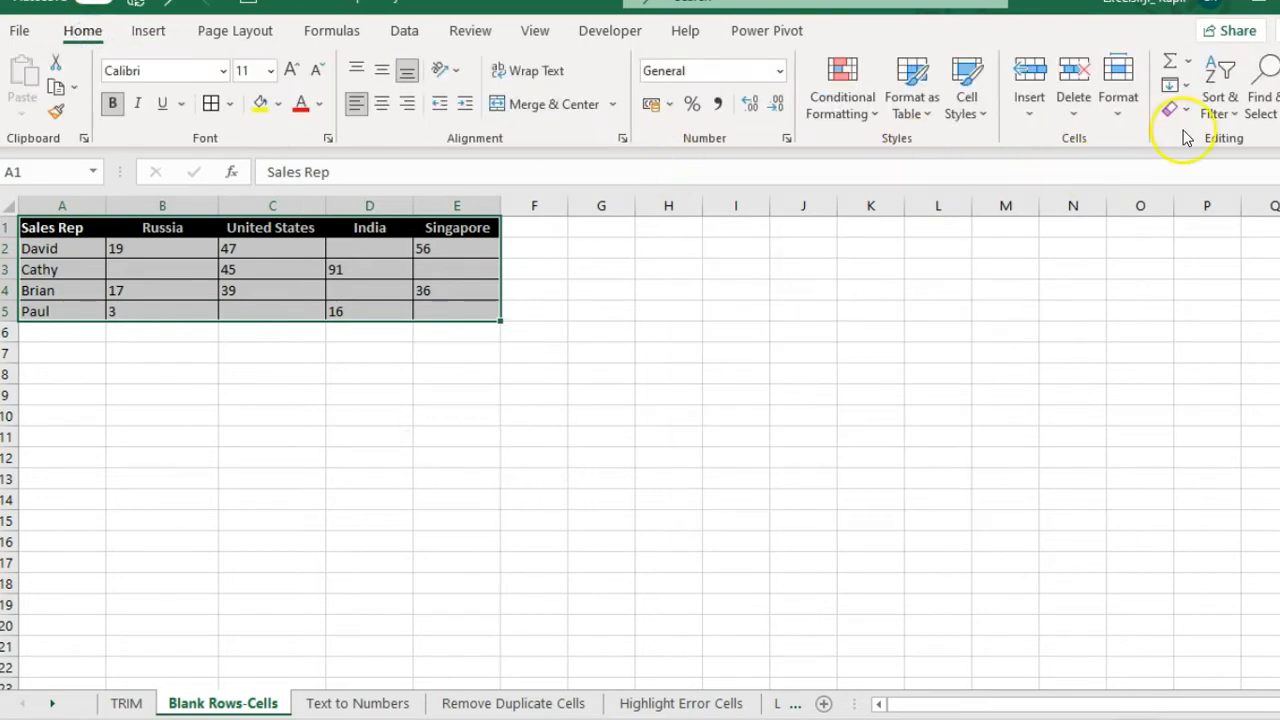
left_click(1257, 131)
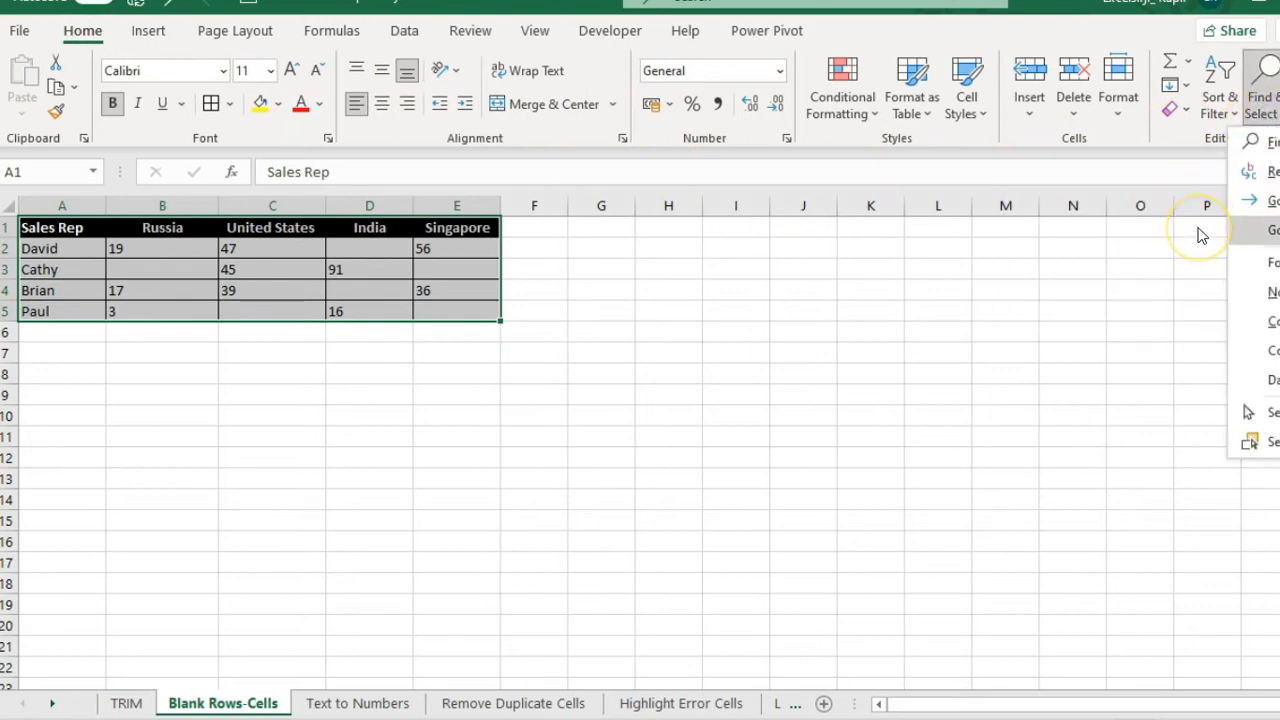
left_click(1255, 230)
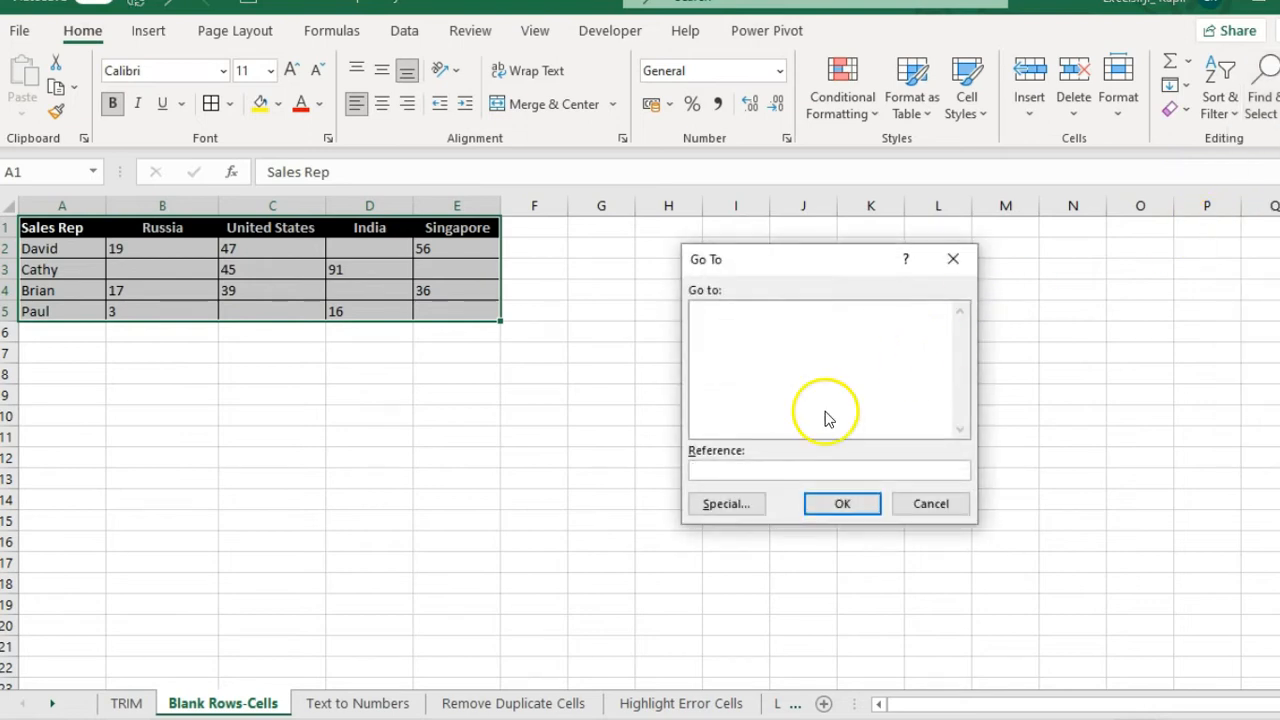
left_click(731, 508)
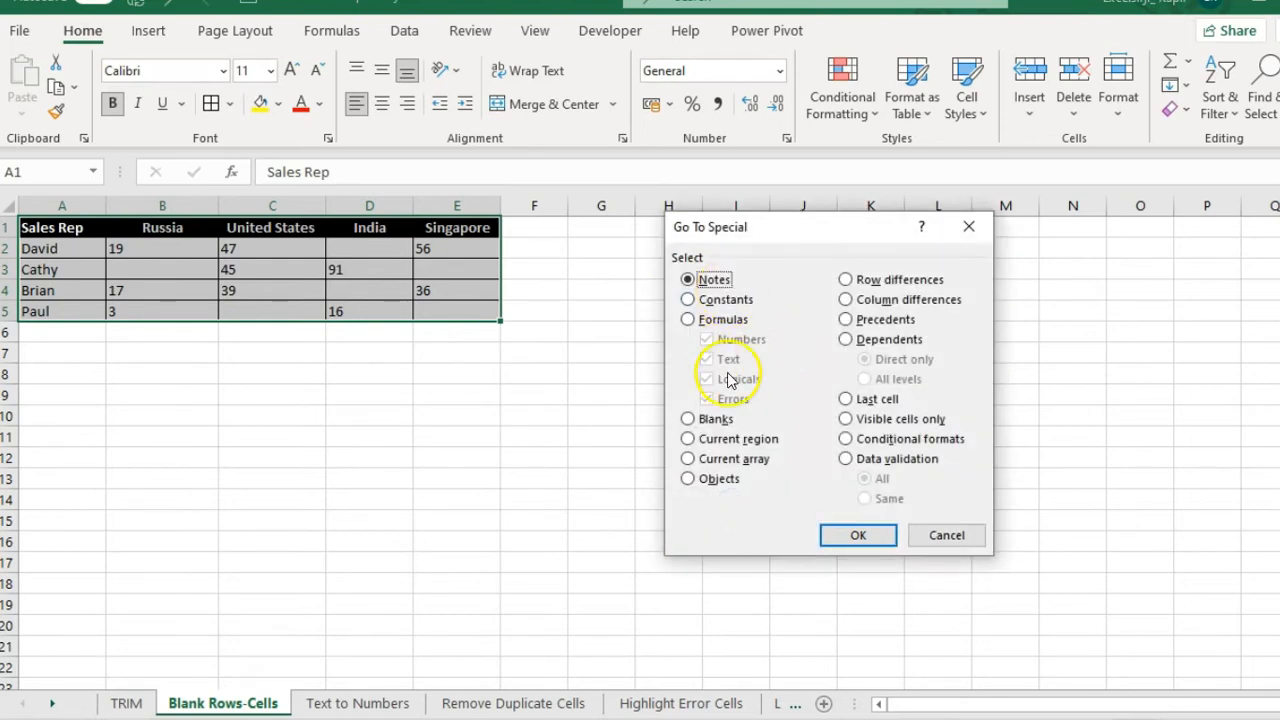
left_click(712, 419)
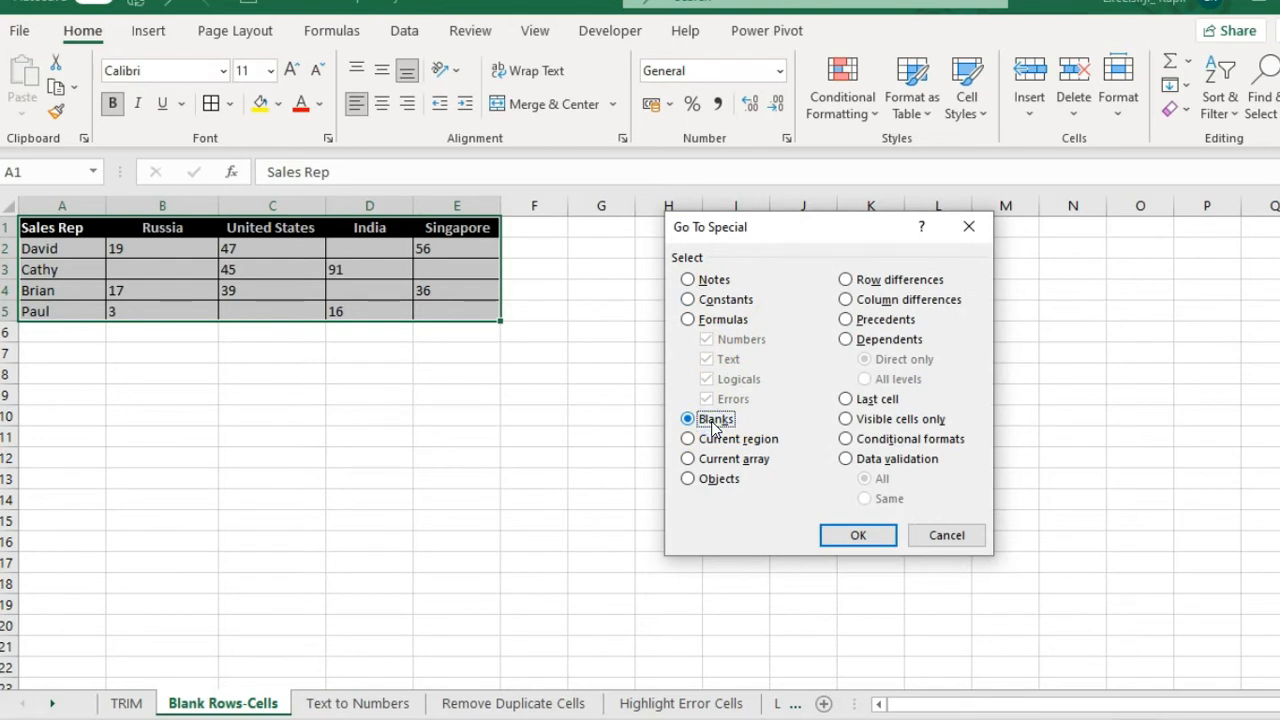
left_click(844, 535)
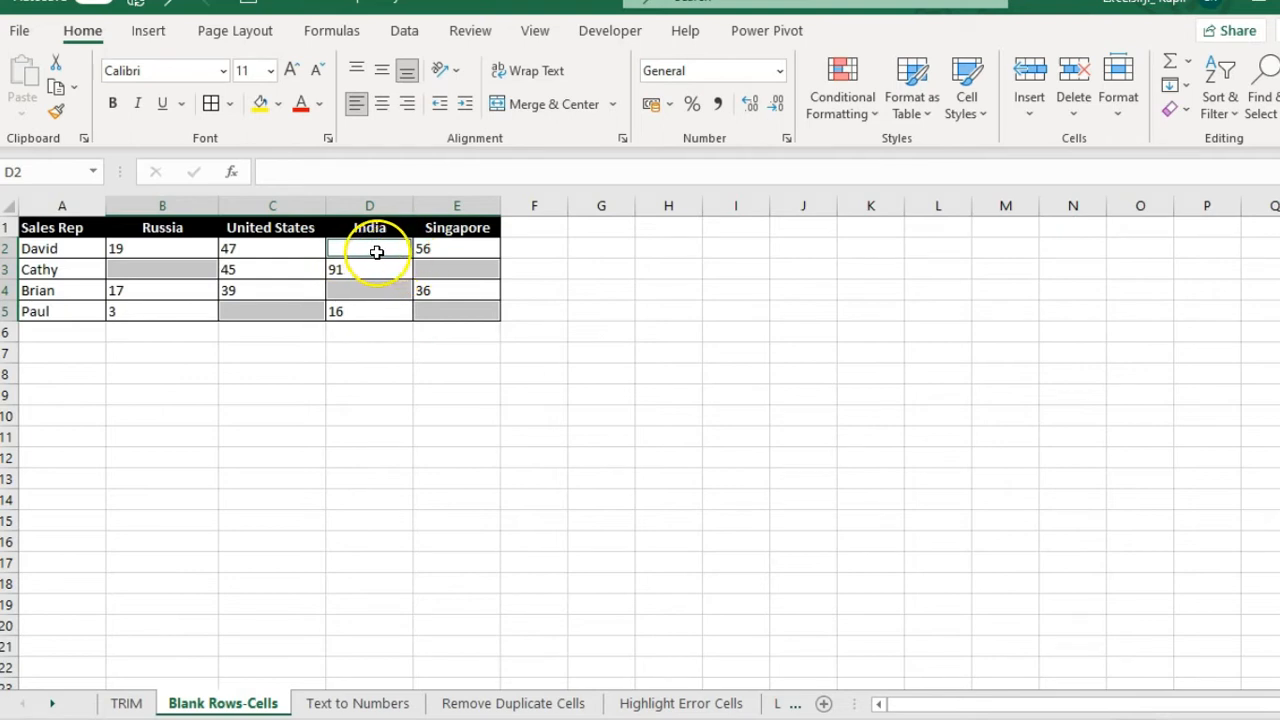
Fill all the selected blank cells at once with "Not Available" and check the filled cells.
type("No")
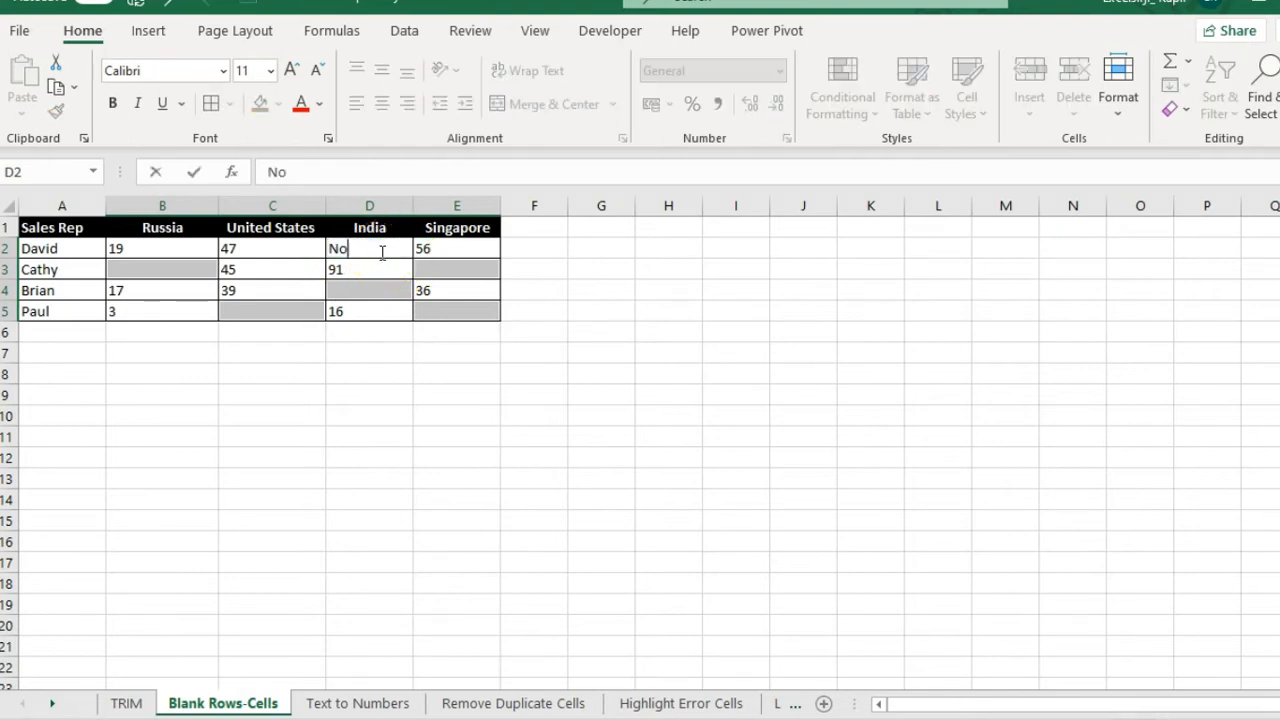
type("t Available")
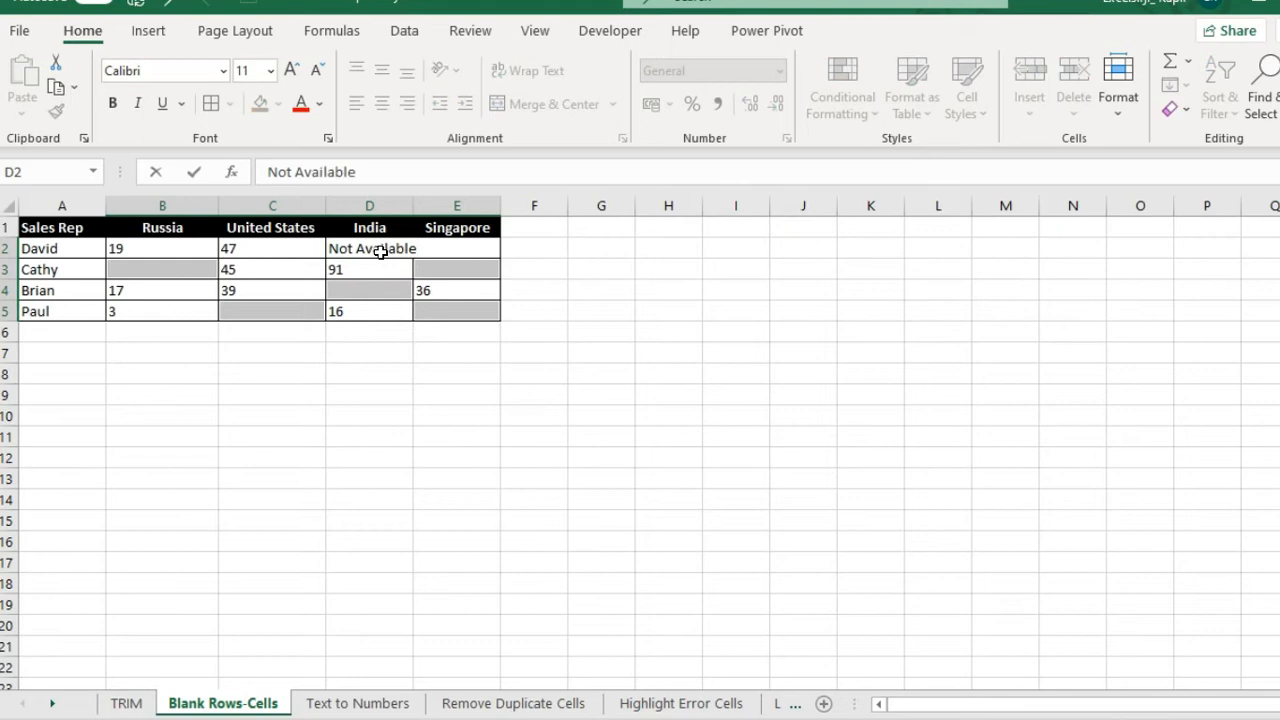
key("ctrl+Return")
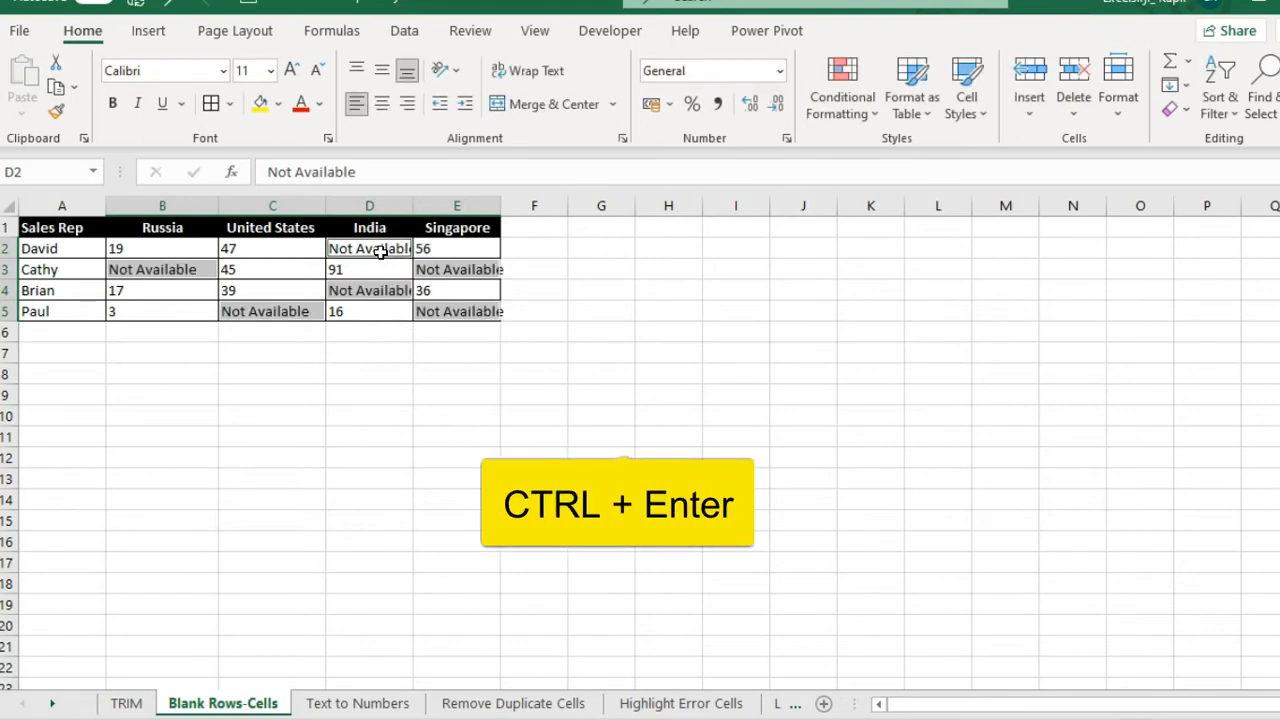
left_click(165, 268)
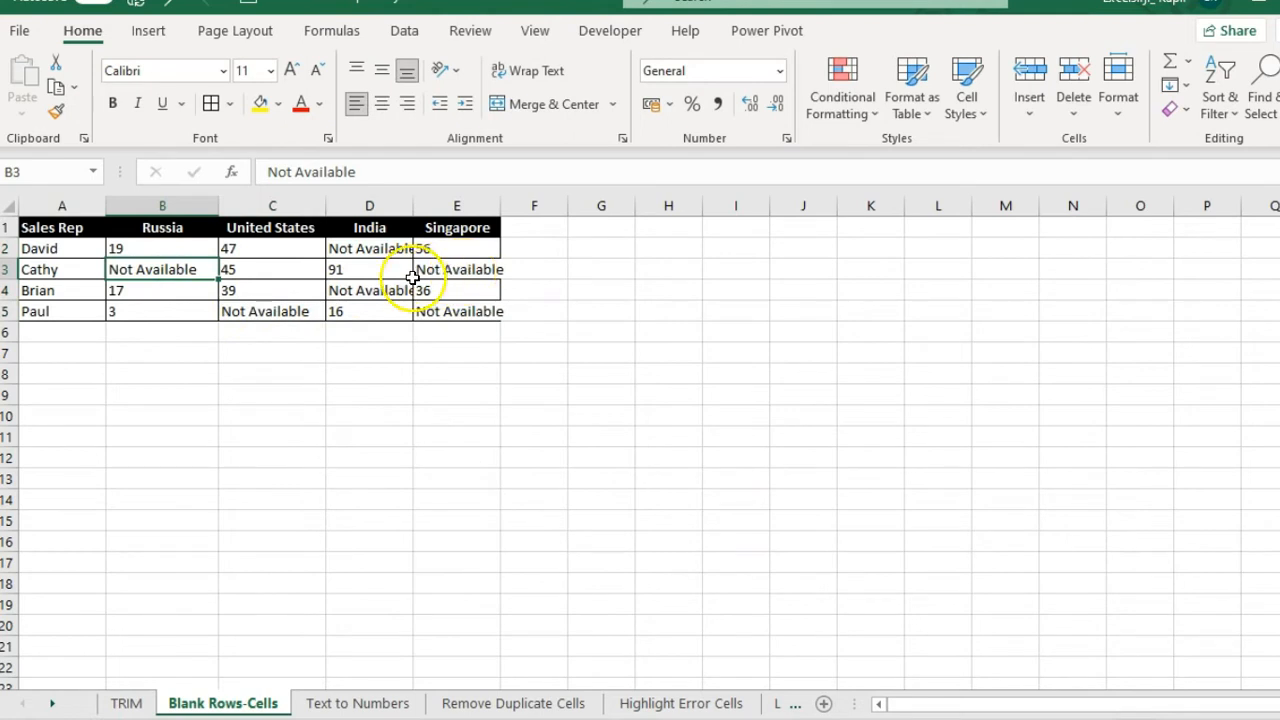
left_click(375, 248)
left_click(293, 508)
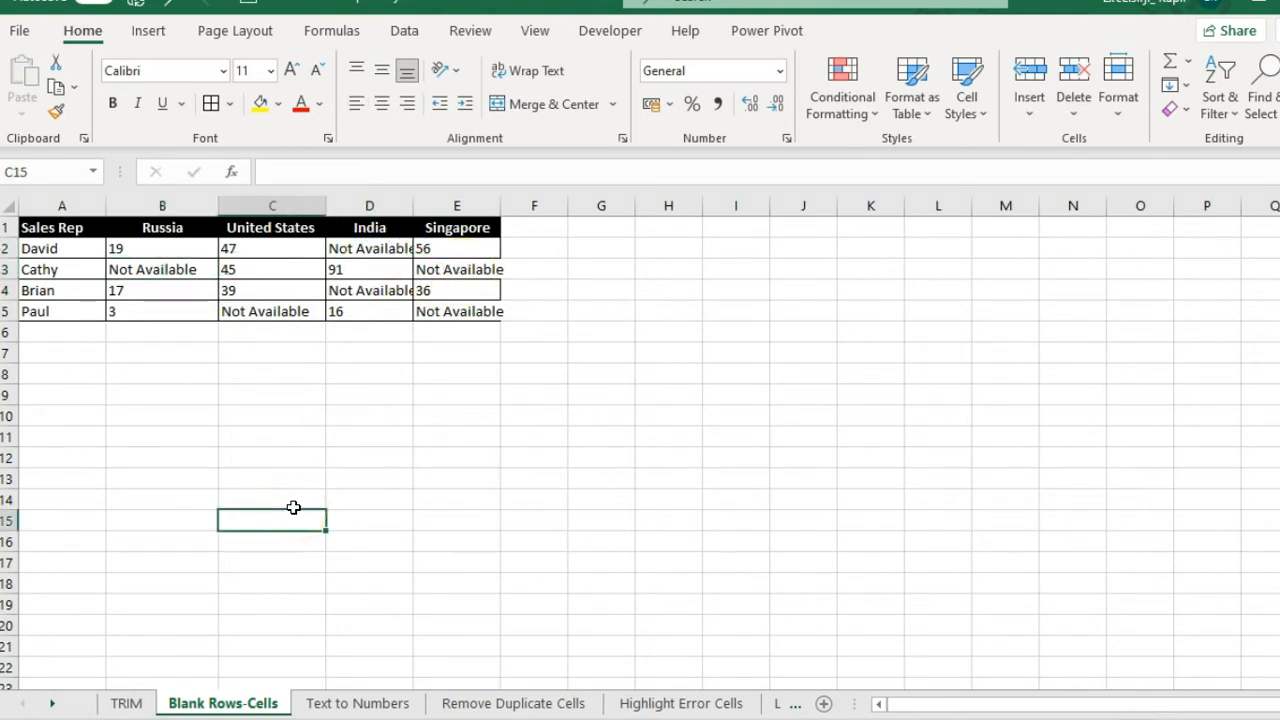
Switch to the Text to Numbers sheet and check the number formats of the Sales Volume cells B3:B5.
left_click(360, 702)
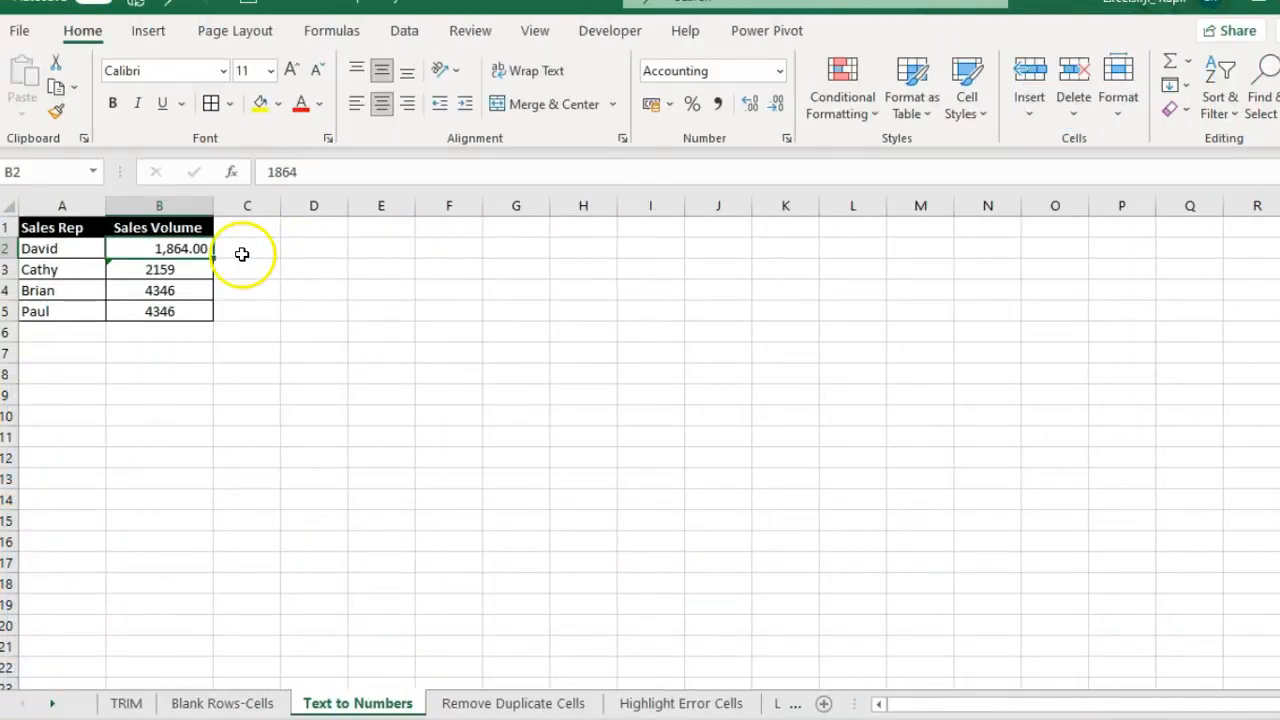
left_click(172, 271)
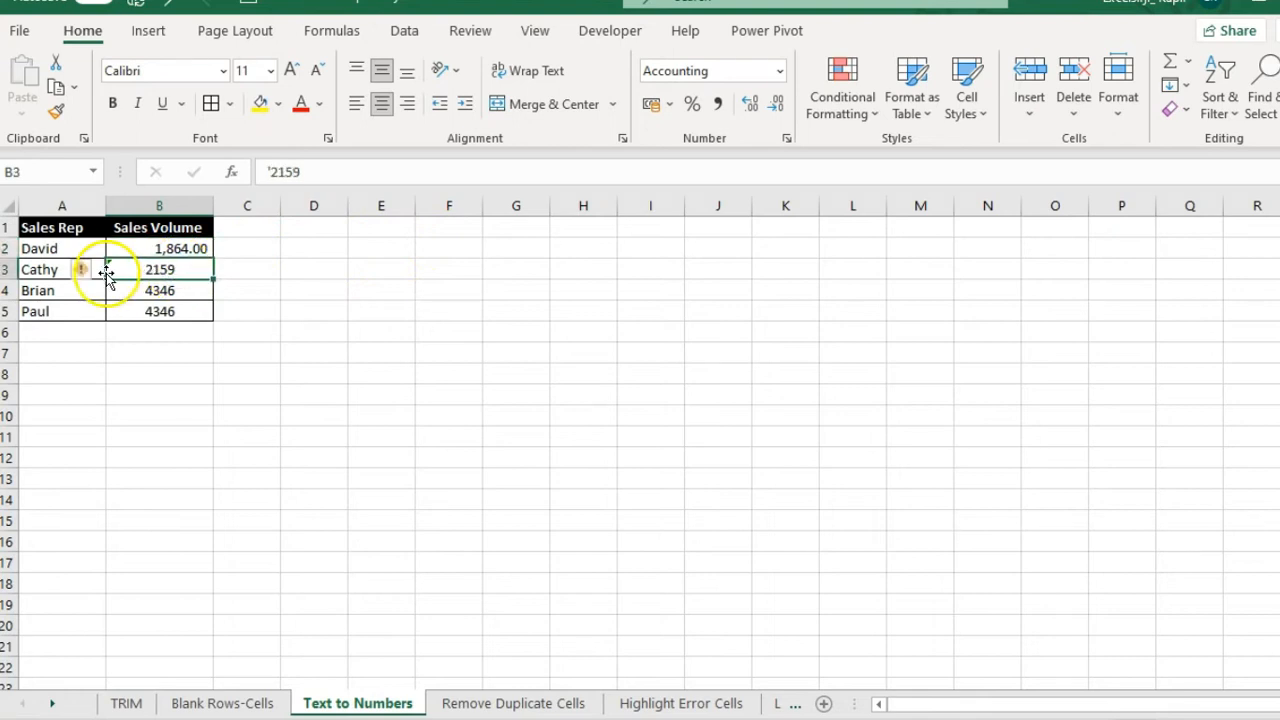
left_click(193, 295)
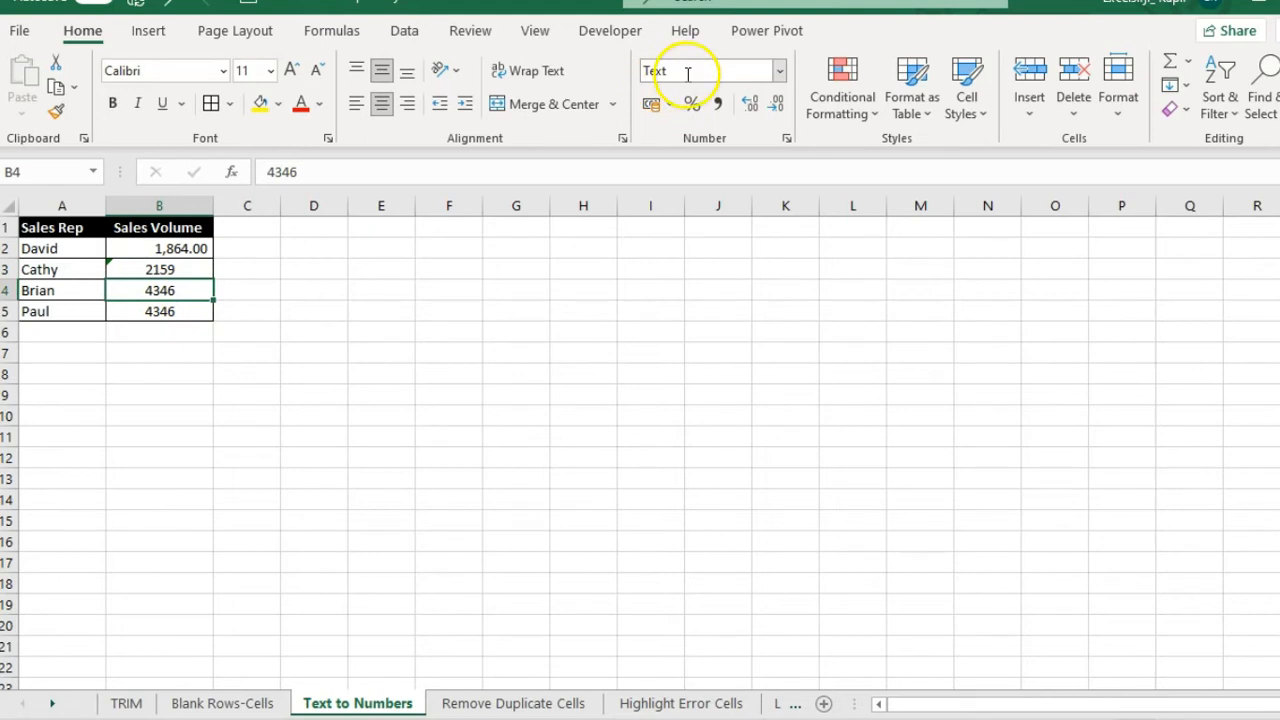
left_click(189, 311)
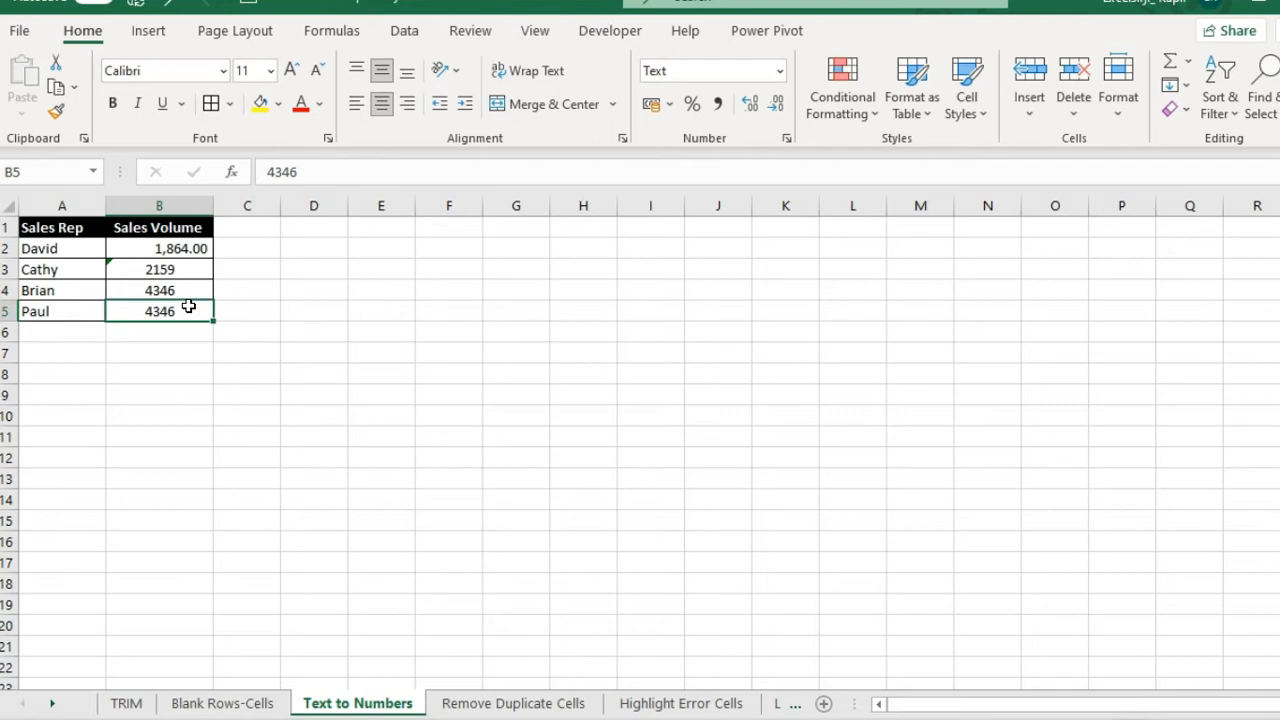
Apply the Number format to the whole Sales Volume column B and deselect the column.
left_click(167, 197)
left_click(775, 66)
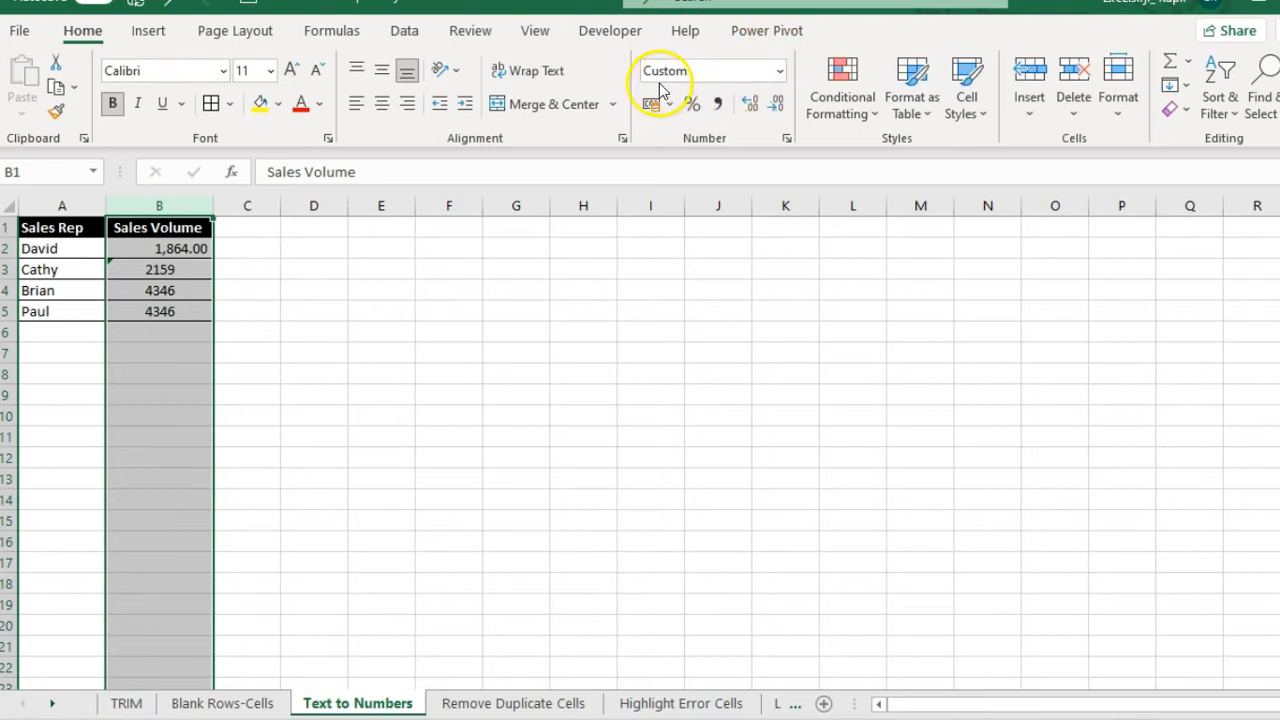
left_click(773, 70)
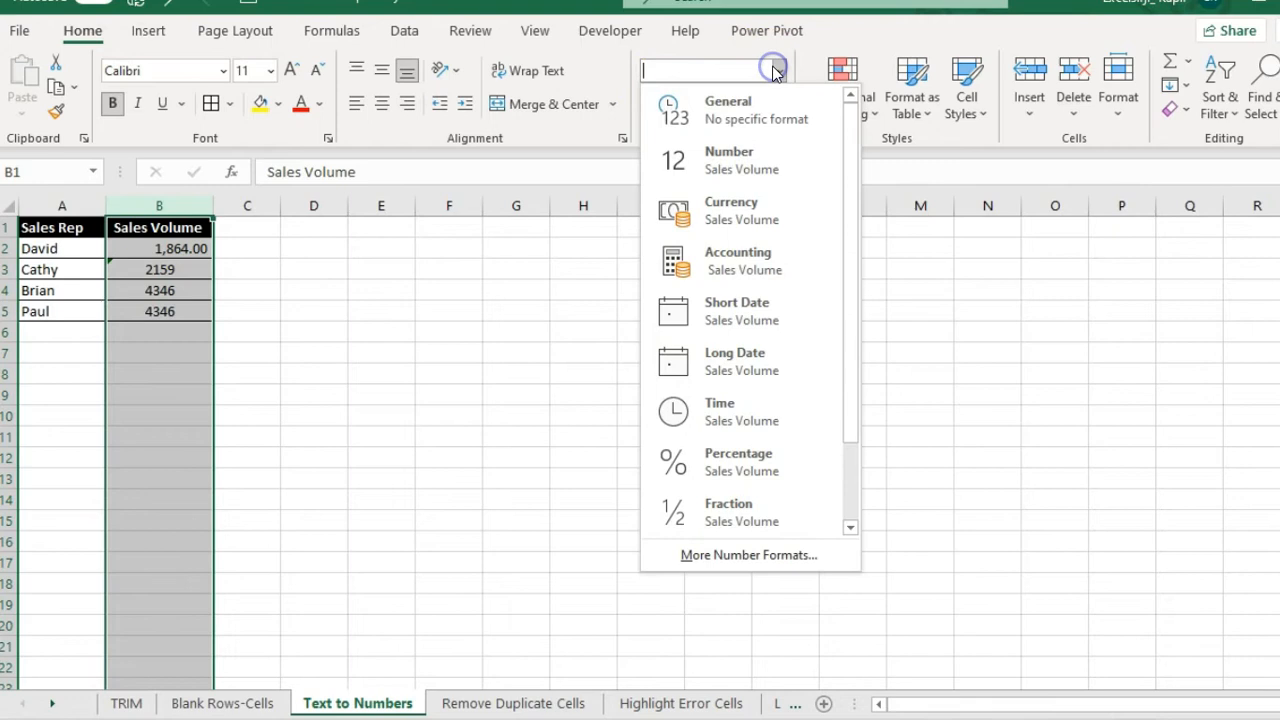
left_click(768, 173)
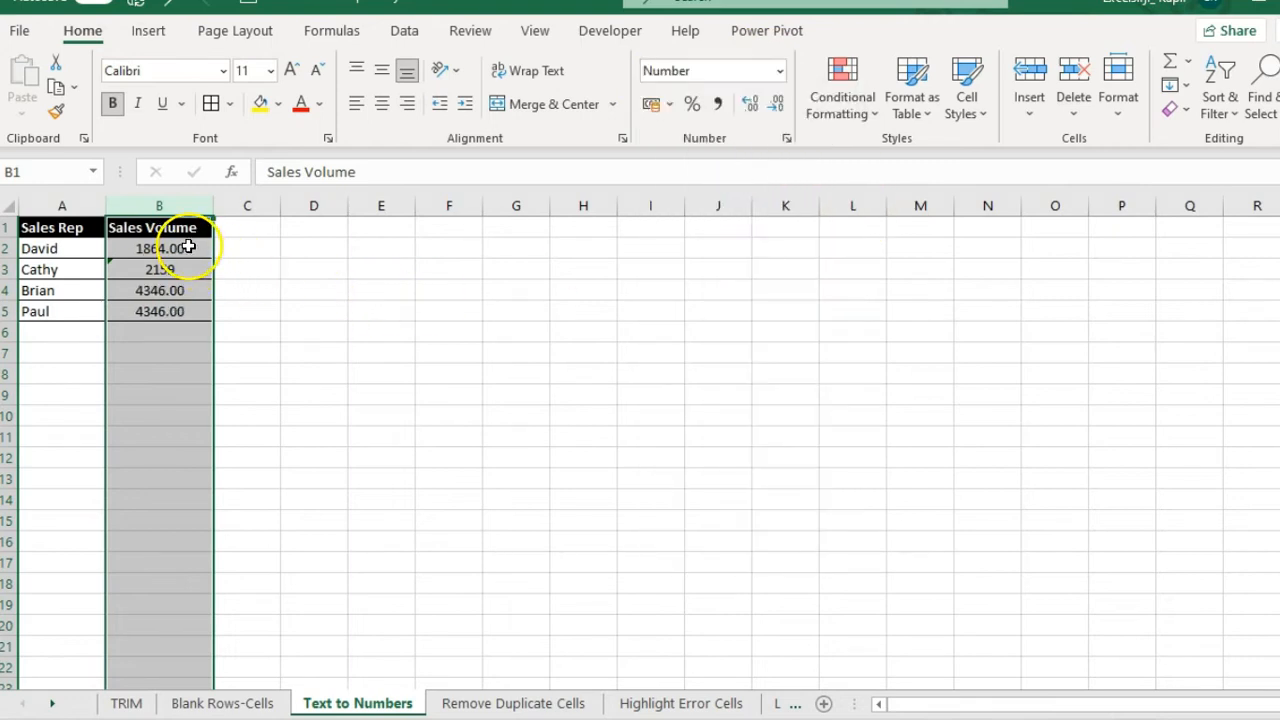
left_click(179, 318)
left_click(191, 401)
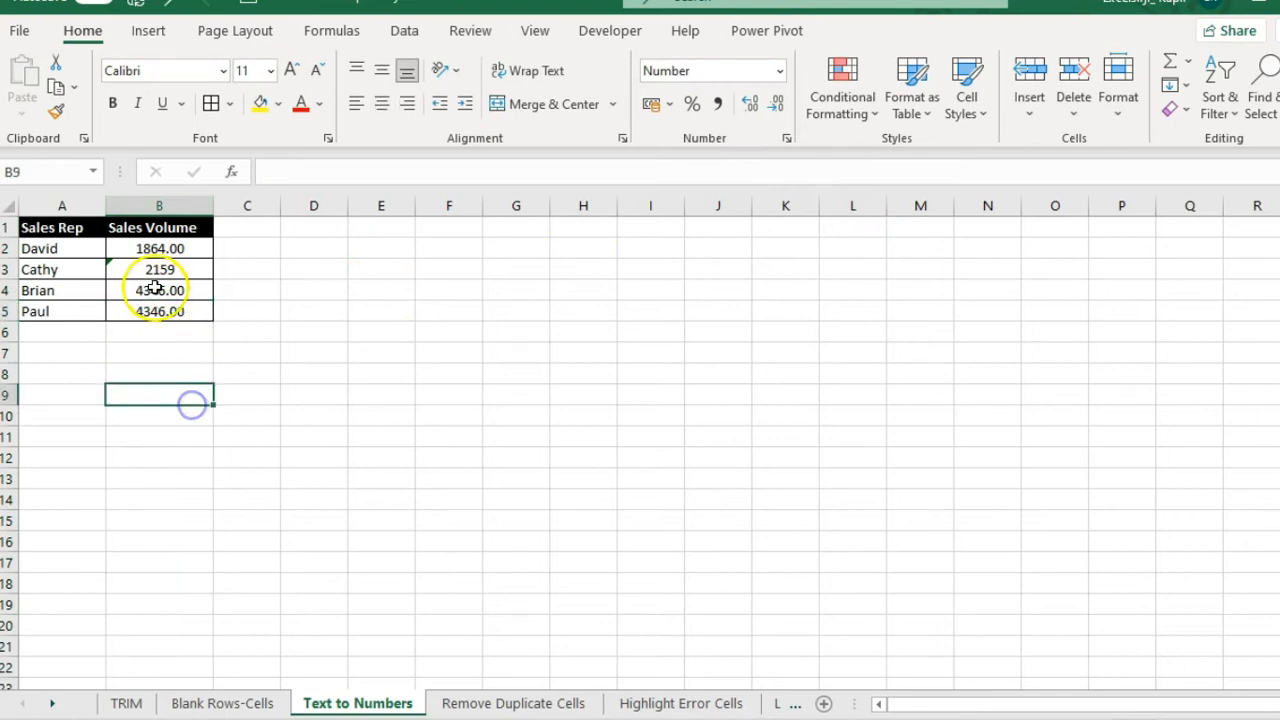
Check the stored values of the Sales Volume cells B3, B4 and B5.
left_click(126, 275)
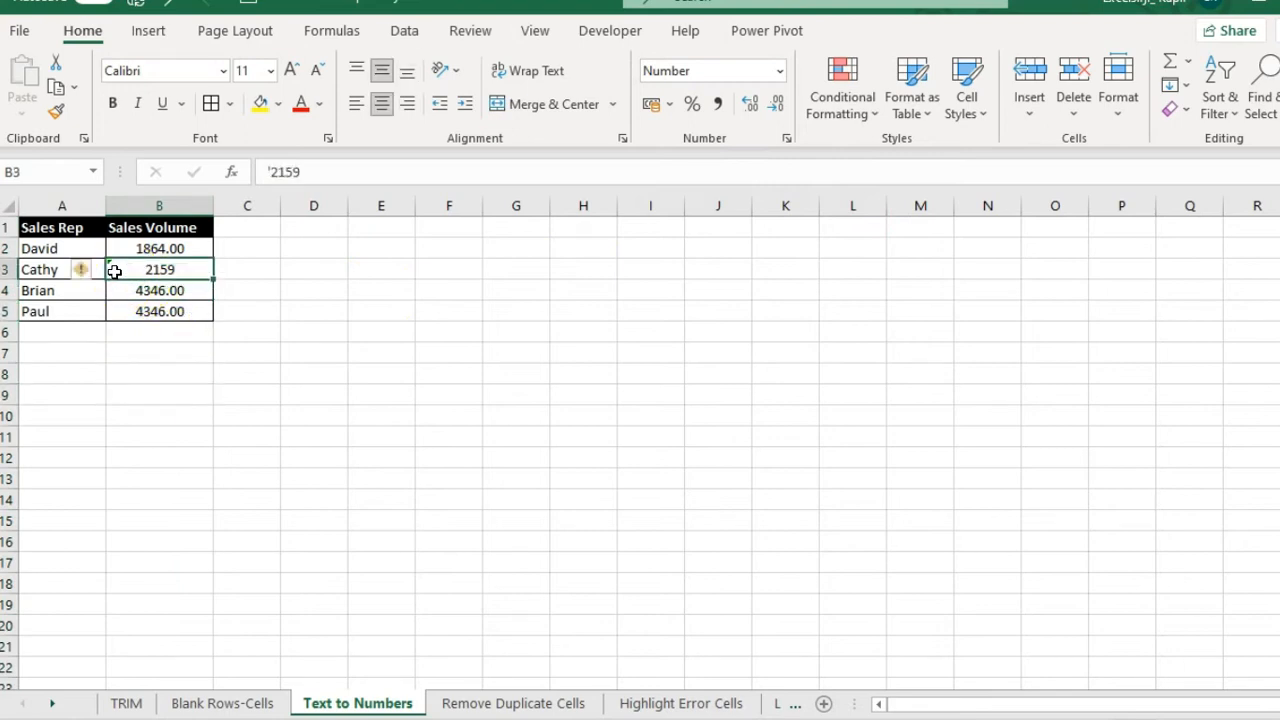
left_click(126, 286)
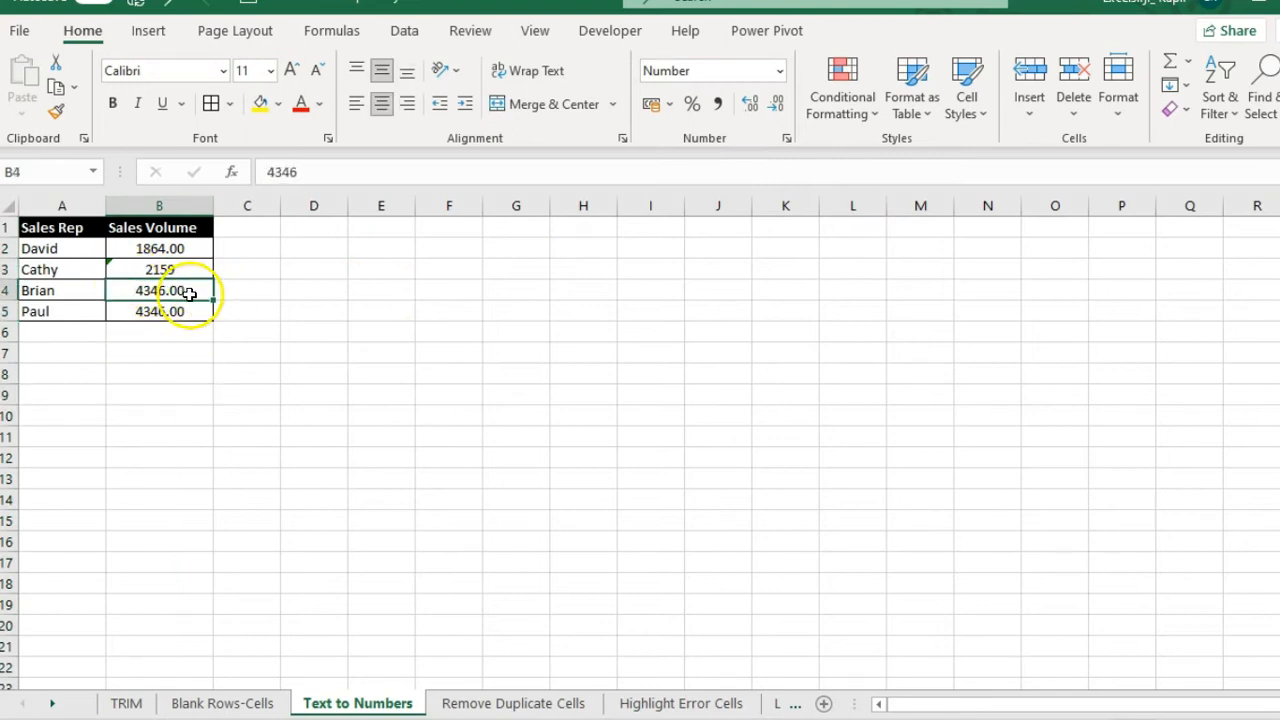
left_click(166, 312)
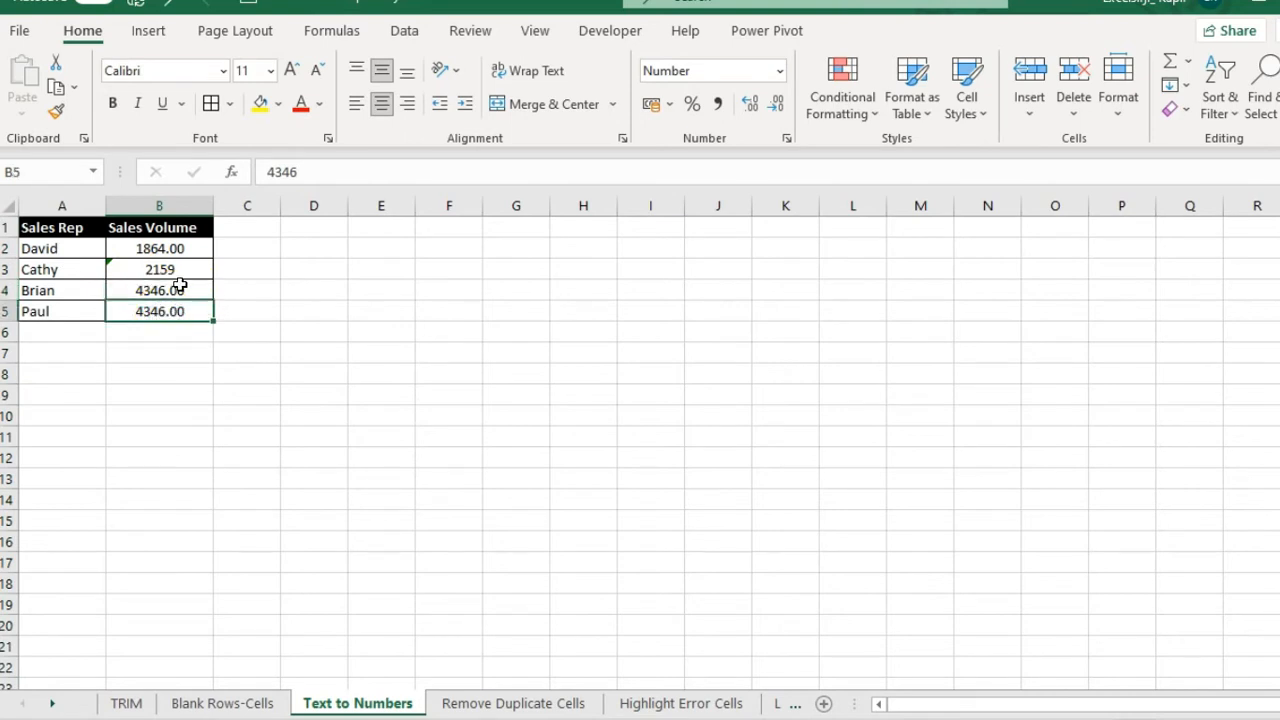
left_click(174, 276)
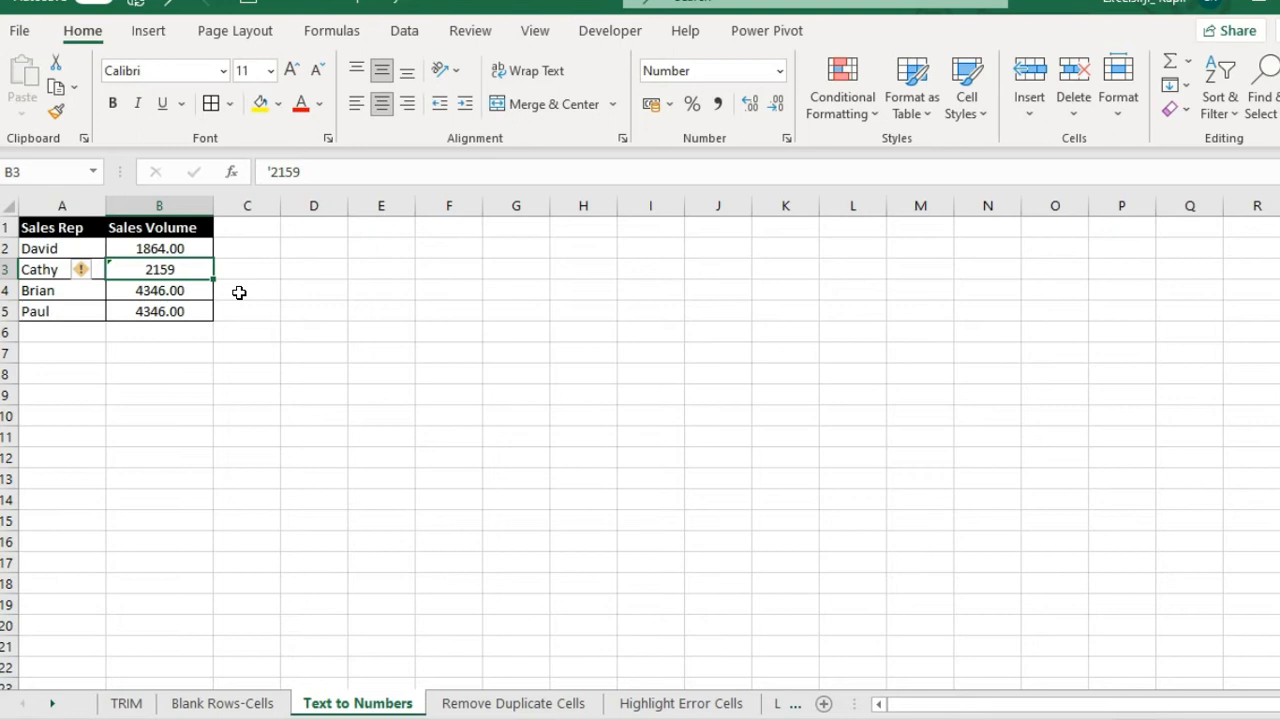
Enter 1 in the empty cell F2 and copy that cell.
left_click(452, 245)
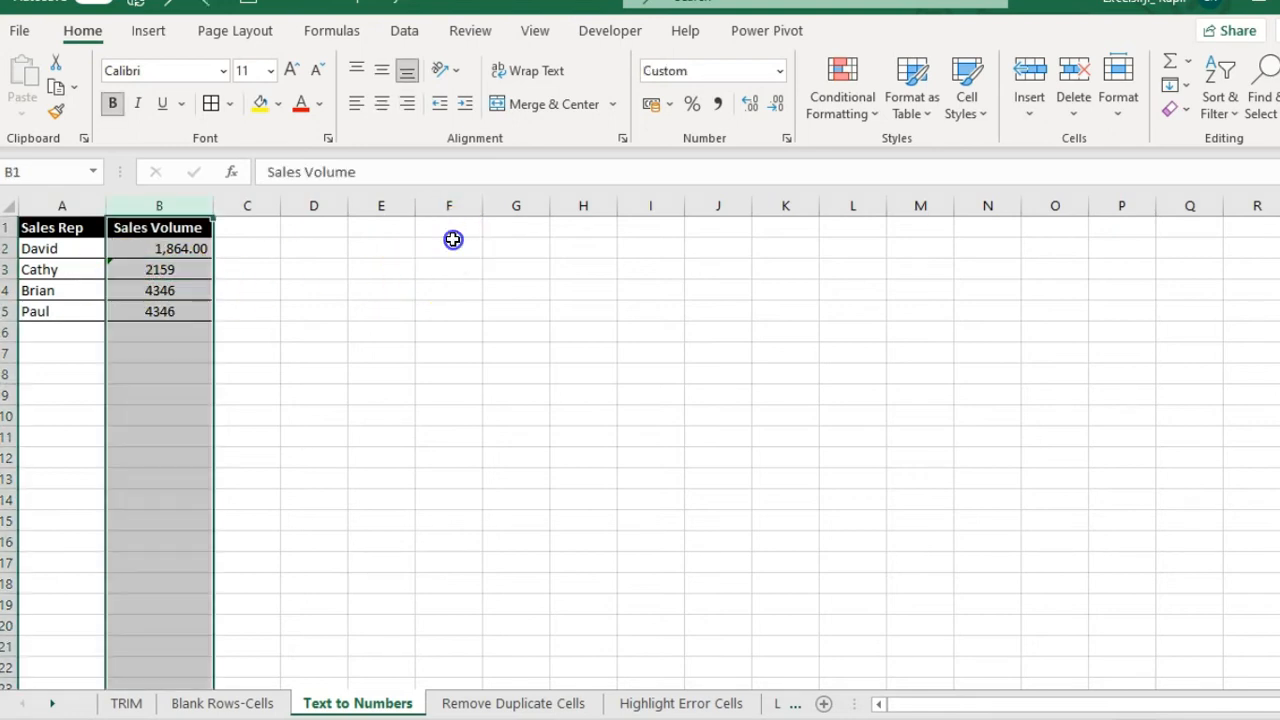
left_click(452, 243)
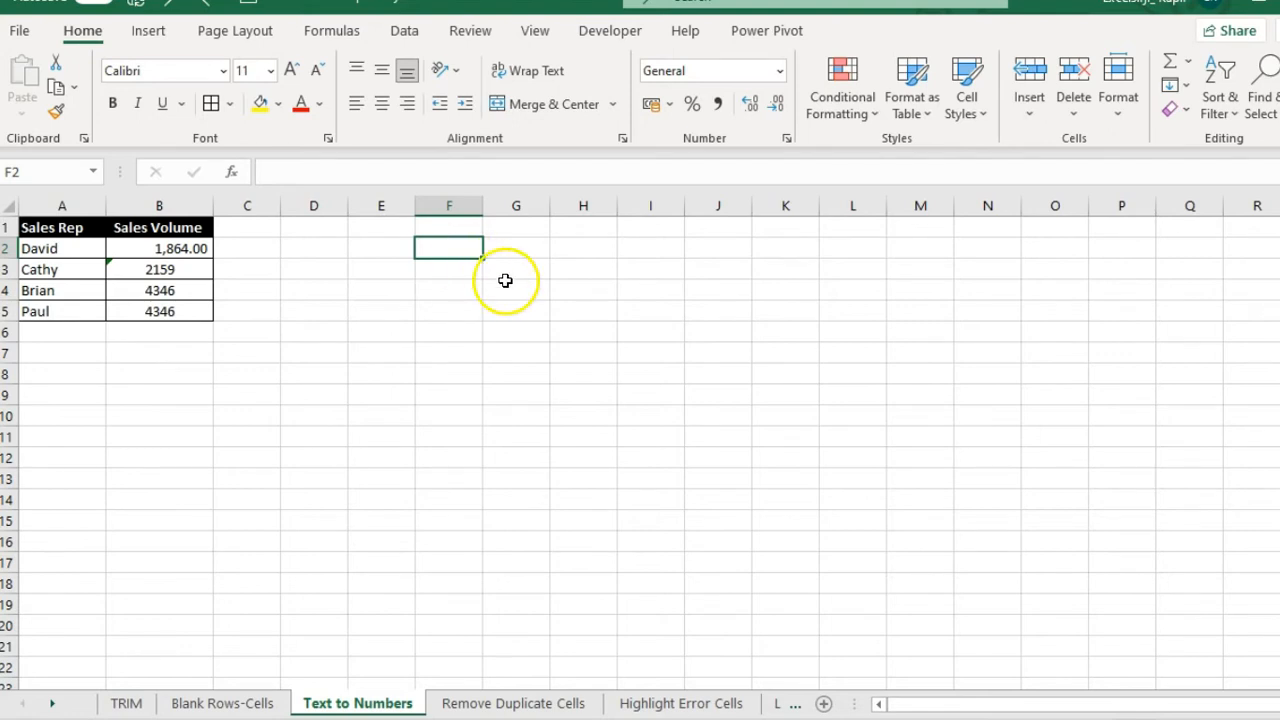
key("Return")
key("Up")
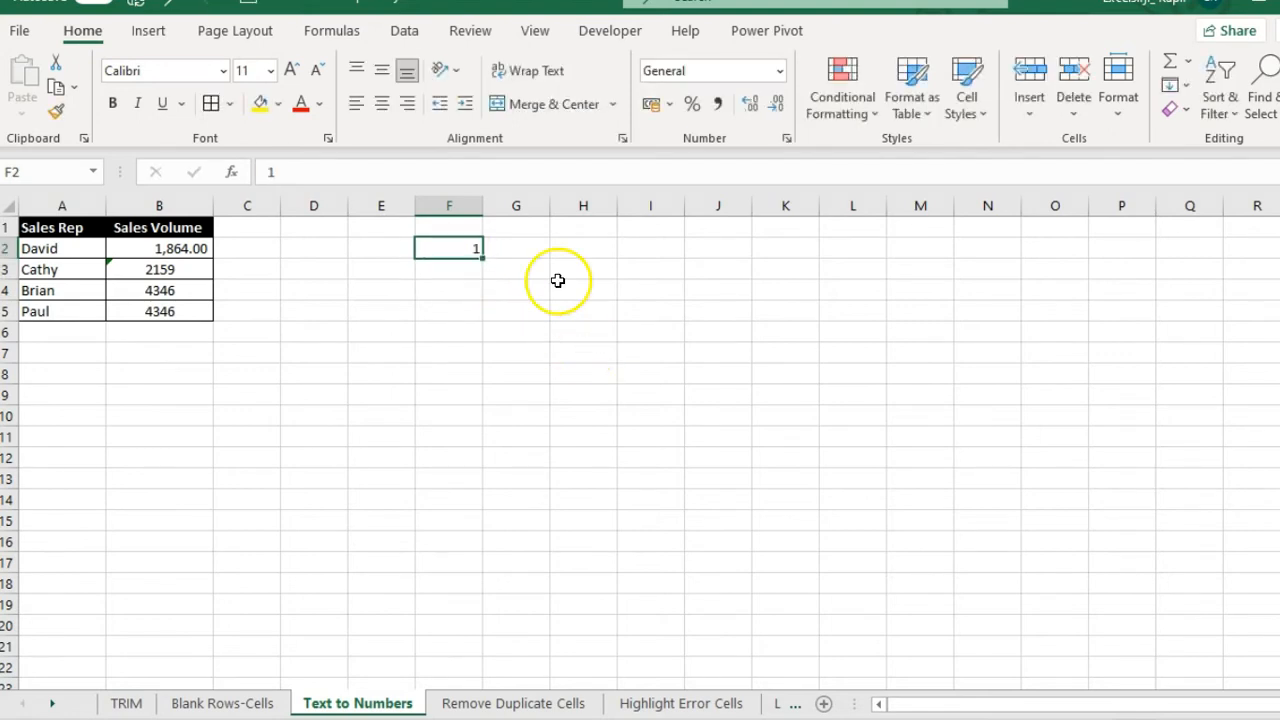
key("ctrl+c")
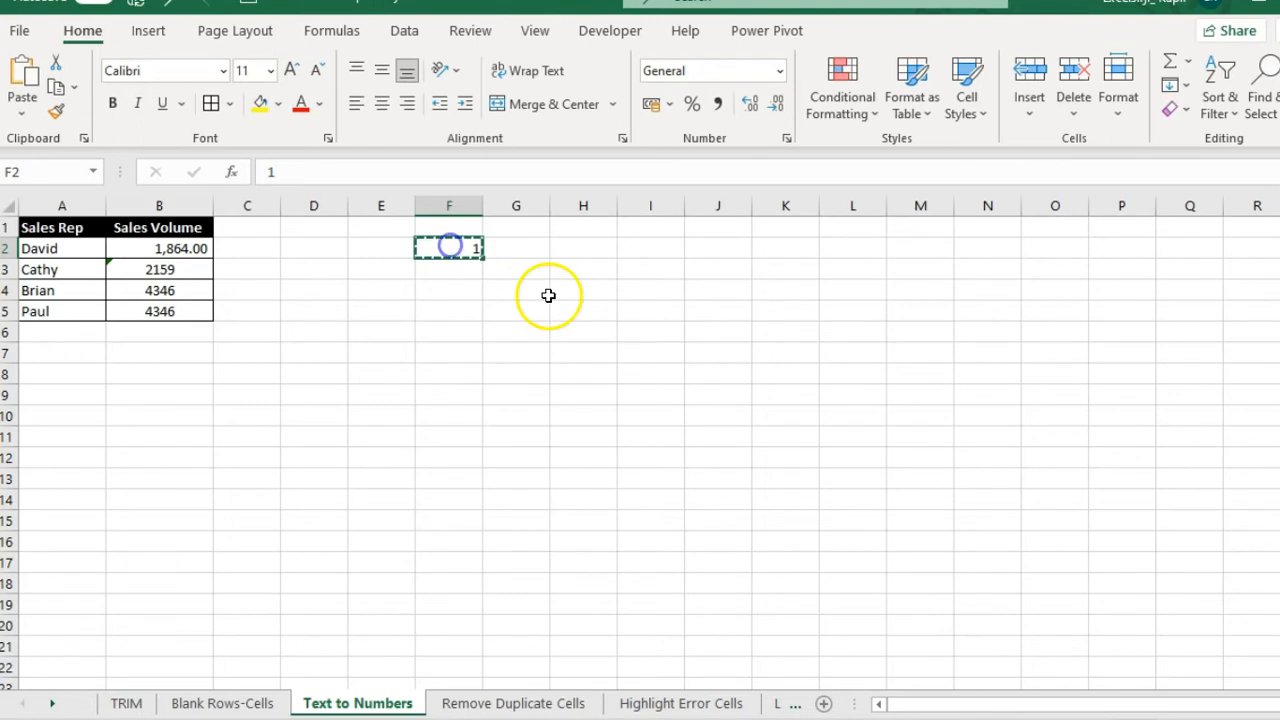
Multiply the Sales Volume cells B2:B5 by the copied value using Paste Special with the Multiply operation.
left_click_drag(177, 249, 170, 314)
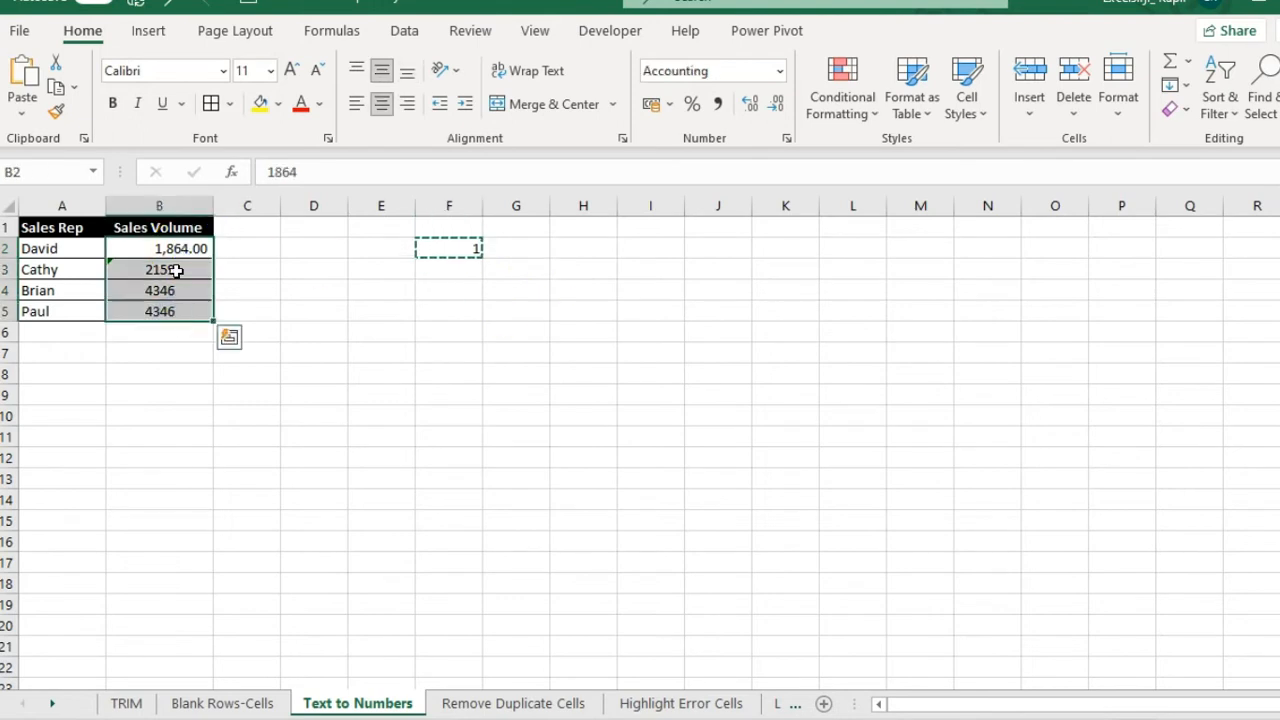
right_click(176, 271)
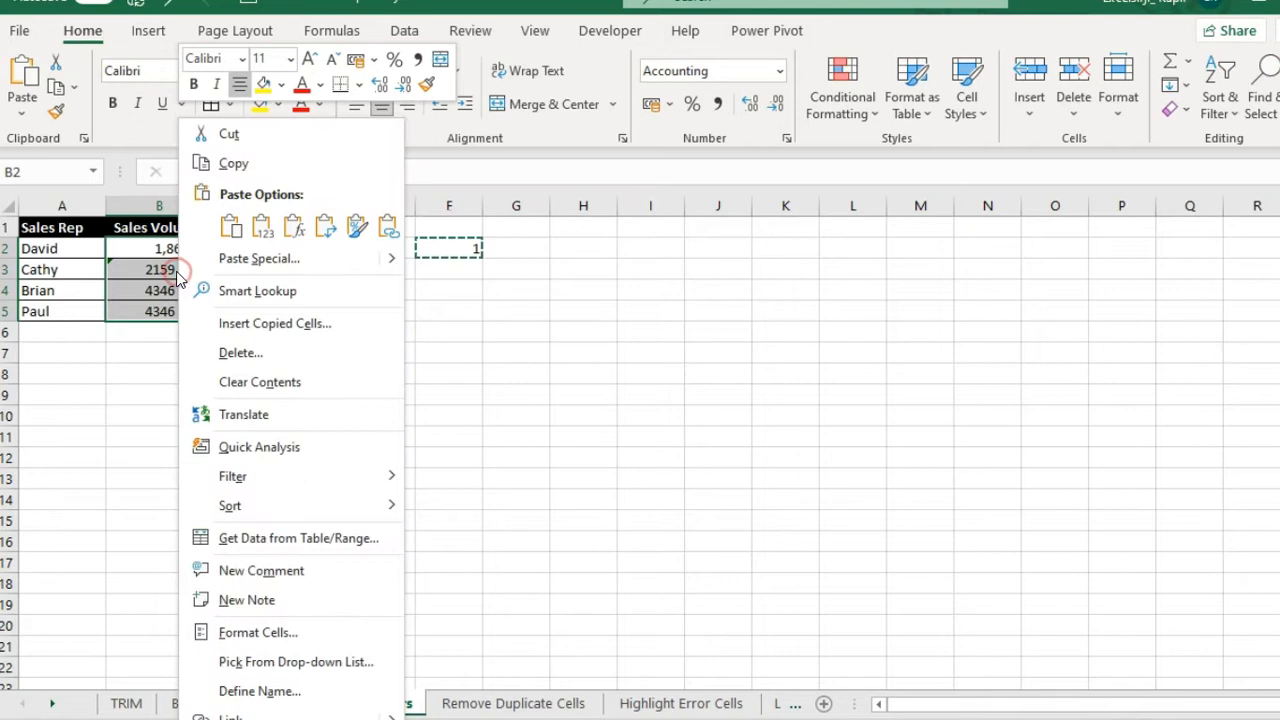
left_click(231, 260)
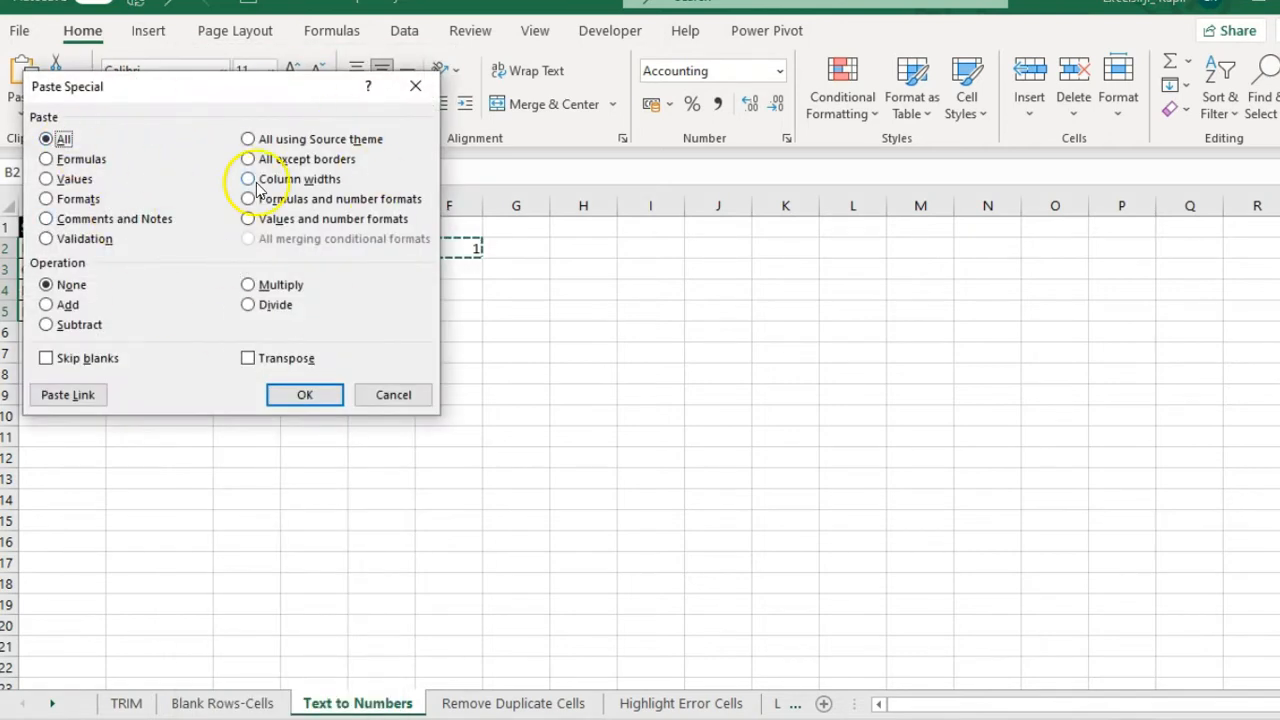
left_click(250, 285)
left_click_drag(240, 90, 856, 132)
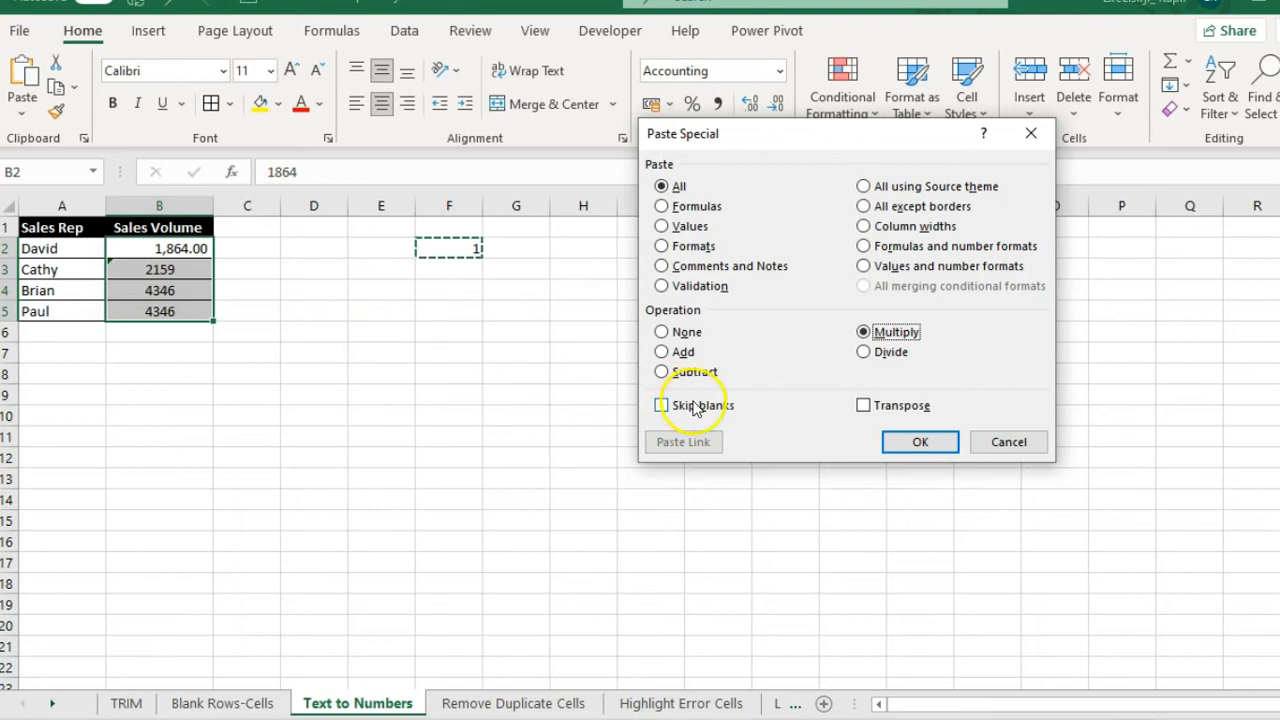
left_click(920, 442)
left_click(600, 349)
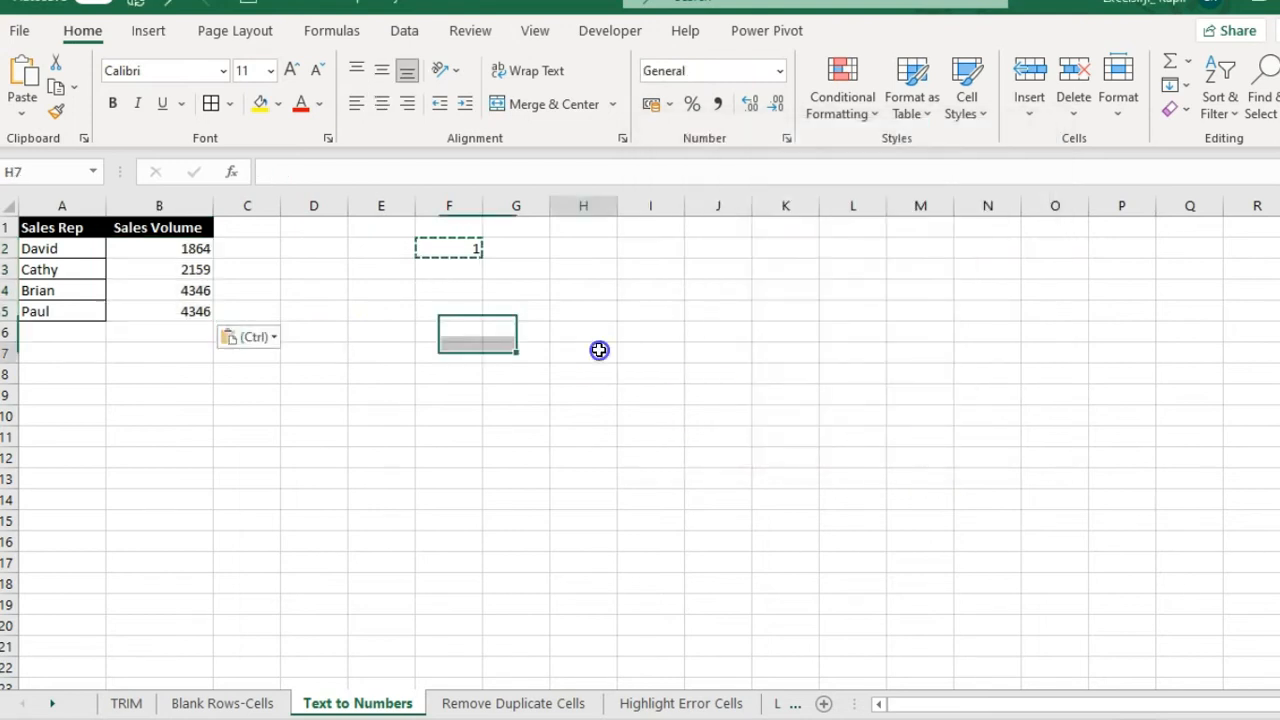
Apply the Number format to the Sales Volume cells B2:B5 and deselect them.
left_click_drag(191, 249, 180, 317)
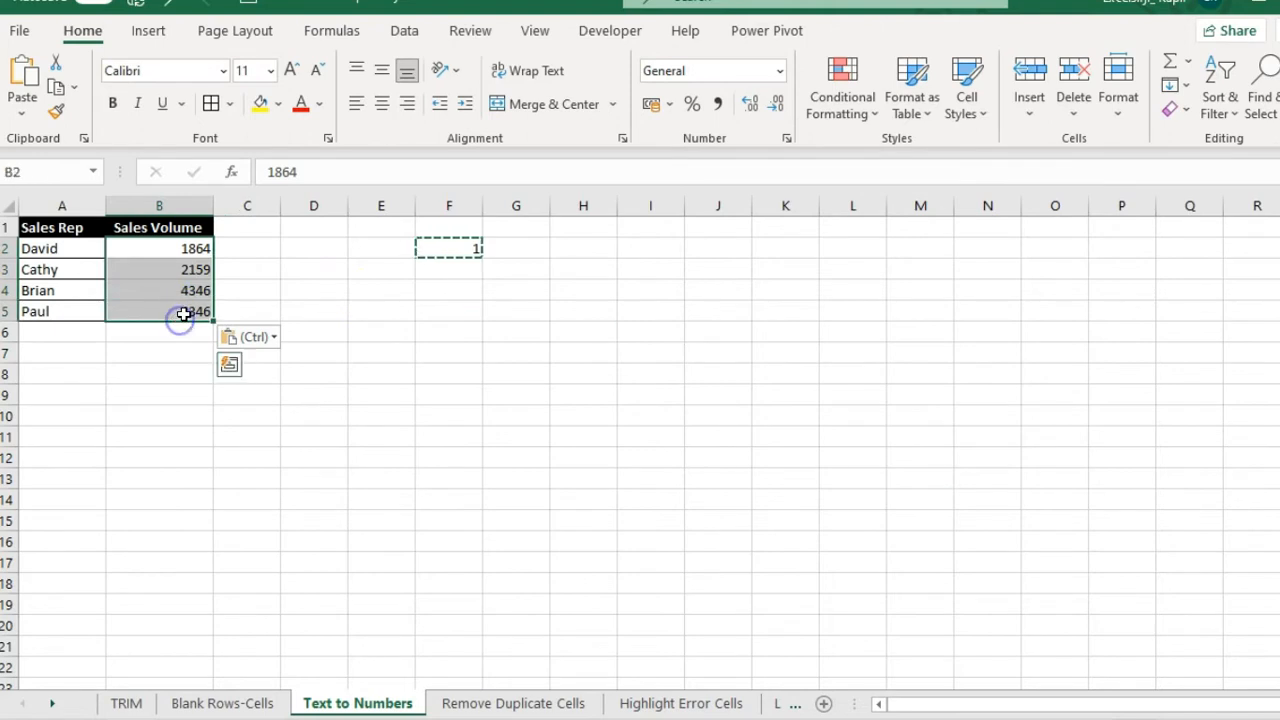
left_click(778, 71)
left_click(729, 160)
left_click(516, 229)
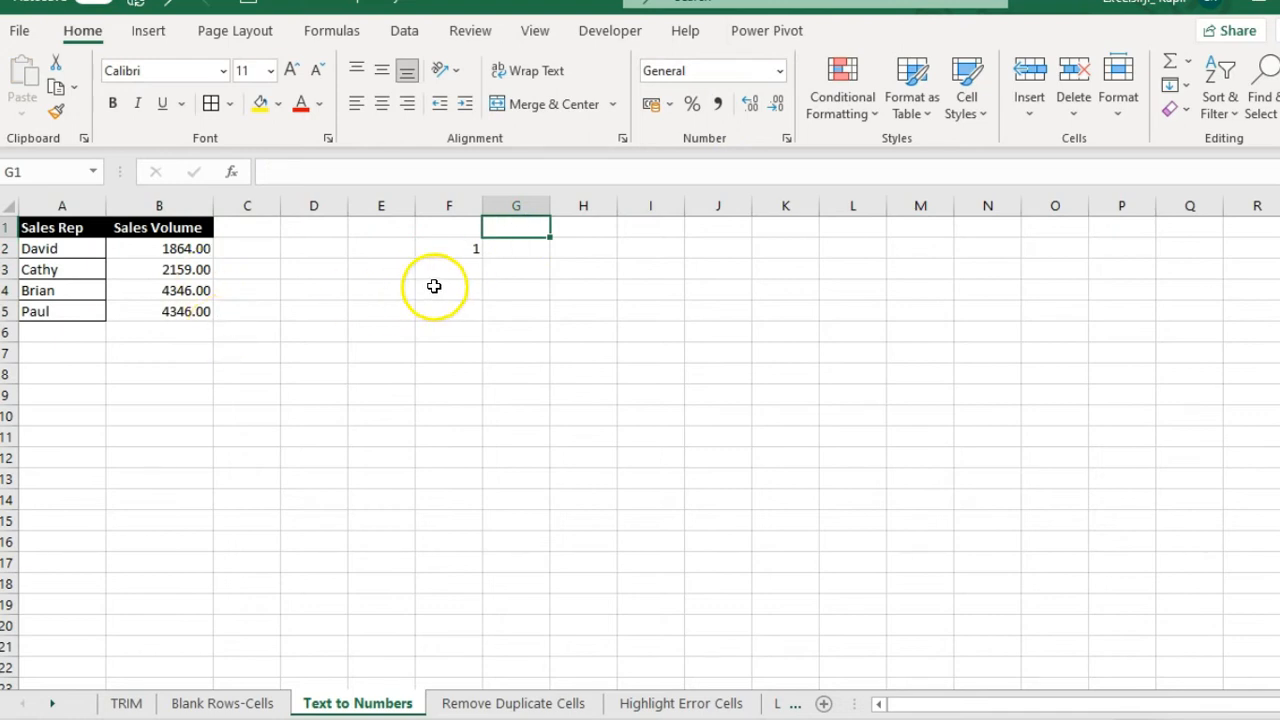
Clear the helper value from cell F2 and select the table A1:B5 before deselecting it.
left_click(449, 243)
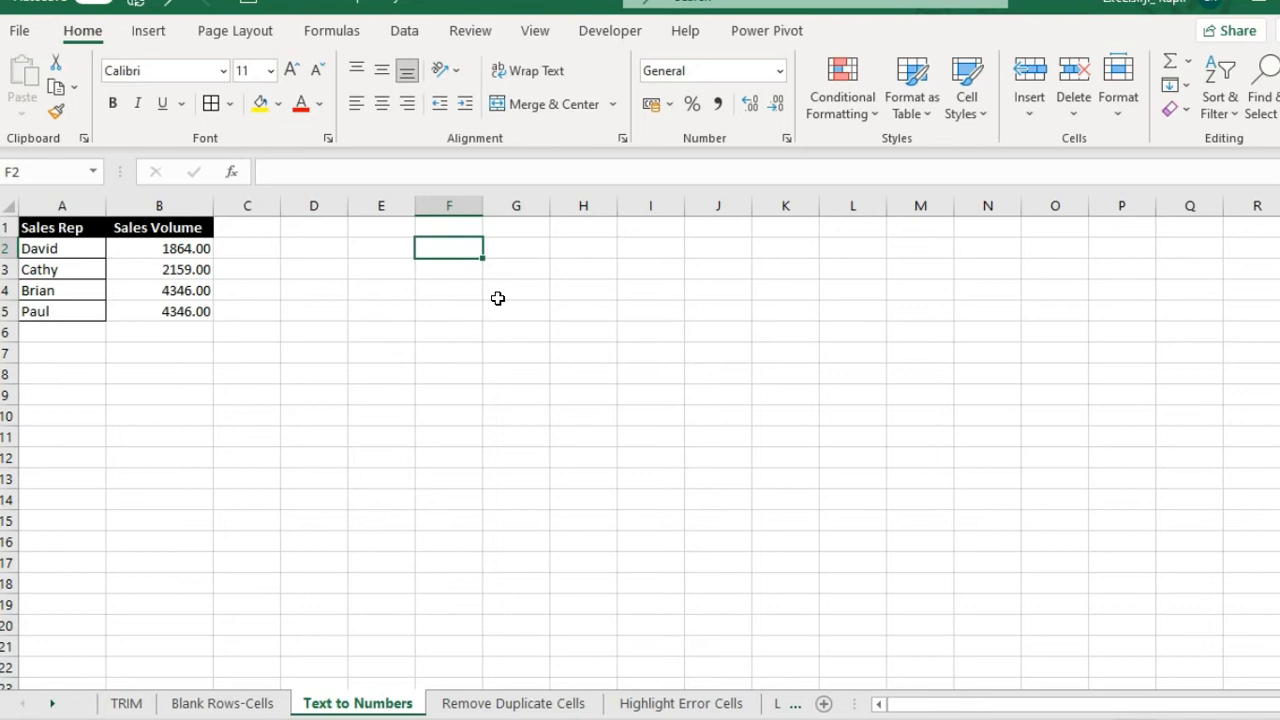
left_click_drag(195, 311, 80, 229)
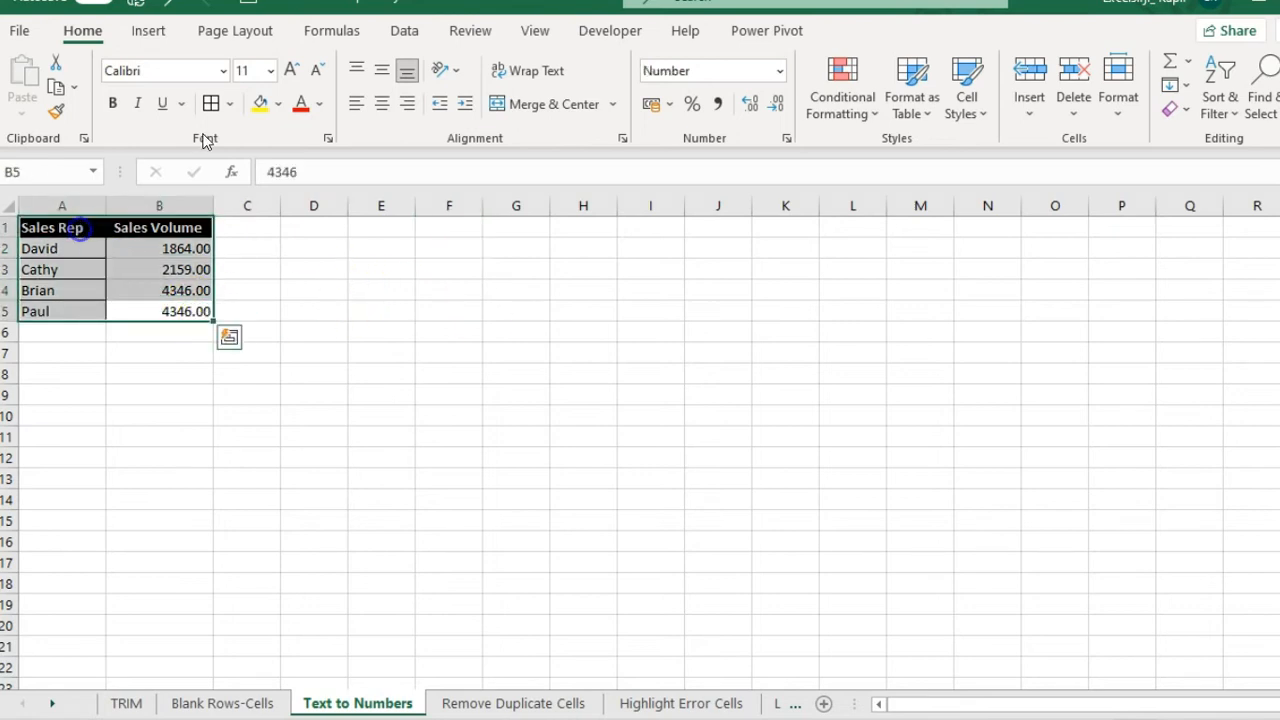
left_click(311, 395)
Switch to the Remove Duplicate Cells sheet and start a Duplicate Values highlighting rule for the table A1:E6.
left_click(503, 706)
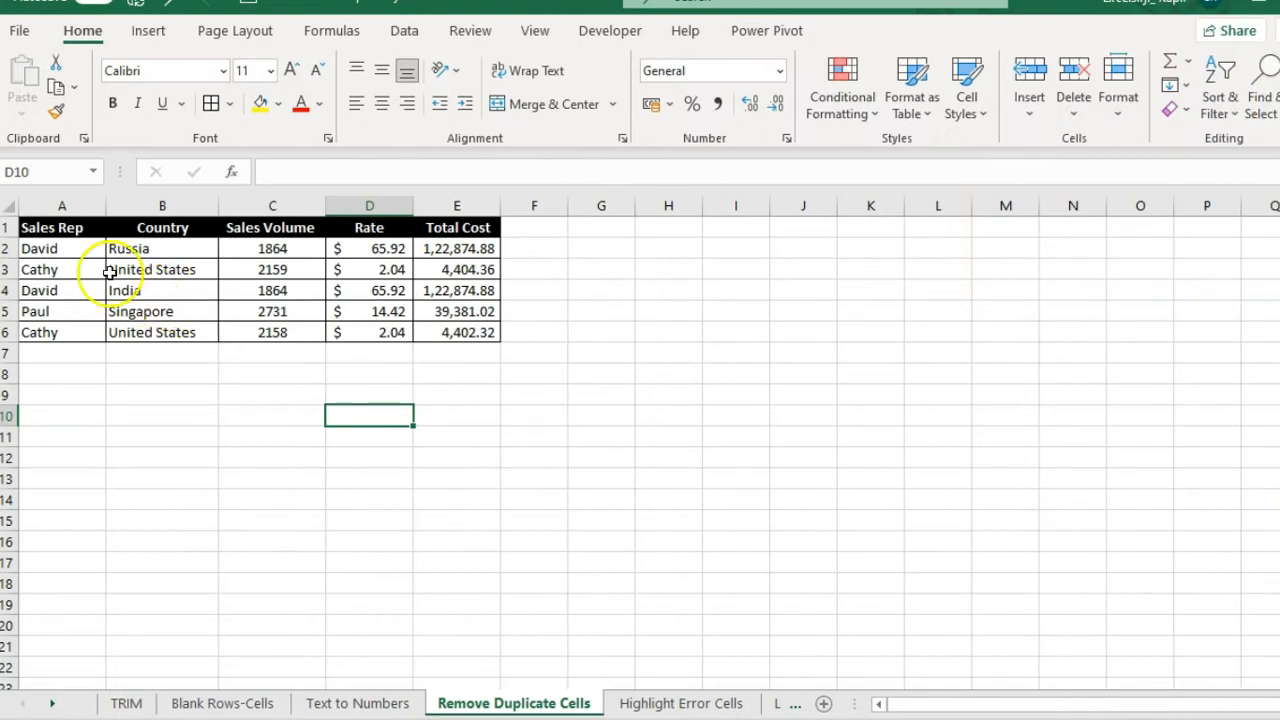
left_click_drag(62, 226, 445, 335)
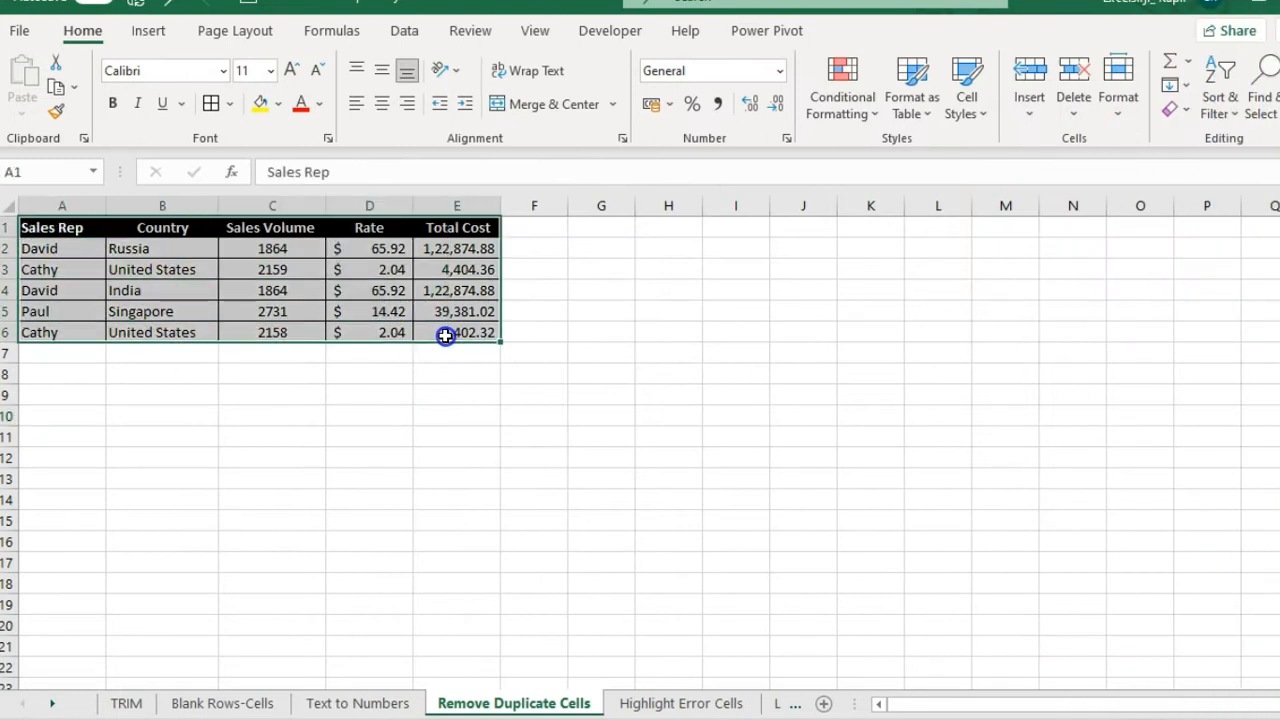
left_click(845, 110)
mouse_move(924, 166)
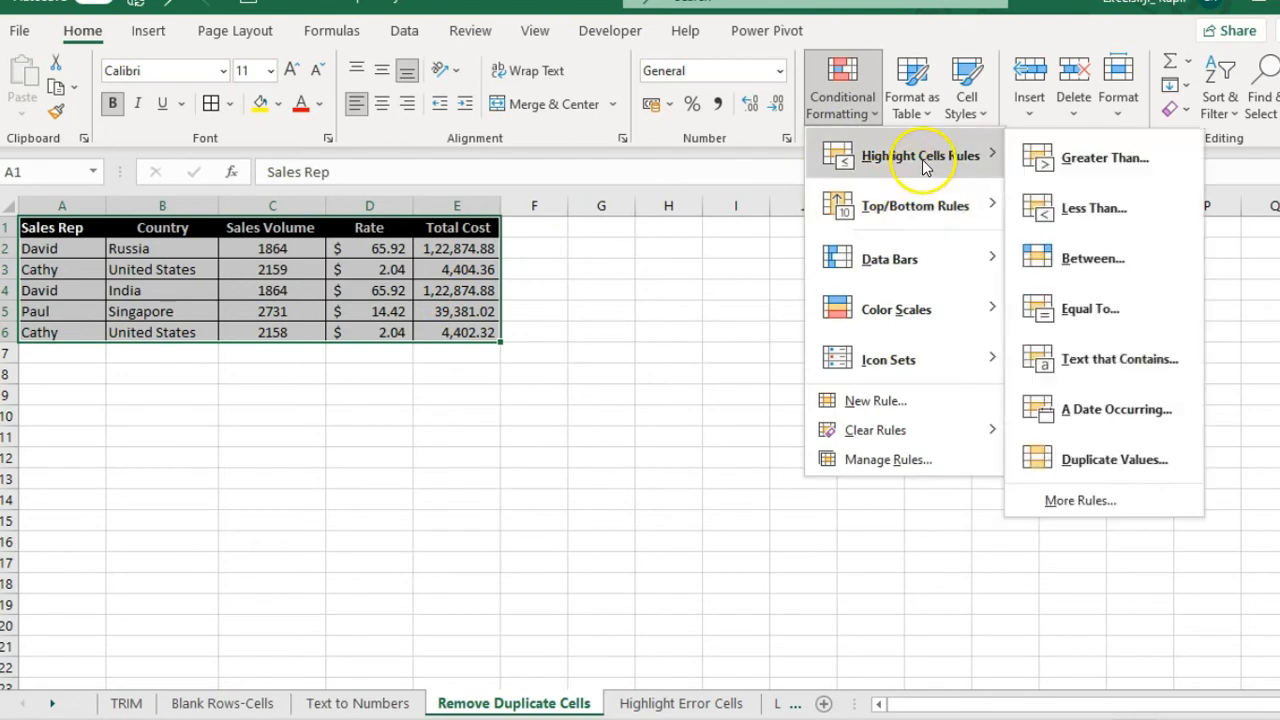
left_click(1100, 459)
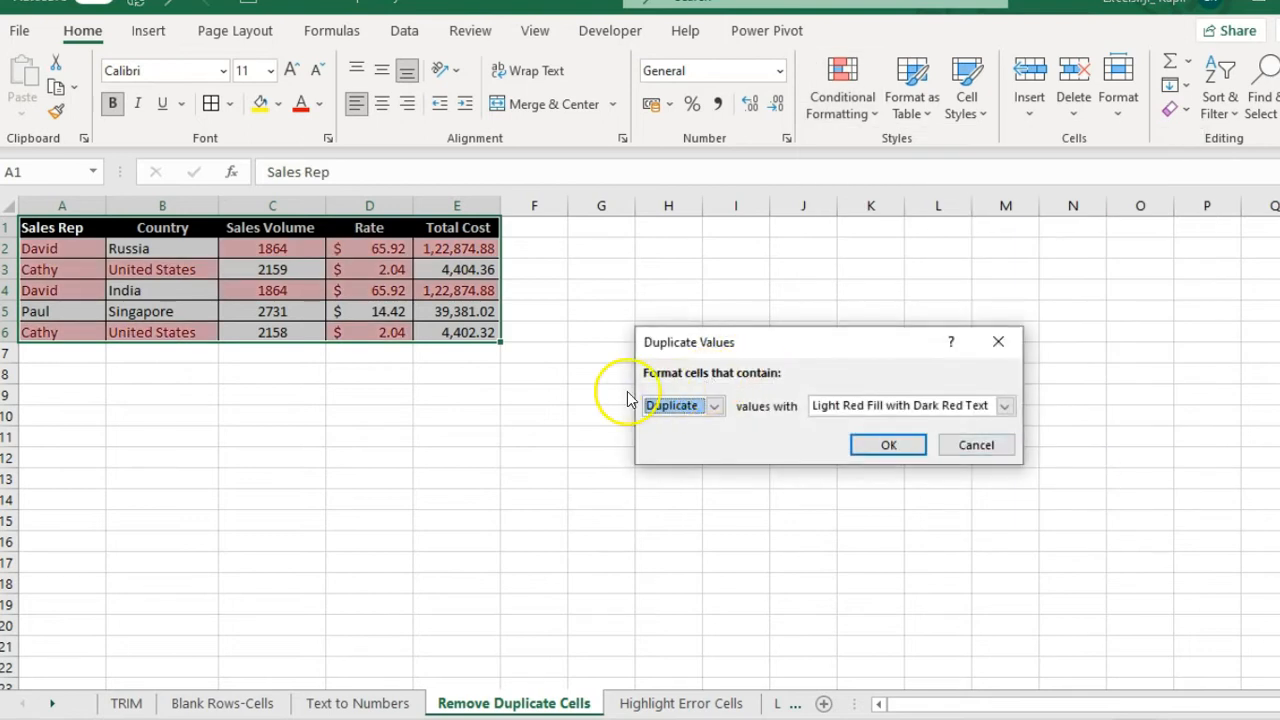
Preview the Unique option, then return to Duplicate and apply the rule with Light Red Fill with Dark Red Text.
left_click(714, 406)
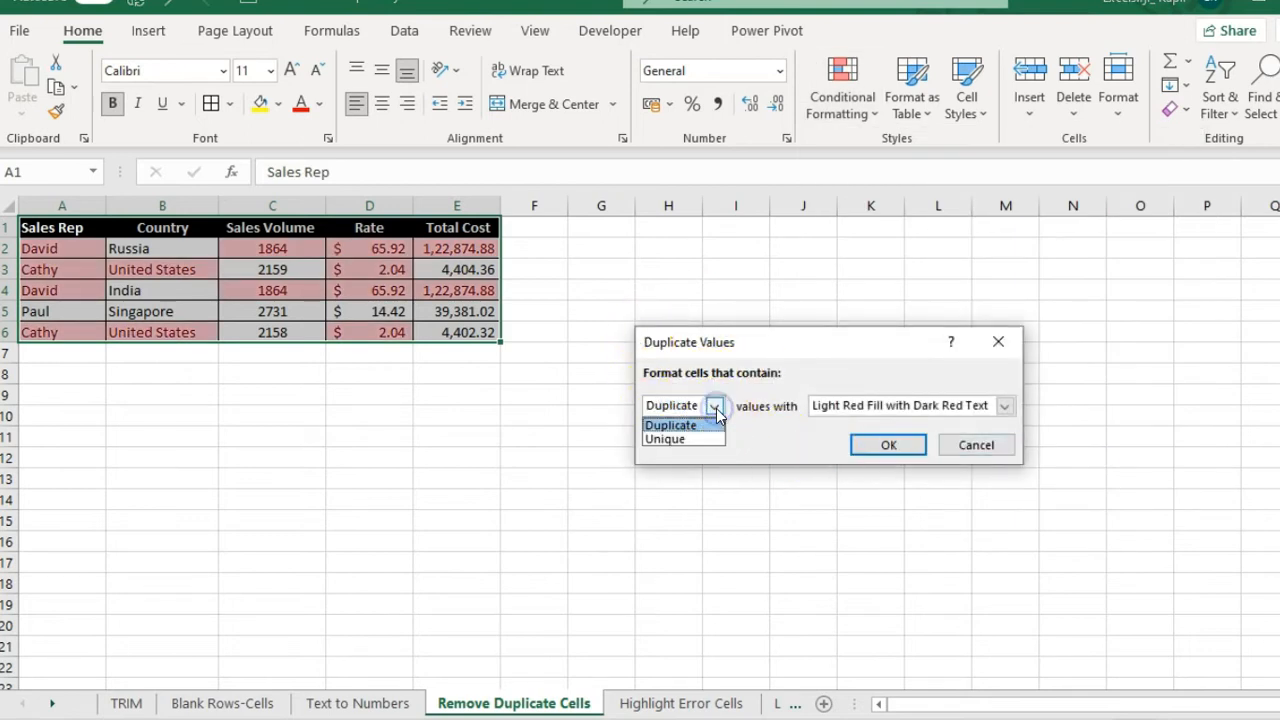
left_click(668, 425)
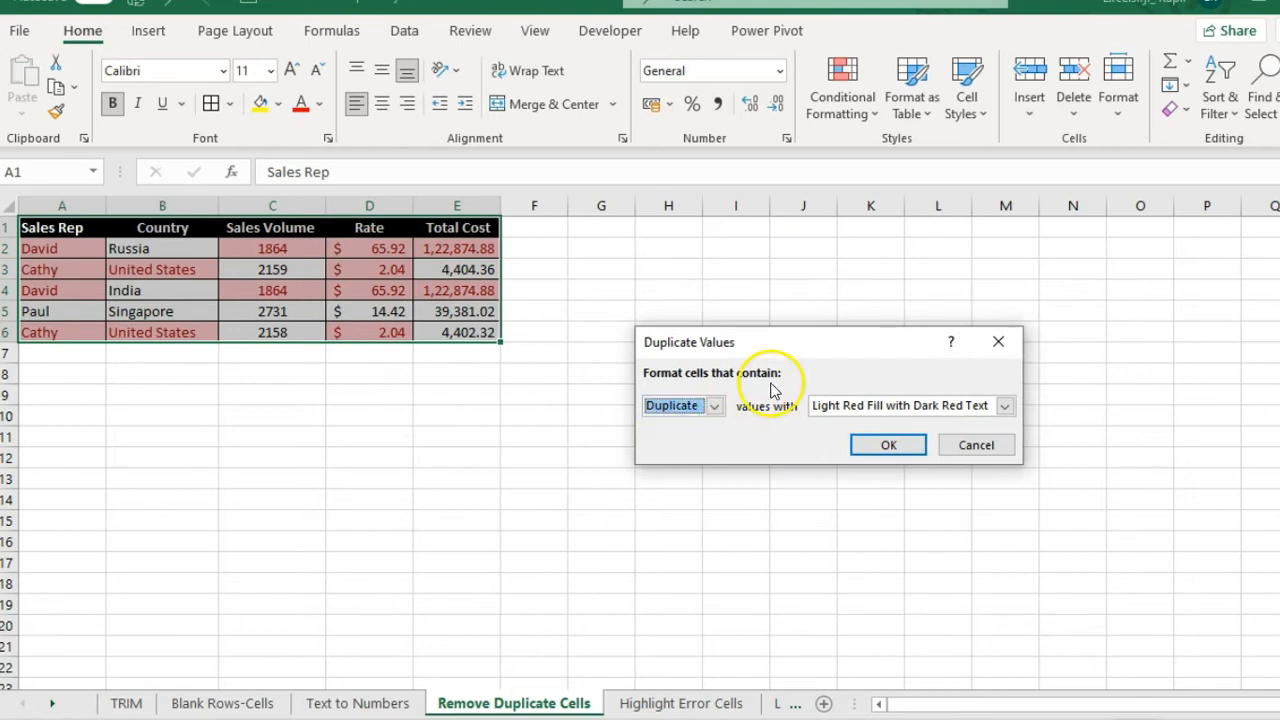
left_click(686, 410)
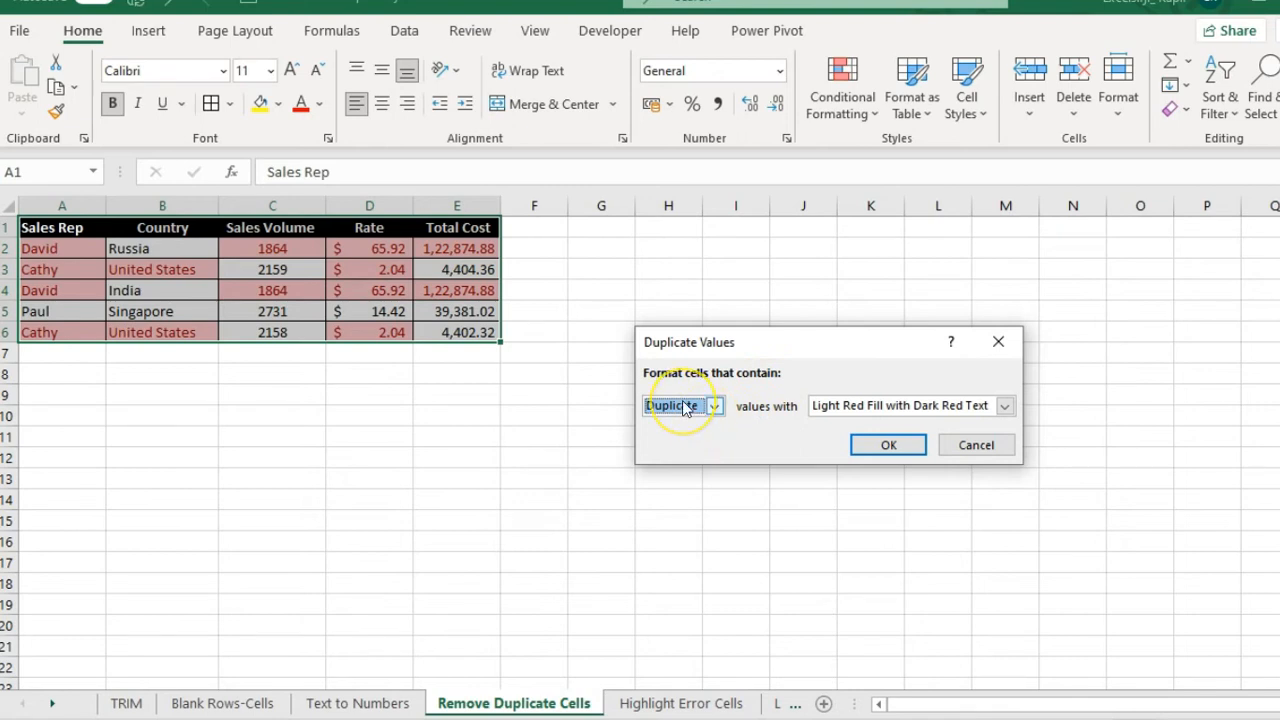
left_click(686, 410)
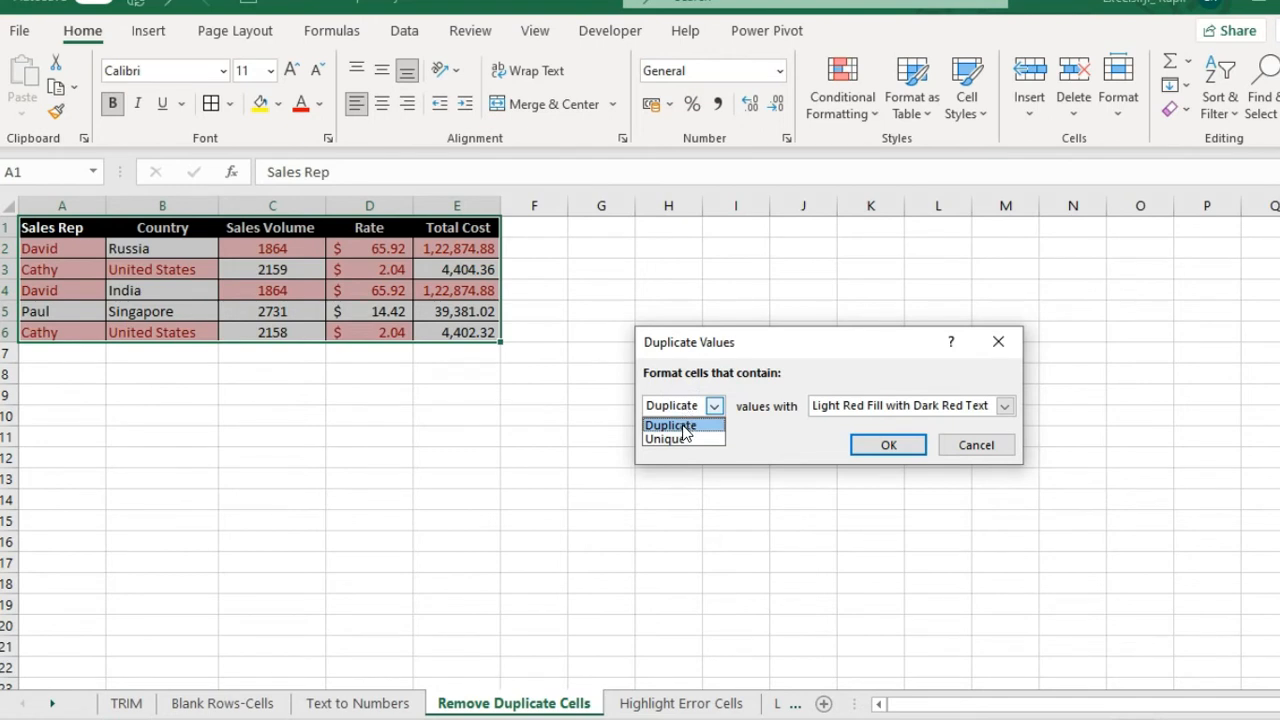
left_click(680, 439)
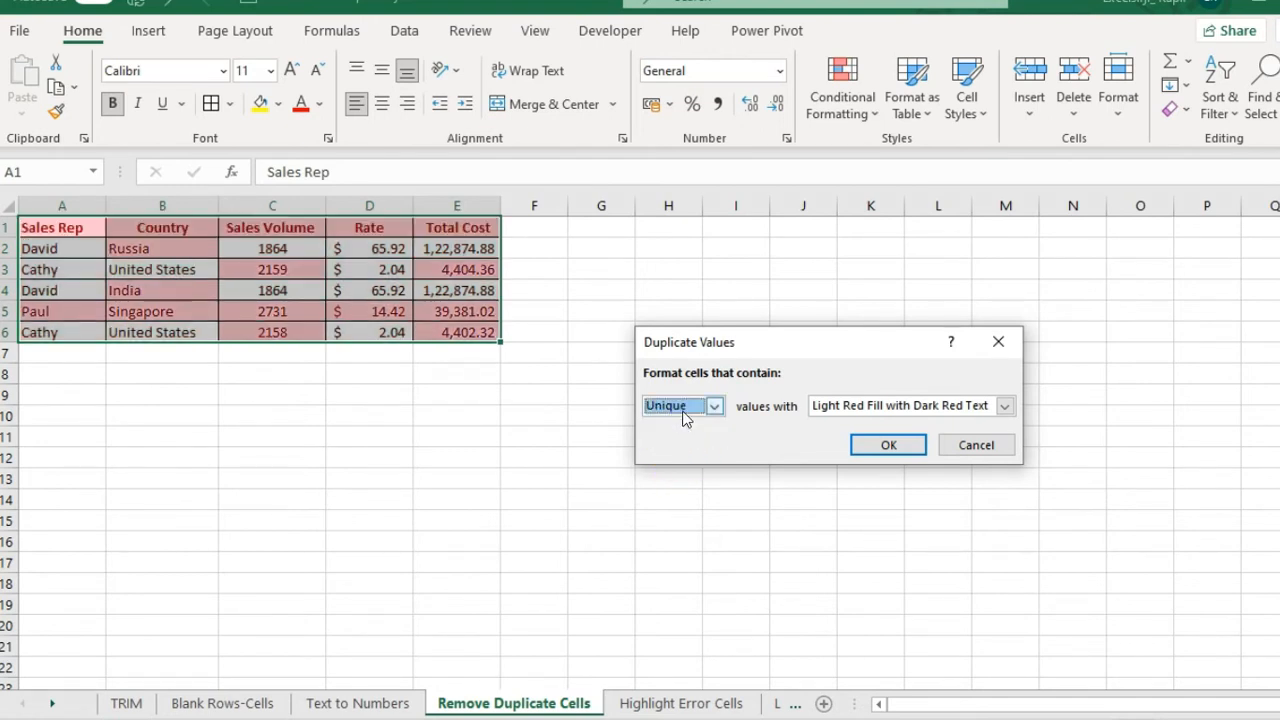
left_click(680, 410)
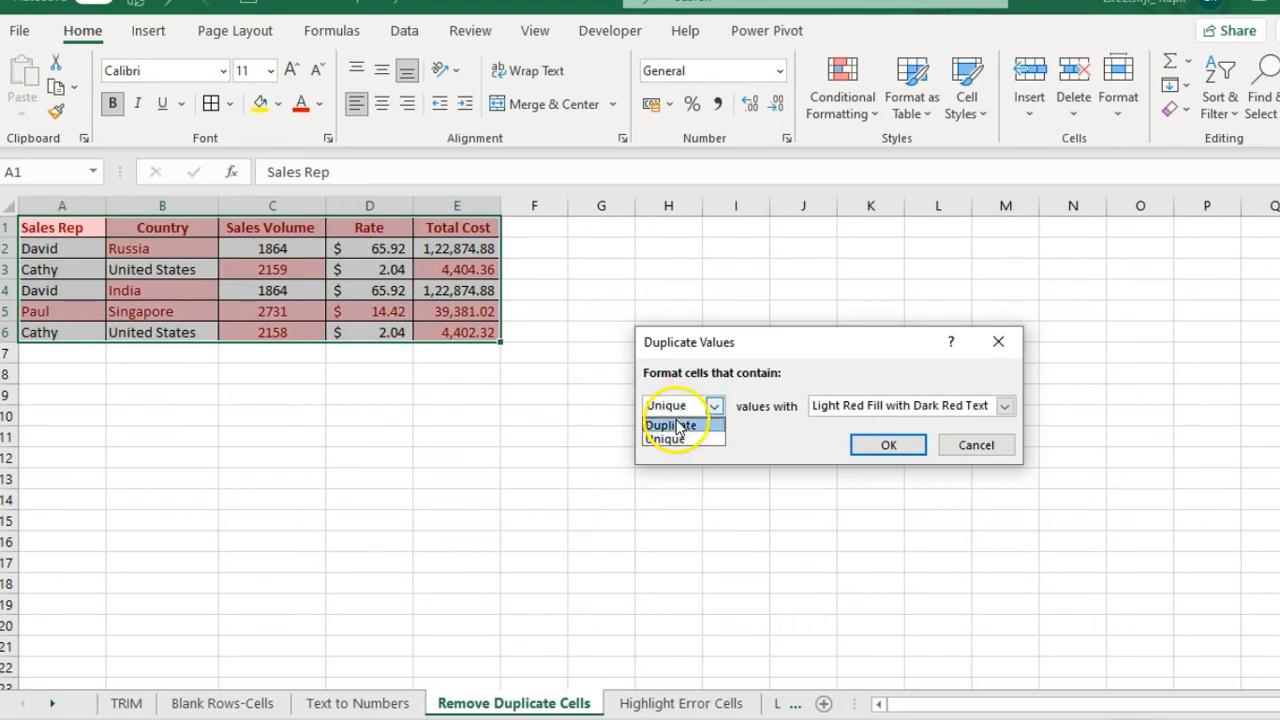
left_click(672, 424)
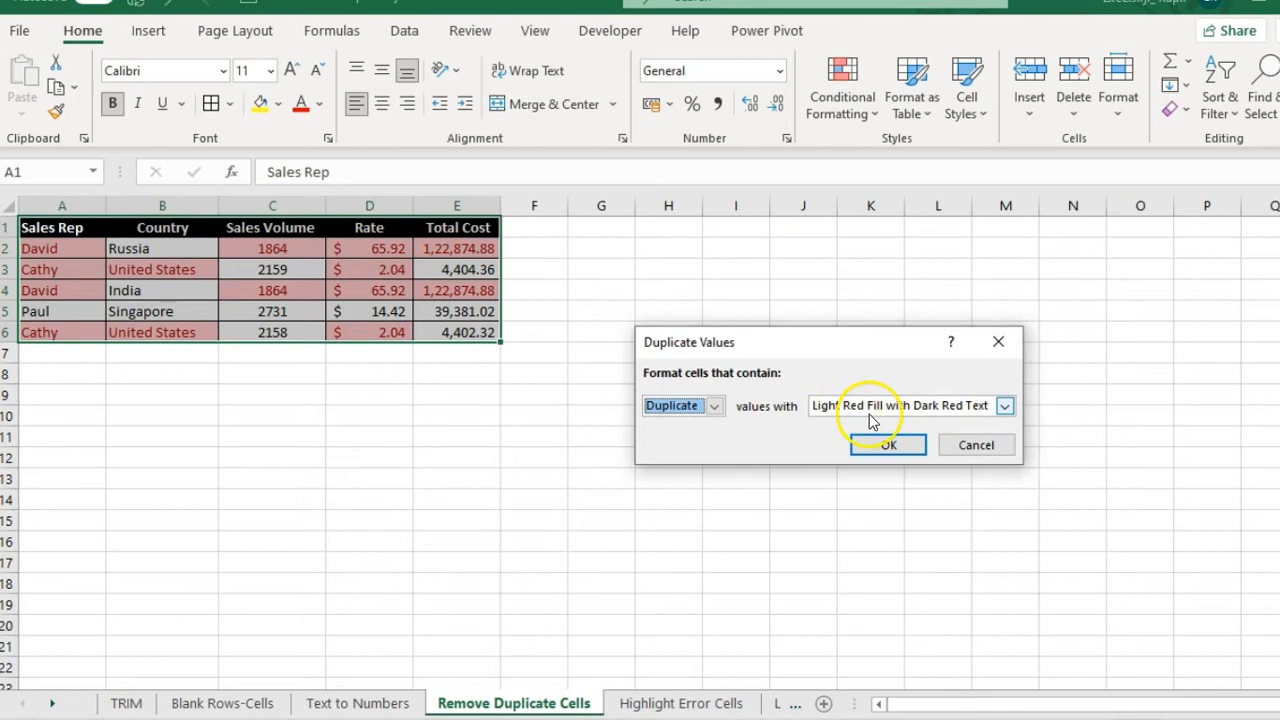
left_click(890, 446)
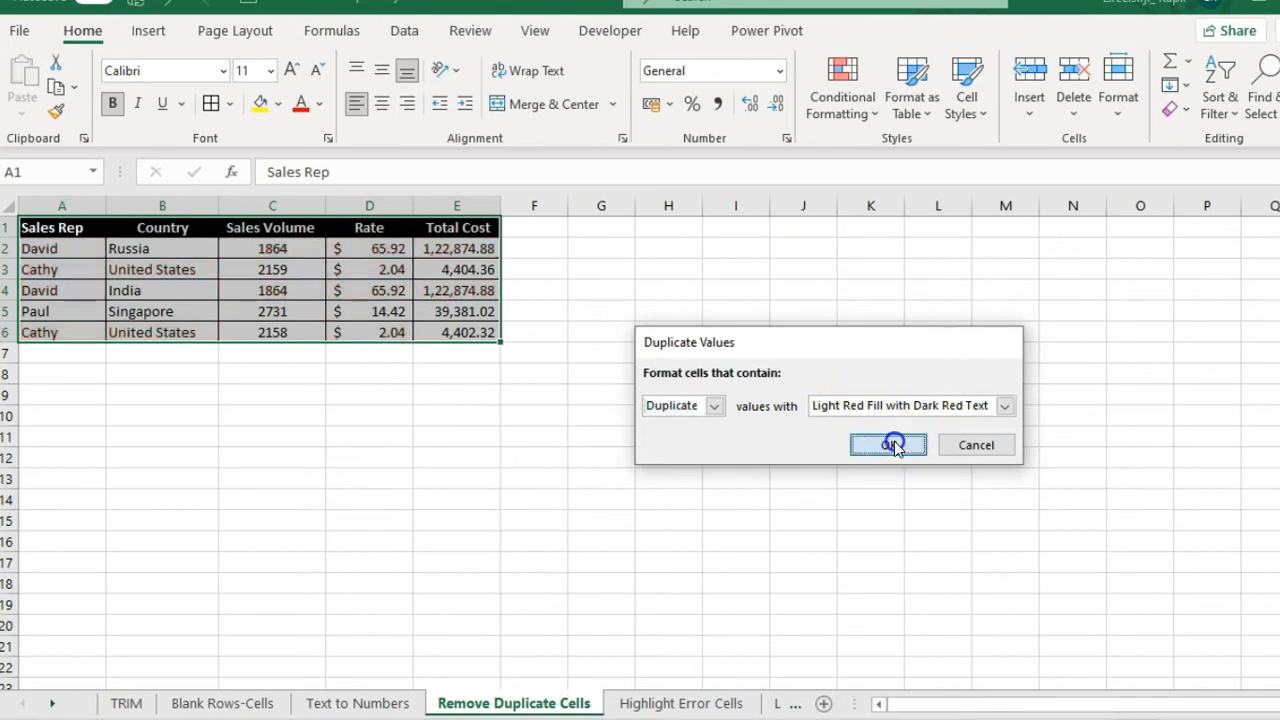
left_click(223, 328)
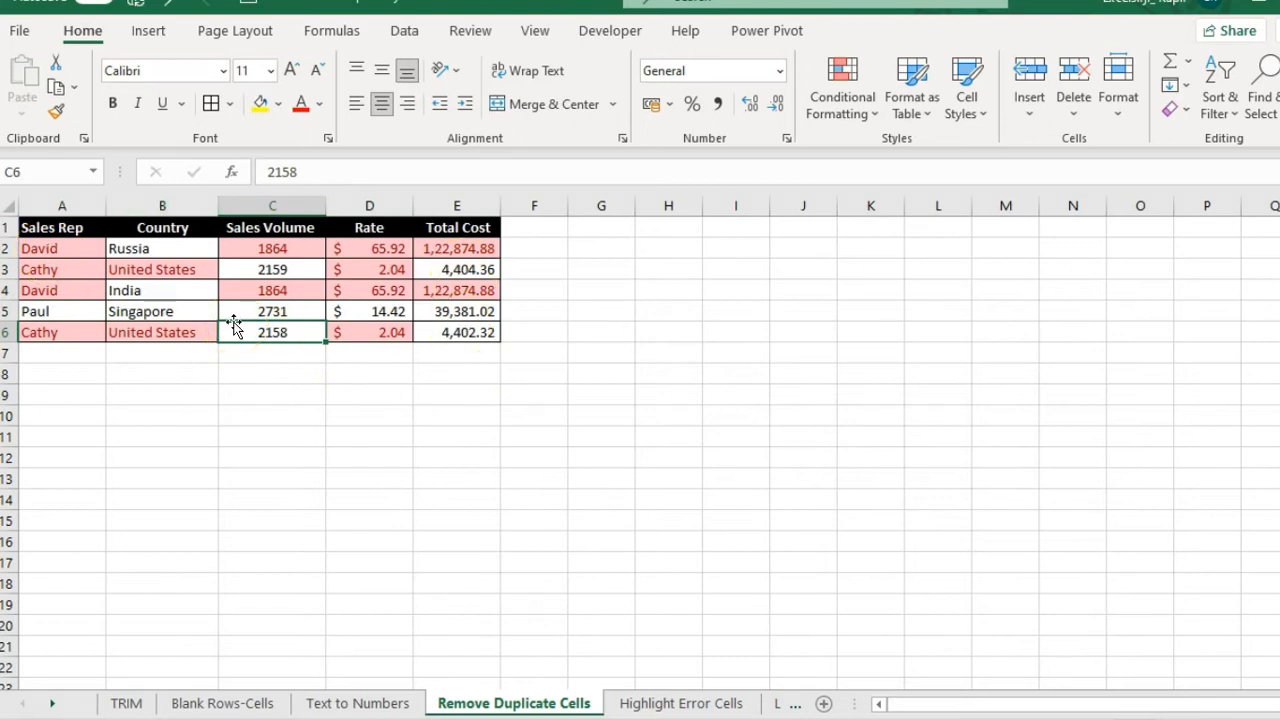
Add filters to the header row and view the Sort by Color options for the Sales Volume column.
left_click(224, 227)
key("alt+d")
key("f")
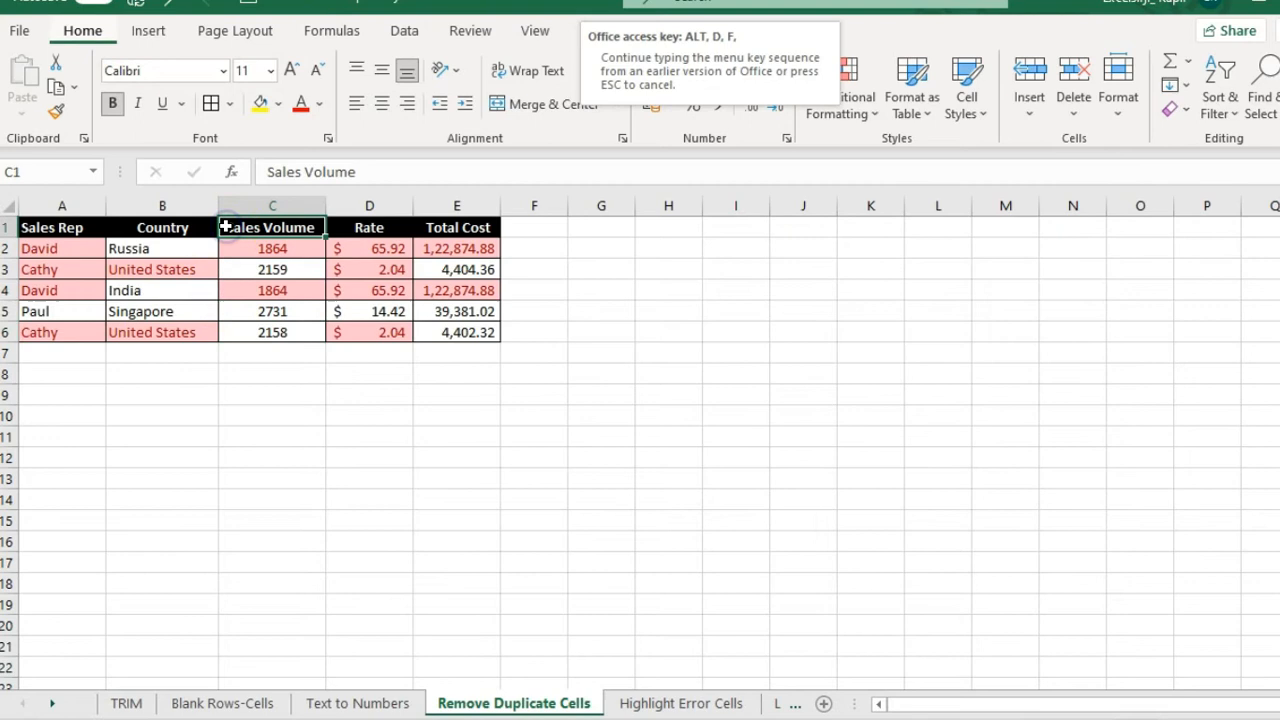
key("f")
key("Right")
key("Left")
key("alt+Down")
key("t")
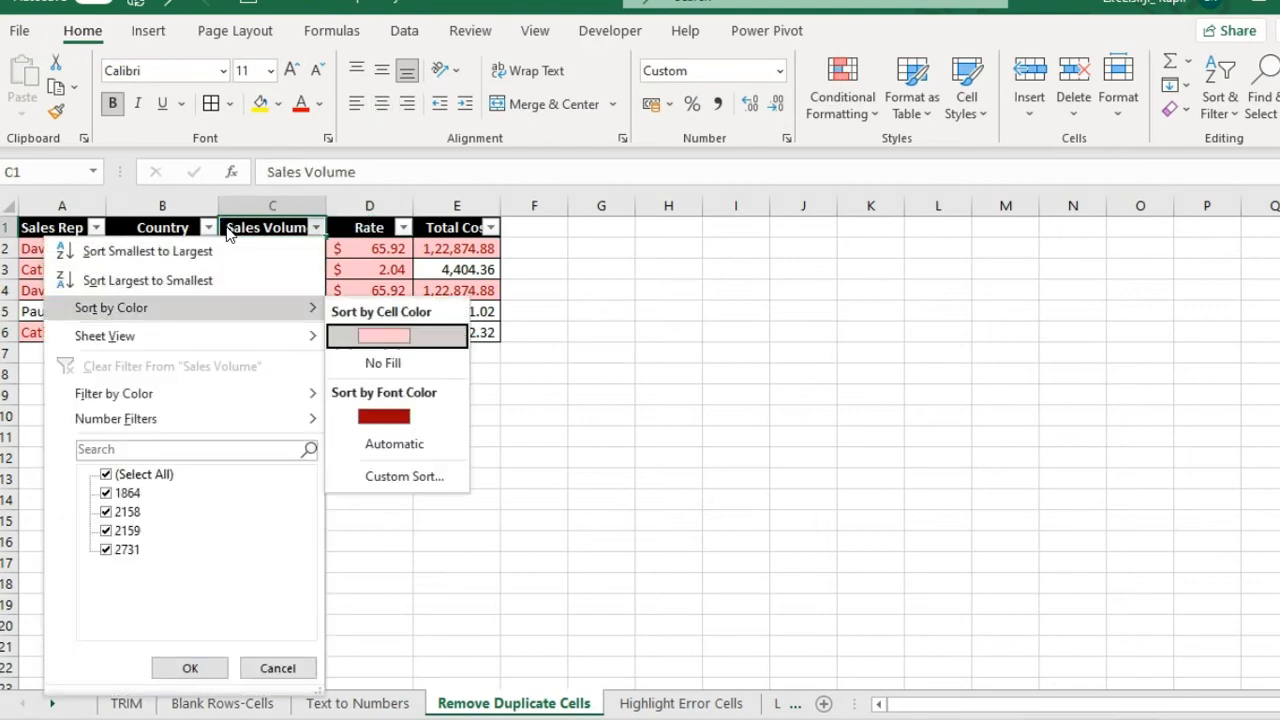
key("Escape")
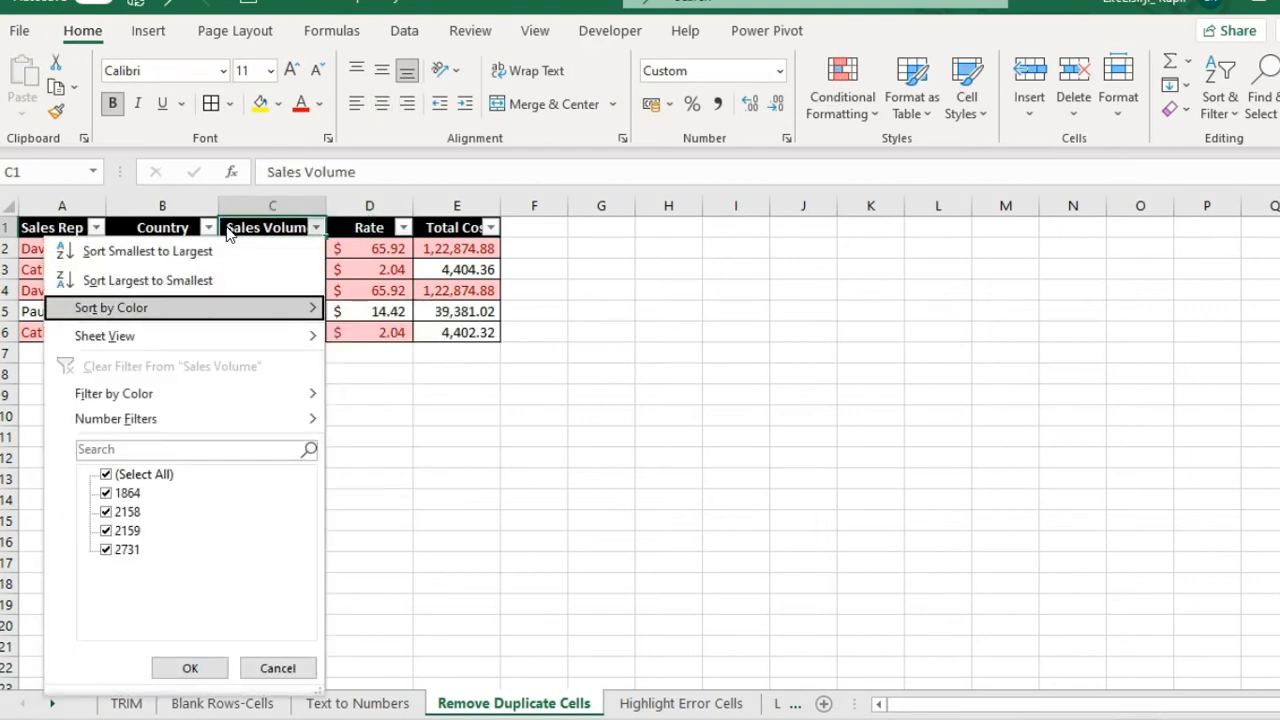
key("Escape")
Remove the filters from the header row and select the whole table A1:E6.
key("Home")
key("alt+d")
key("f")
key("f")
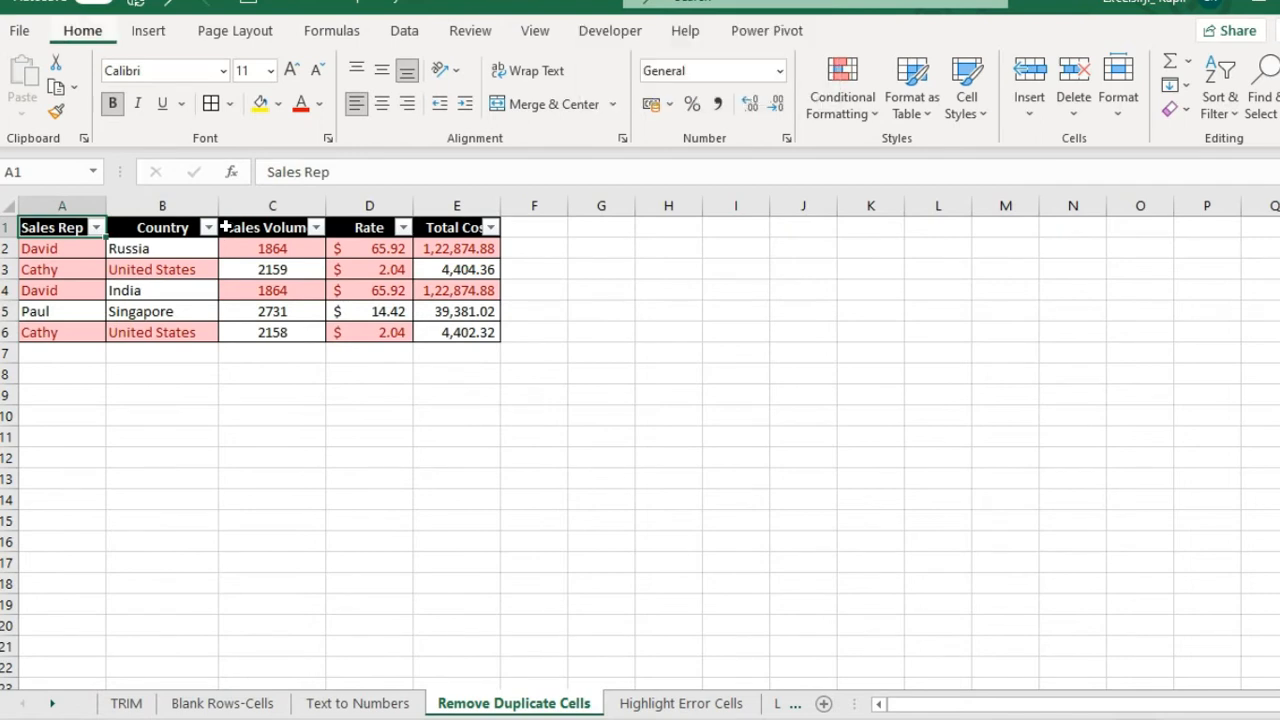
key("ctrl+shift+l")
key("ctrl+shift+l")
key("ctrl+a")
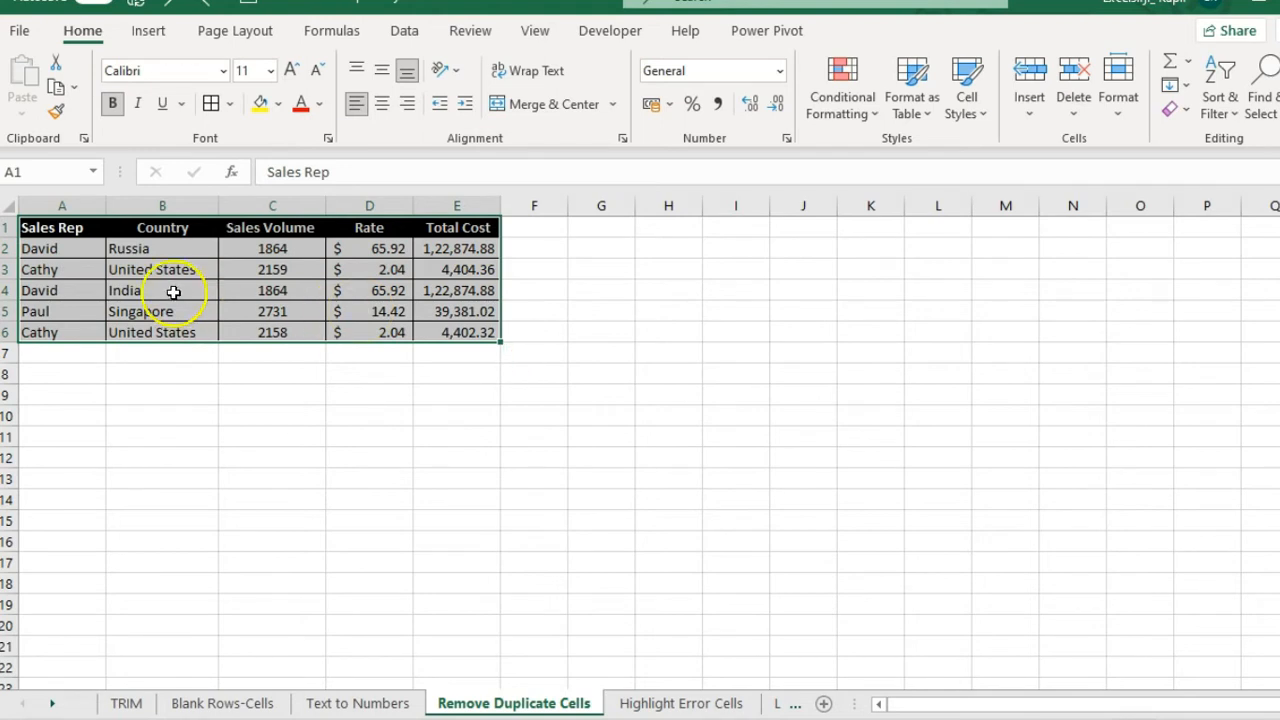
Try to remove duplicates from the table A1:E6, treating row 1 as headers and comparing all five columns.
left_click(405, 31)
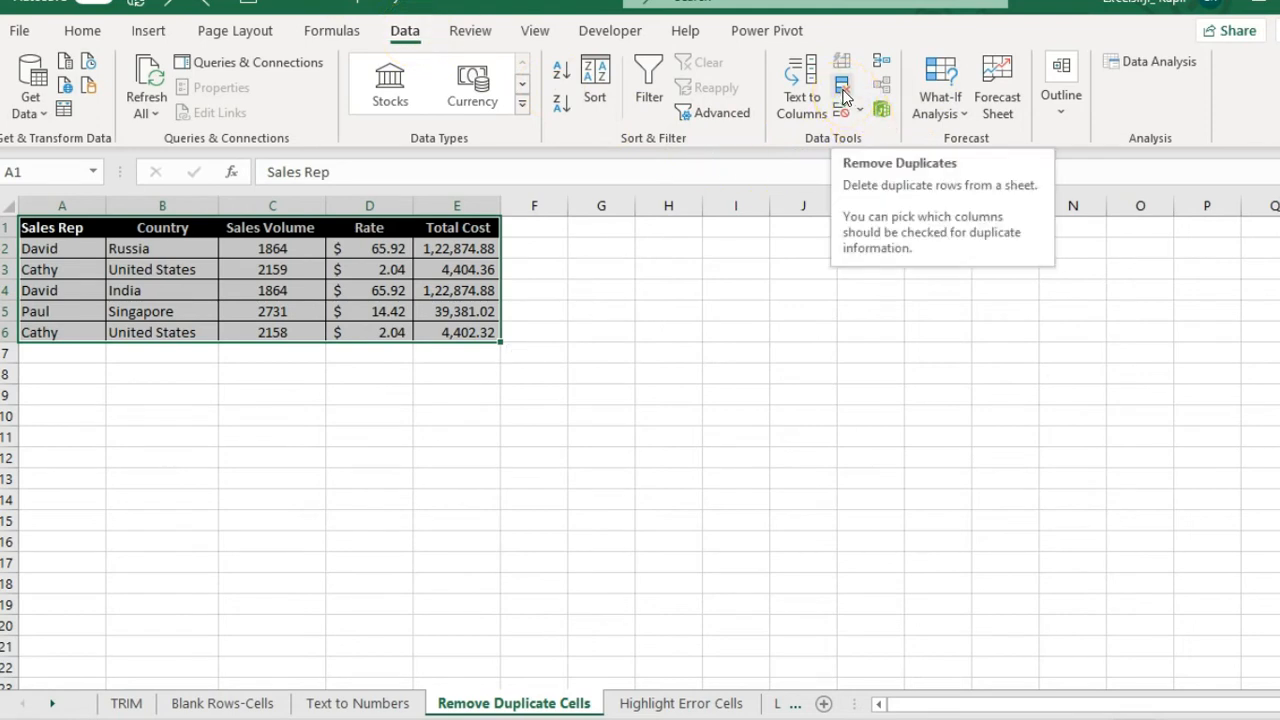
left_click(843, 95)
left_click(843, 95)
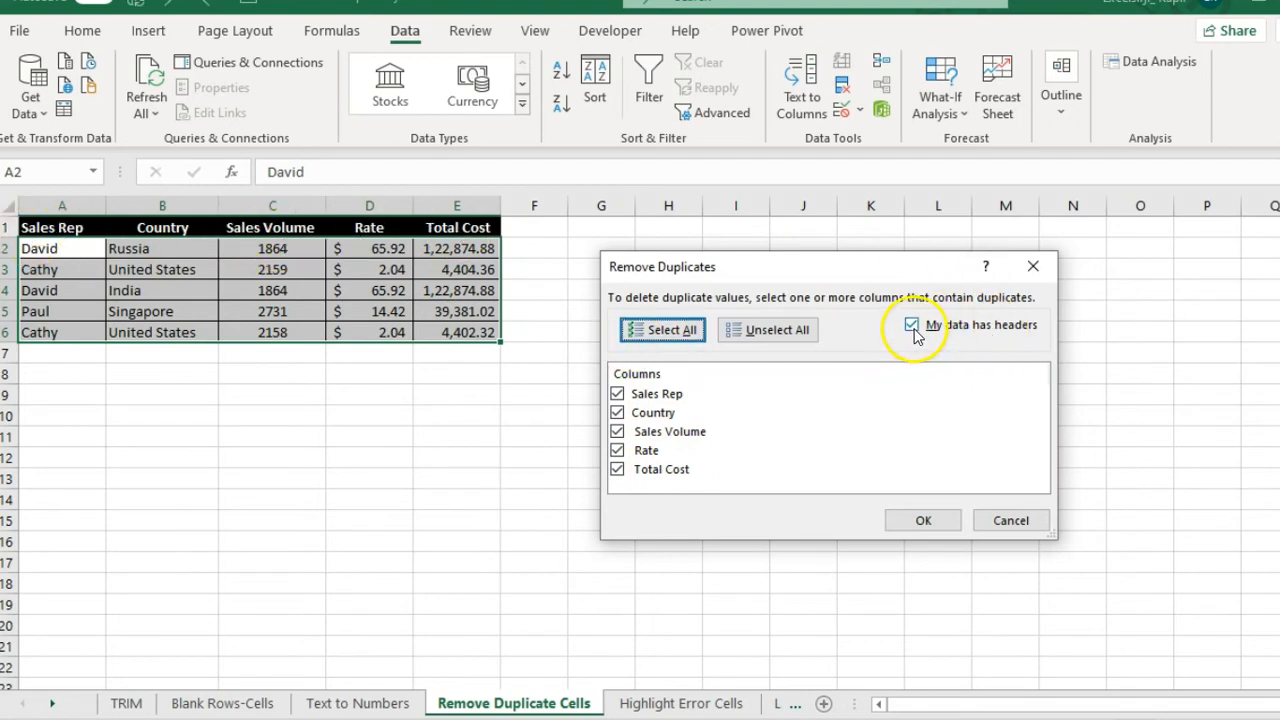
left_click(650, 476)
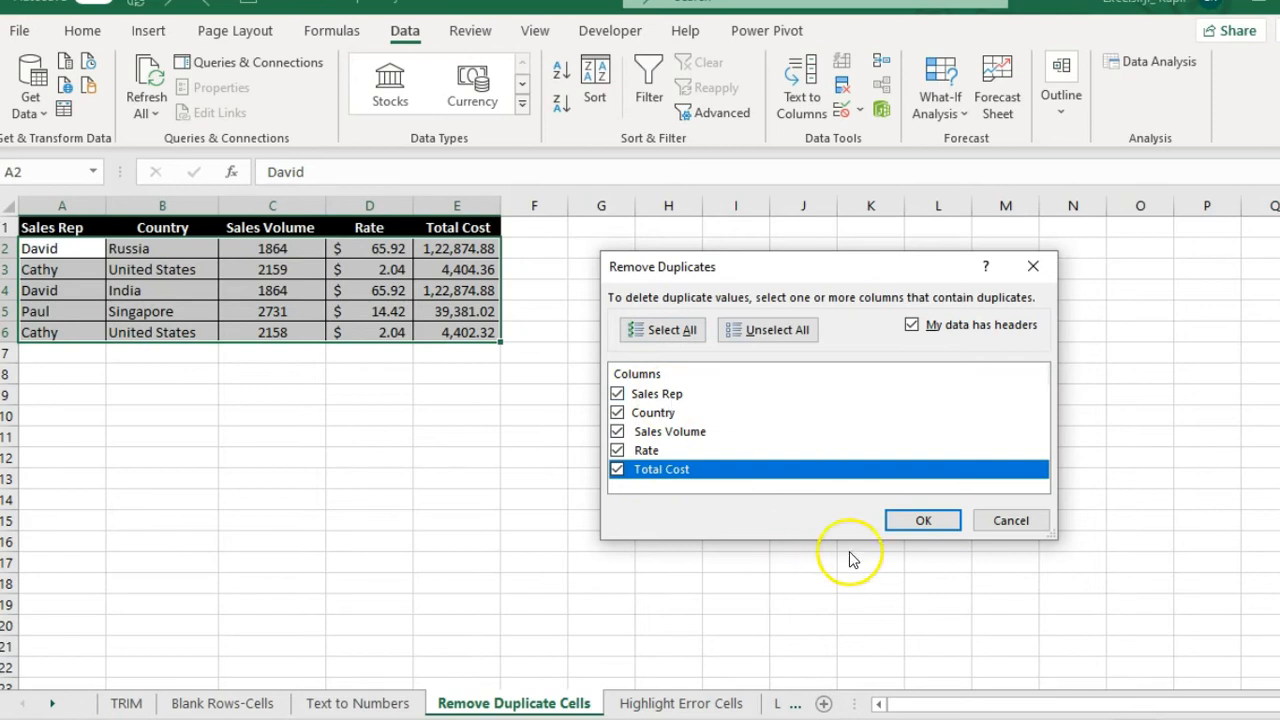
left_click(922, 520)
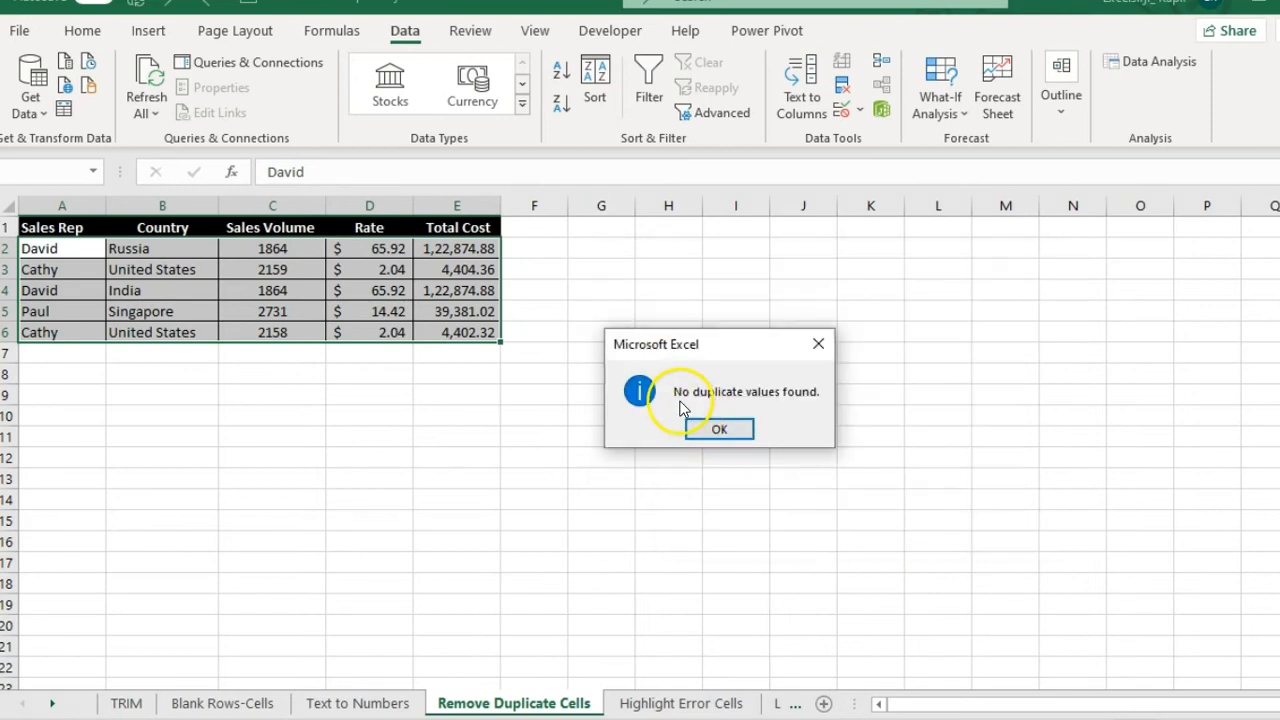
left_click(728, 433)
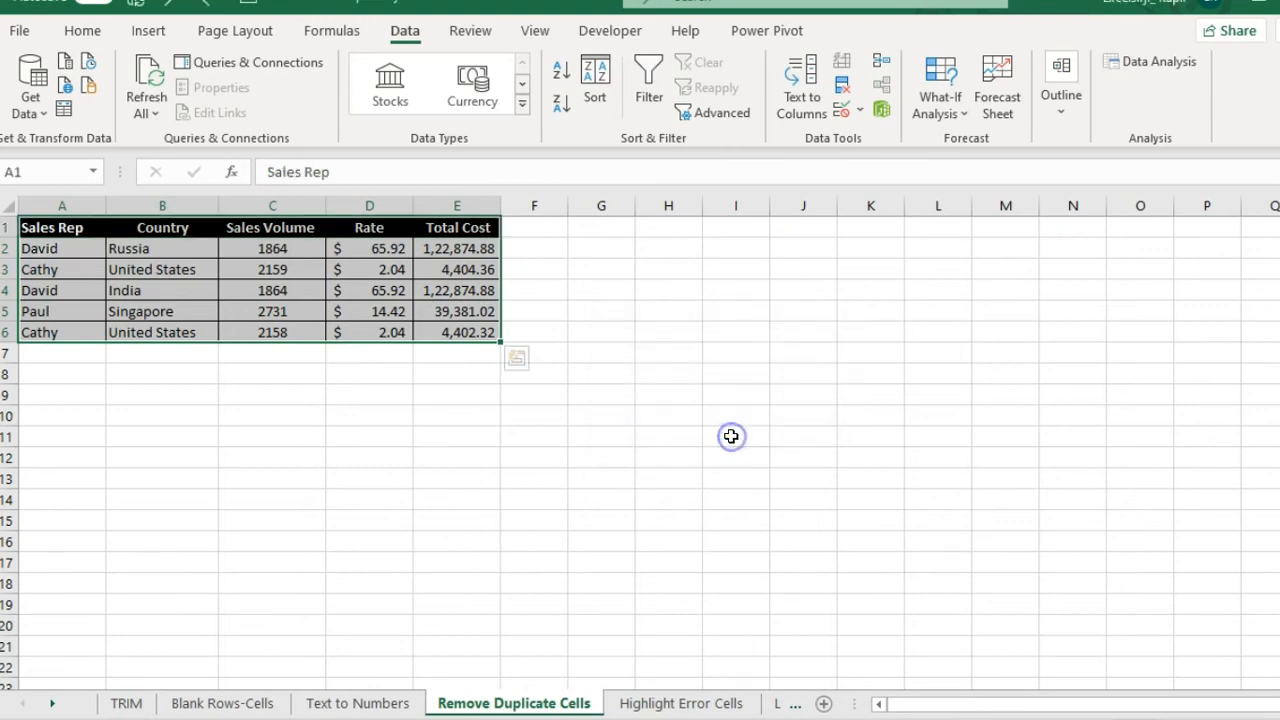
Compare the Sales Rep, Country and Sales Volume entries in rows 3 and 6 of the table.
left_click(64, 270)
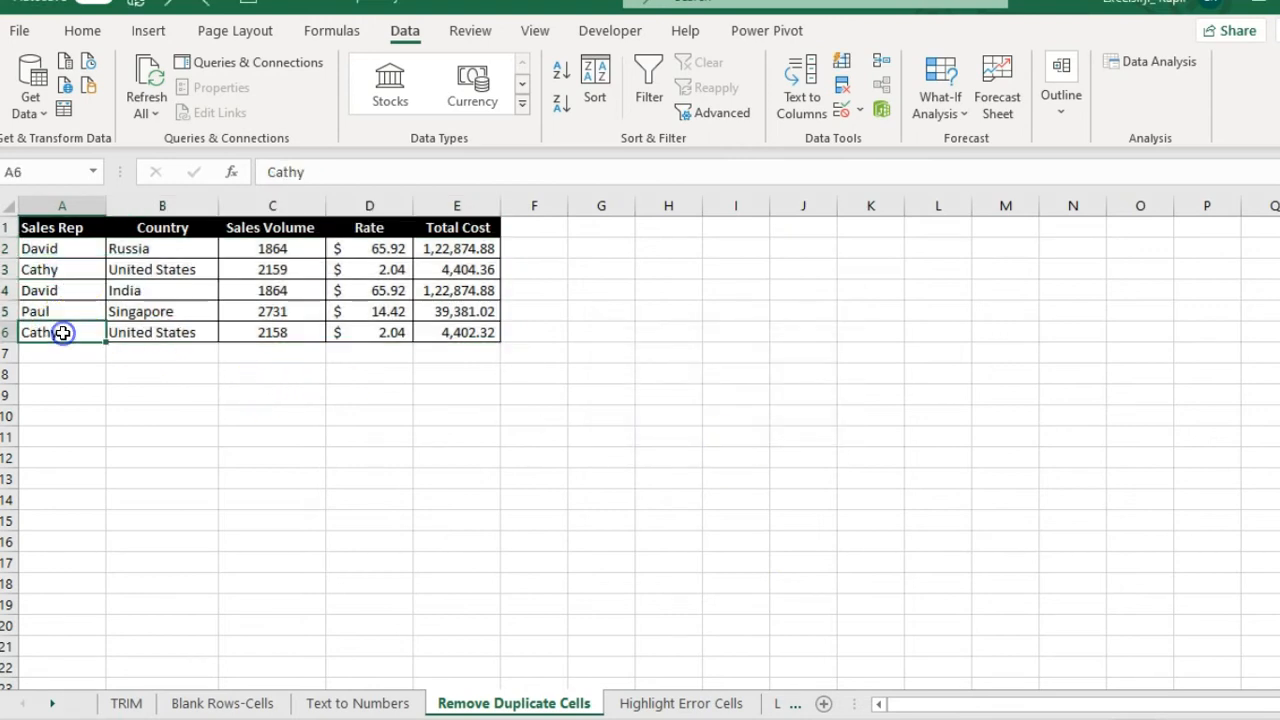
key("Right")
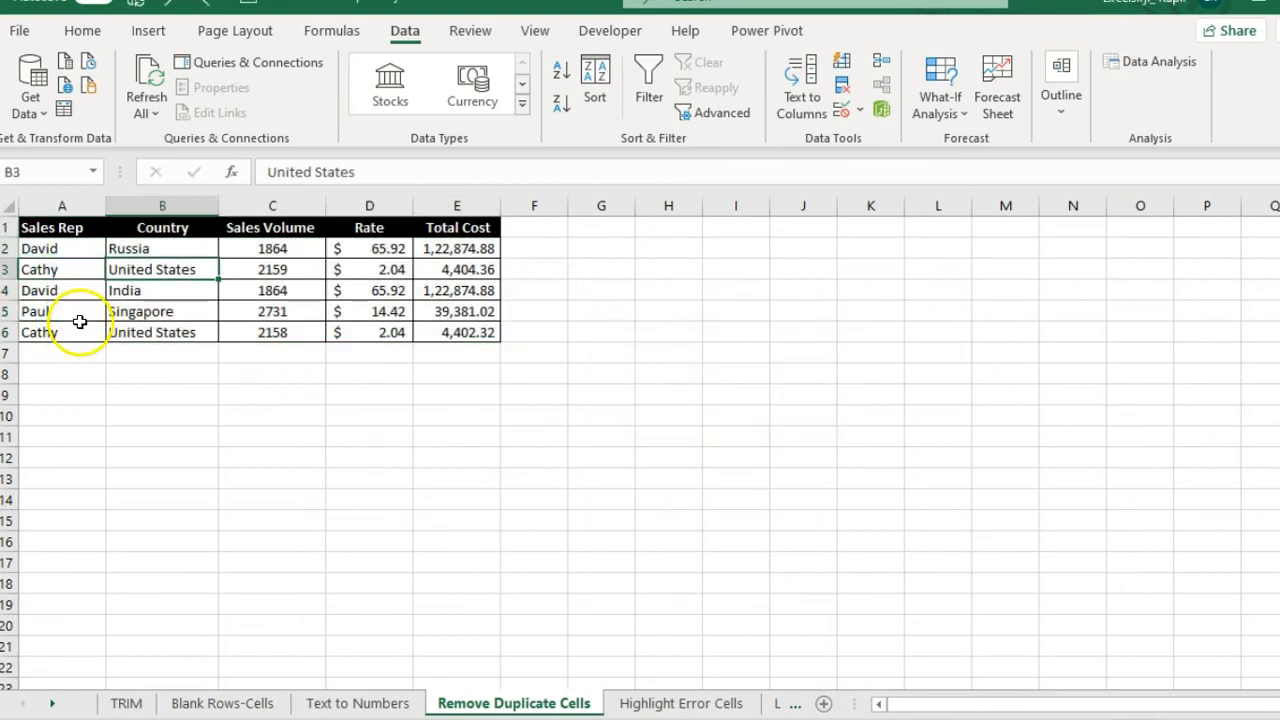
left_click(288, 265)
left_click(288, 335)
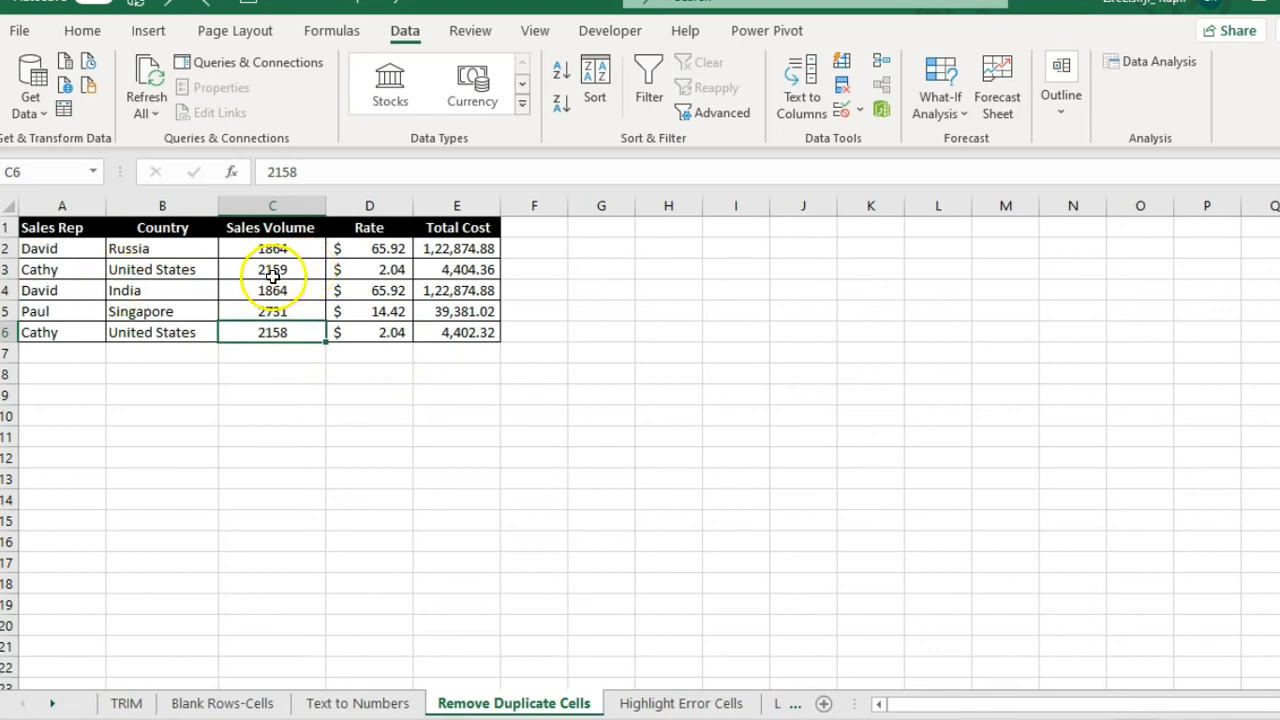
left_click_drag(57, 226, 442, 336)
key("ctrl+z")
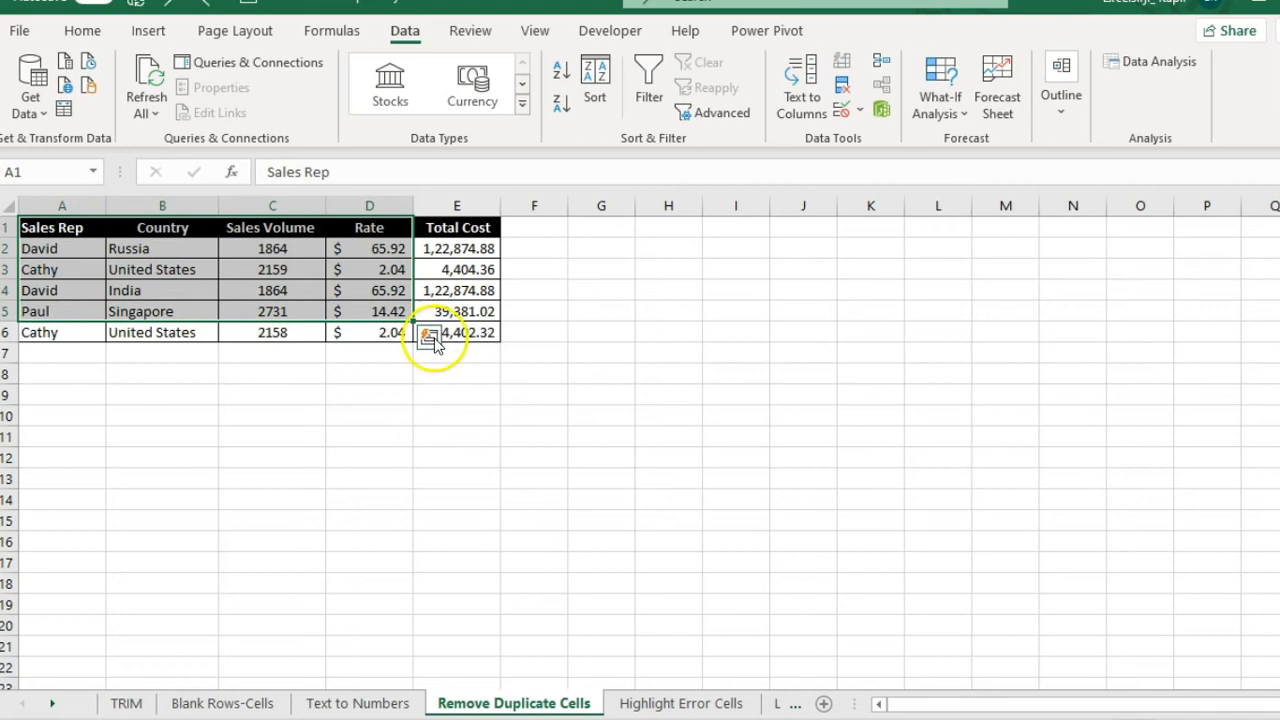
left_click(240, 266)
Remove duplicates from the table A1:E6 by comparing only the Sales Rep column, with the data having headers.
left_click(84, 229)
left_click(451, 336, "shift")
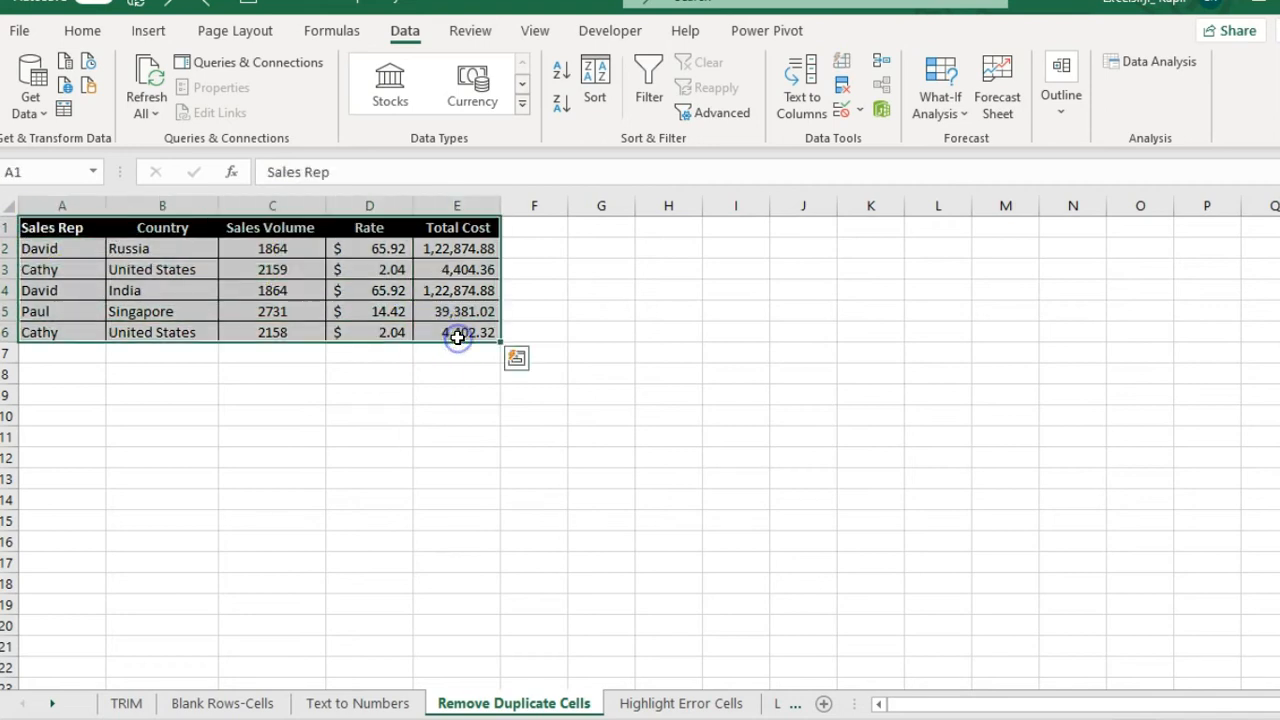
left_click(840, 112)
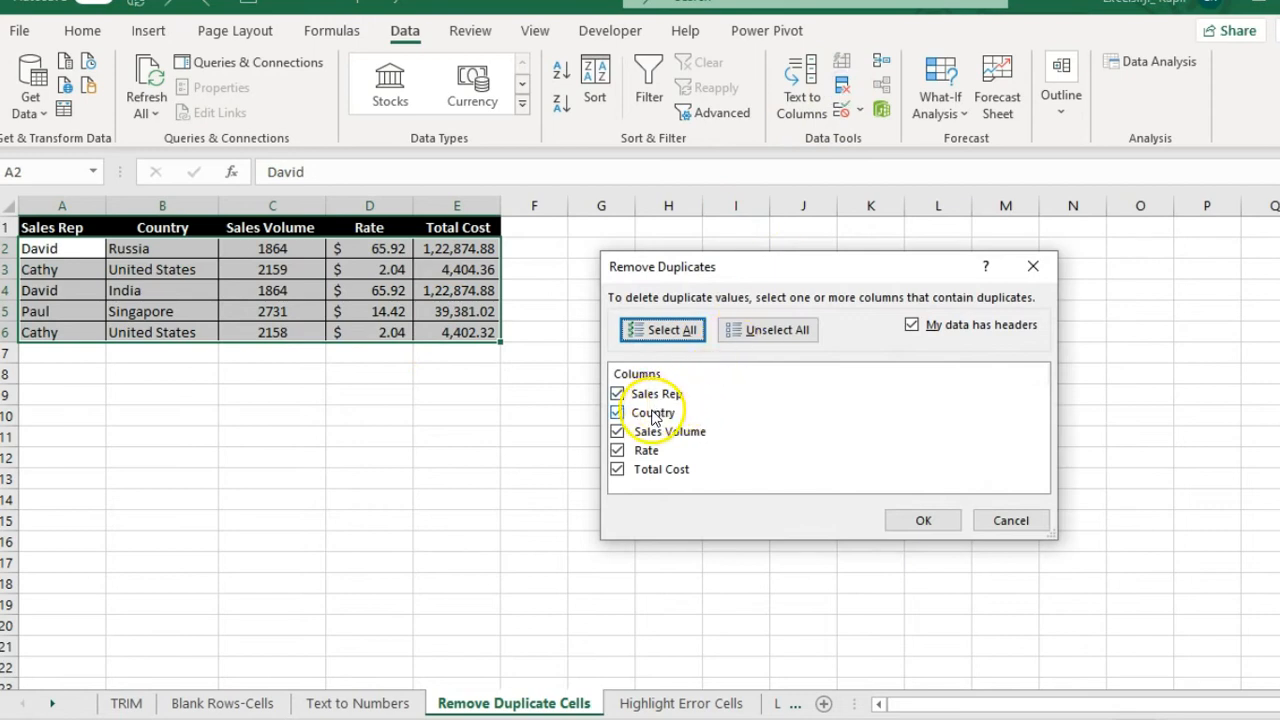
left_click(660, 413)
left_click(617, 413)
left_click(617, 431)
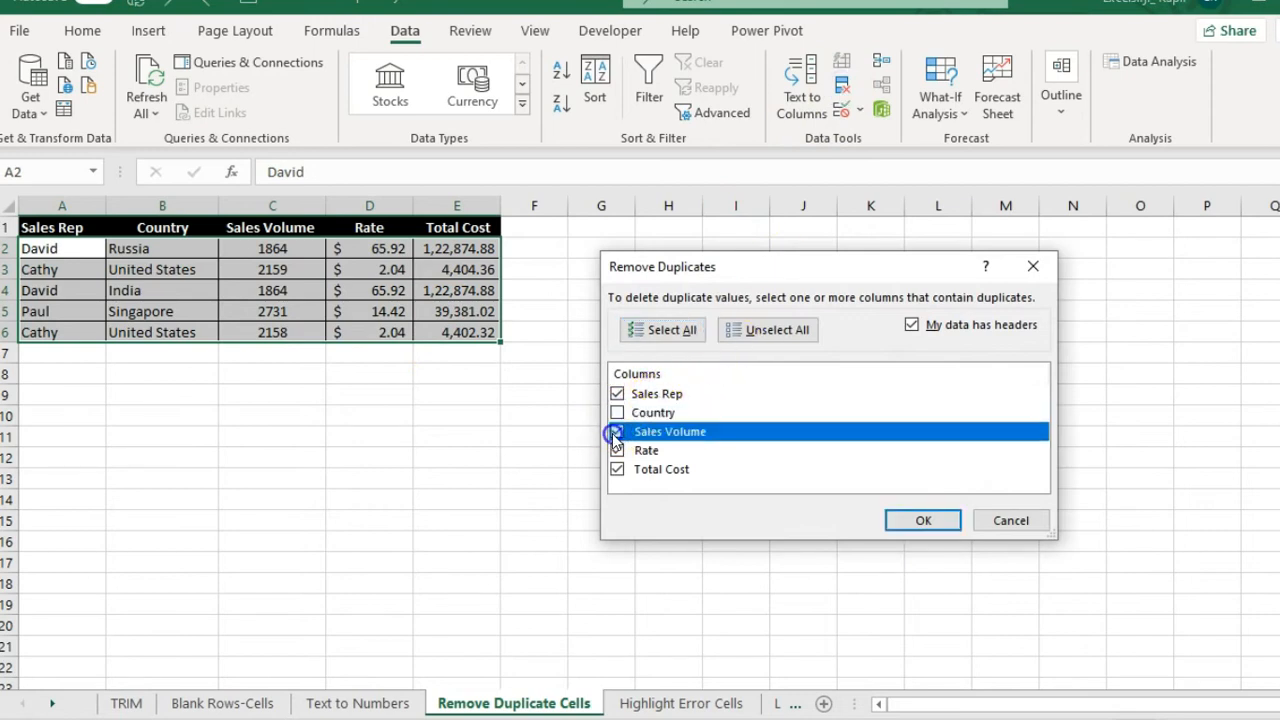
left_click(617, 450)
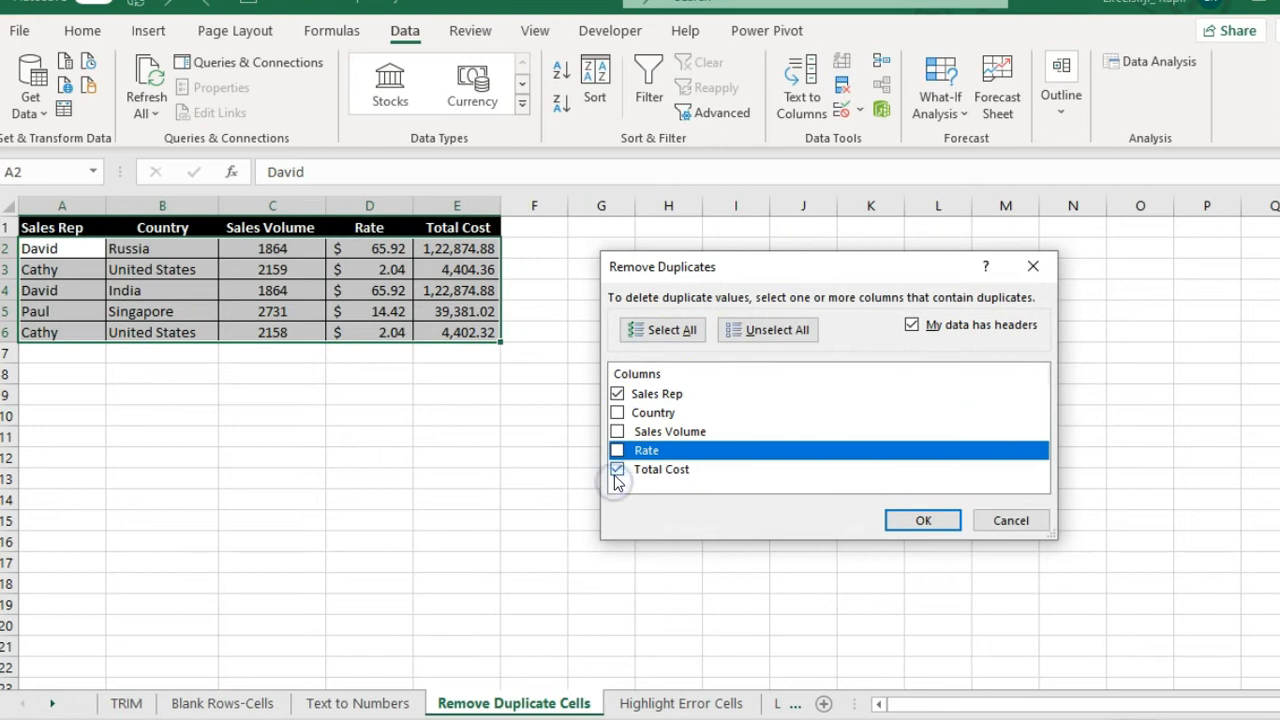
left_click(616, 469)
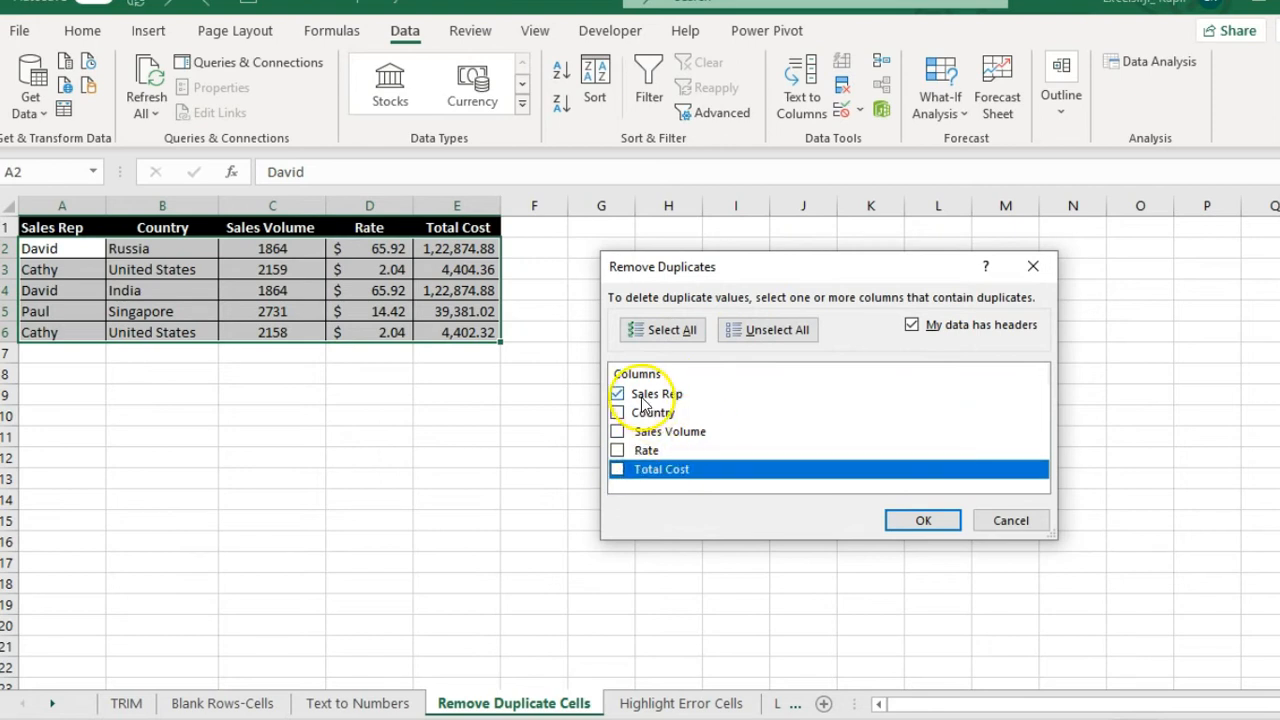
left_click(912, 522)
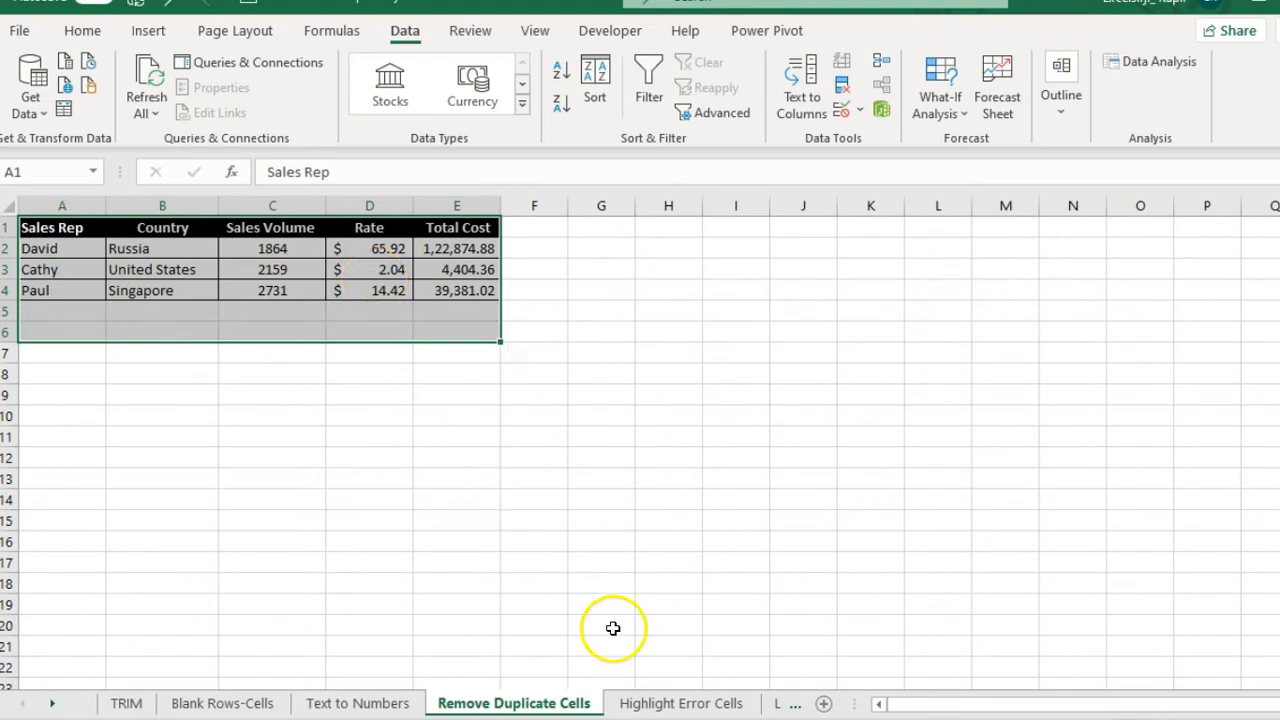
Switch to the Highlight Error Cells sheet, inspect the error cells E3:E4, and select the table A1:E5.
left_click(660, 703)
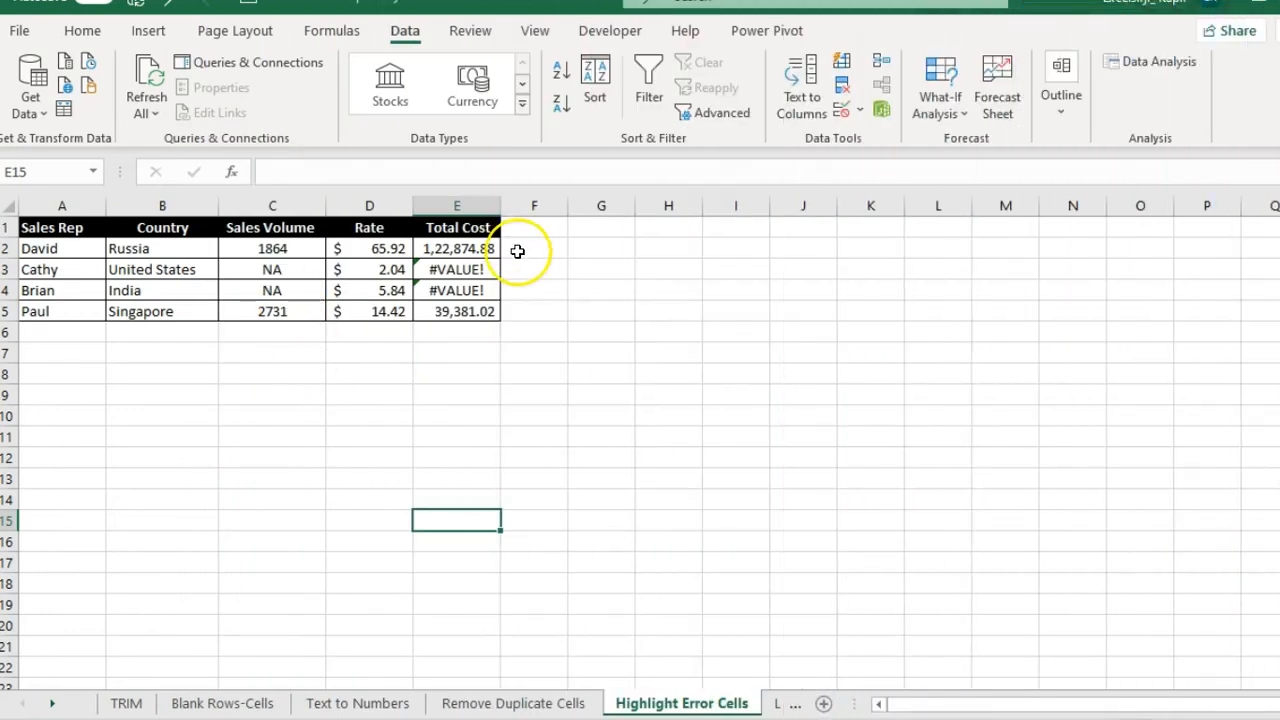
left_click(480, 272)
left_click_drag(480, 272, 480, 289)
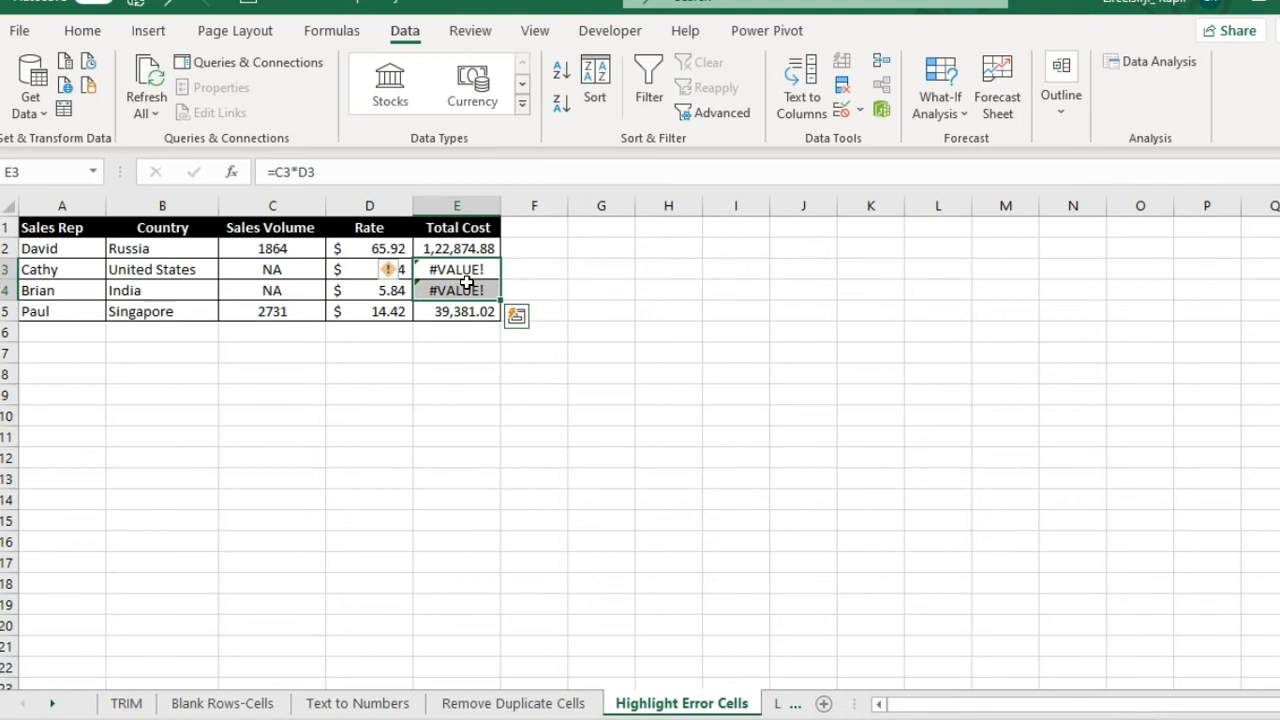
left_click(337, 391)
left_click_drag(57, 225, 437, 318)
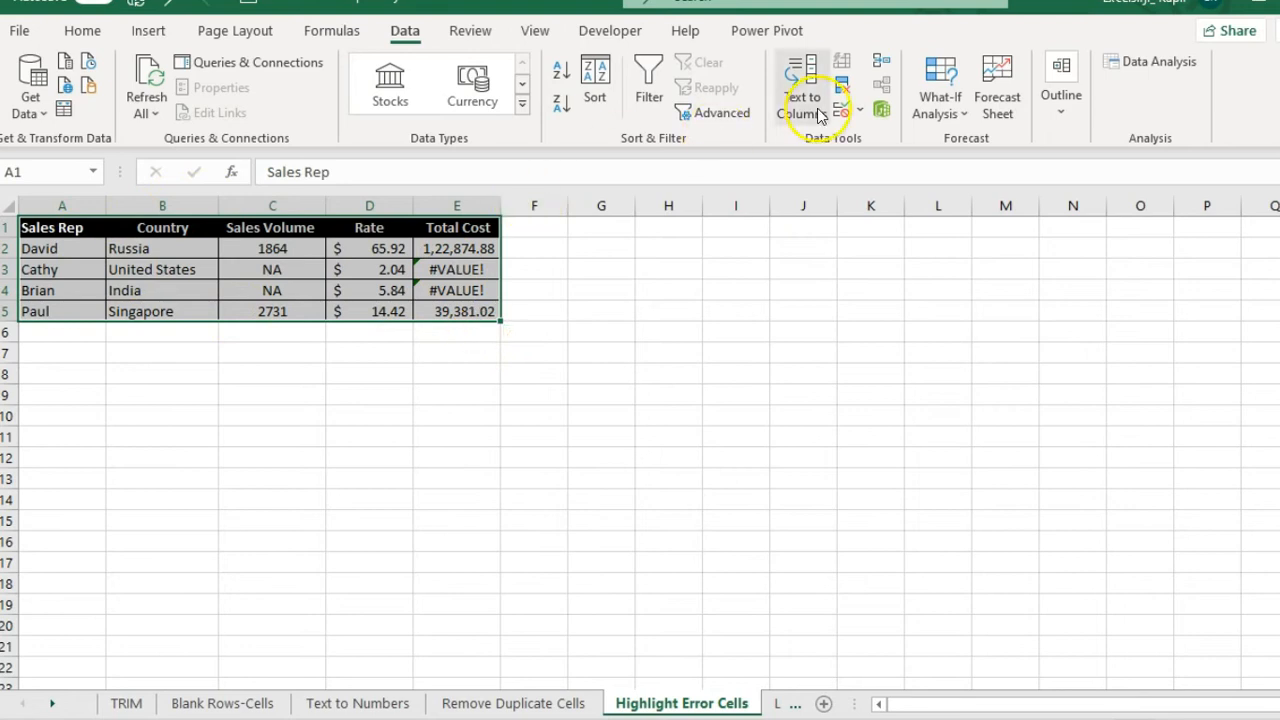
Start a new conditional formatting rule for A1:E5 that formats only cells that contain Errors.
left_click(83, 31)
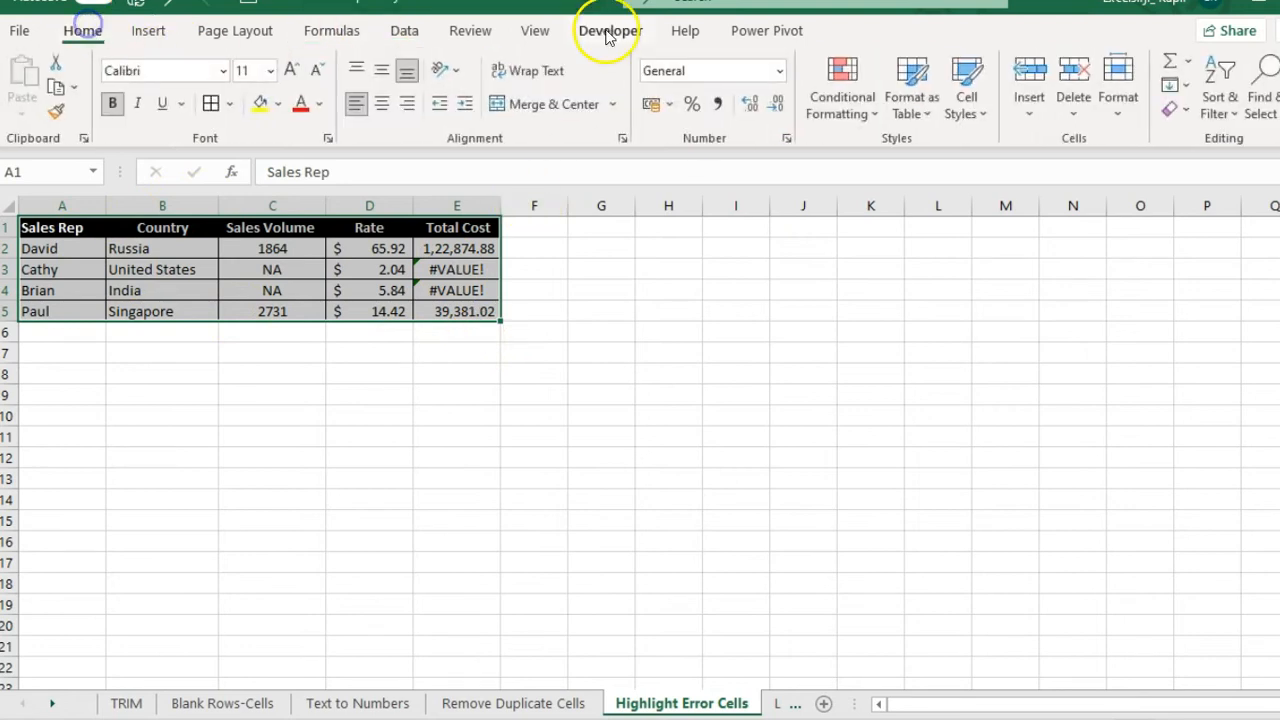
left_click(818, 100)
mouse_move(935, 183)
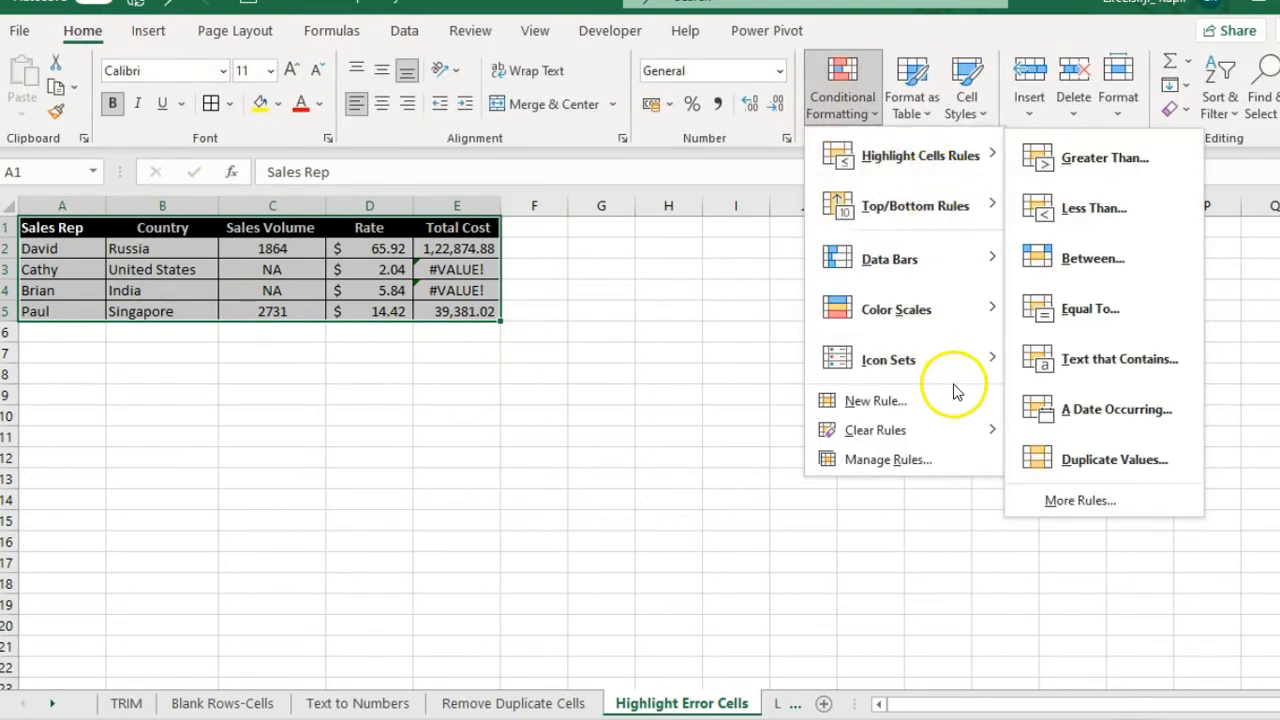
left_click(921, 407)
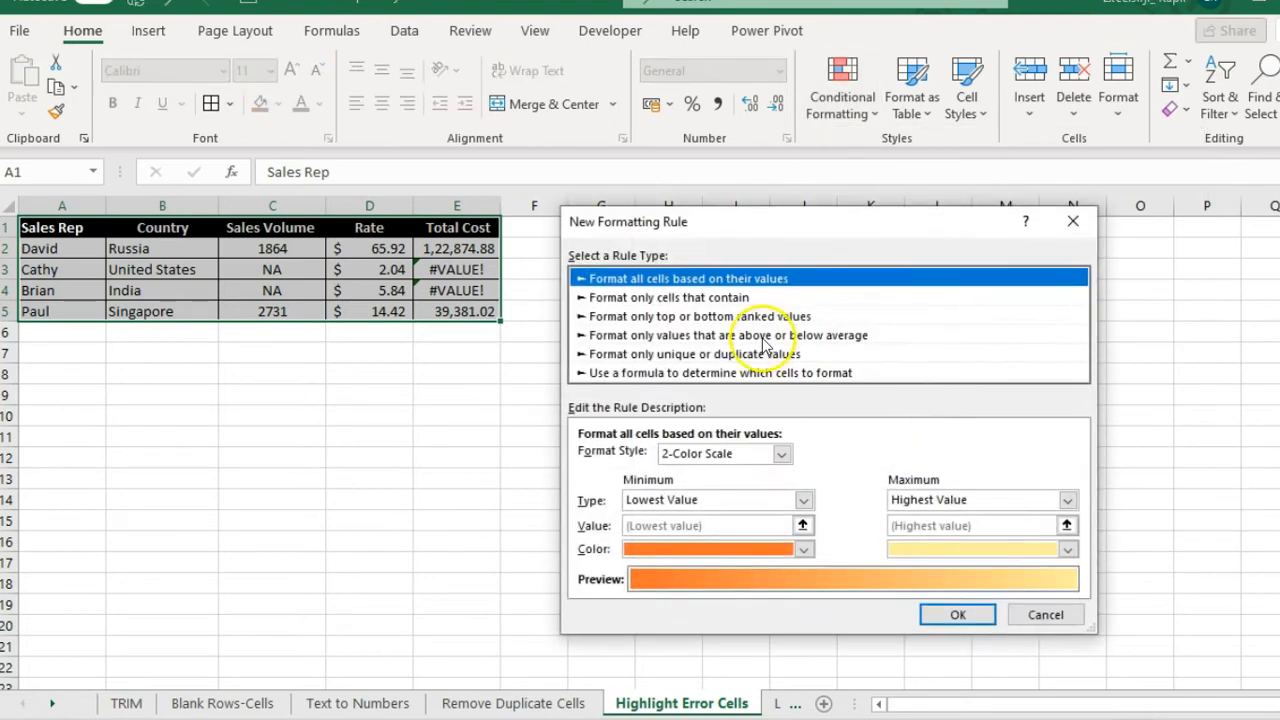
left_click(670, 298)
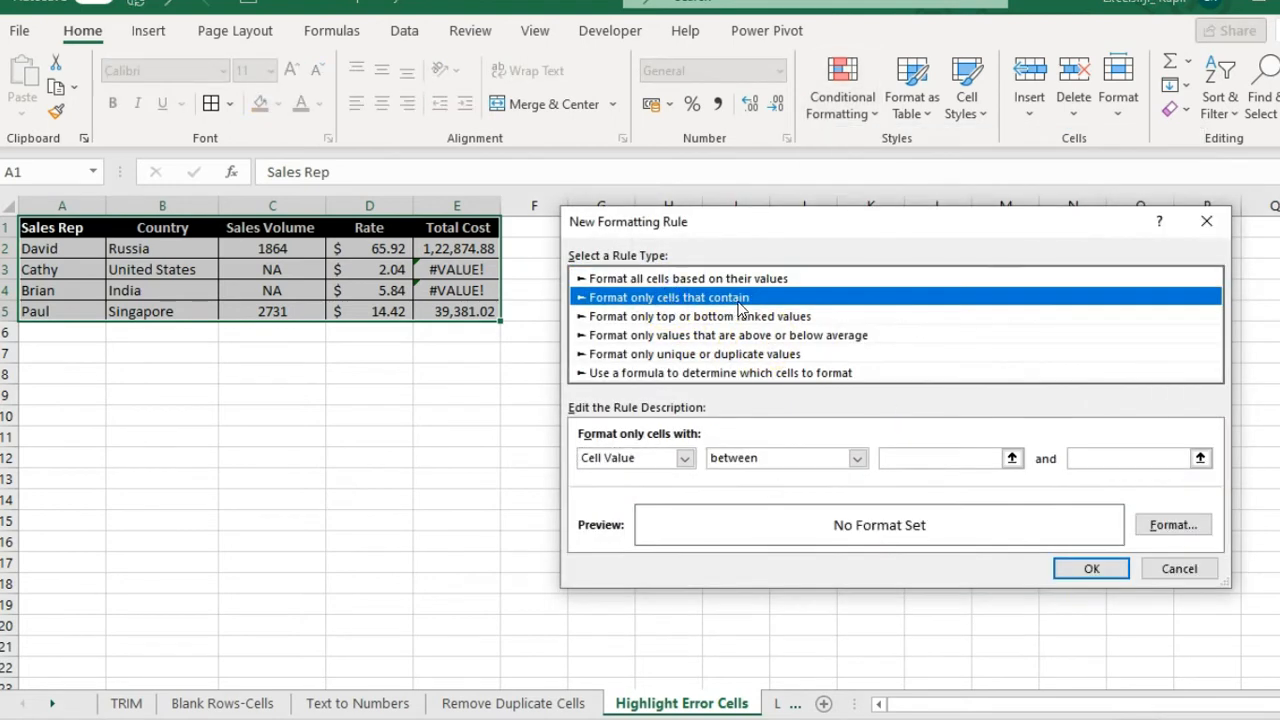
left_click(685, 458)
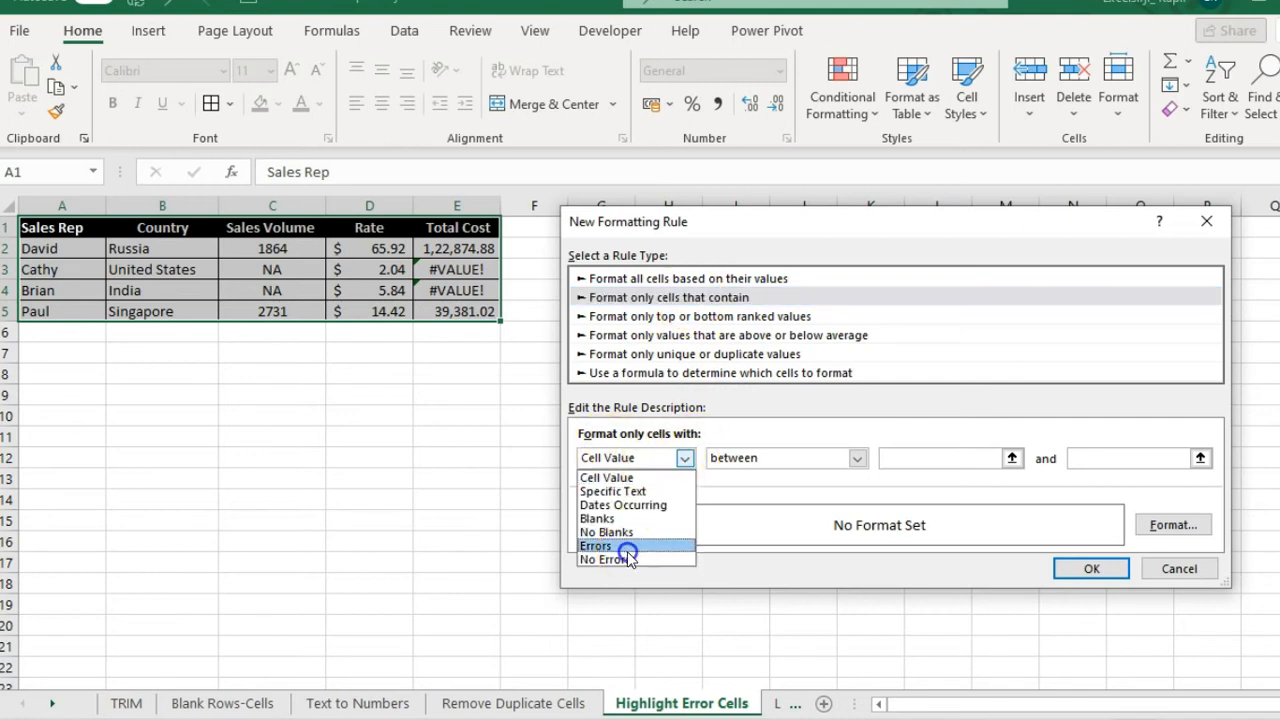
left_click(612, 546)
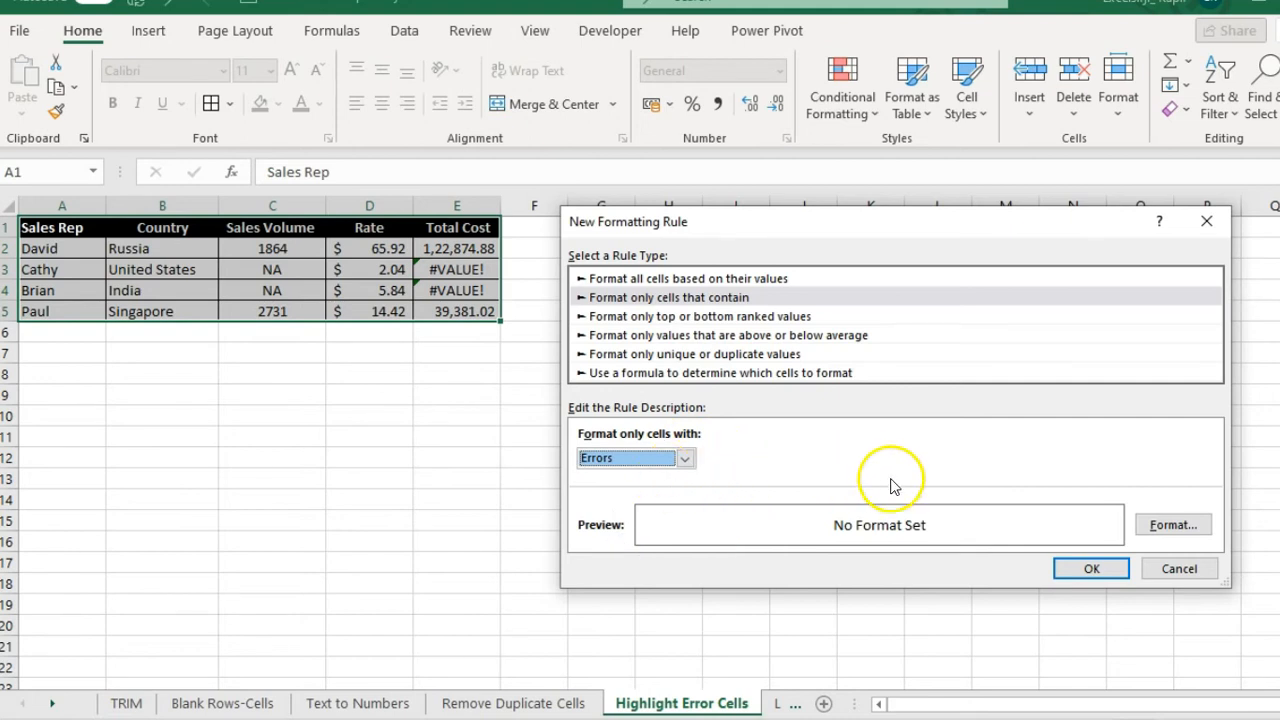
Give the error rule a red background fill, apply it, and check cells E3:E4.
left_click(1172, 530)
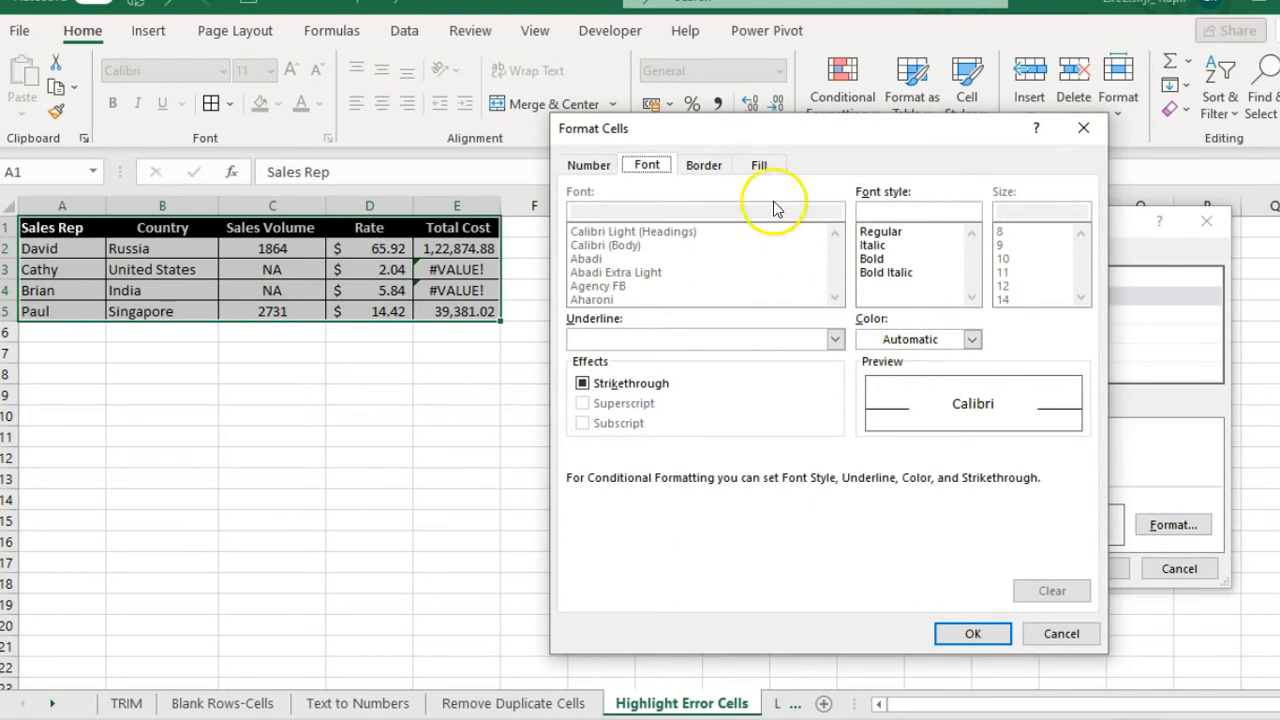
left_click(763, 168)
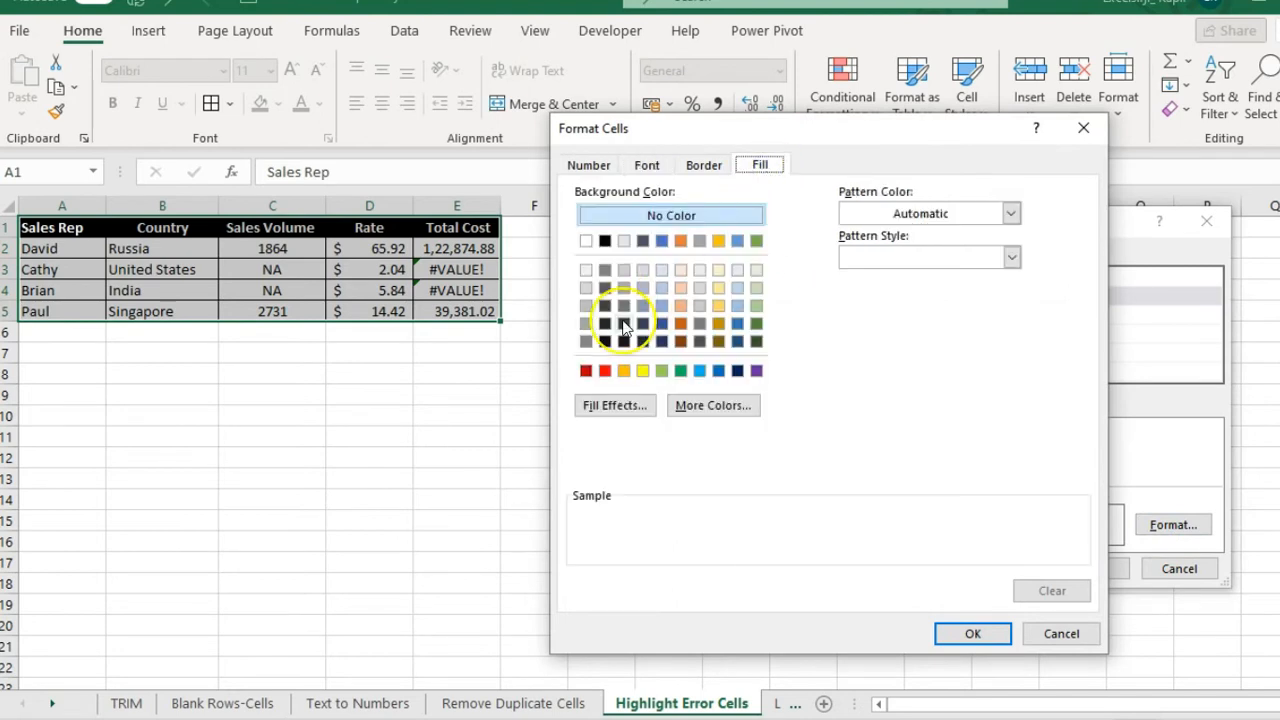
left_click(604, 373)
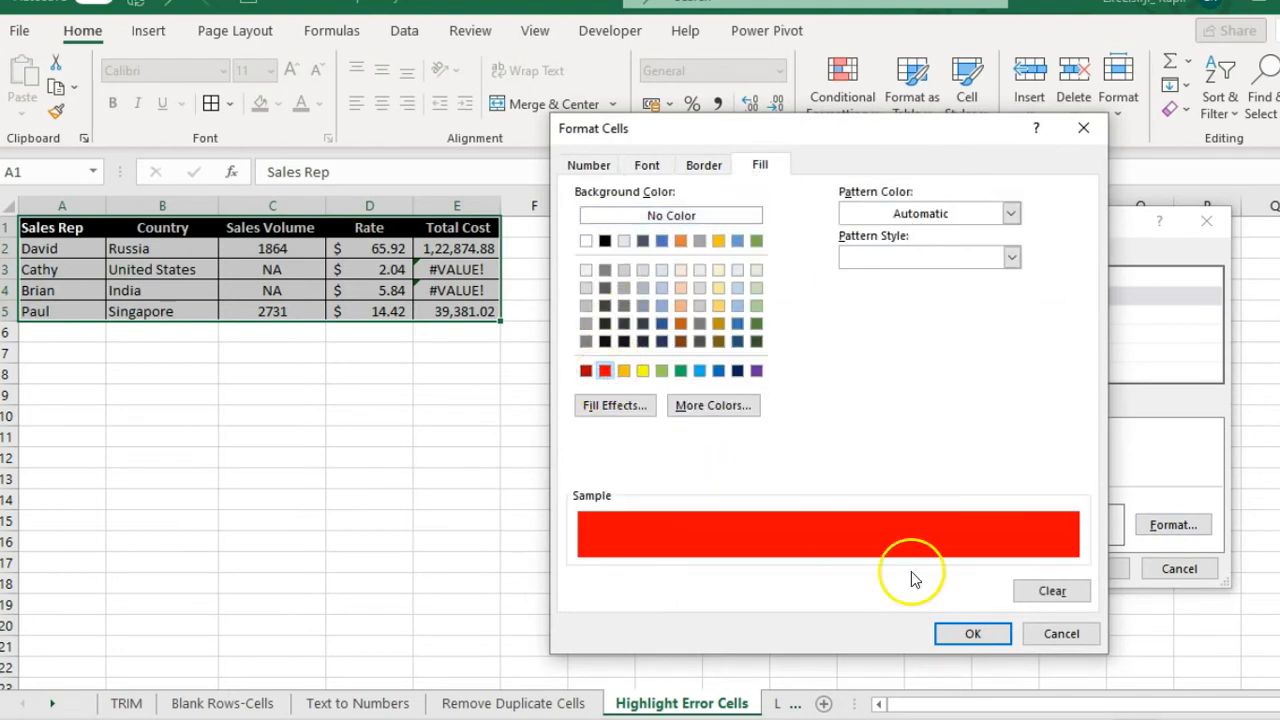
left_click(960, 634)
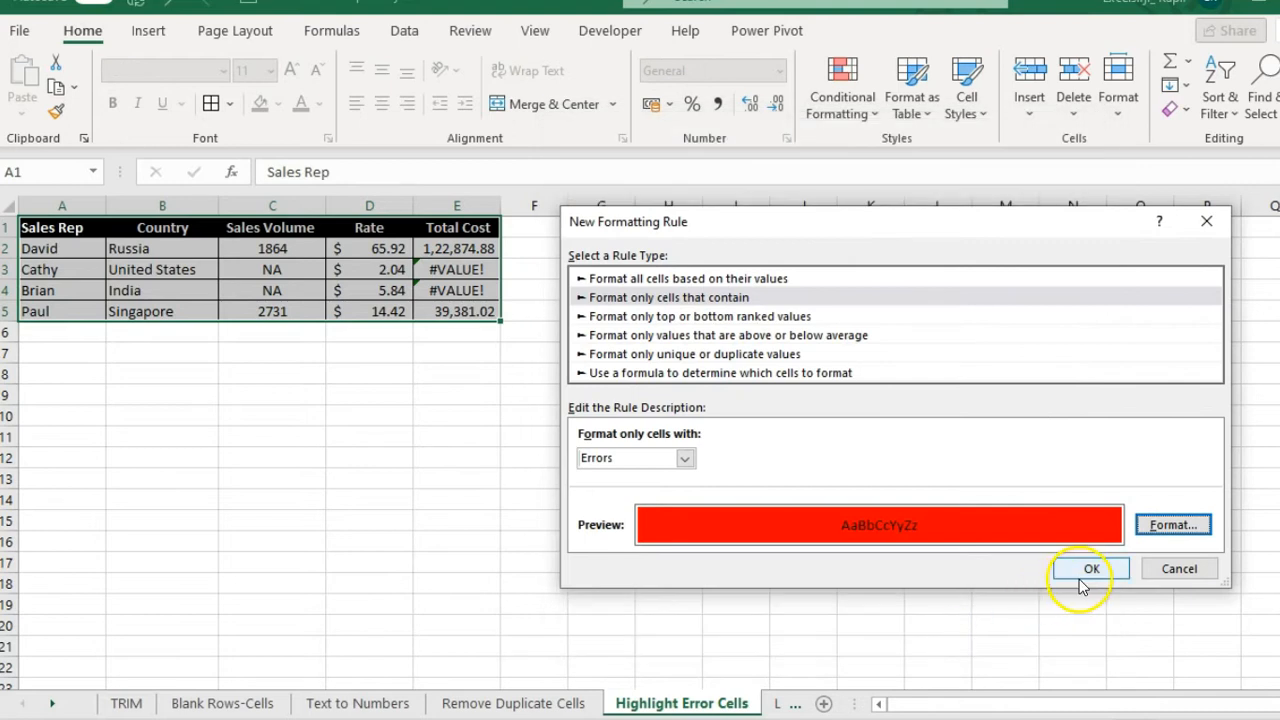
left_click(1089, 569)
left_click_drag(460, 269, 487, 288)
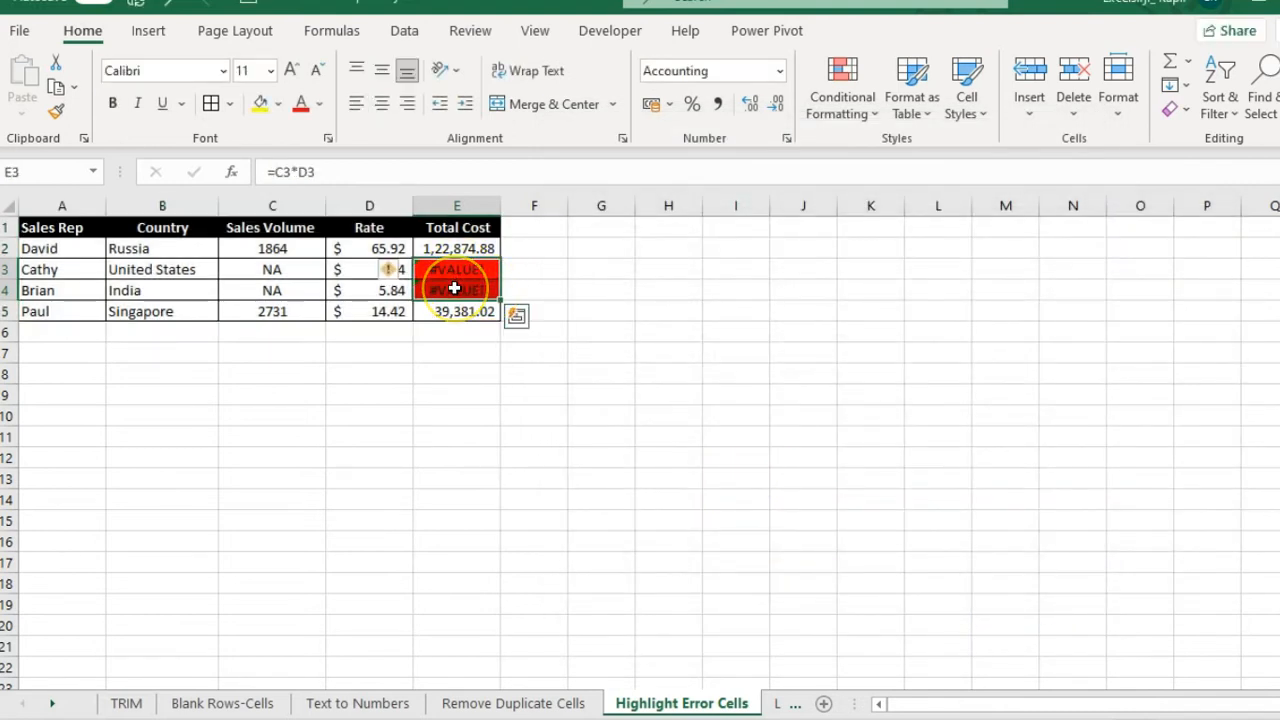
left_click(457, 271)
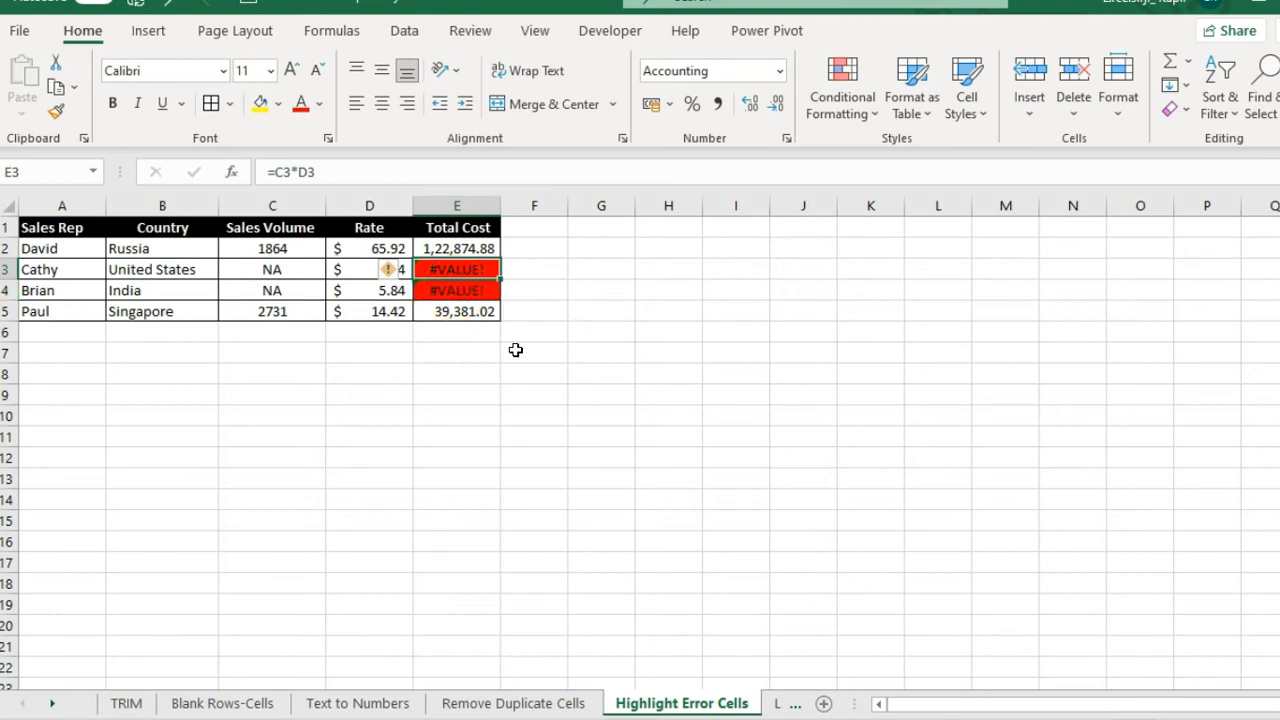
Switch to the Lower-Upper-Proper sheet, review the Sales Rep names in A2:A5, and select cell B2 under Lower.
left_click(464, 460)
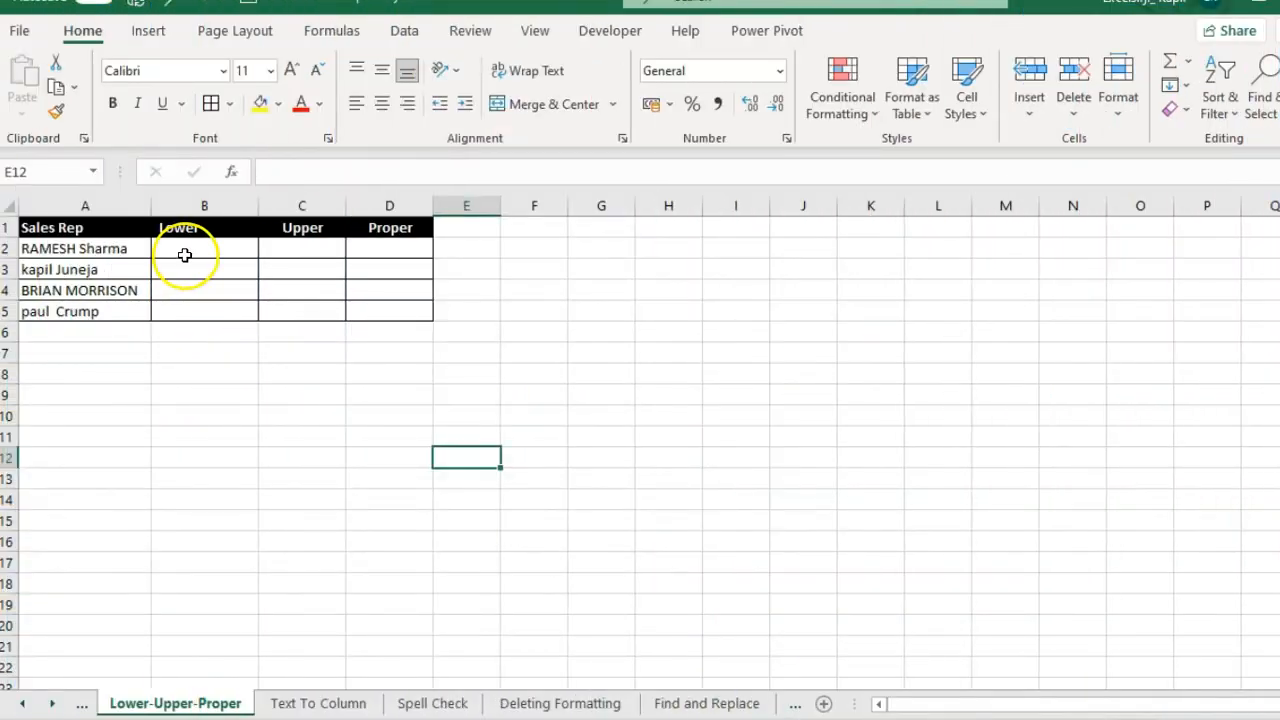
left_click(185, 256)
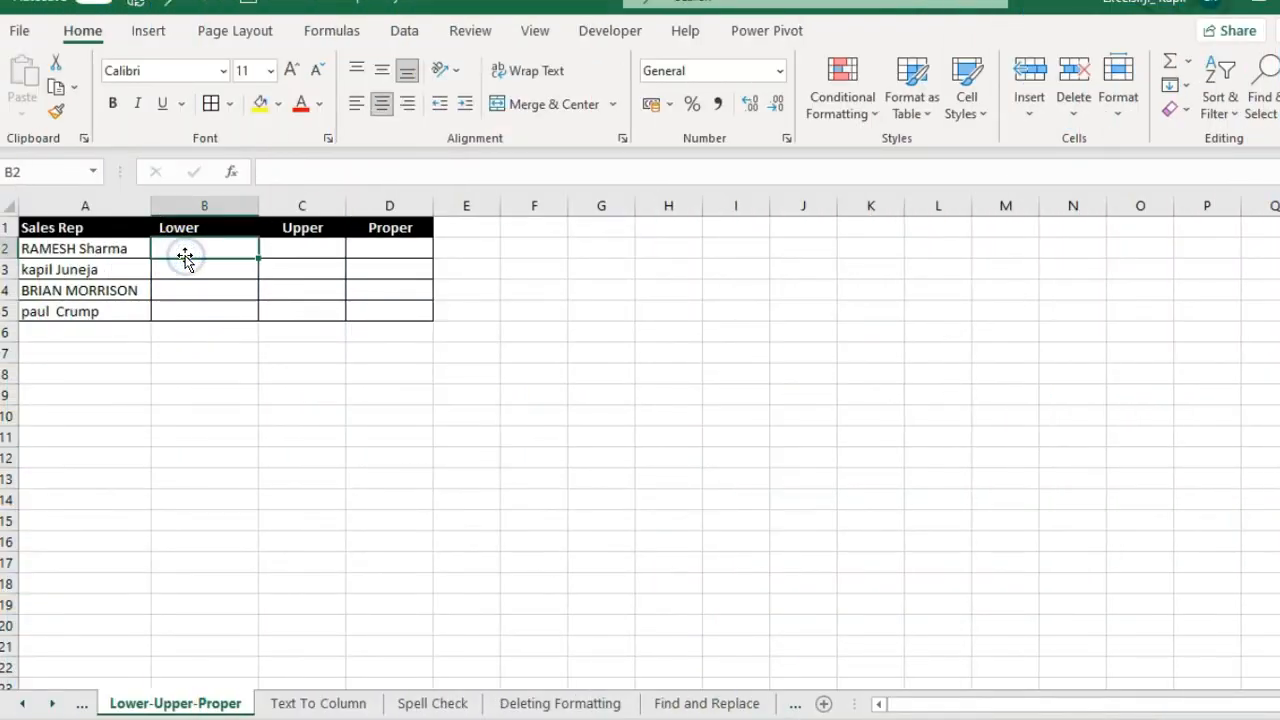
left_click(112, 252)
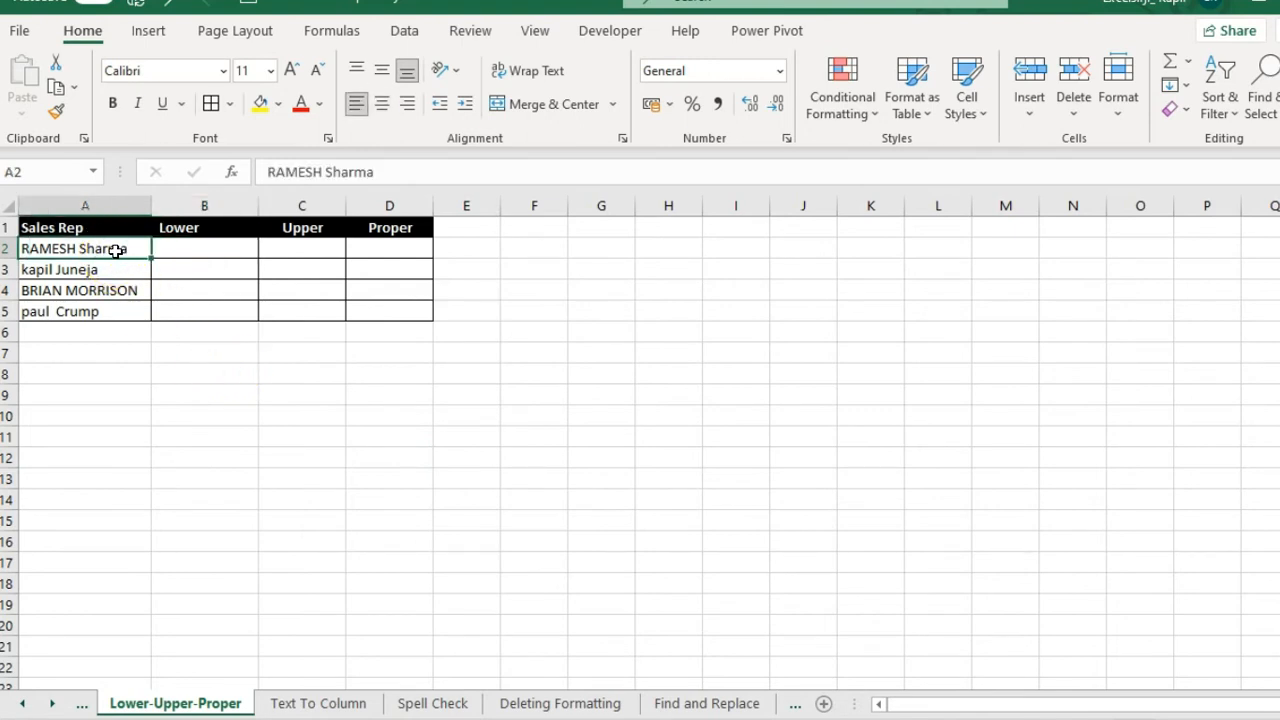
left_click_drag(117, 253, 114, 313)
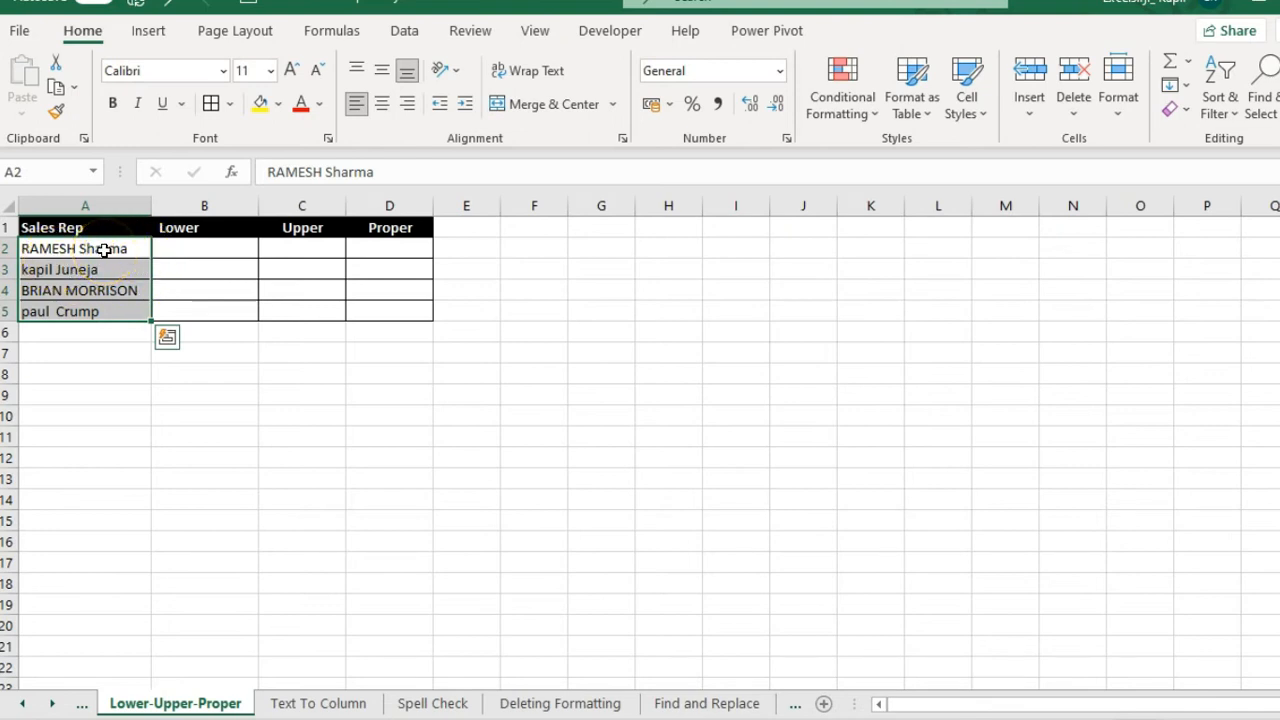
left_click(187, 249)
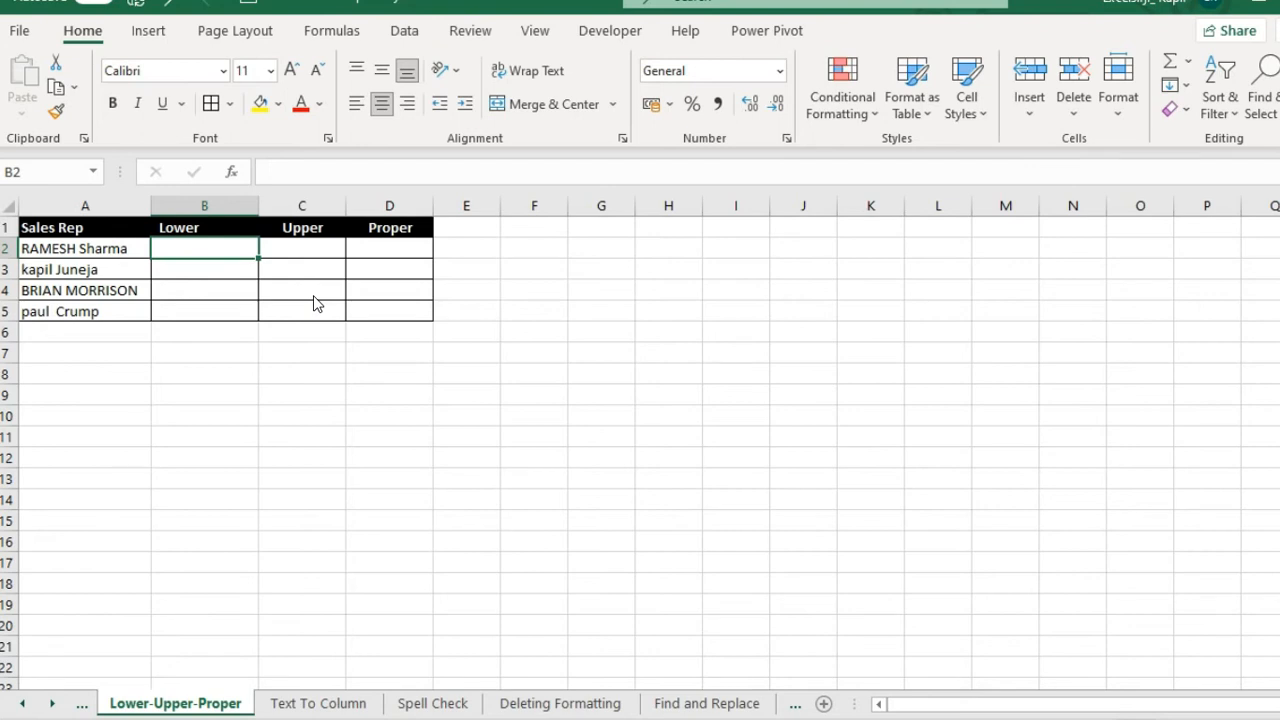
Enter the formula =LOWER(A2) in cell B2 under Lower.
type("=lower")
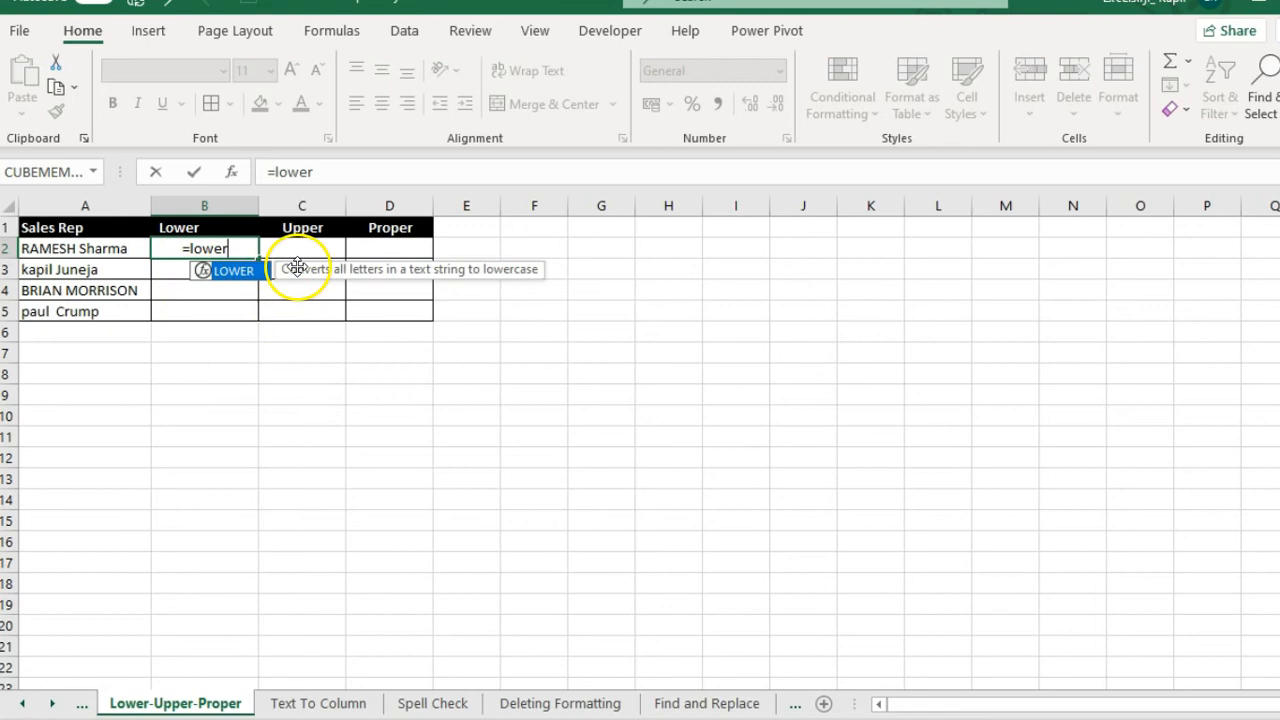
double_click(250, 270)
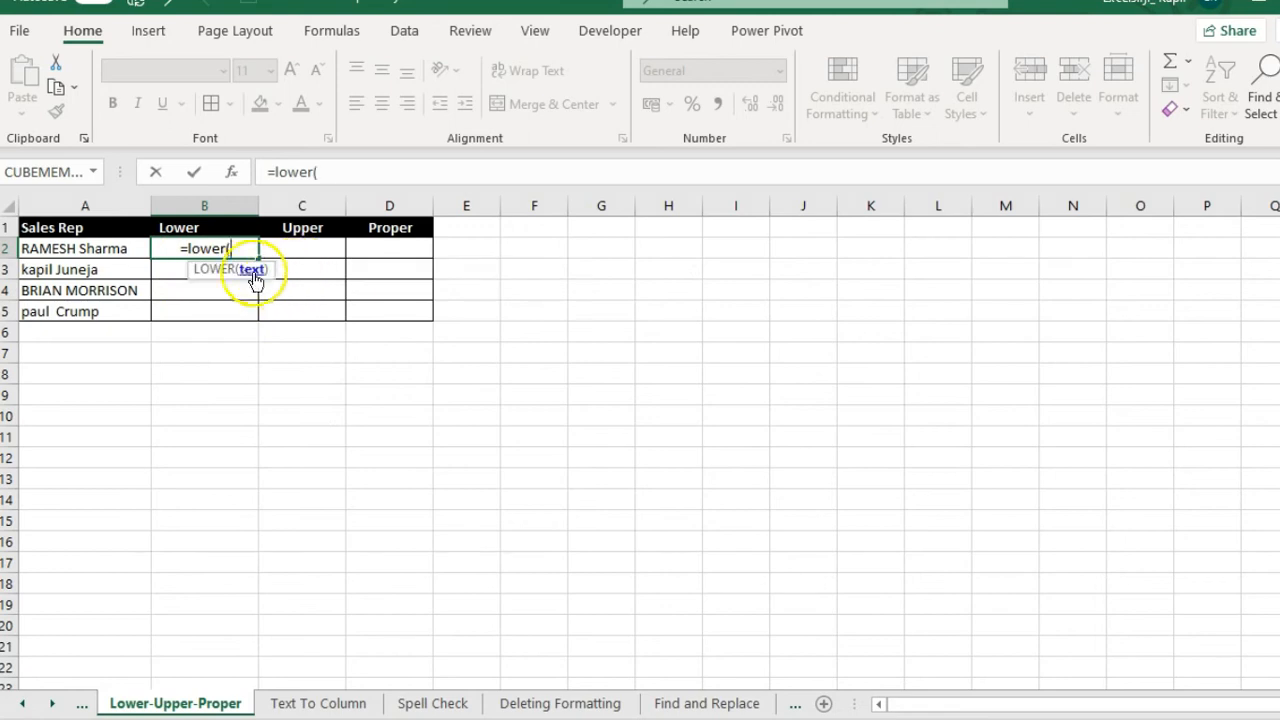
left_click(104, 252)
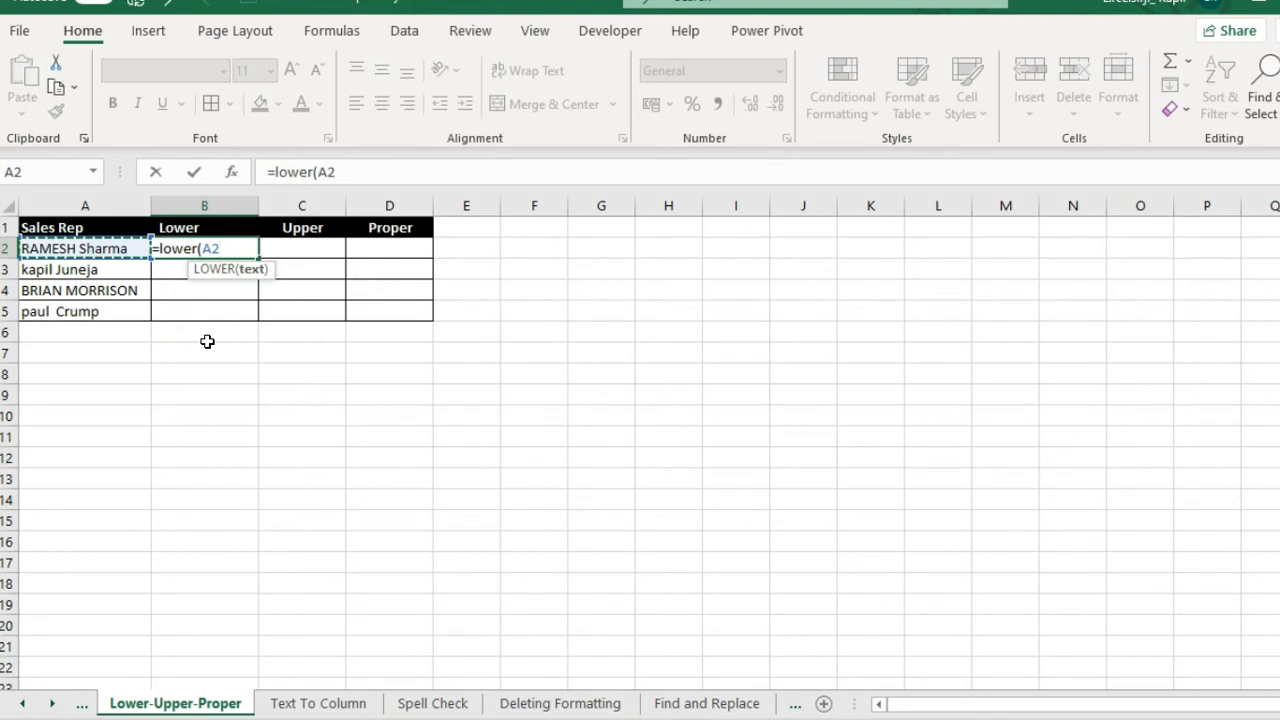
key("Return")
key("Up")
Copy the LOWER formula from B2 down through B5 and check the lowercase names in B2:B5.
key("ctrl+c")
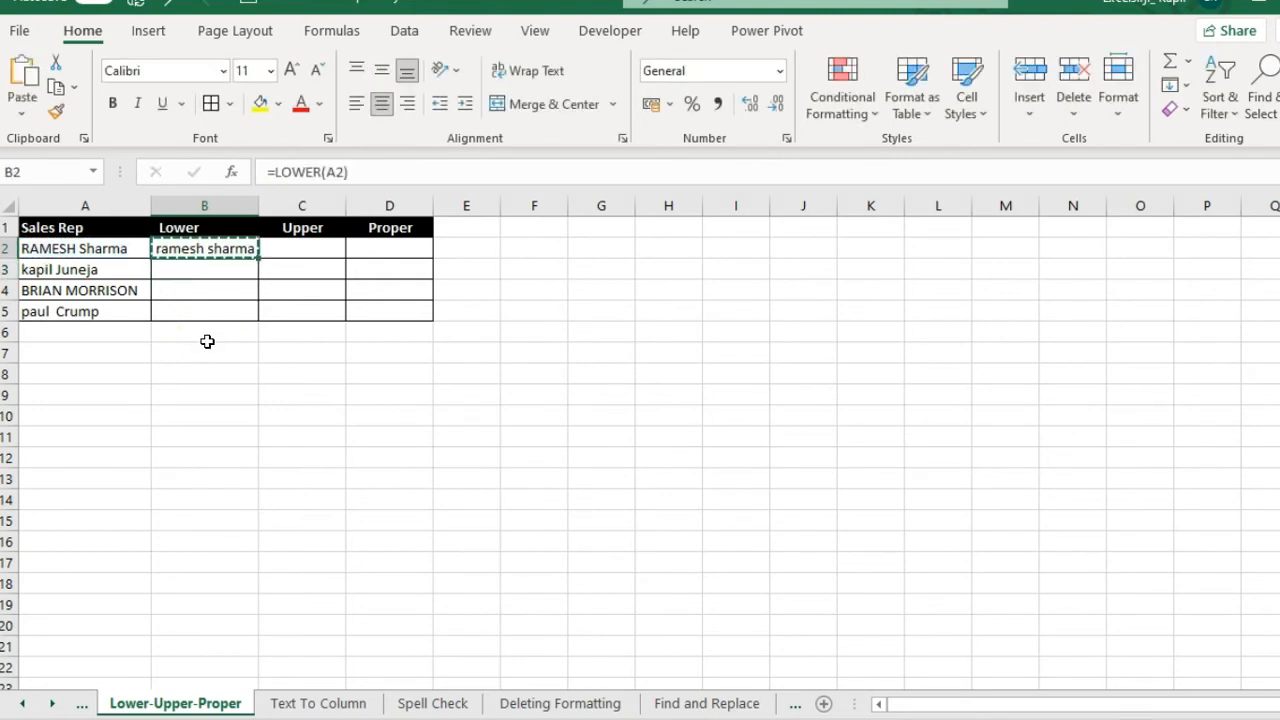
key("shift+Down")
key("shift+Down")
key("shift+Down")
key("ctrl+v")
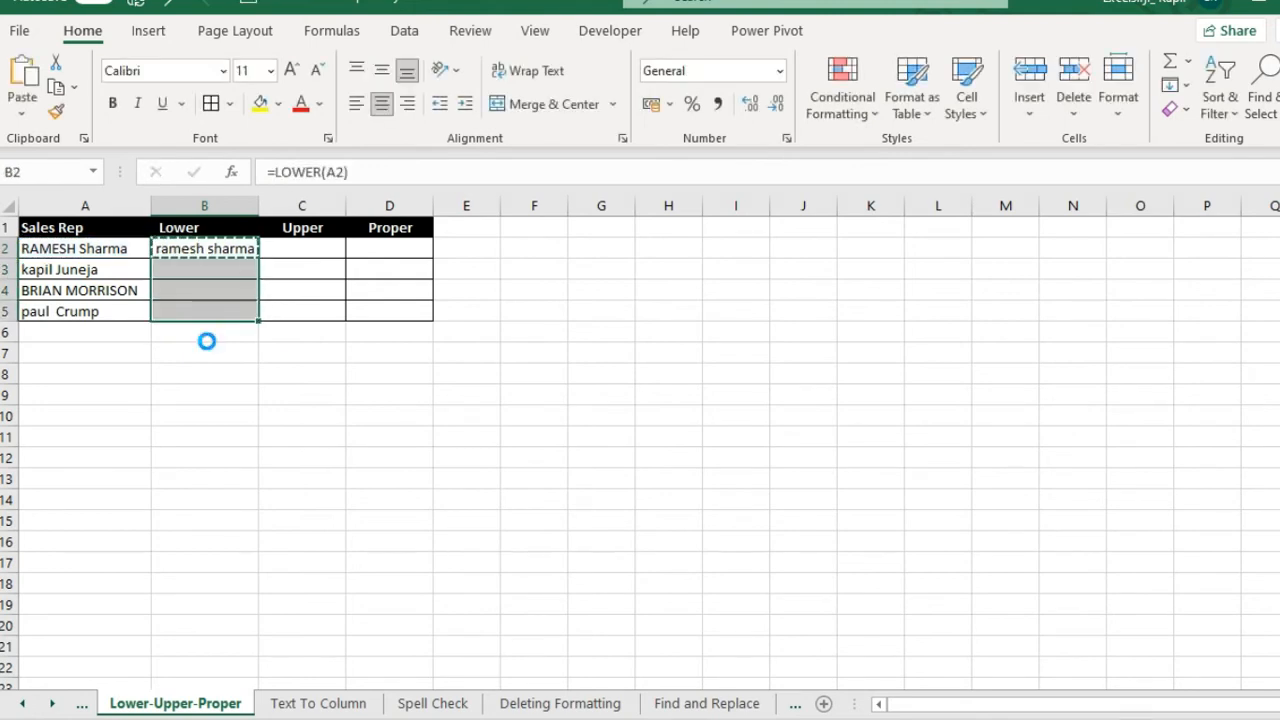
key("Escape")
key("Up")
key("Down")
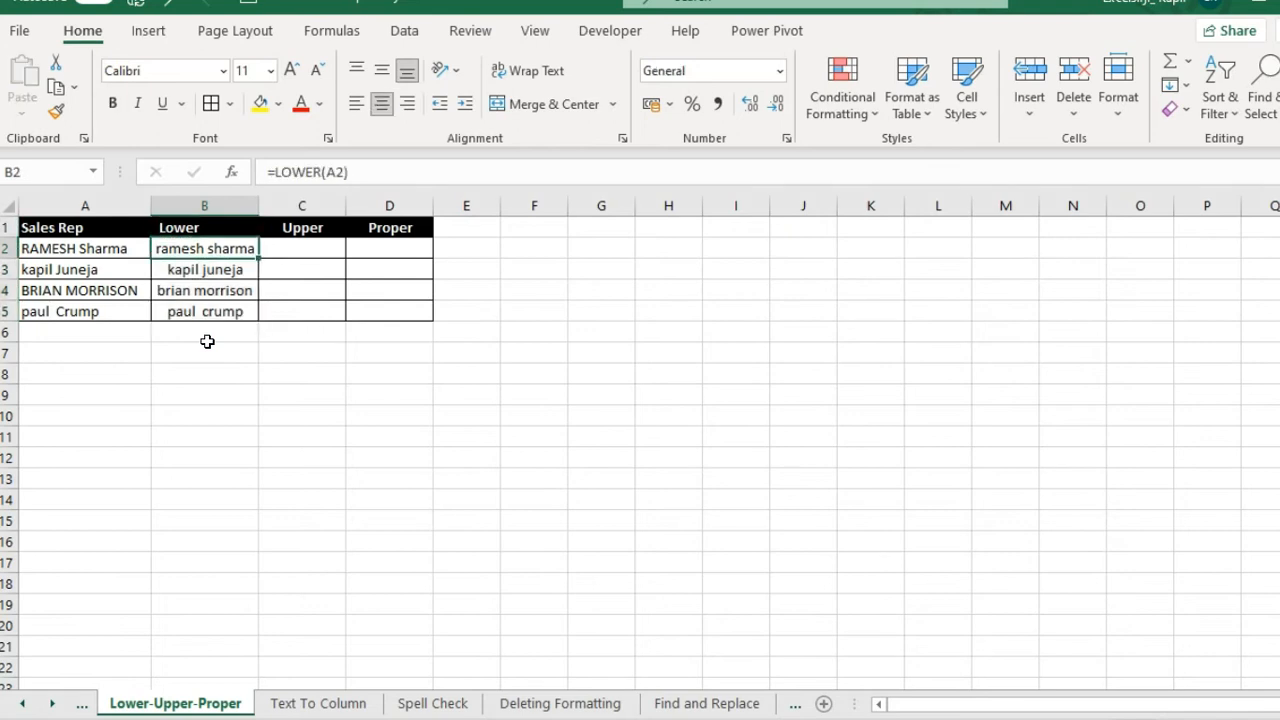
key("shift+Down")
key("shift+Down")
key("shift+Down")
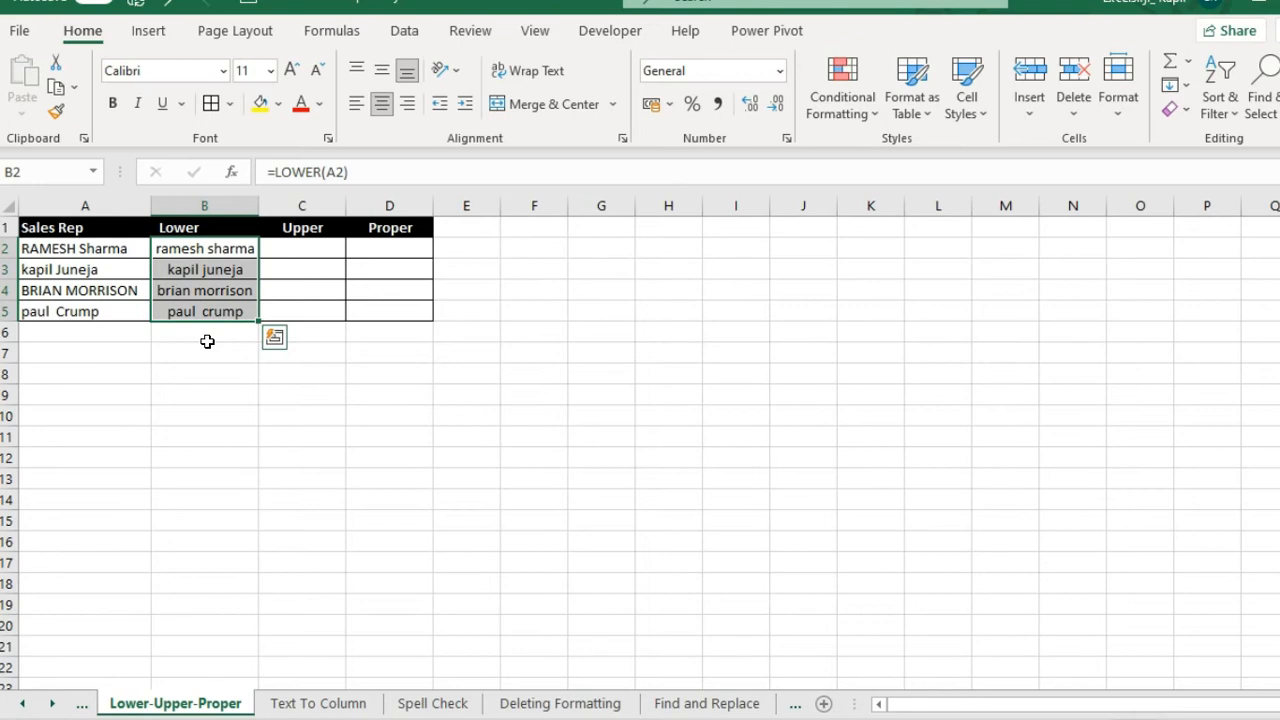
Enter the formula =UPPER(A2) in cell C2 under Upper.
left_click(297, 250)
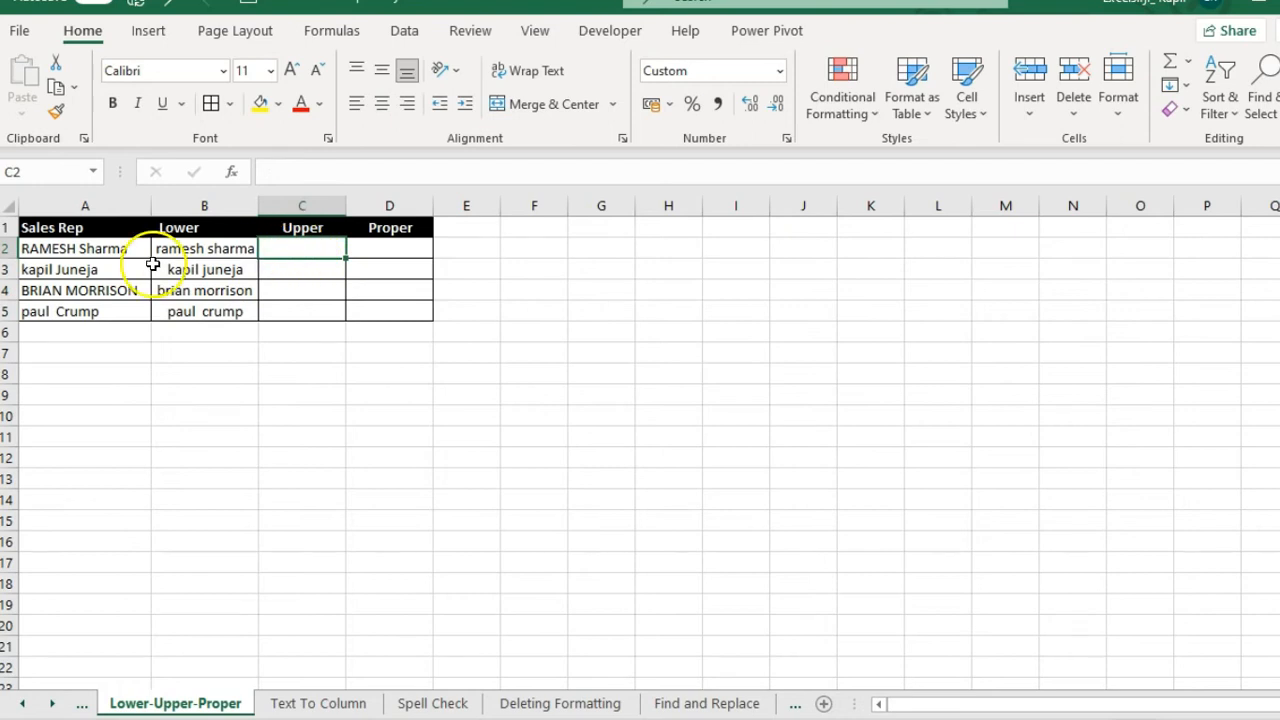
type("=upper(")
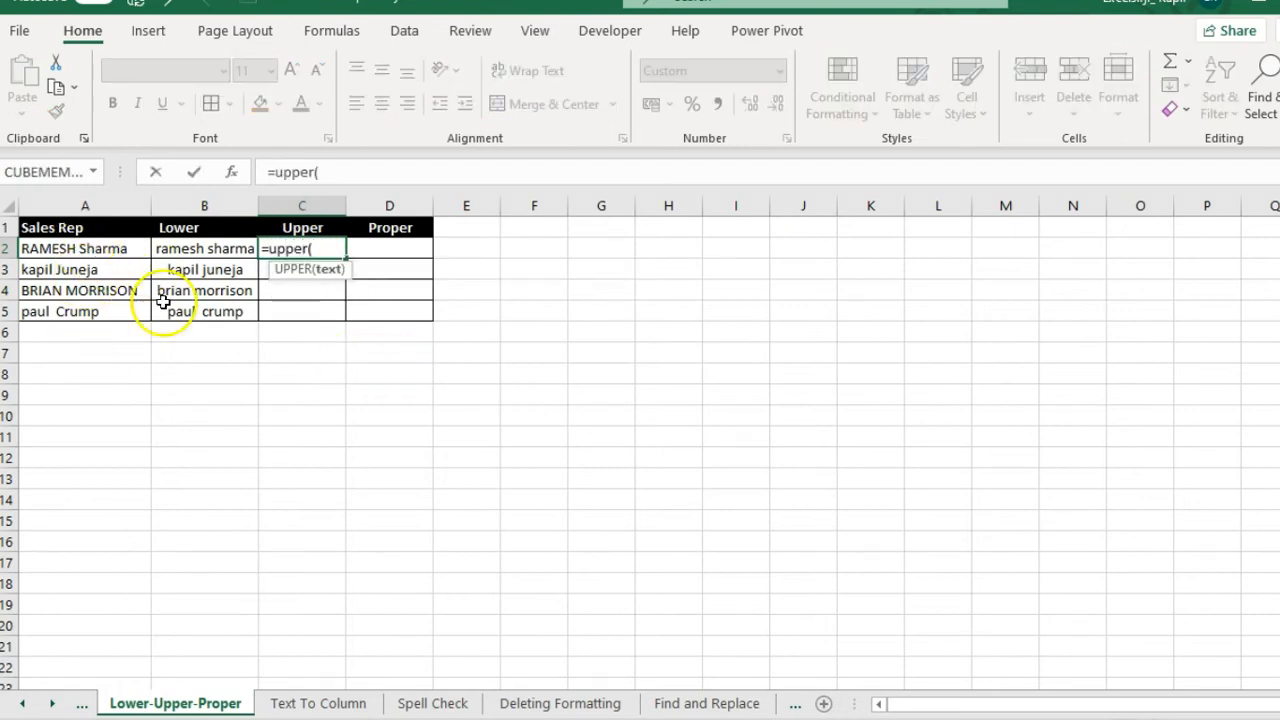
left_click(112, 248)
key("ctrl+Return")
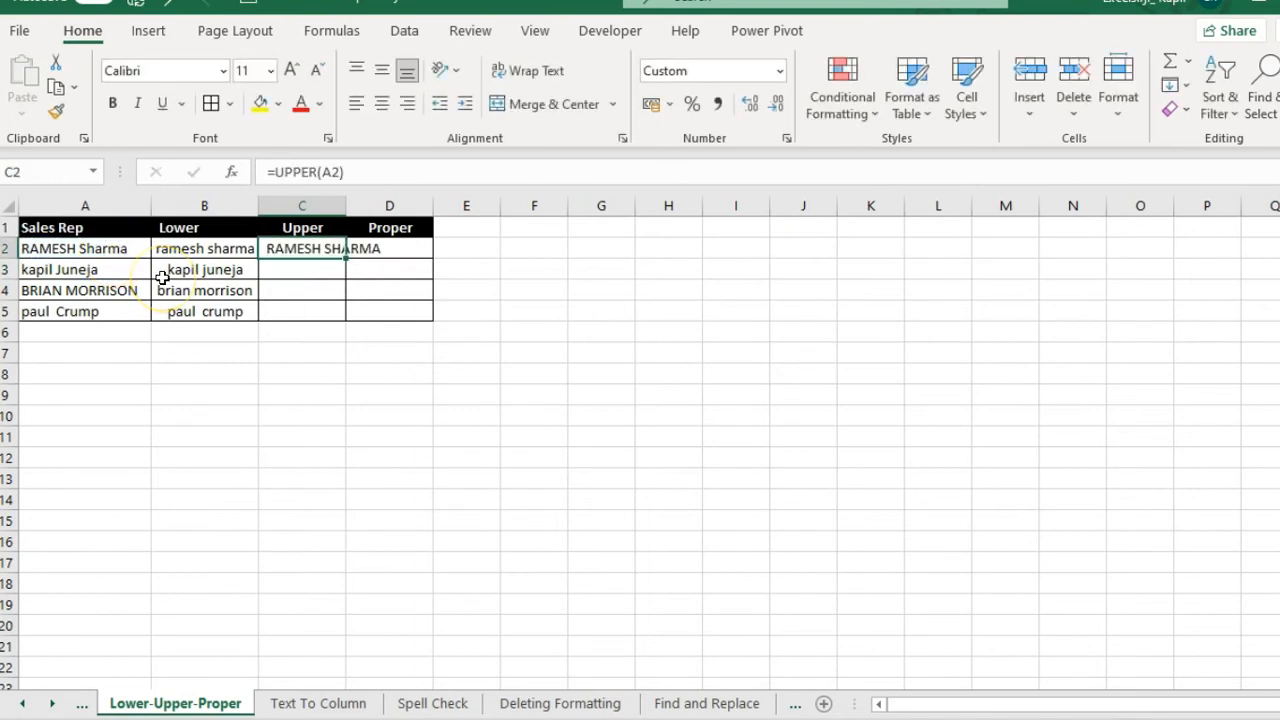
Copy the UPPER formula from C2 down through C5 and auto-fit the width of column C.
key("ctrl+c")
key("shift+Down")
key("shift+Down")
key("shift+Down")
key("ctrl+v")
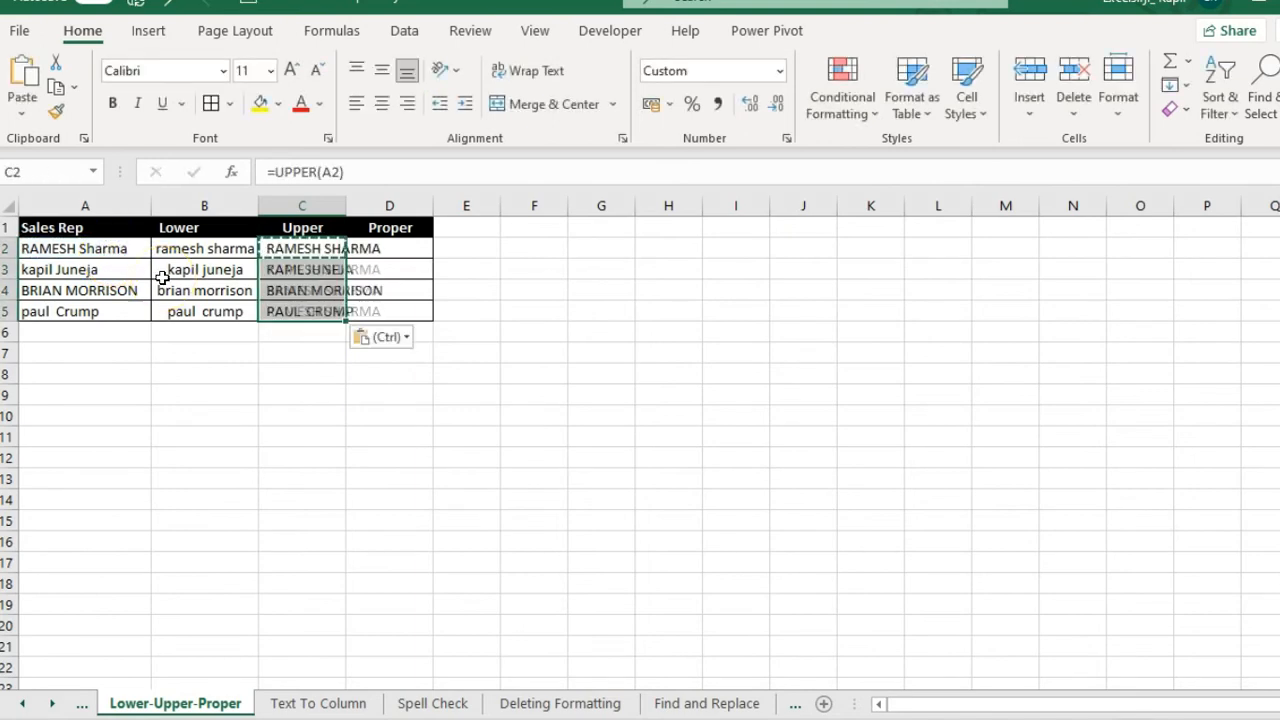
key("Escape")
left_click_drag(318, 249, 311, 322)
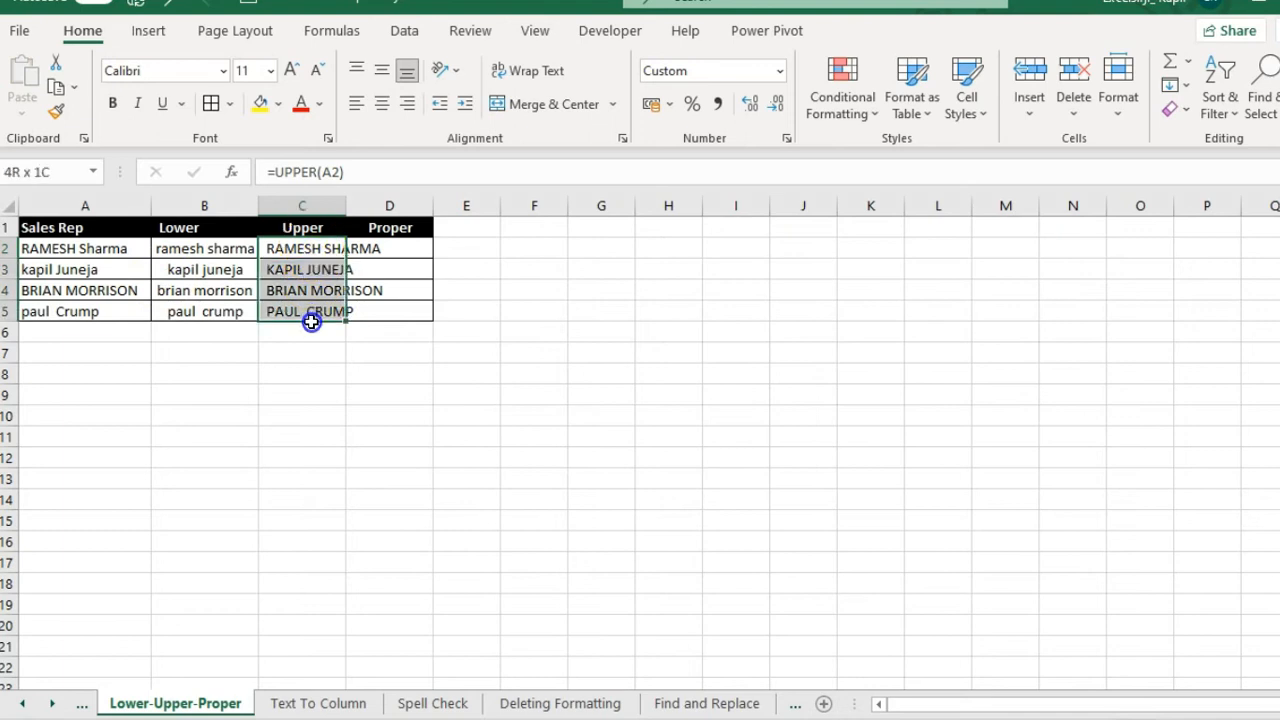
double_click(346, 205)
Enter the formula =PROPER(A2) in cell D2 under Proper.
left_click(442, 249)
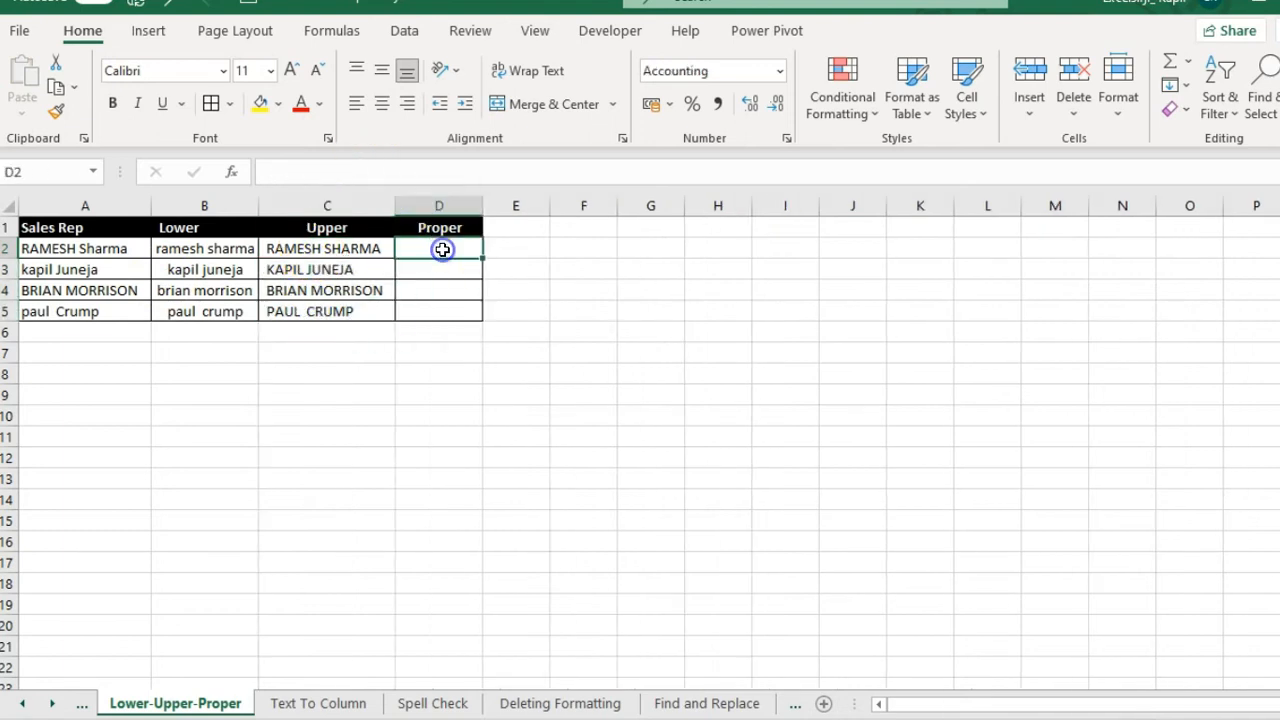
type("=")
type("prope")
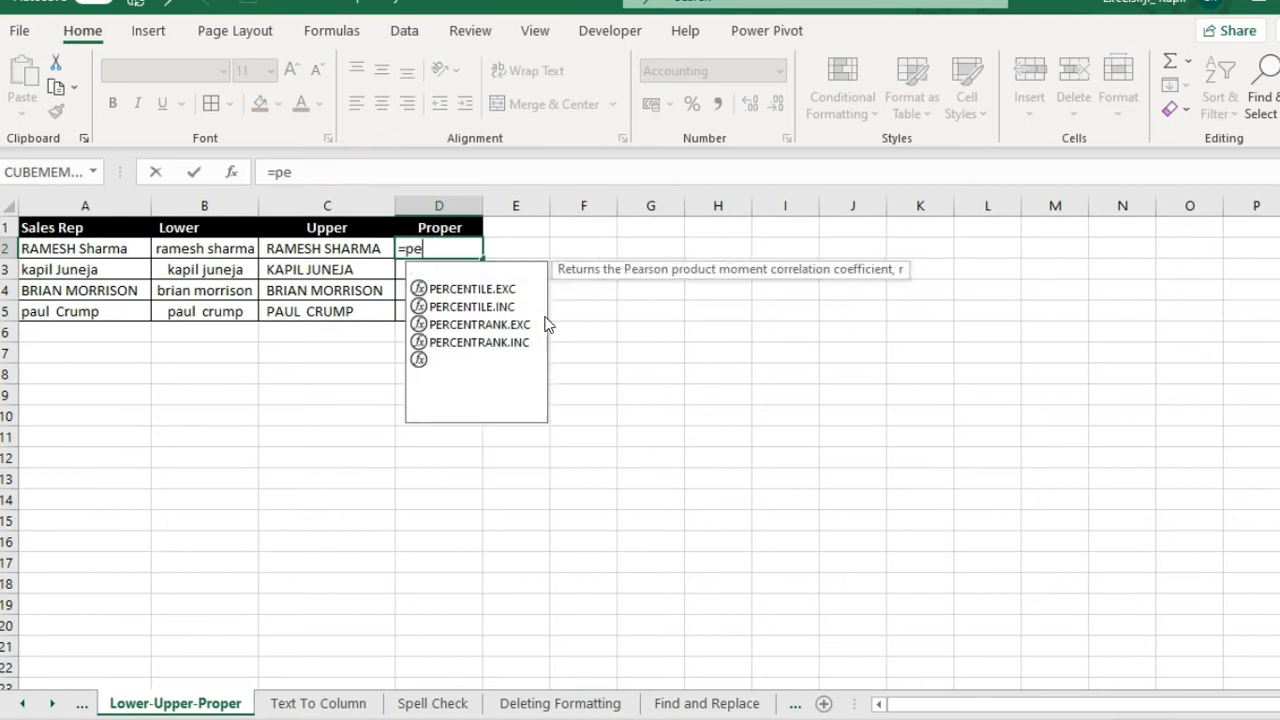
key("BackSpace")
type("roper(")
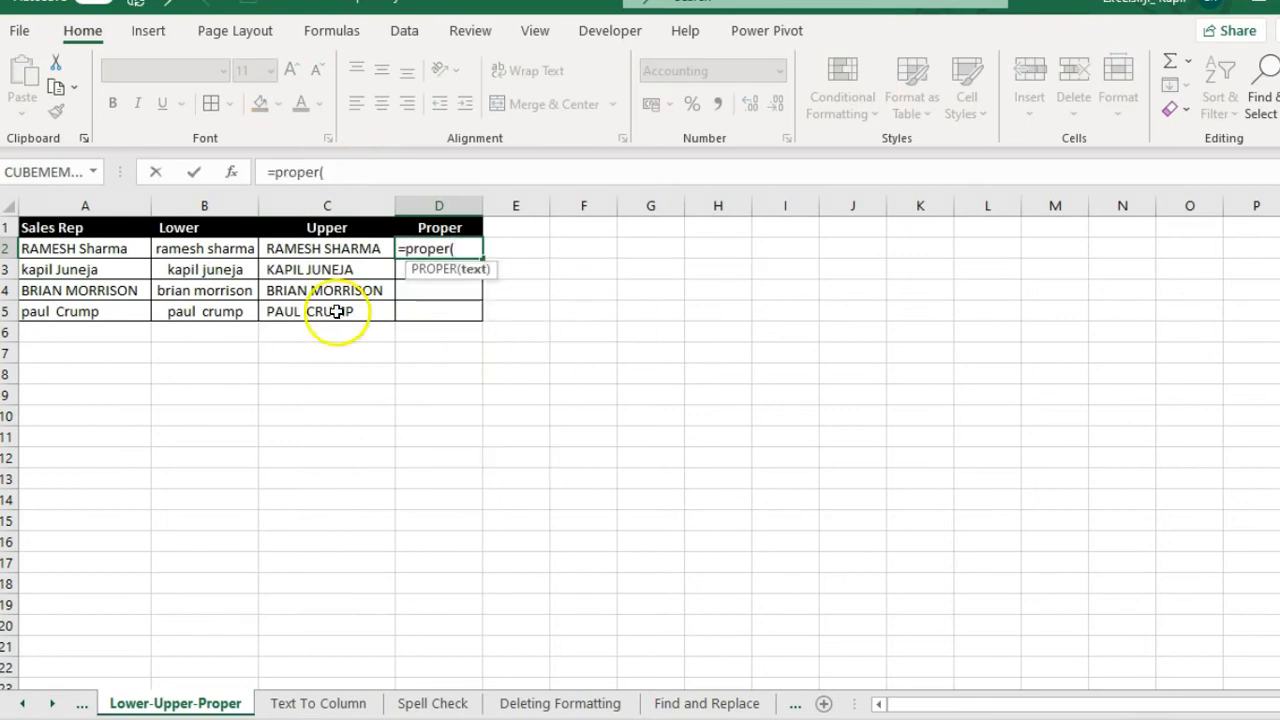
left_click(118, 248)
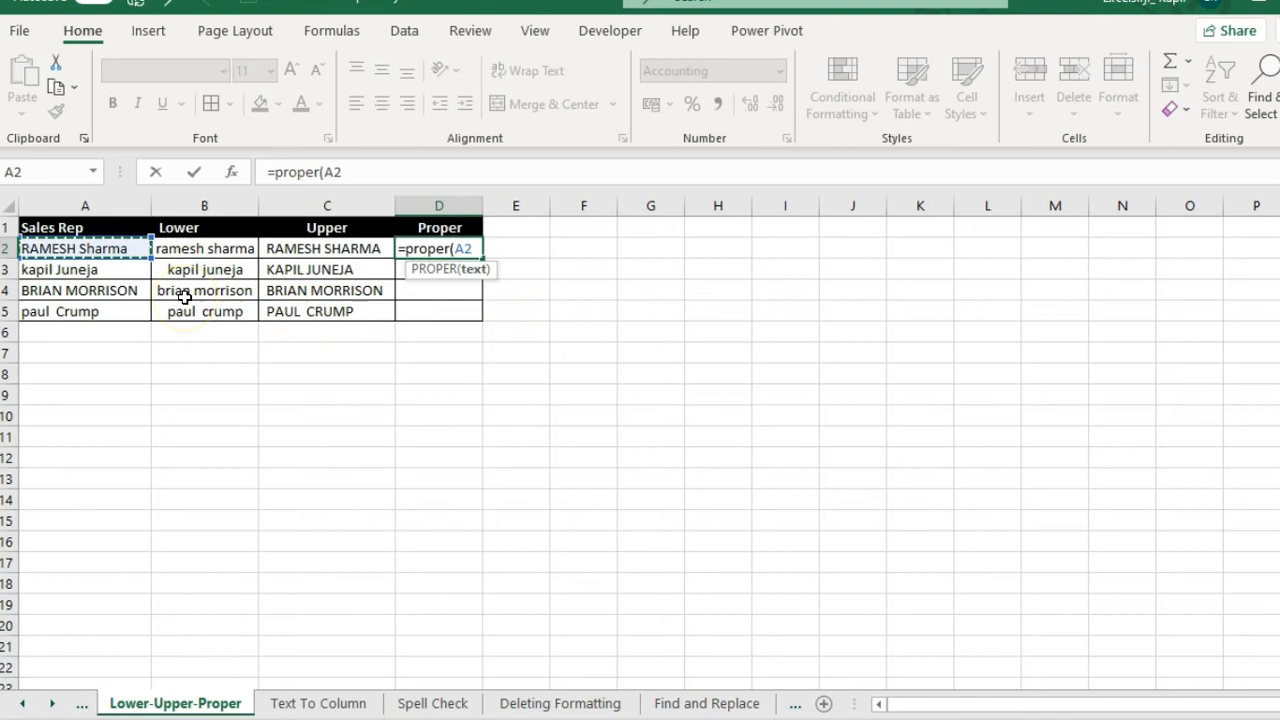
key("Return")
key("Up")
Copy the PROPER formula from D2 down through D5 and return to D2.
key("ctrl+c")
key("shift+Down")
key("shift+Down")
key("shift+Down")
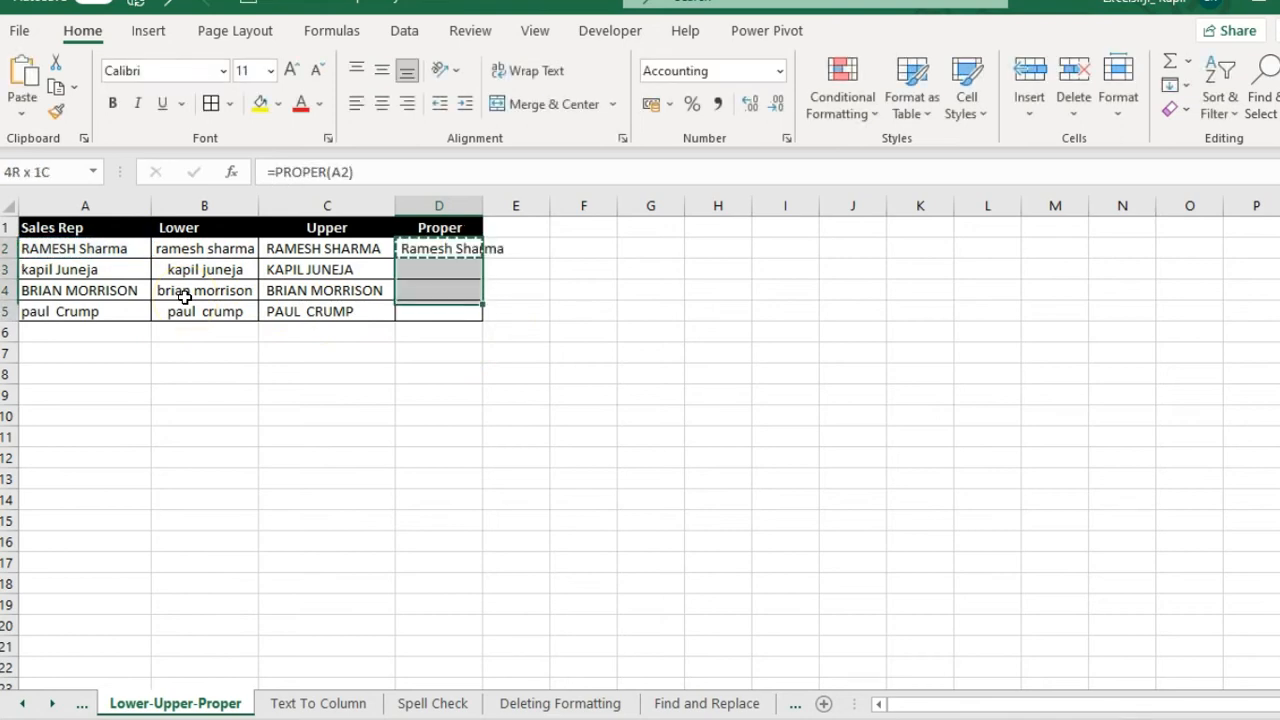
key("ctrl+v")
key("Escape")
key("Up")
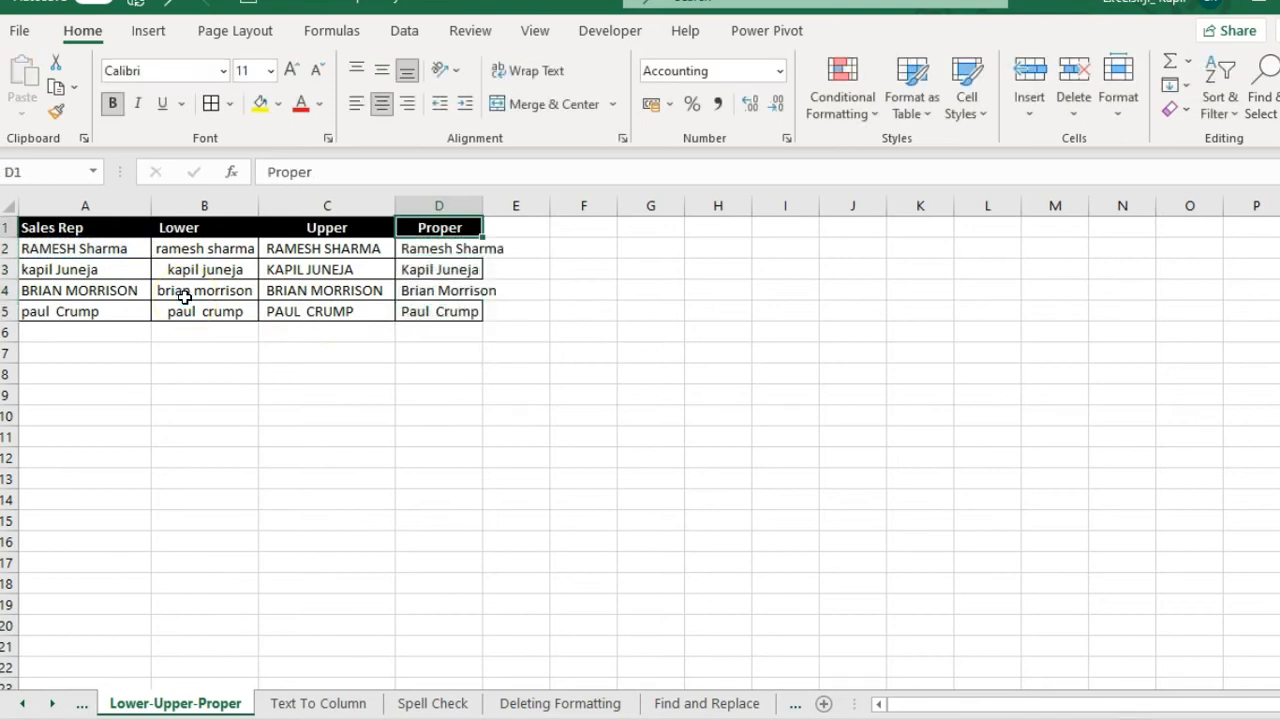
key("Down")
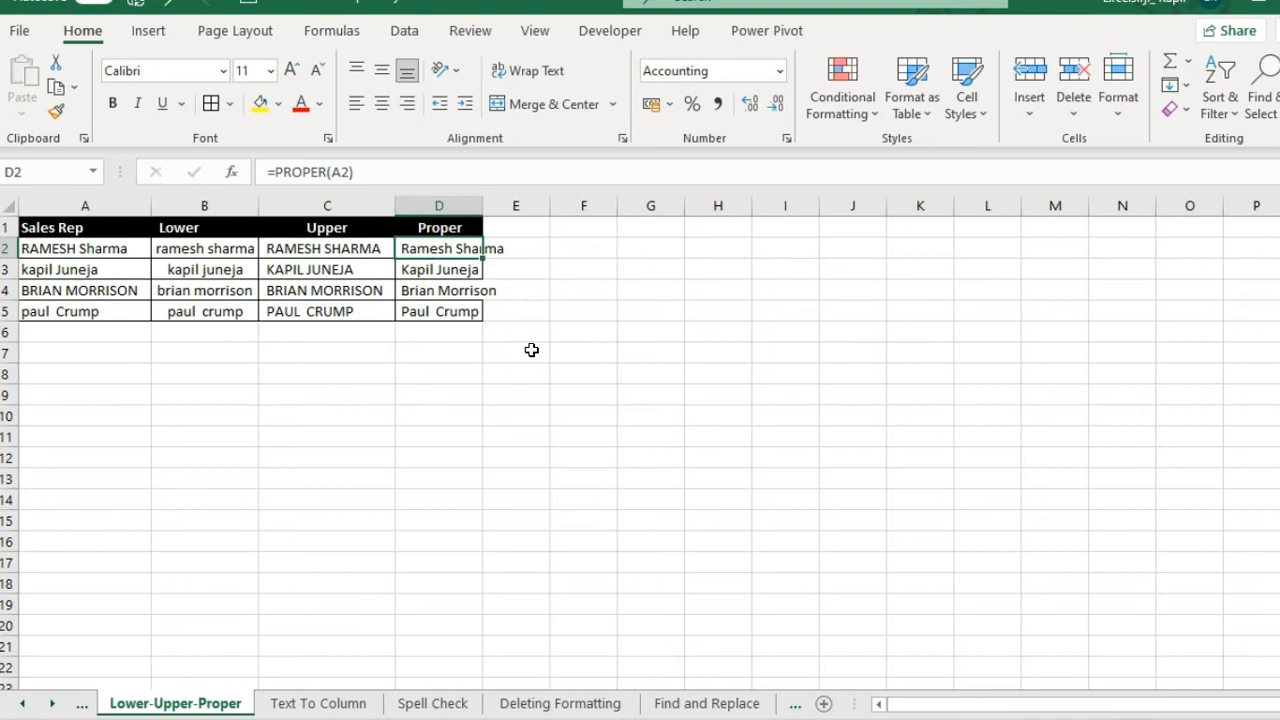
Examine the spacing between the words of the Sales Rep name in A5 and return to D2 under Proper.
left_click(80, 314)
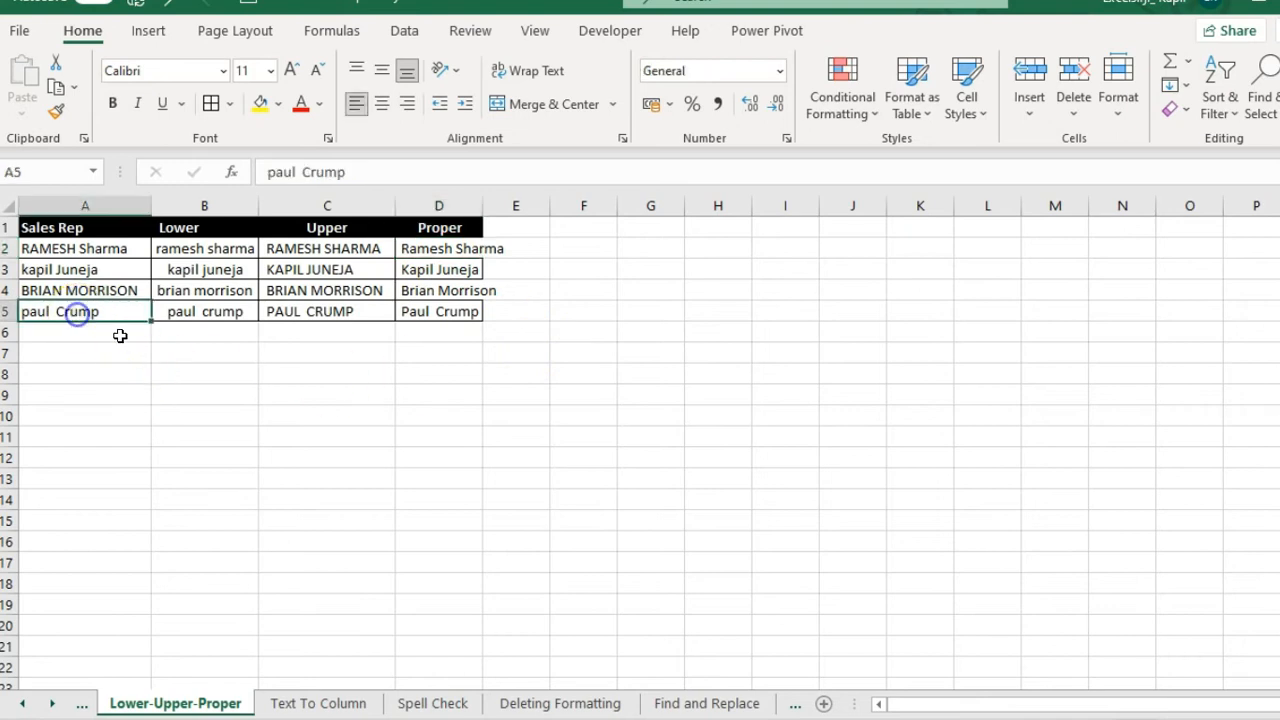
double_click(57, 314)
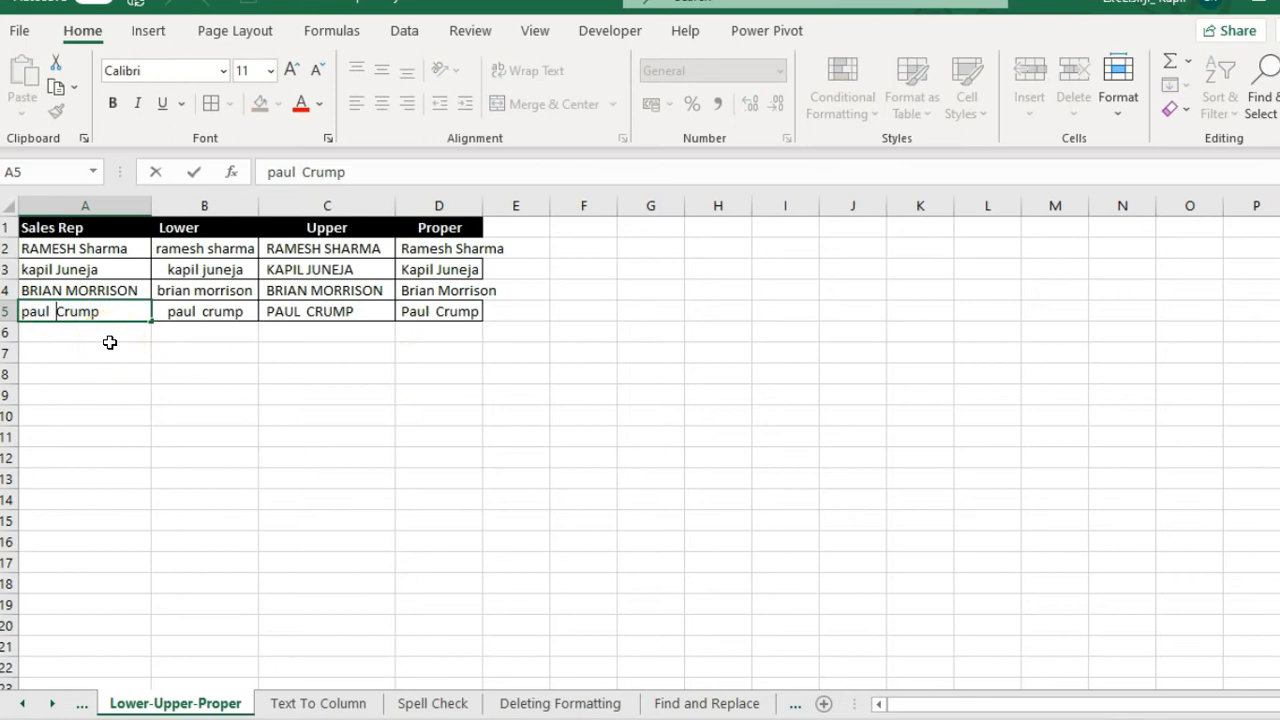
key("Tab")
key("Tab")
key("Tab")
key("Up")
key("Up")
key("Up")
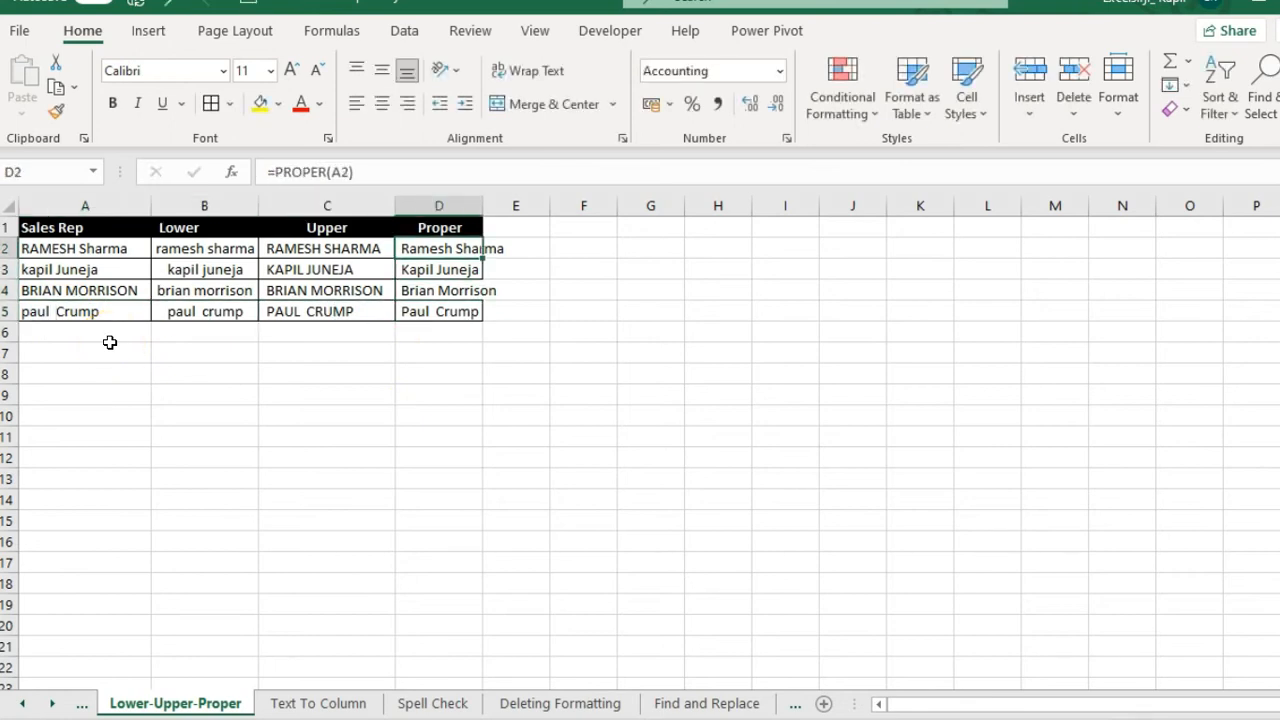
Wrap the PROPER formula in D2 with TRIM so that it reads =TRIM(PROPER(A2)).
left_click(271, 172)
type("trim(")
left_click(452, 177)
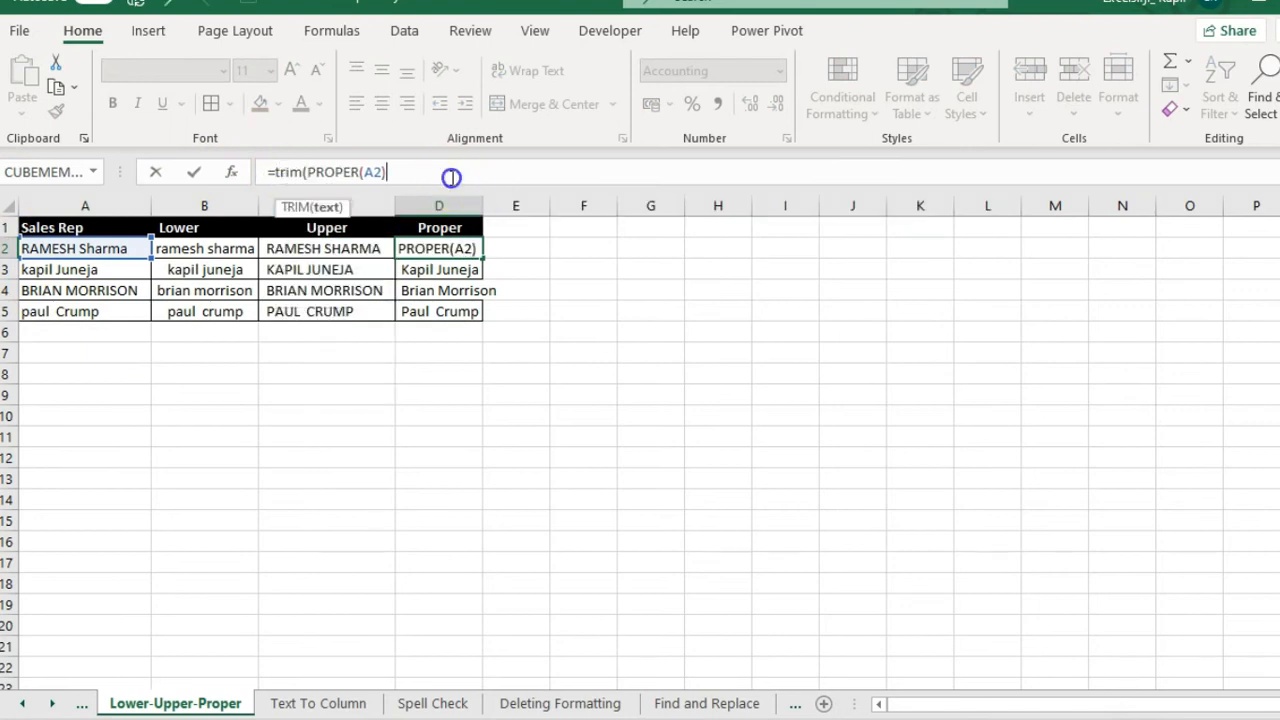
type(")")
key("Return")
key("Up")
Copy the TRIM and PROPER formula from D2 down through D5 and check the names in D2:D5.
key("ctrl+c")
key("shift+Down")
key("shift+Down")
key("shift+Down")
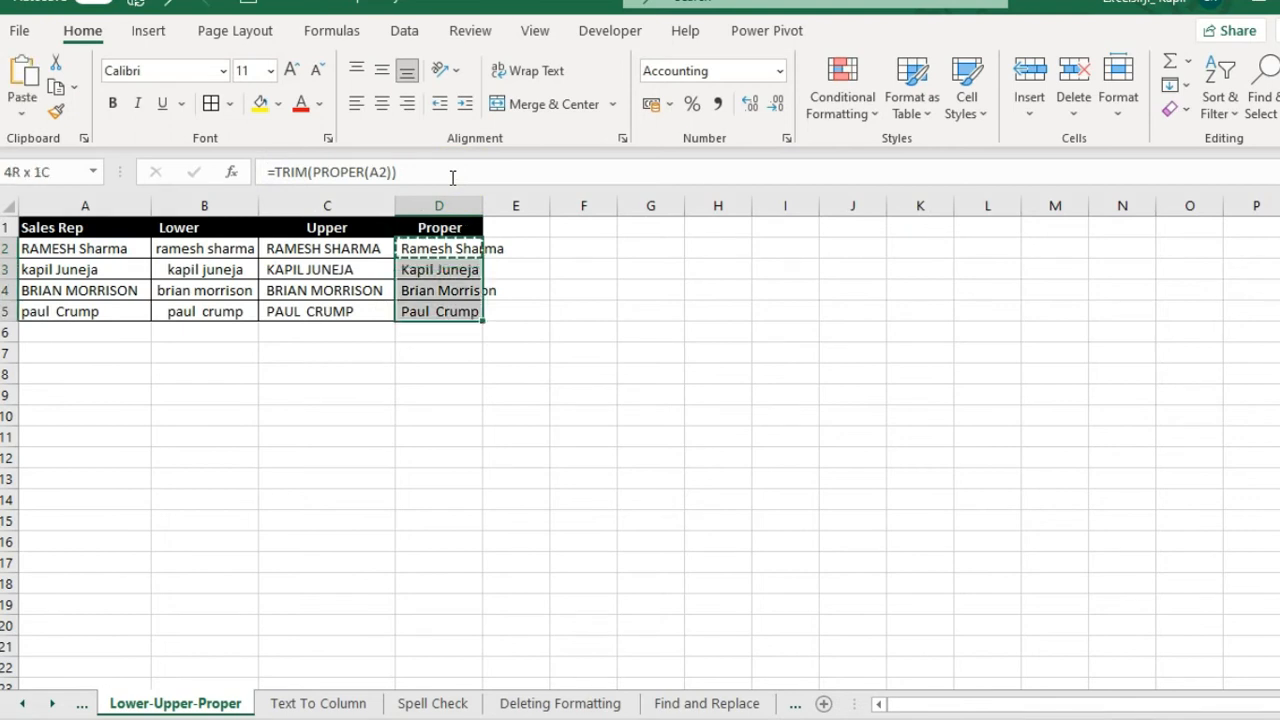
key("ctrl+v")
key("Escape")
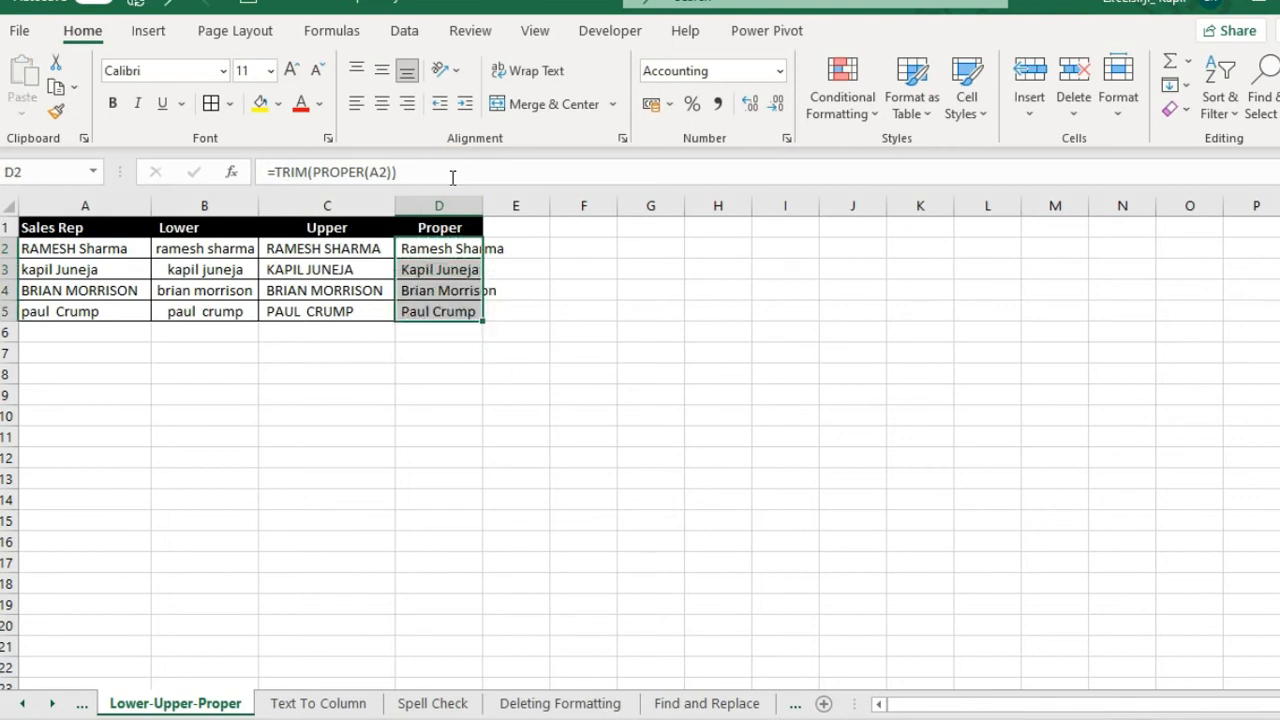
key("Down")
key("Down")
key("Down")
key("shift+Up")
key("shift+Up")
key("shift+Up")
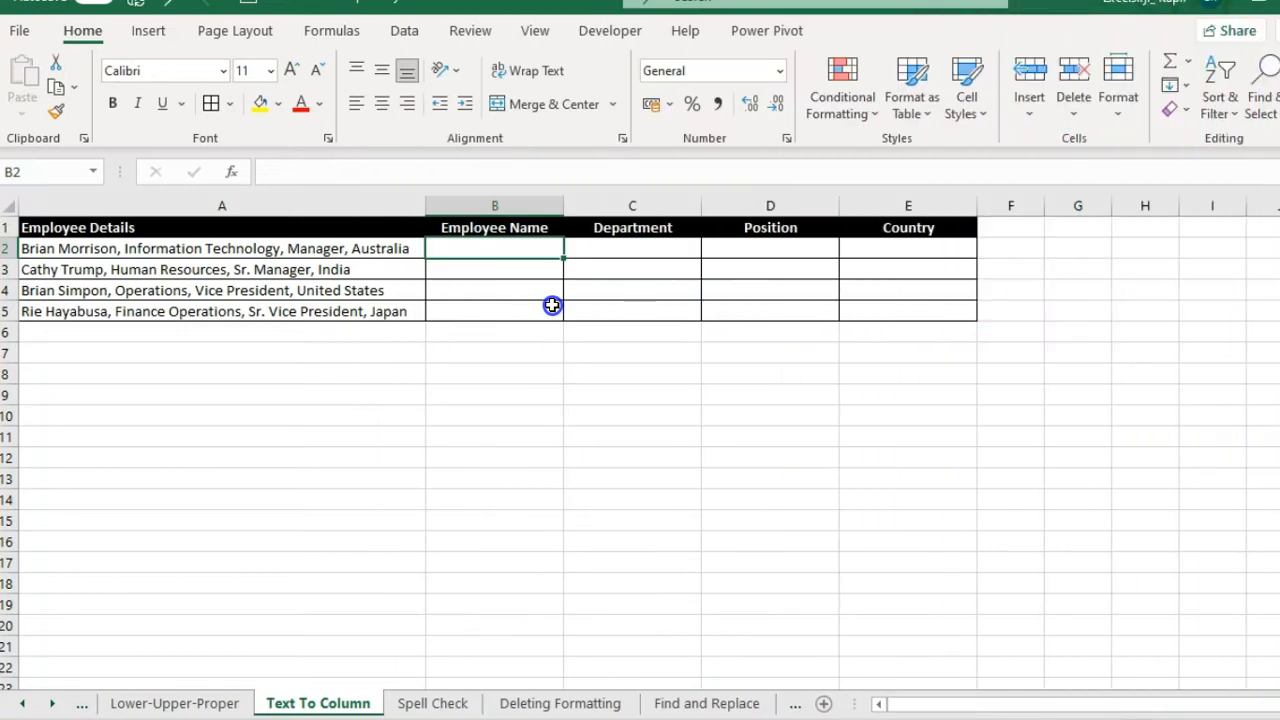
On the Text To Column sheet, examine the comma-separated Employee Details in A2:A5 and the Employee Name, Department, Position and Country columns.
left_click_drag(552, 305, 423, 289)
left_click(331, 246)
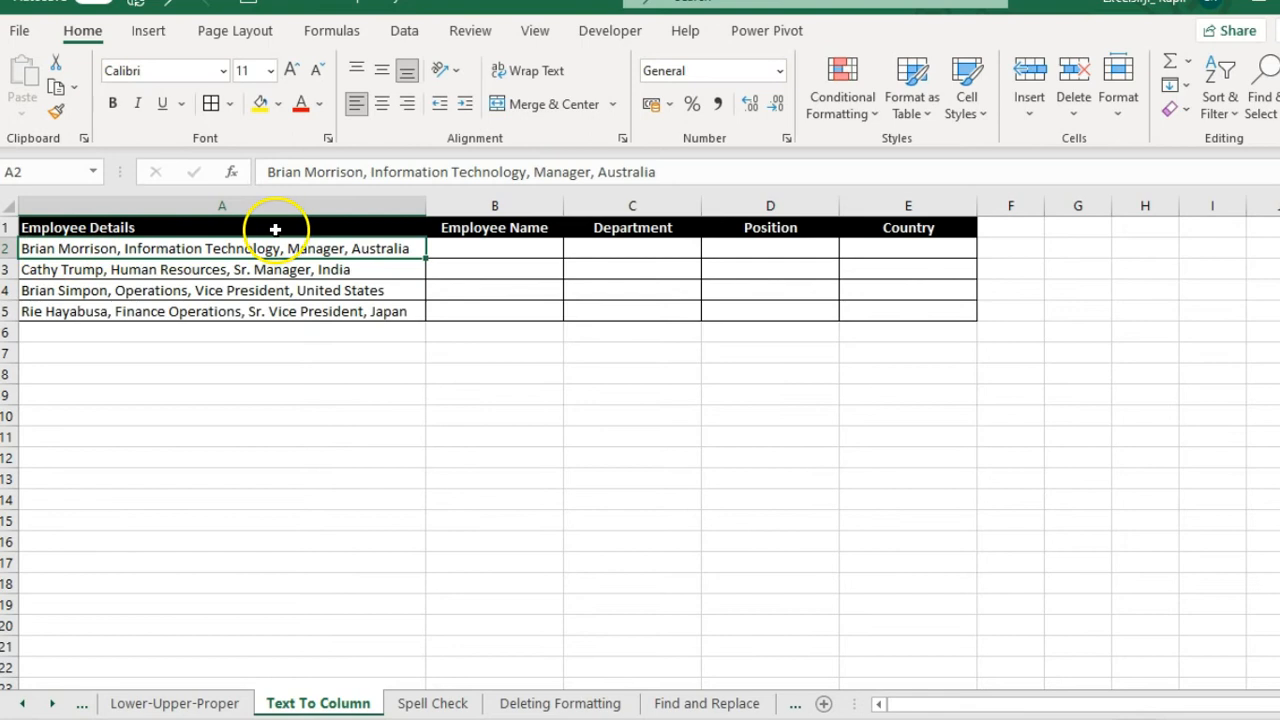
left_click(226, 268)
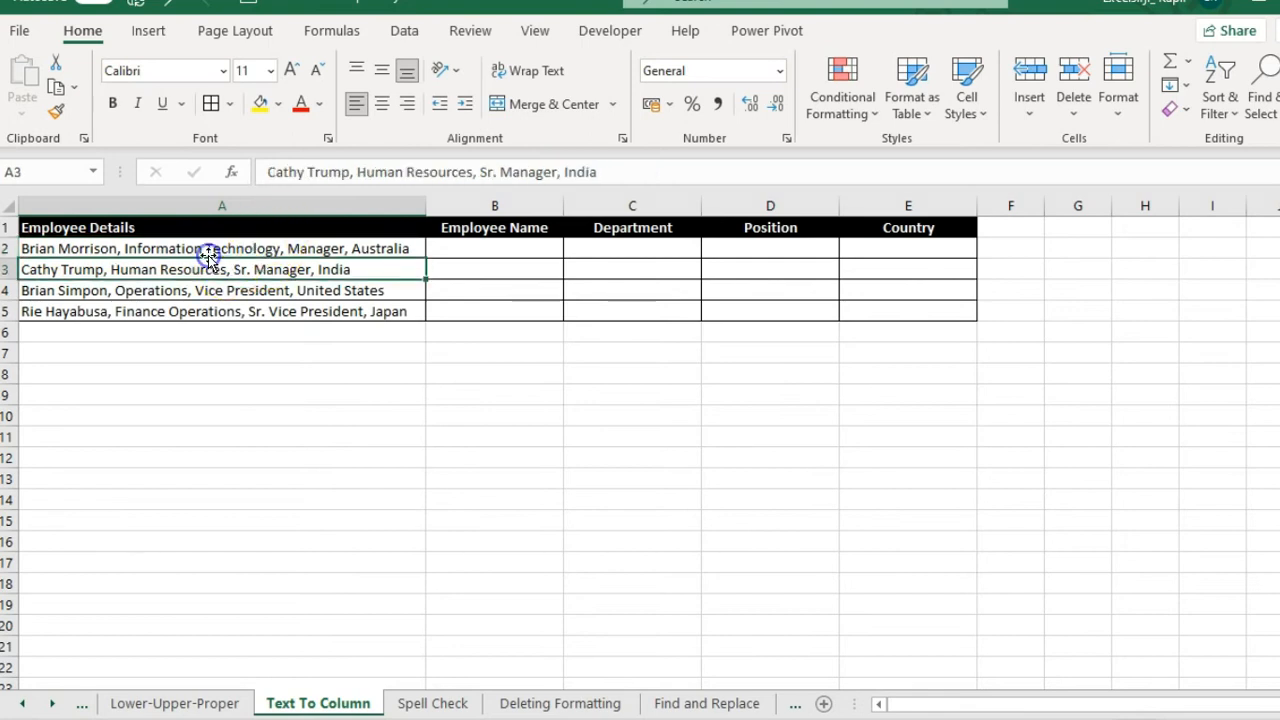
left_click(208, 253)
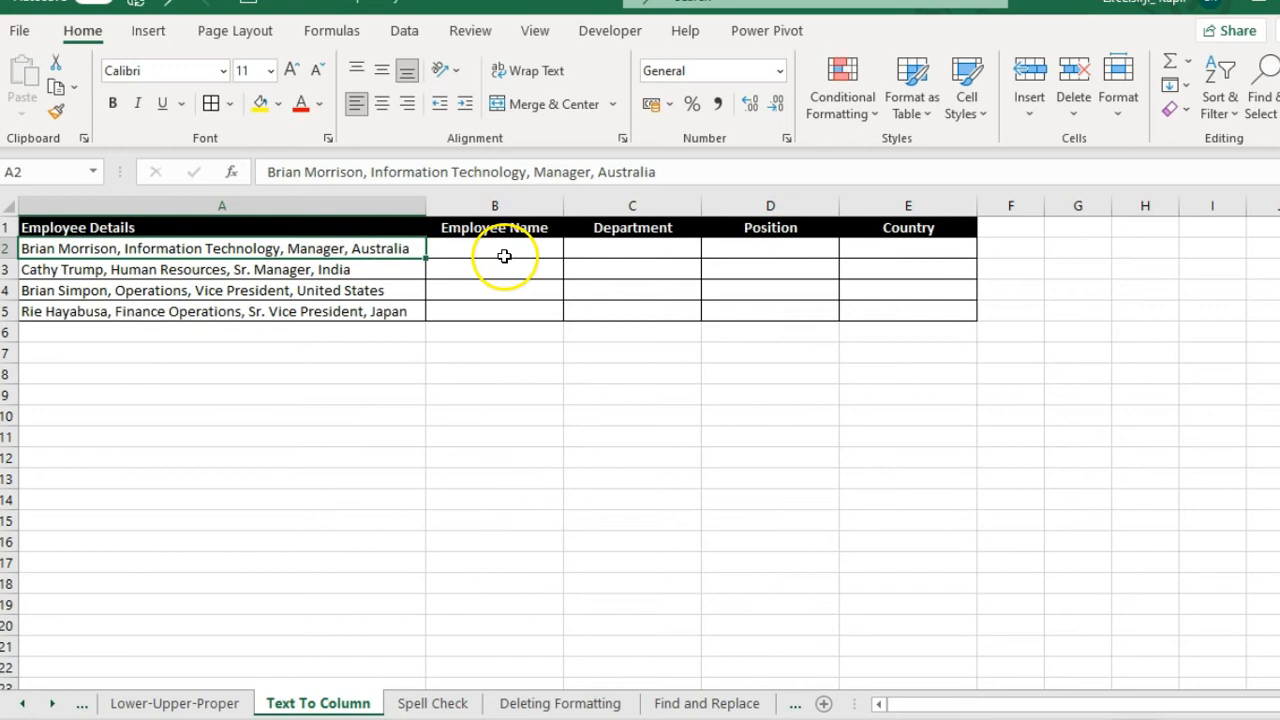
left_click_drag(497, 228, 873, 207)
left_click_drag(366, 251, 362, 322)
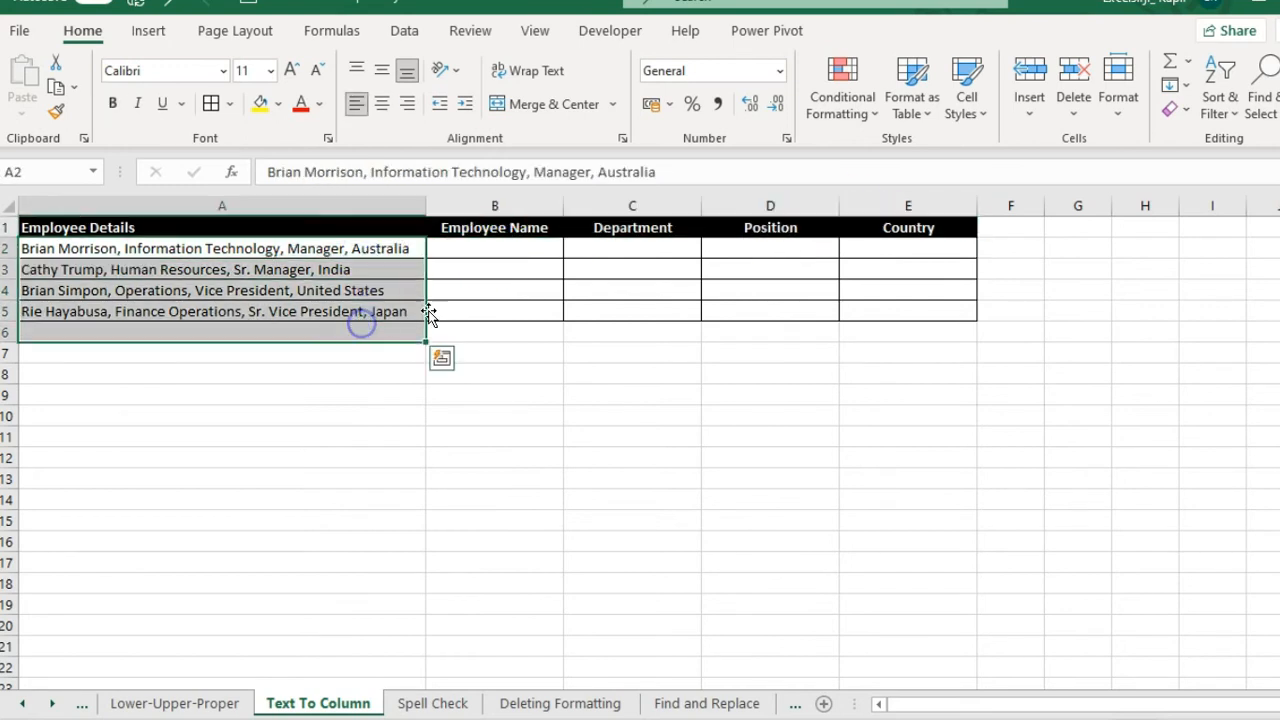
left_click(530, 250)
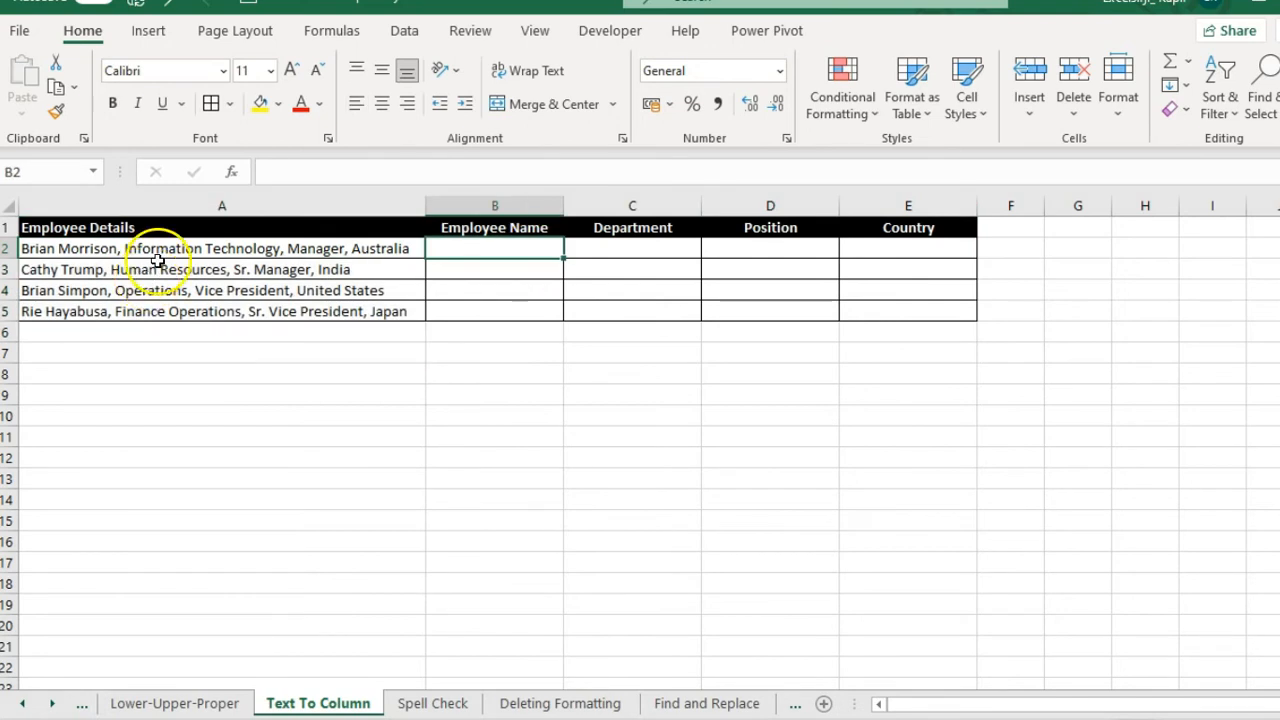
Split the Employee Details in A2:A5 with Text to Columns, as Delimited with only Comma as delimiter, General format, replacing existing data.
left_click_drag(155, 250, 155, 308)
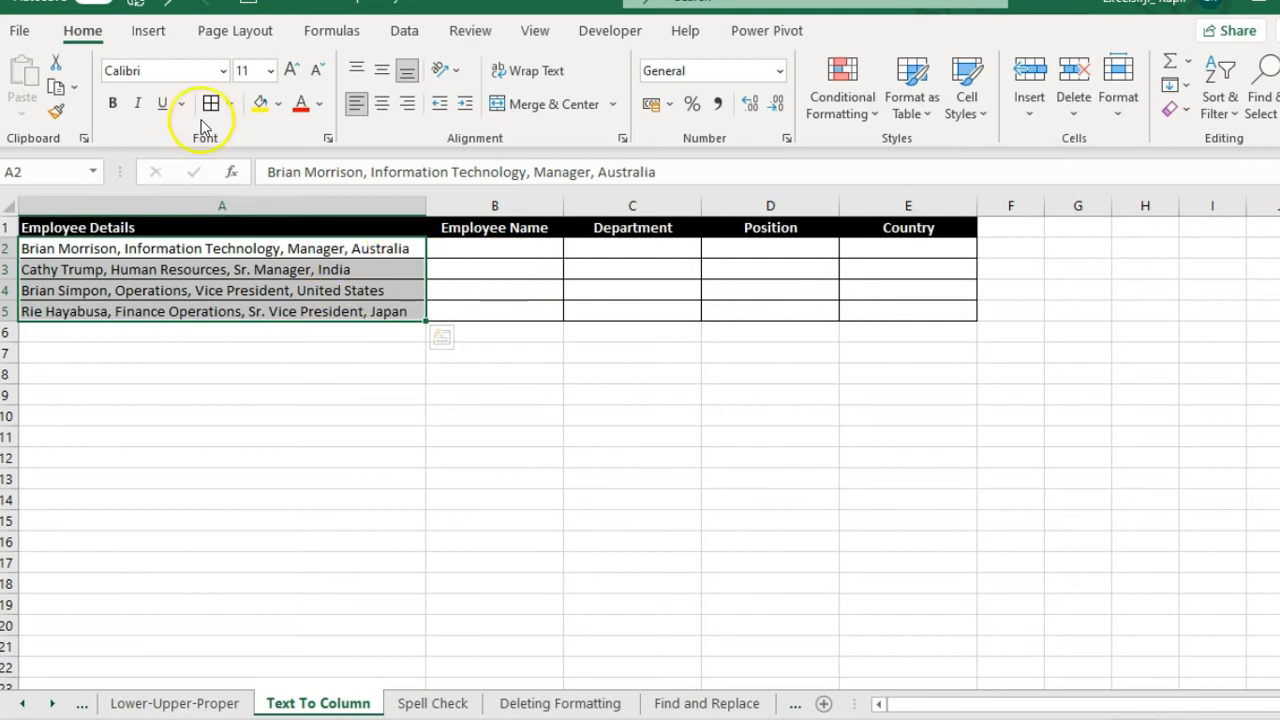
left_click(403, 31)
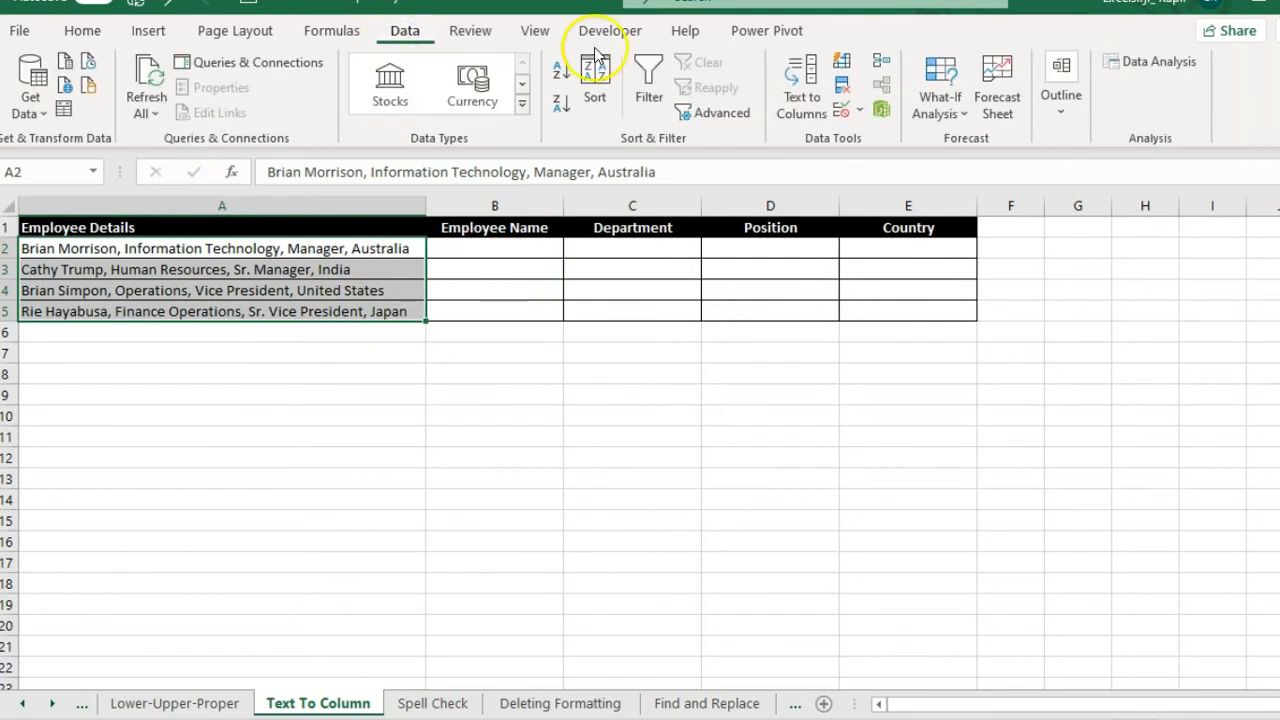
left_click(805, 118)
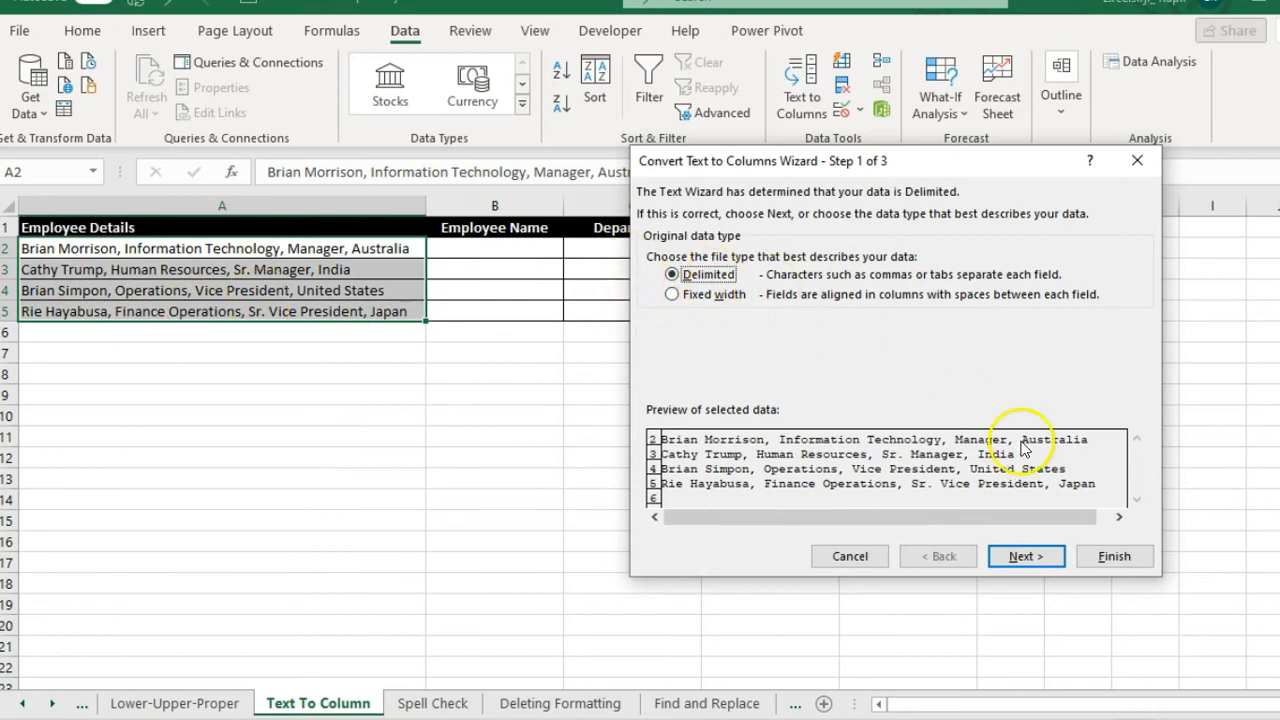
left_click(1025, 558)
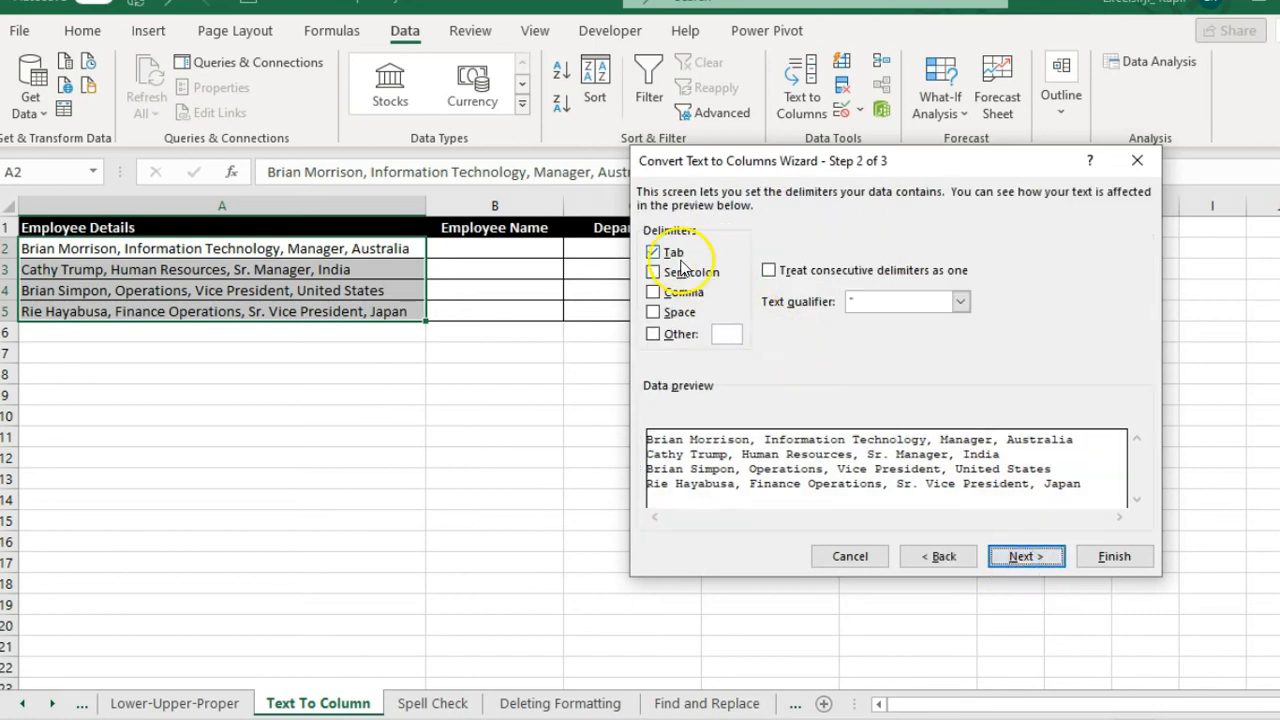
left_click(653, 252)
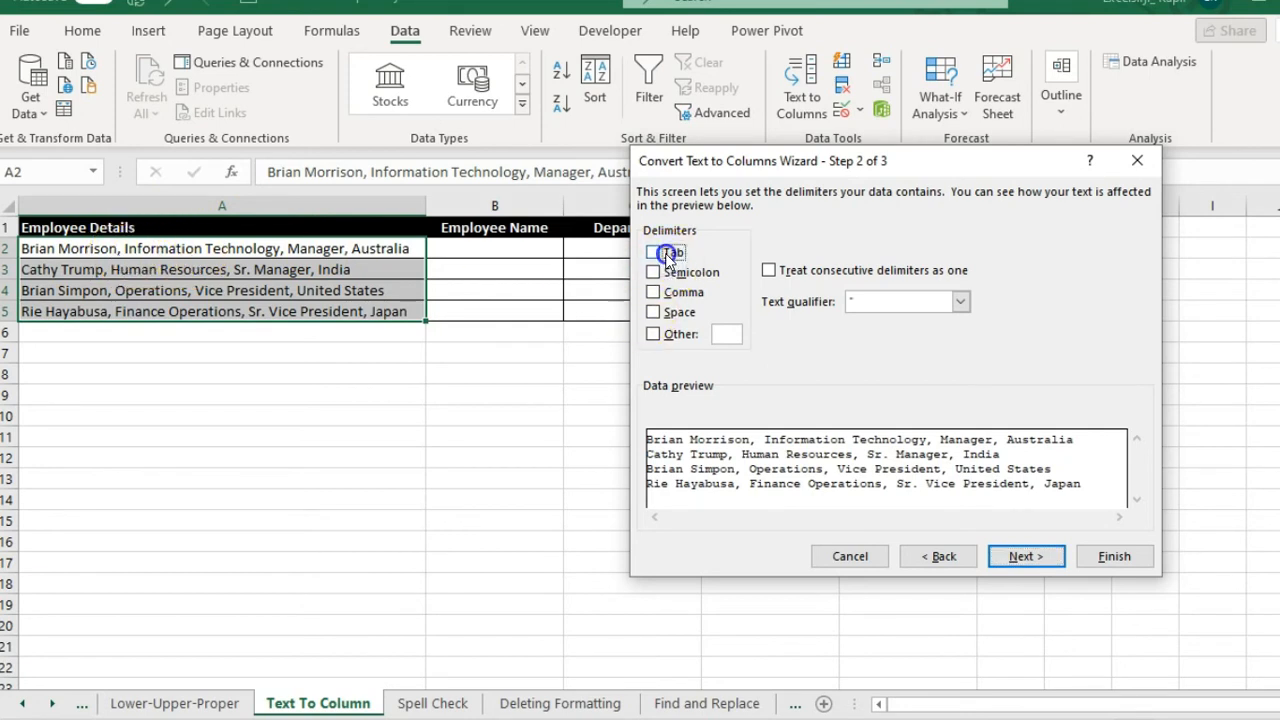
left_click(653, 292)
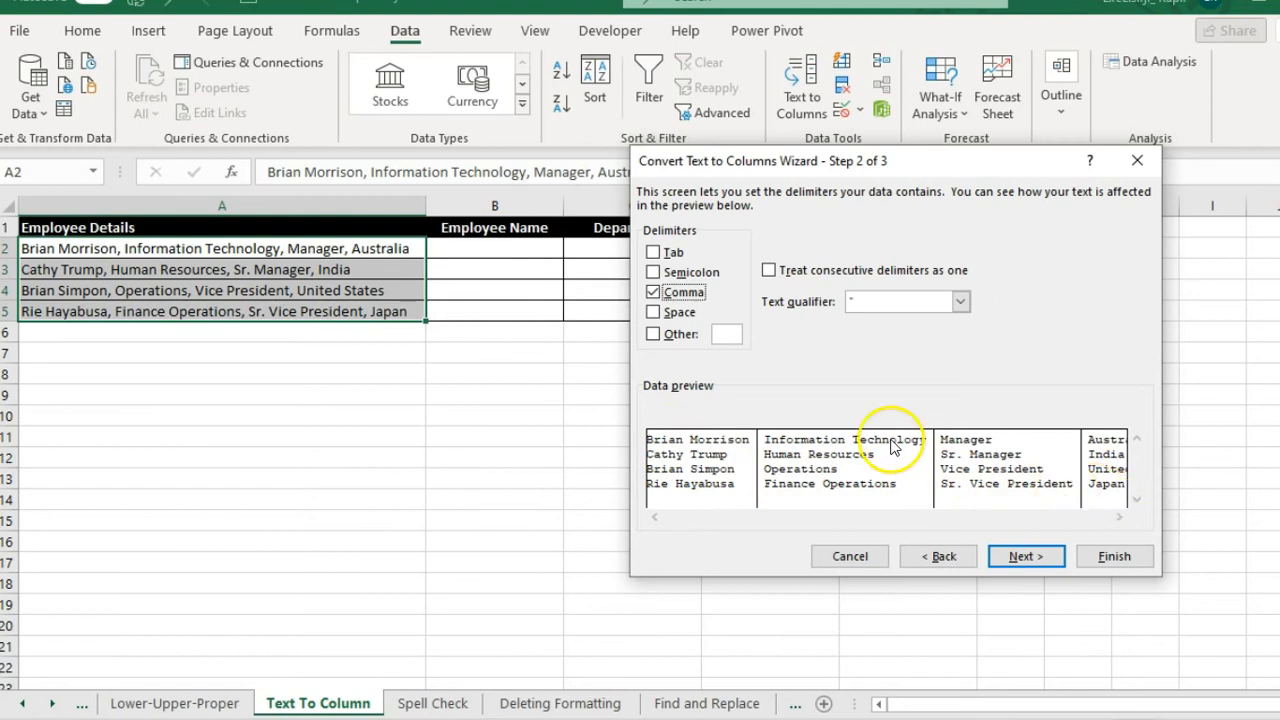
left_click(1046, 562)
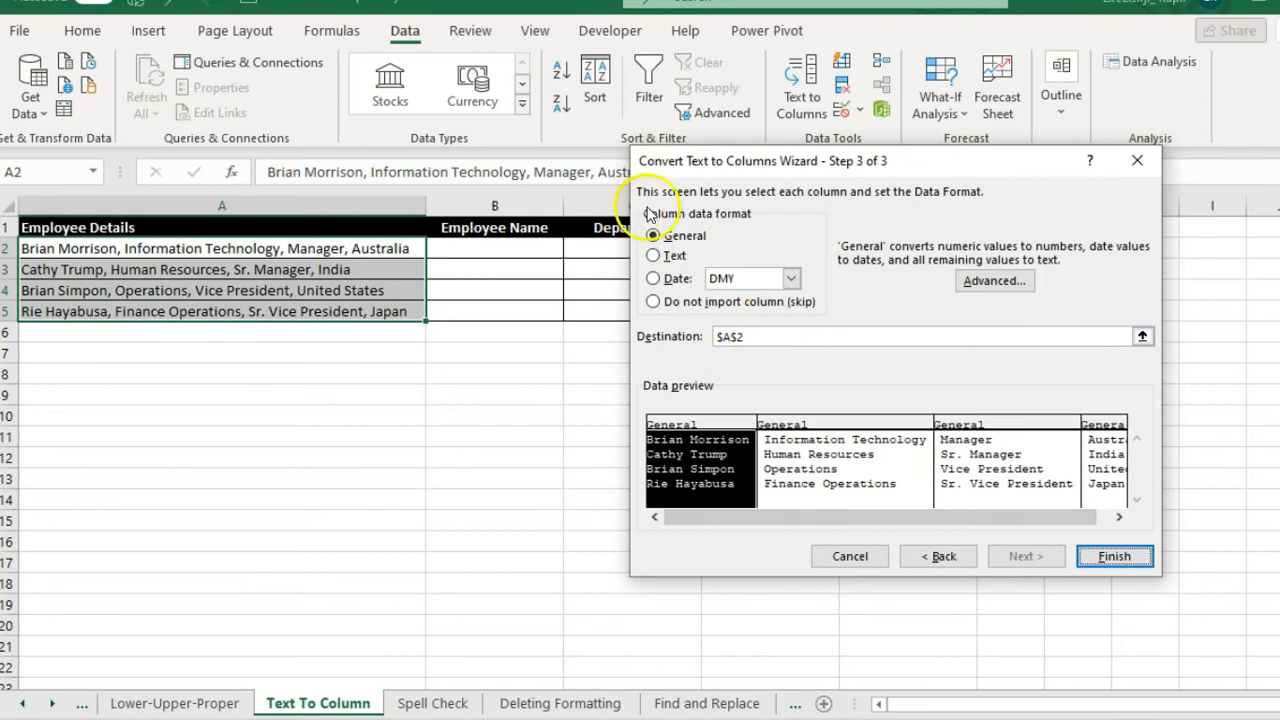
left_click(1115, 557)
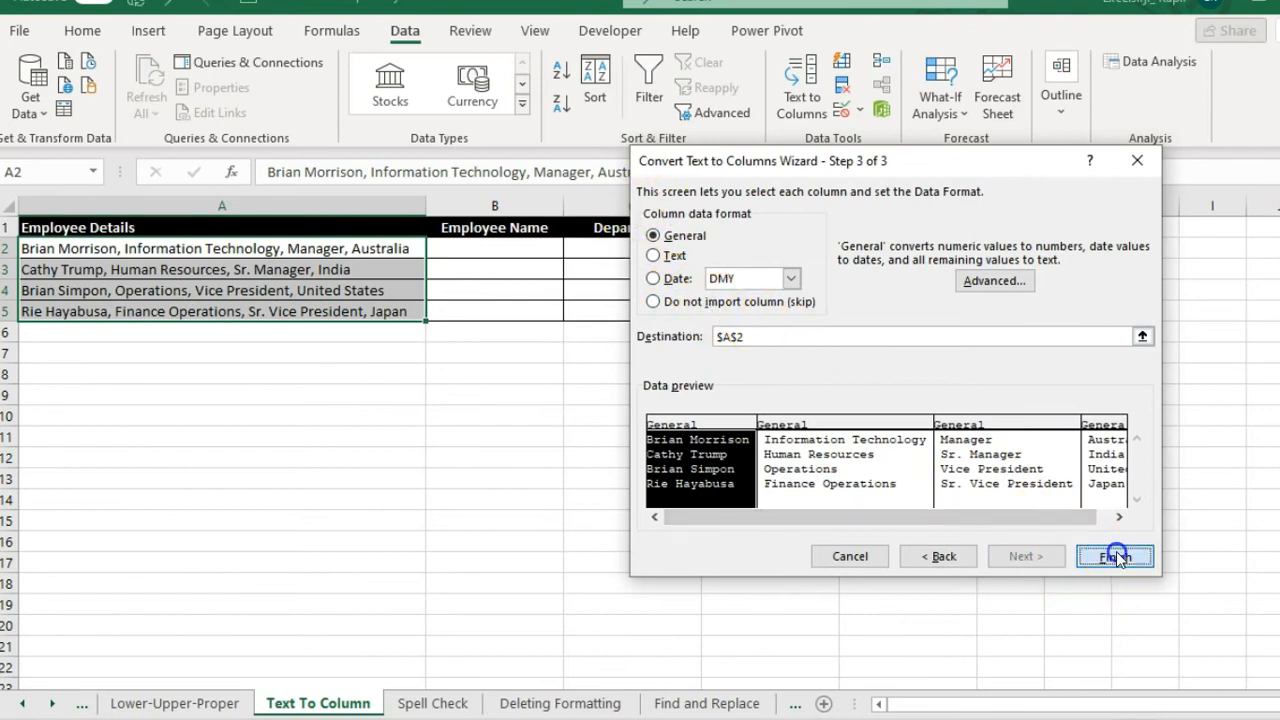
left_click(678, 433)
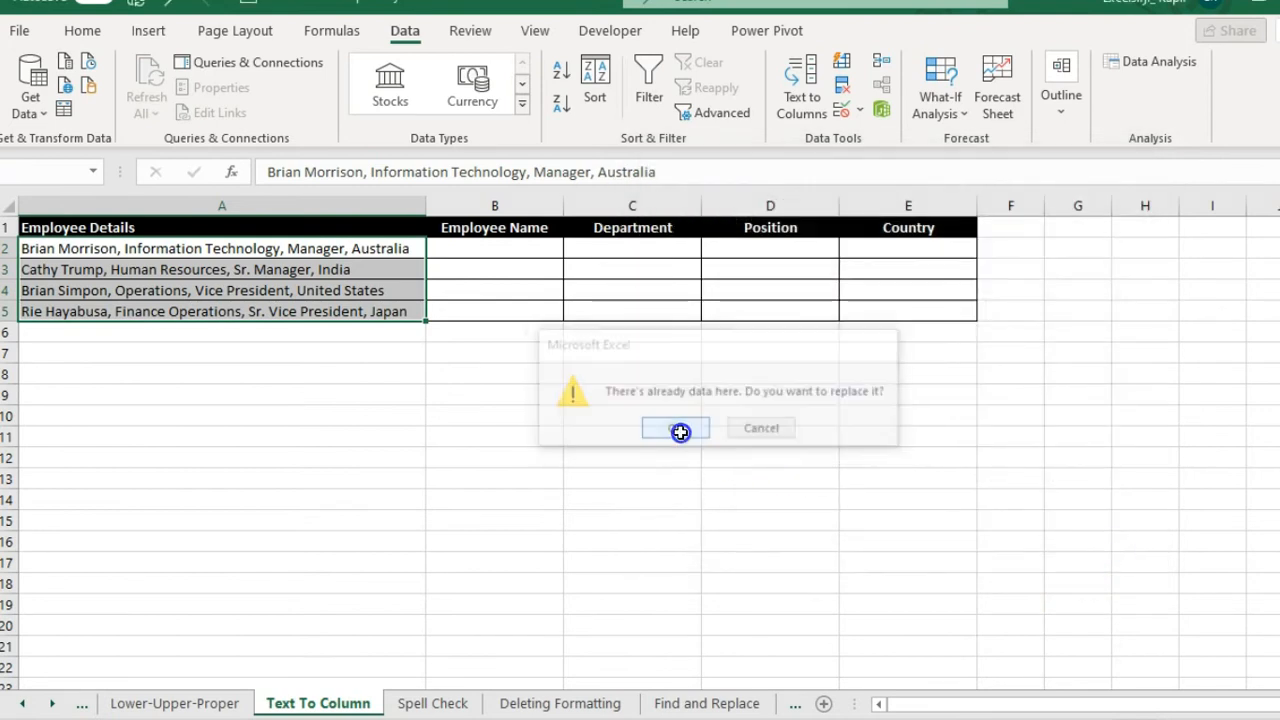
Copy the split values in A2:D5 into B2:E5 under Employee Name, Department, Position and Country.
left_click(190, 245)
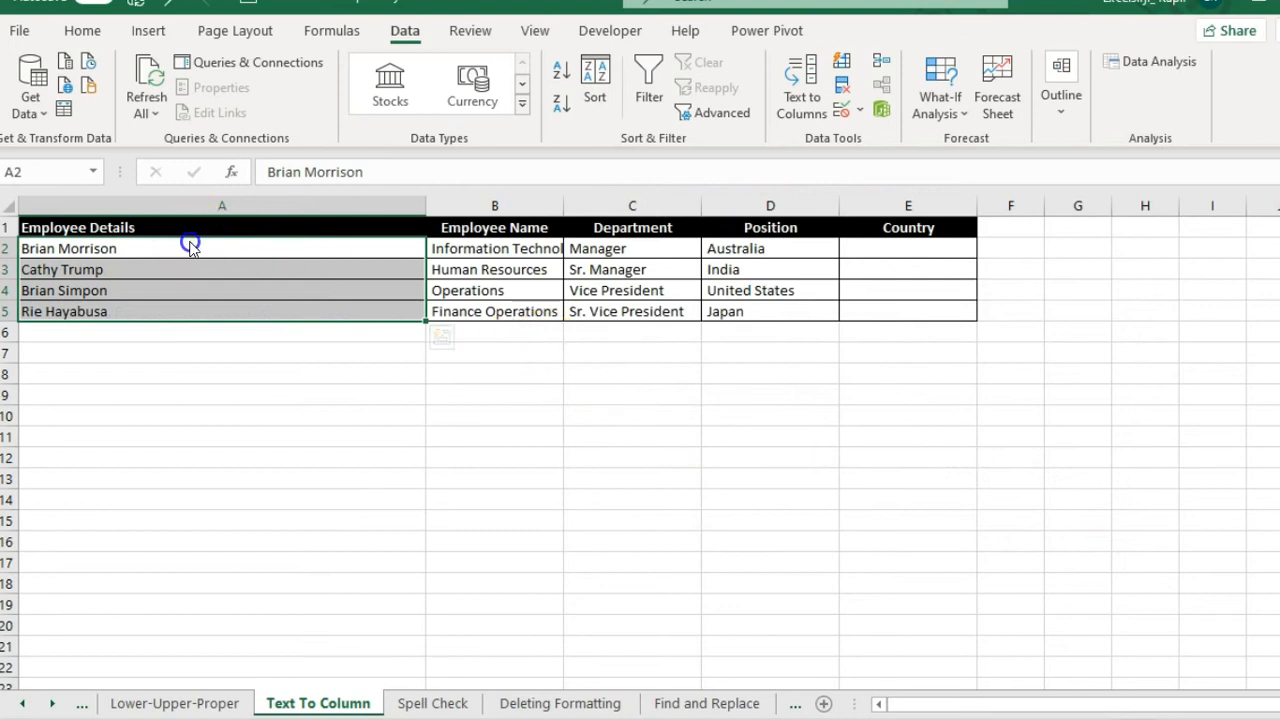
left_click_drag(190, 245, 748, 314)
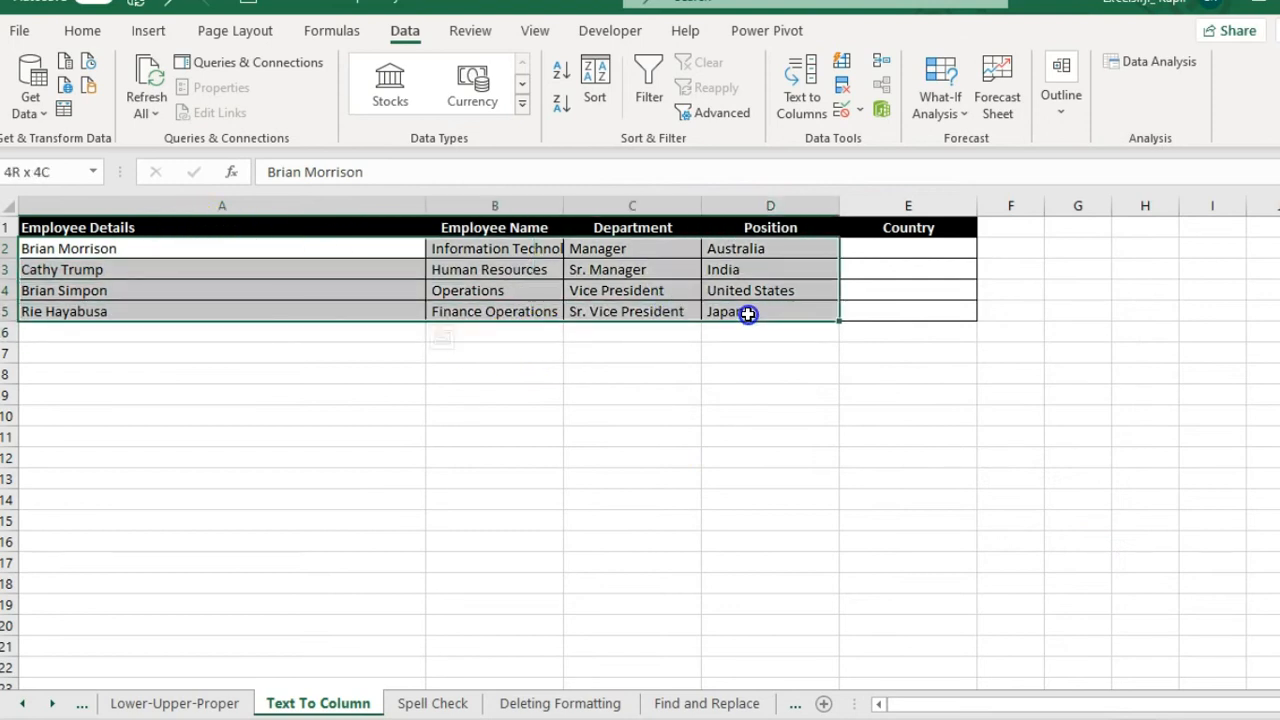
left_click(276, 248)
left_click_drag(276, 248, 727, 312)
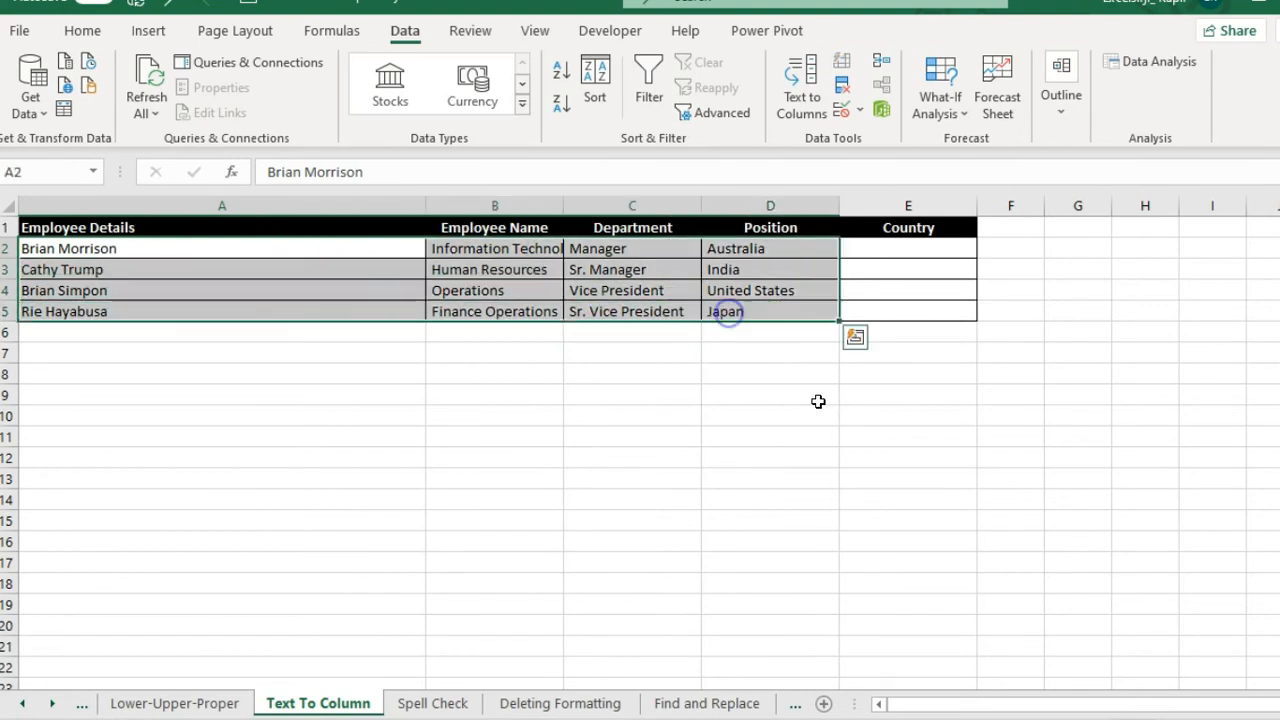
key("ctrl+z")
type("Brian Morrison\tInformation Technology\tManager\tAustralia Cathy Trump\tHuman Resources\tSr. Manager\tIndia Brian Simpon\tOperations\tVice President\tUnited States Rie Hayabusa\tFinance Operations\tSr. Vice President\tJapan")
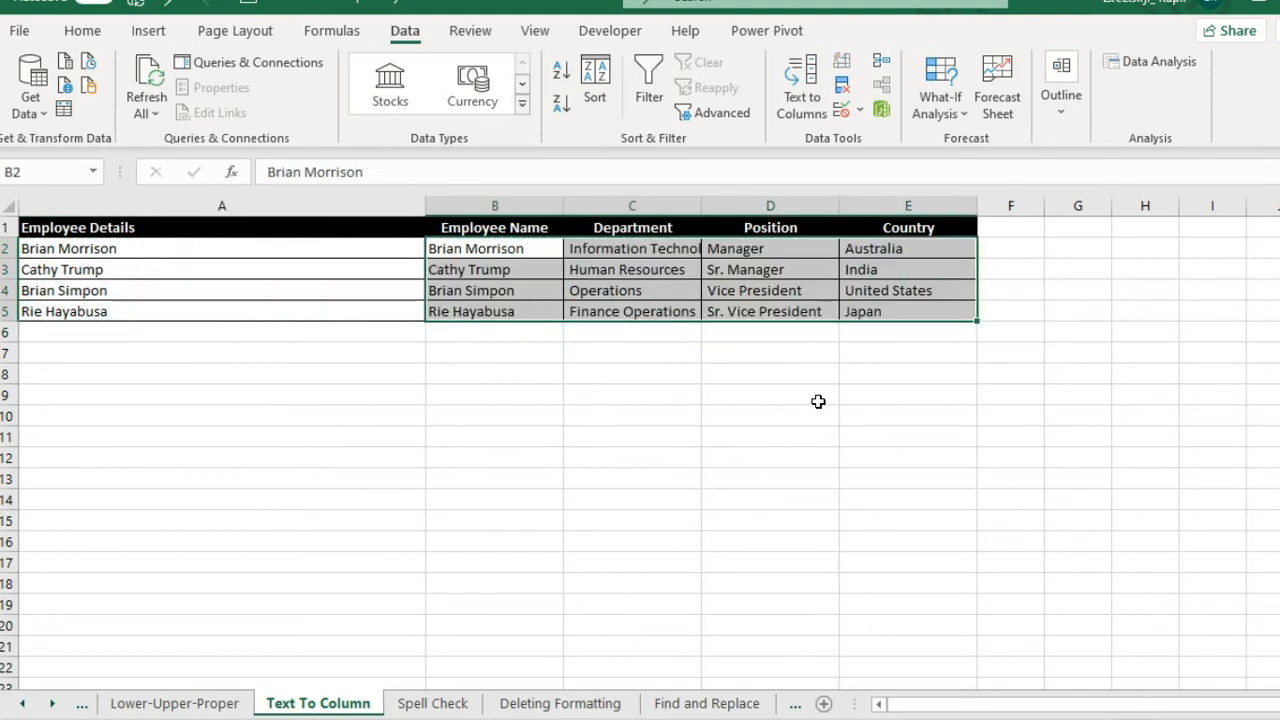
Examine the split values across row 2 and check the Department text in C2 for extra spacing.
key("Right")
key("Left")
key("Right")
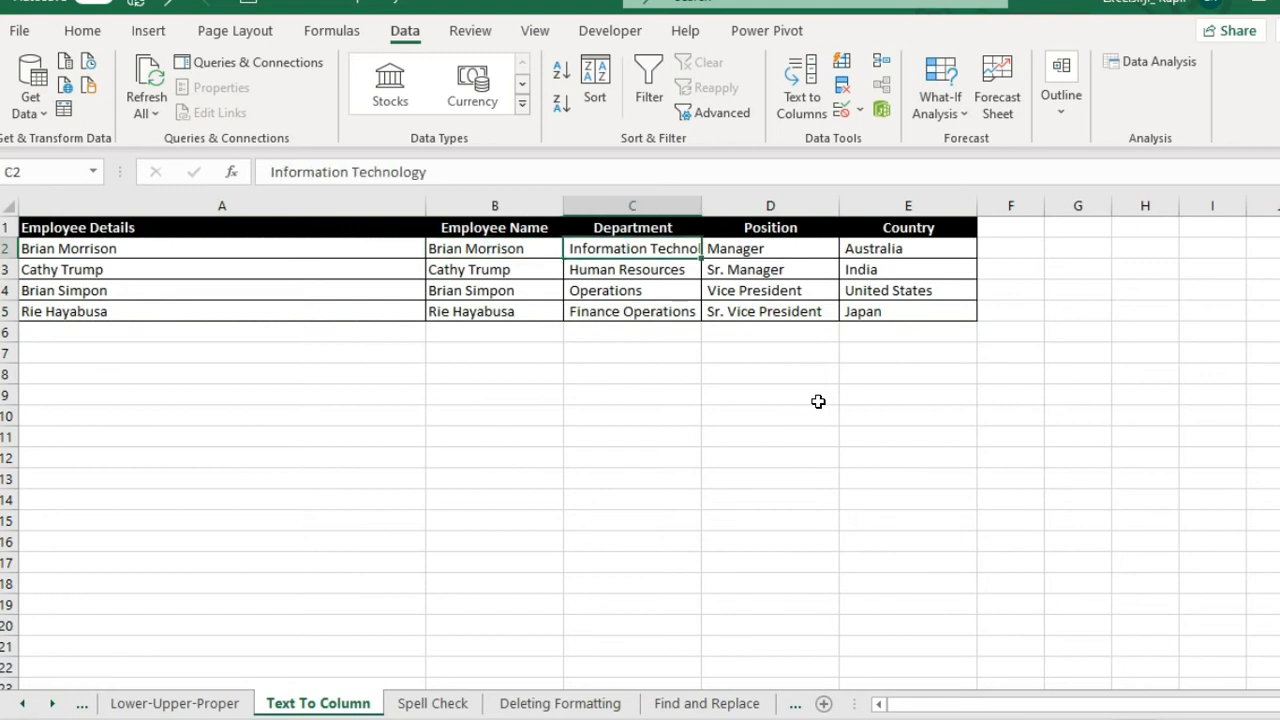
key("Right")
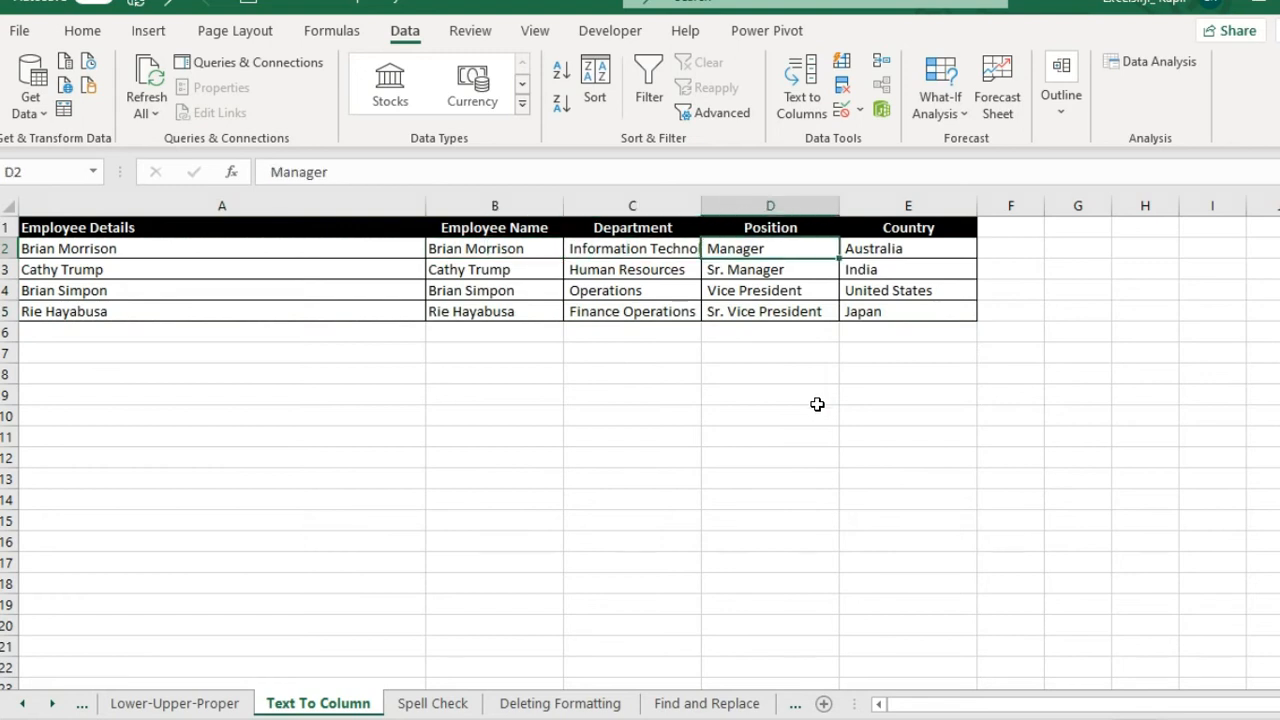
key("Right")
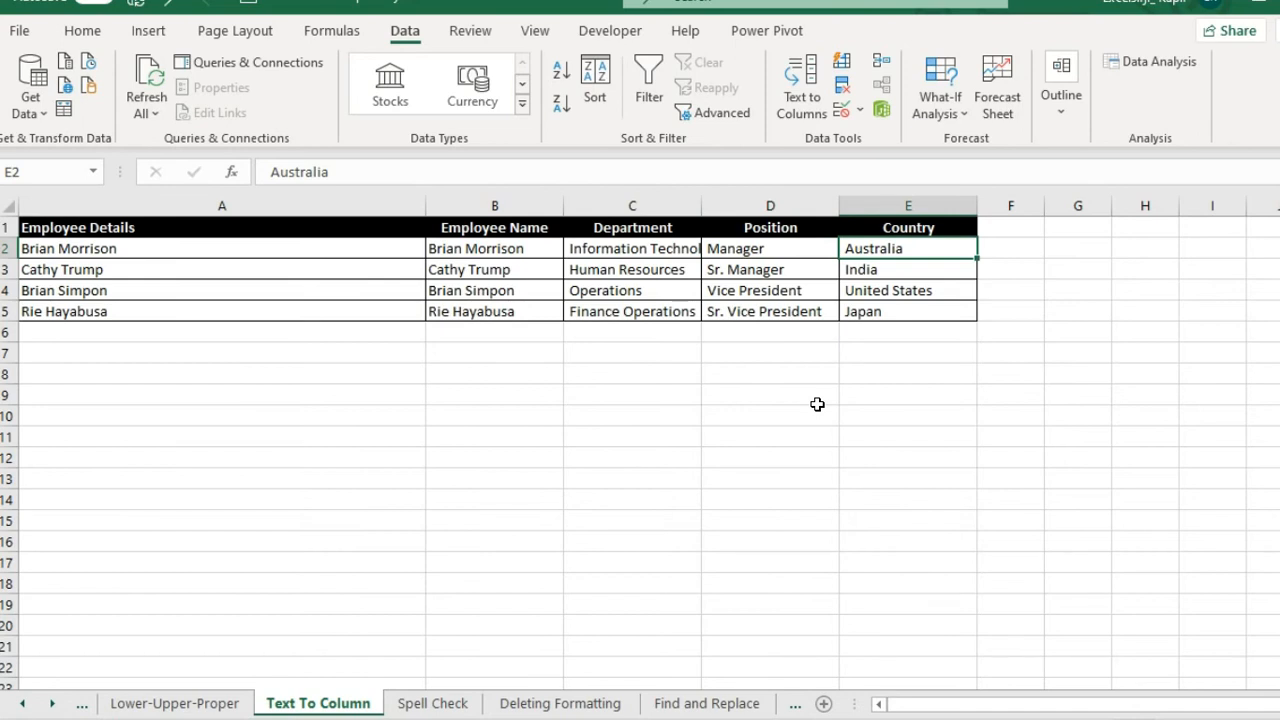
key("Left")
key("Left")
key("Left")
key("Right")
key("F2")
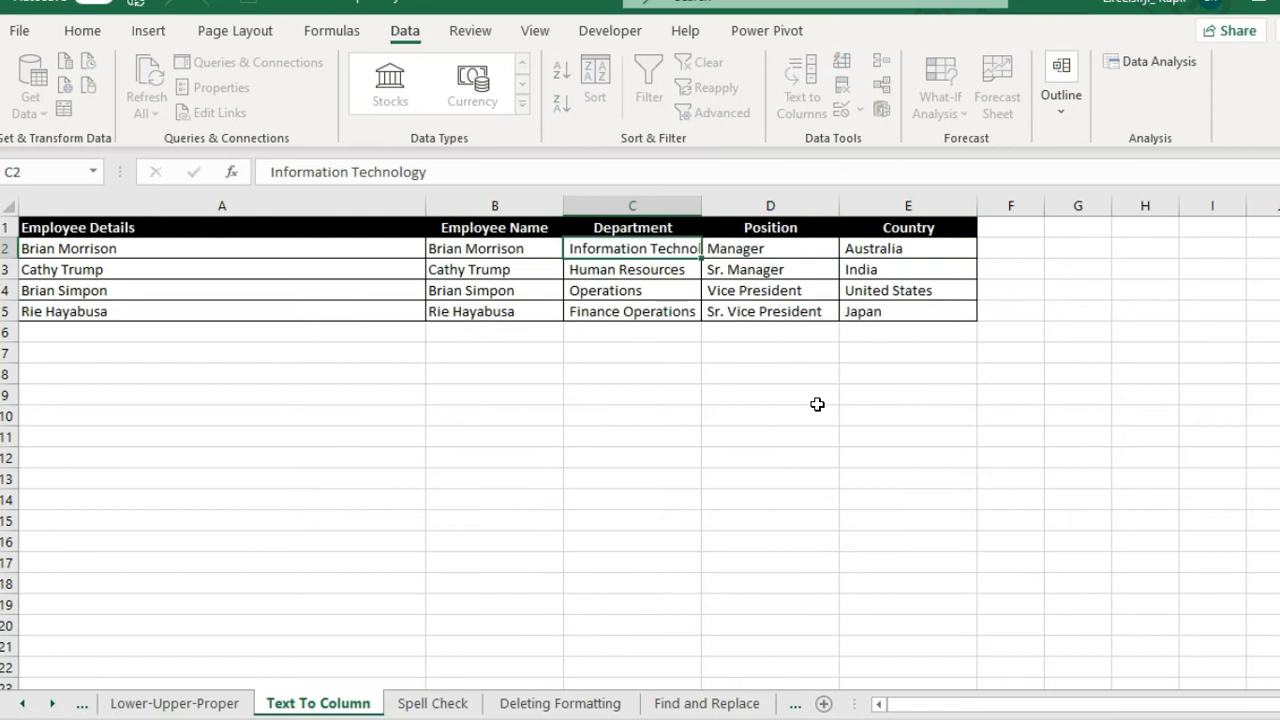
key("Escape")
key("Left")
key("Left")
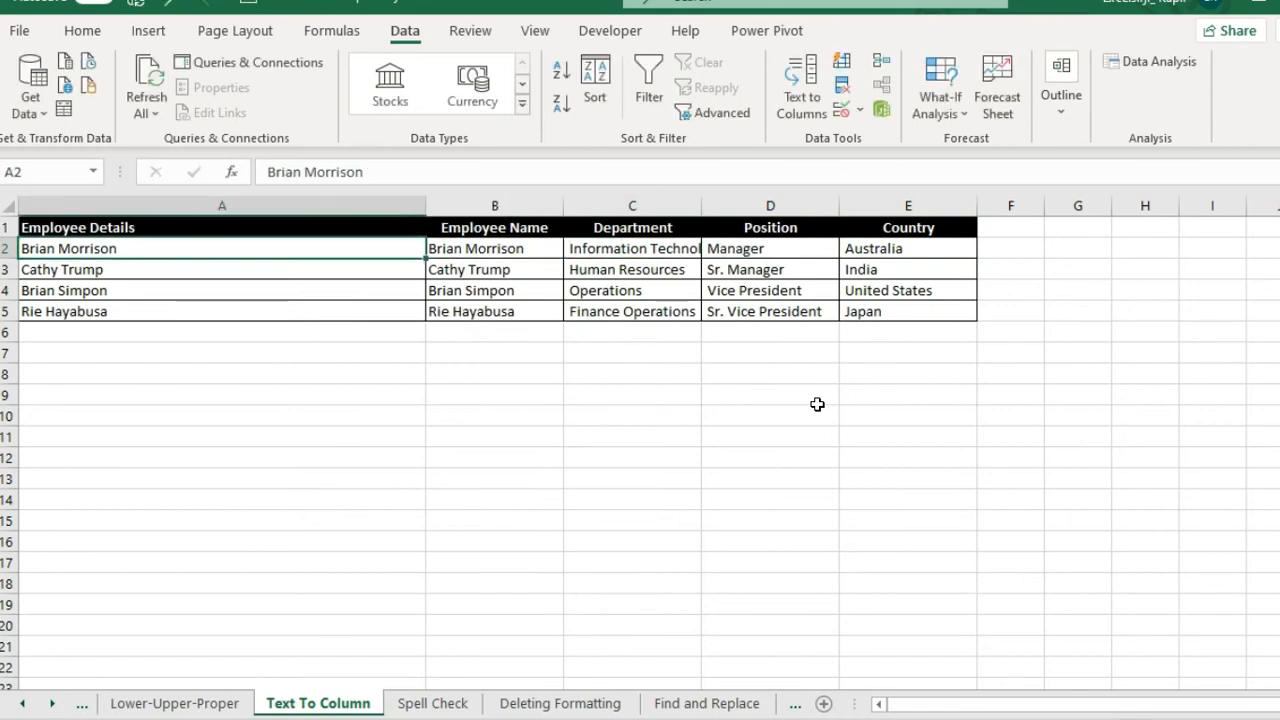
key("Right")
key("Right")
key("Right")
key("Right")
key("Right")
key("Right")
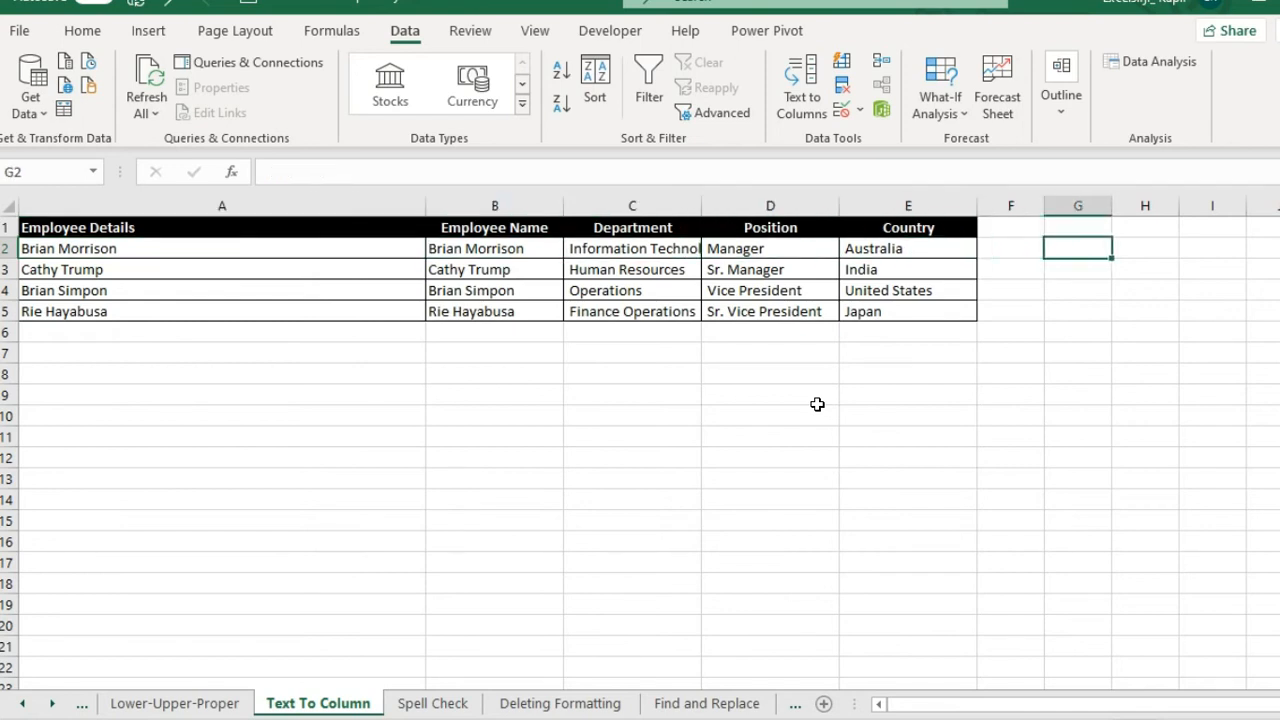
type("=")
key("Escape")
key("Left")
key("Left")
key("Left")
key("Left")
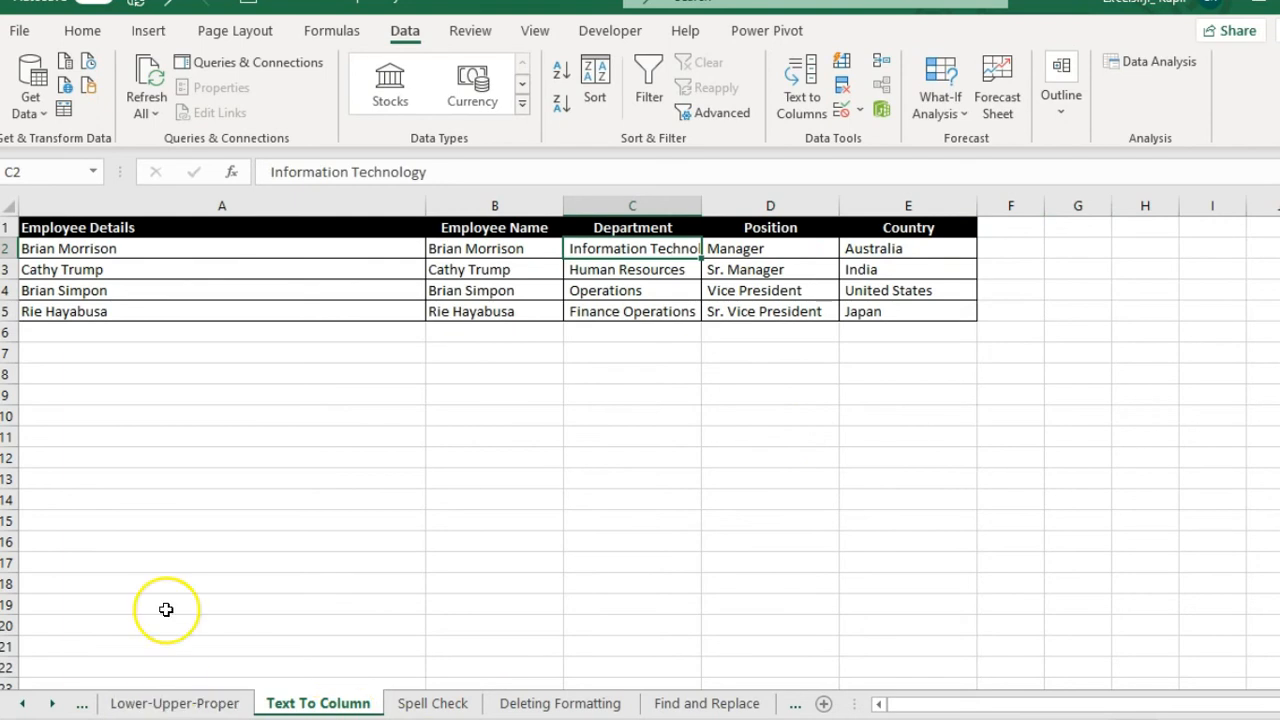
Run the spelling check on the Spell Check sheet, continuing from the beginning of the sheet.
left_click(432, 703)
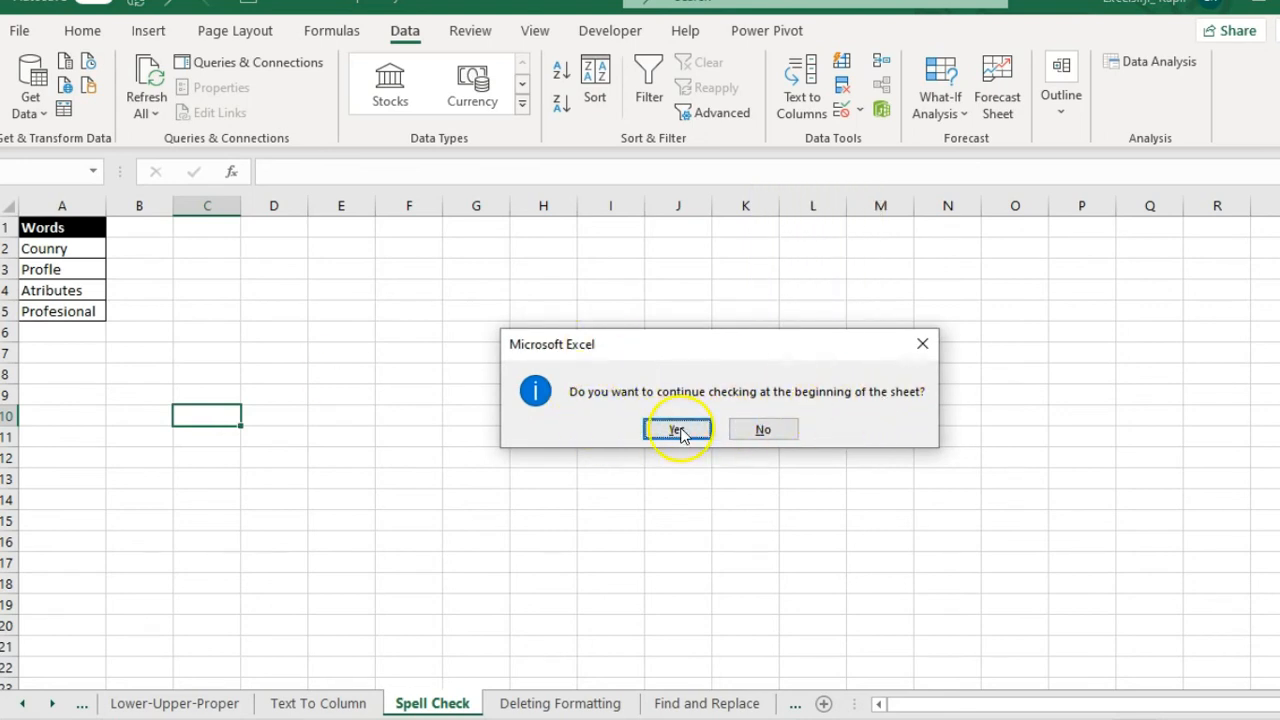
left_click(654, 434)
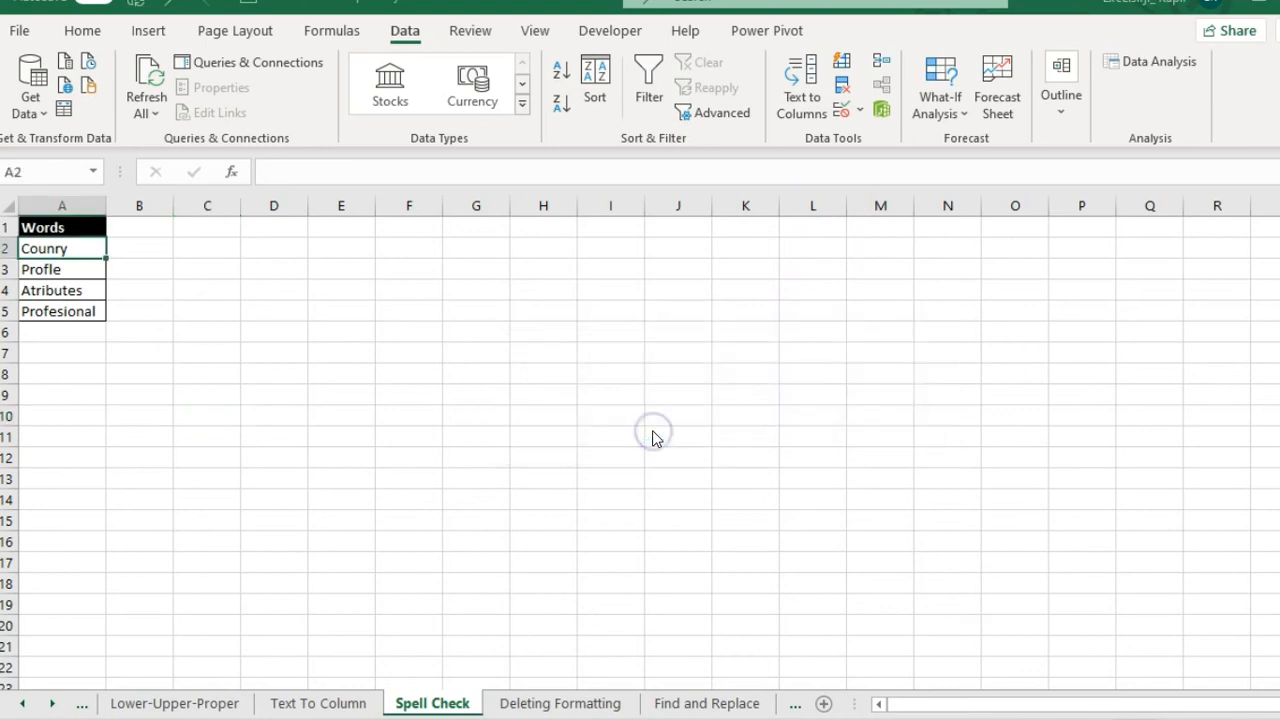
left_click_drag(700, 205, 575, 187)
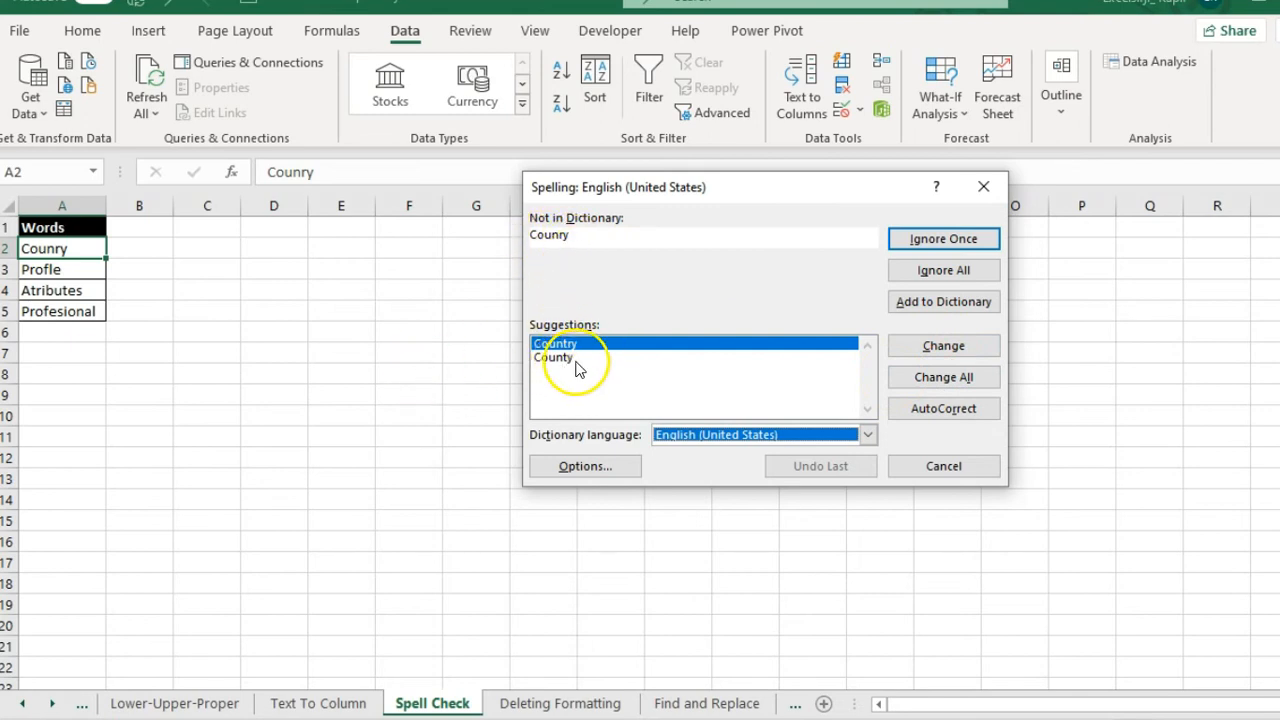
Change all misspelled words in A2:A5 to the suggestions Country, Profile, Attributes and Professional.
left_click(943, 377)
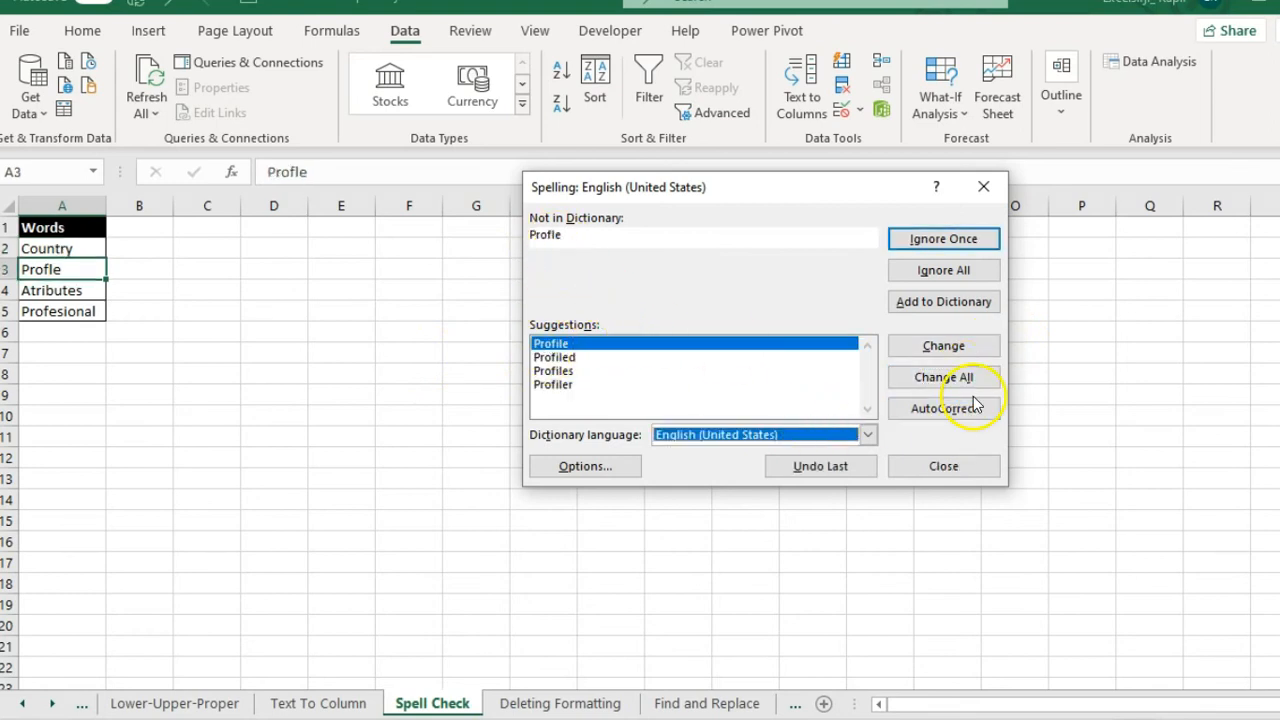
left_click(973, 380)
left_click(973, 383)
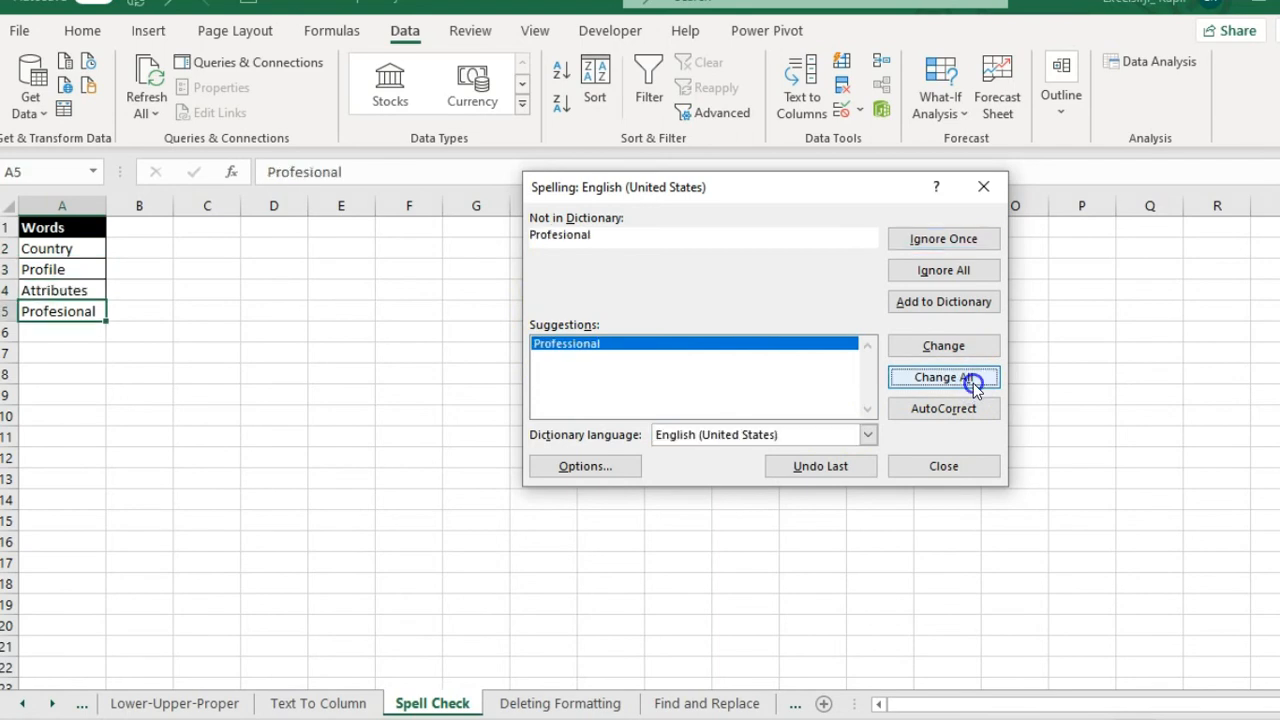
left_click(973, 383)
left_click(717, 429)
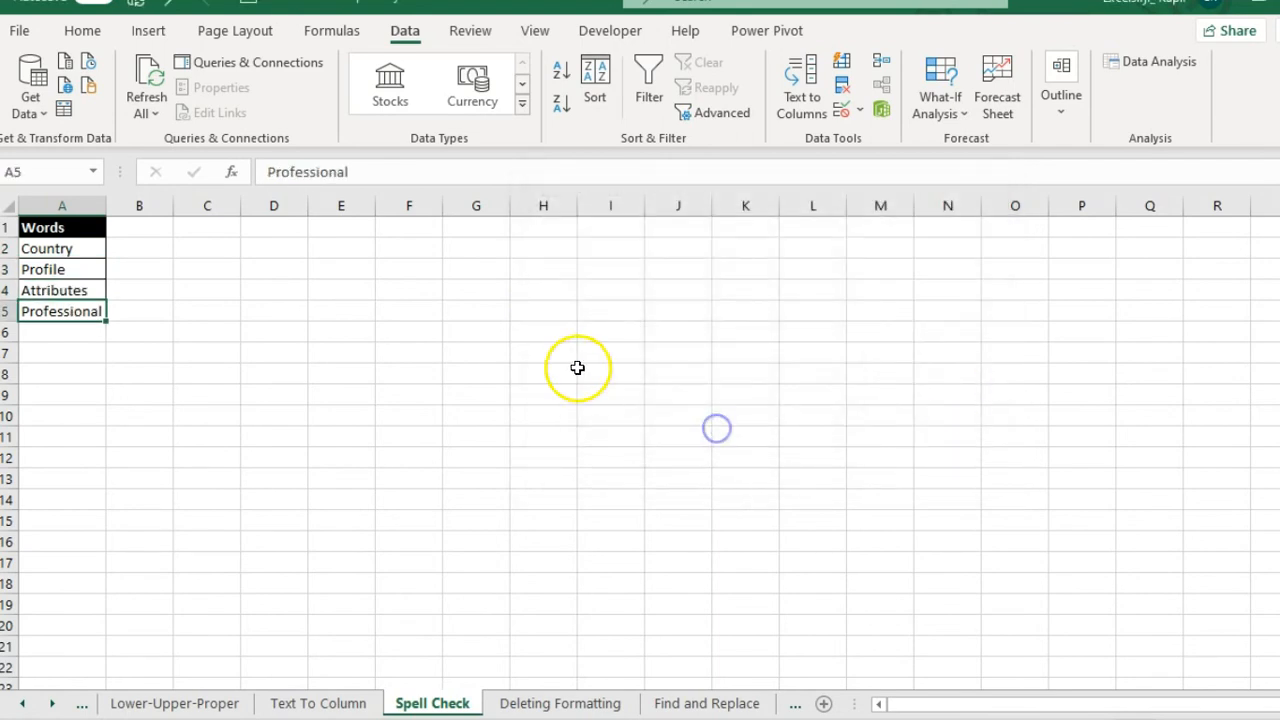
Restart the spelling check from the beginning of the sheet, browse the dictionary languages and choose English (United States).
left_click(571, 362)
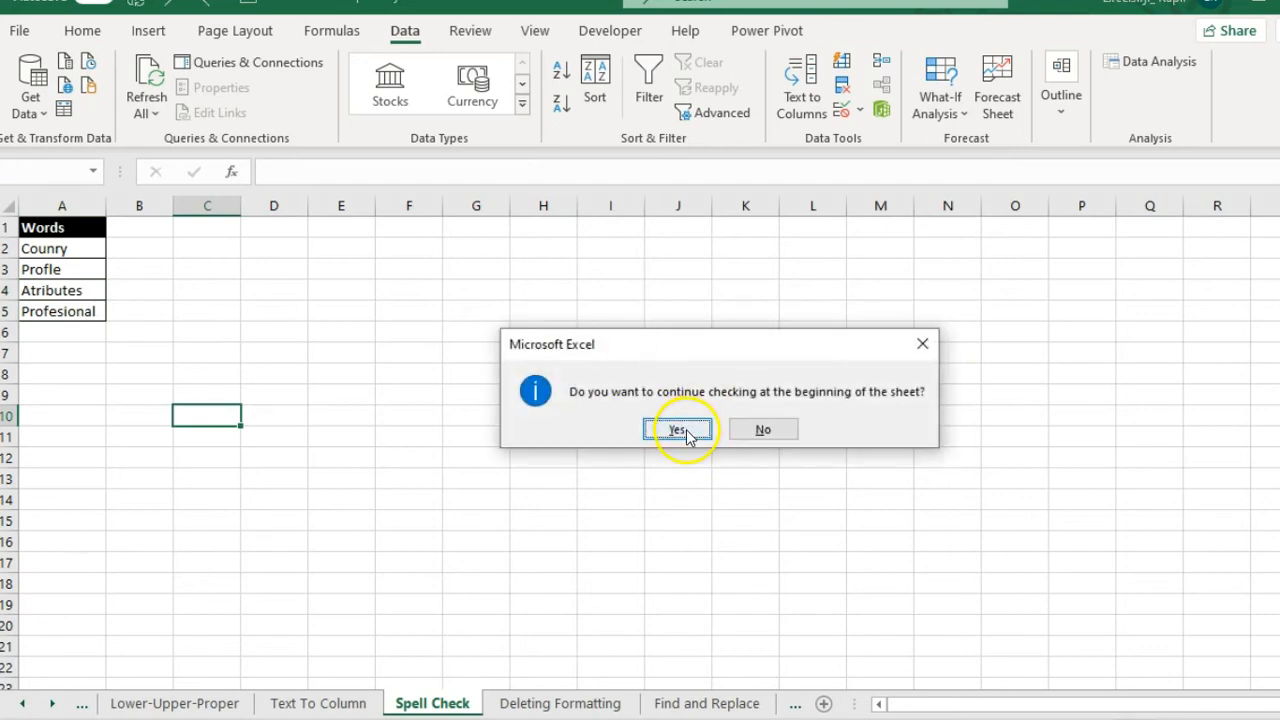
left_click(683, 429)
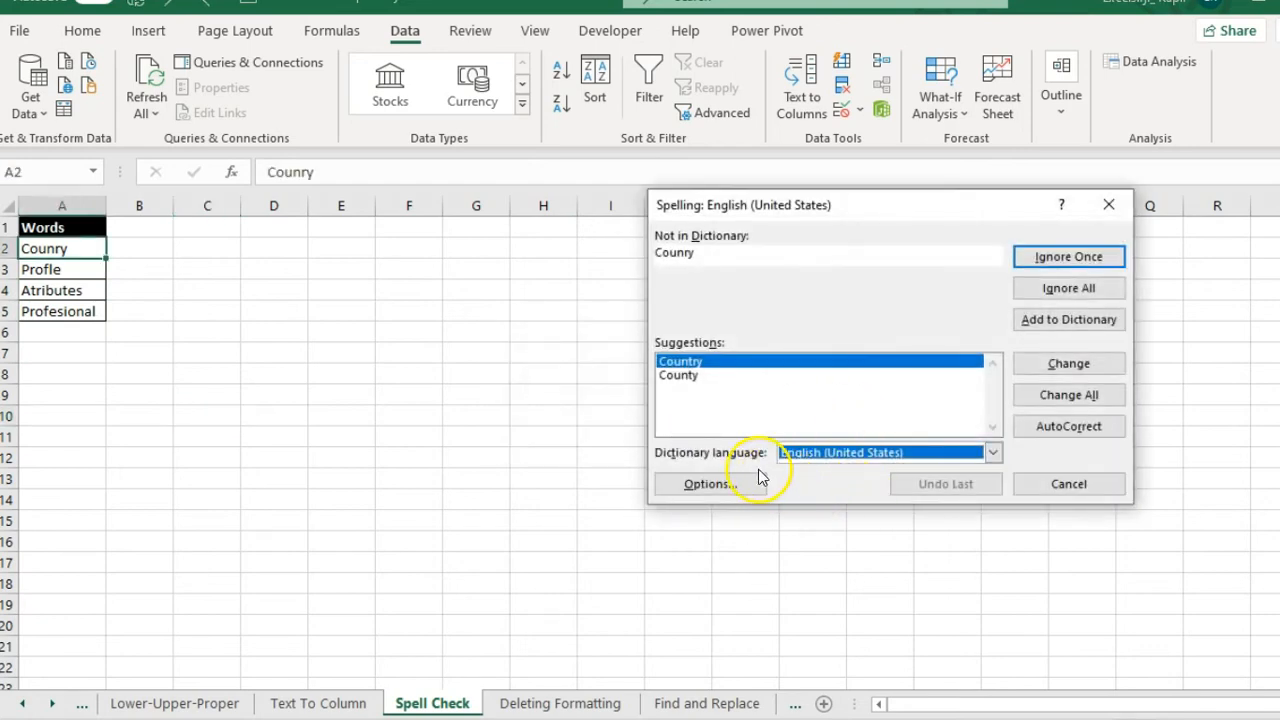
left_click(881, 455)
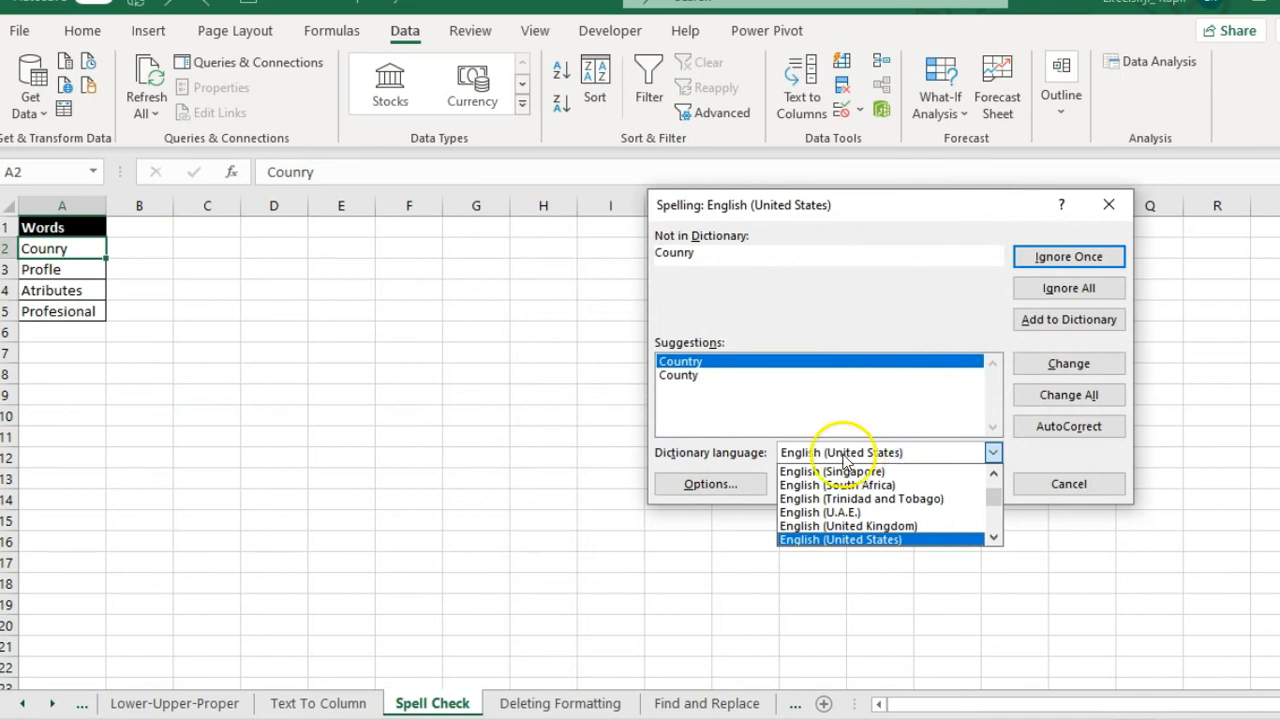
left_click_drag(992, 497, 991, 463)
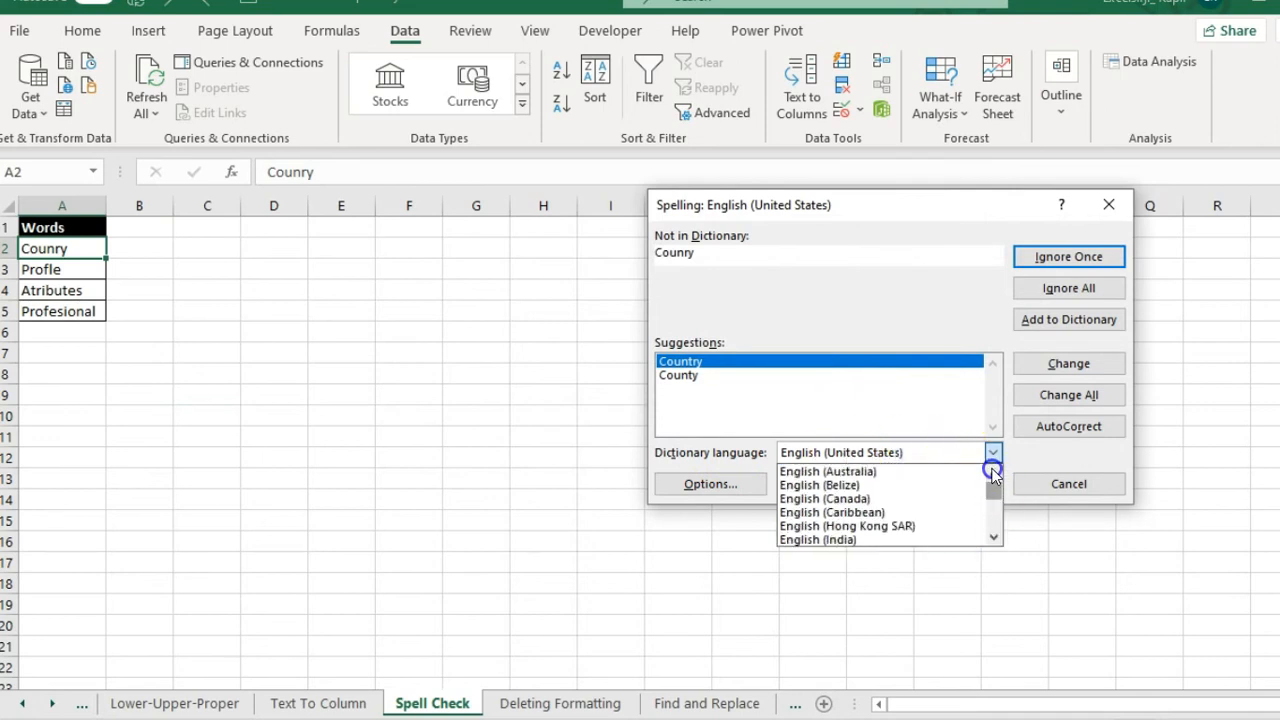
left_click(996, 538)
left_click(996, 538)
left_click(996, 538)
left_click(996, 538)
left_click(996, 538)
left_click(996, 538)
left_click(996, 538)
left_click(996, 538)
left_click(996, 538)
left_click(996, 538)
left_click(996, 538)
left_click(996, 538)
left_click(990, 539)
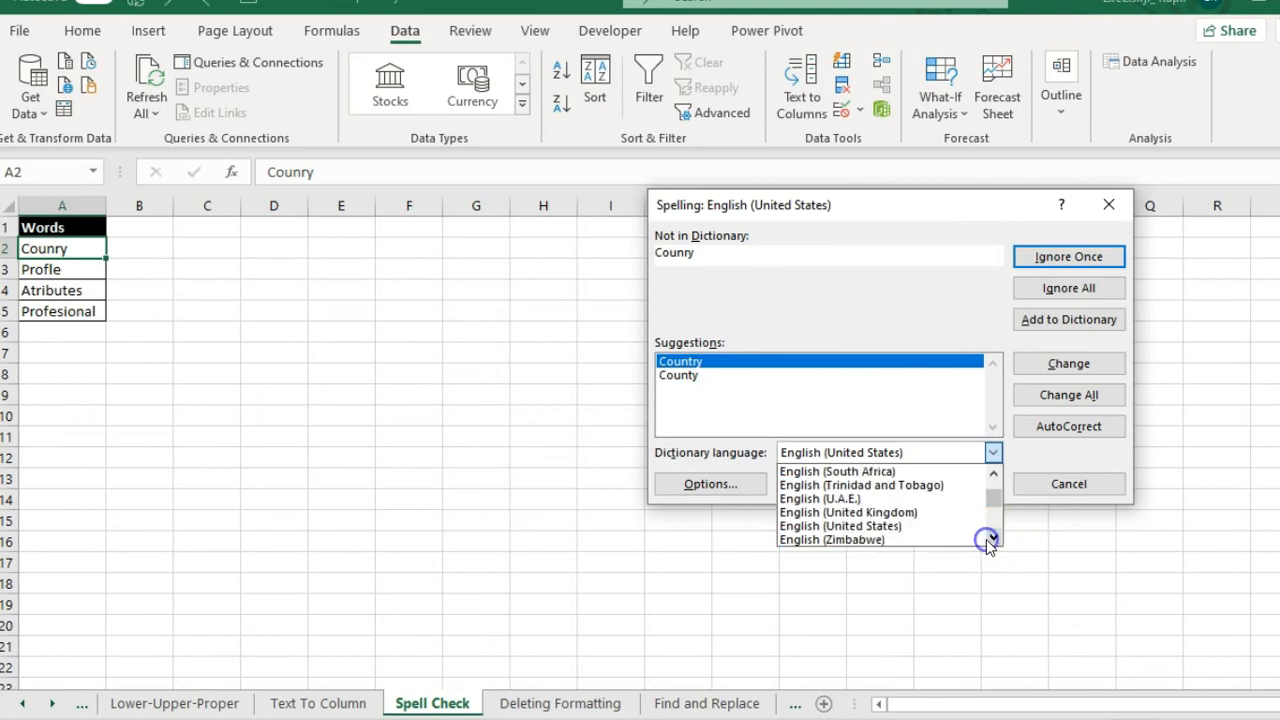
left_click(893, 528)
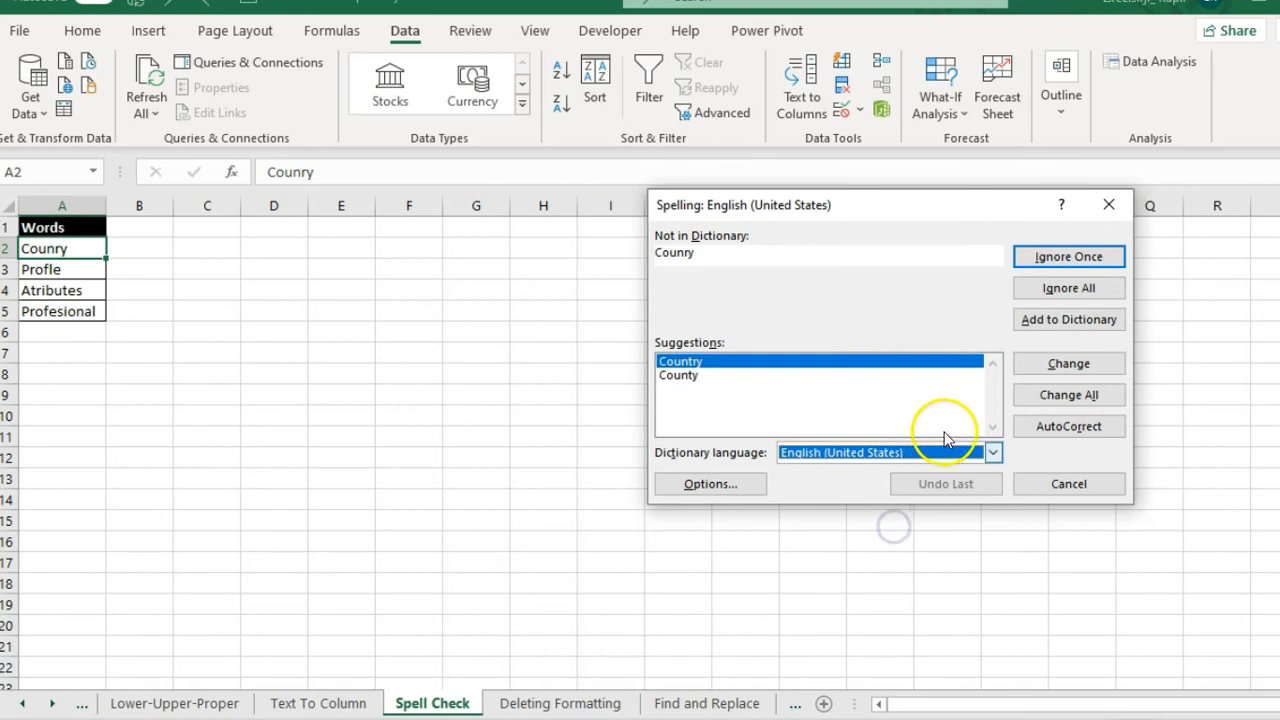
Correct all the words in A2:A5 to Country, Profile, Attributes and Professional and finish the spelling check.
left_click(1079, 400)
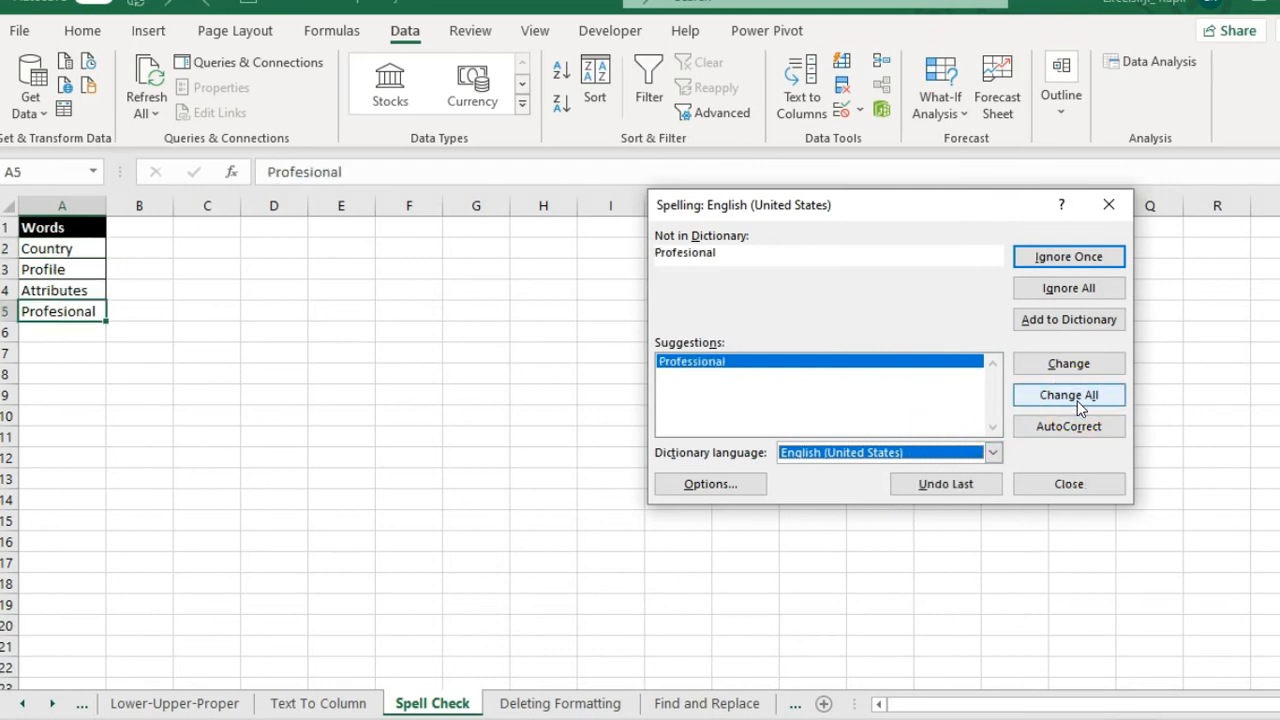
left_click(1079, 400)
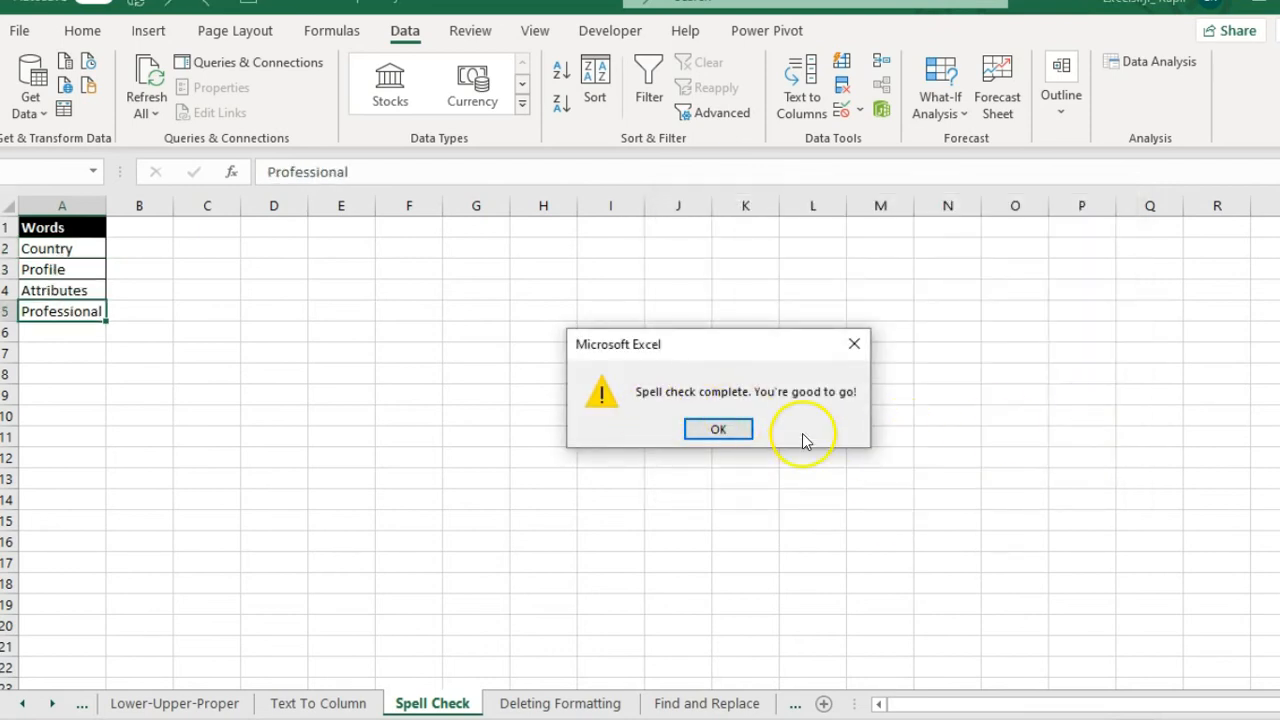
left_click(720, 430)
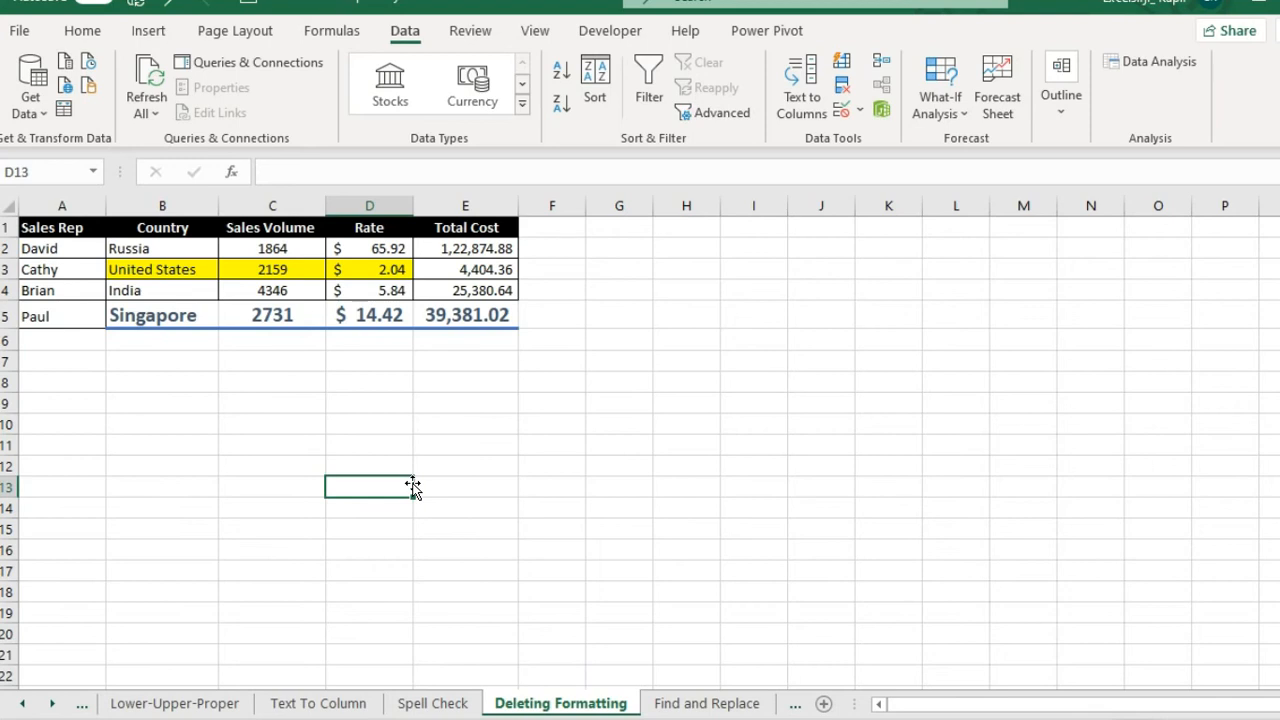
Clear all formatting from the table A1:E5 on the Deleting Formatting sheet while keeping its contents.
left_click_drag(150, 270, 421, 289)
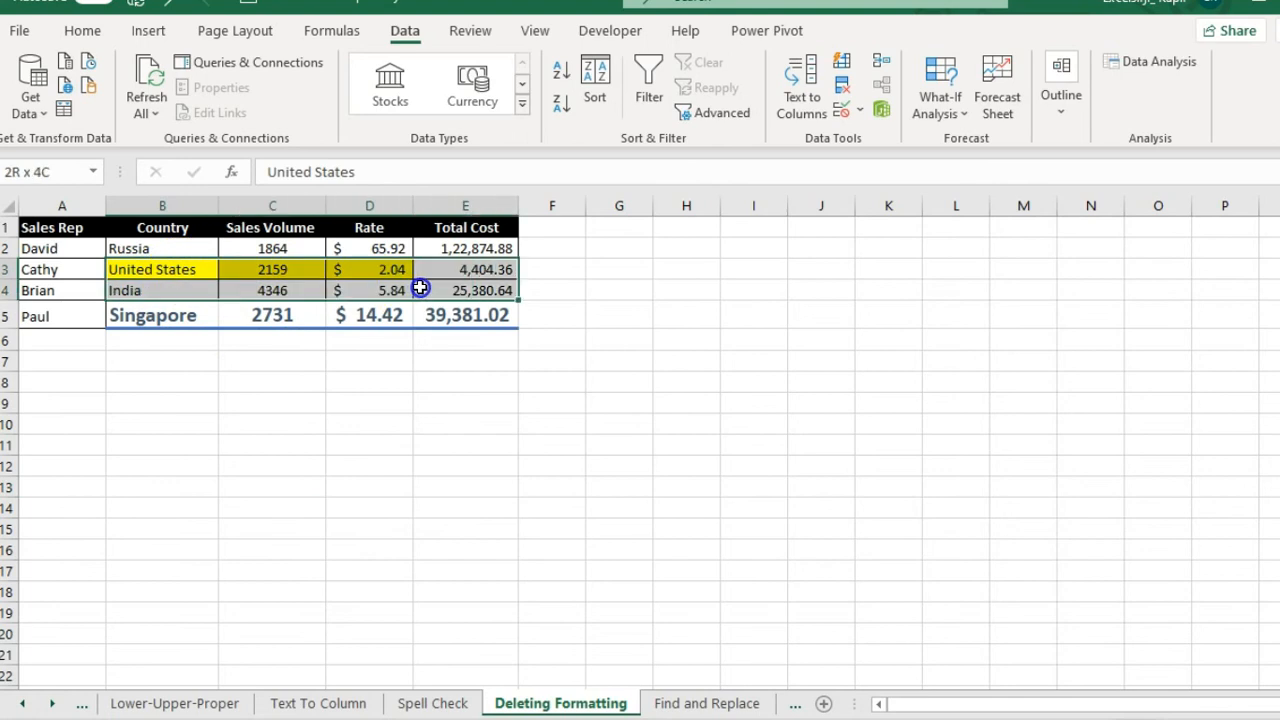
left_click_drag(165, 318, 486, 320)
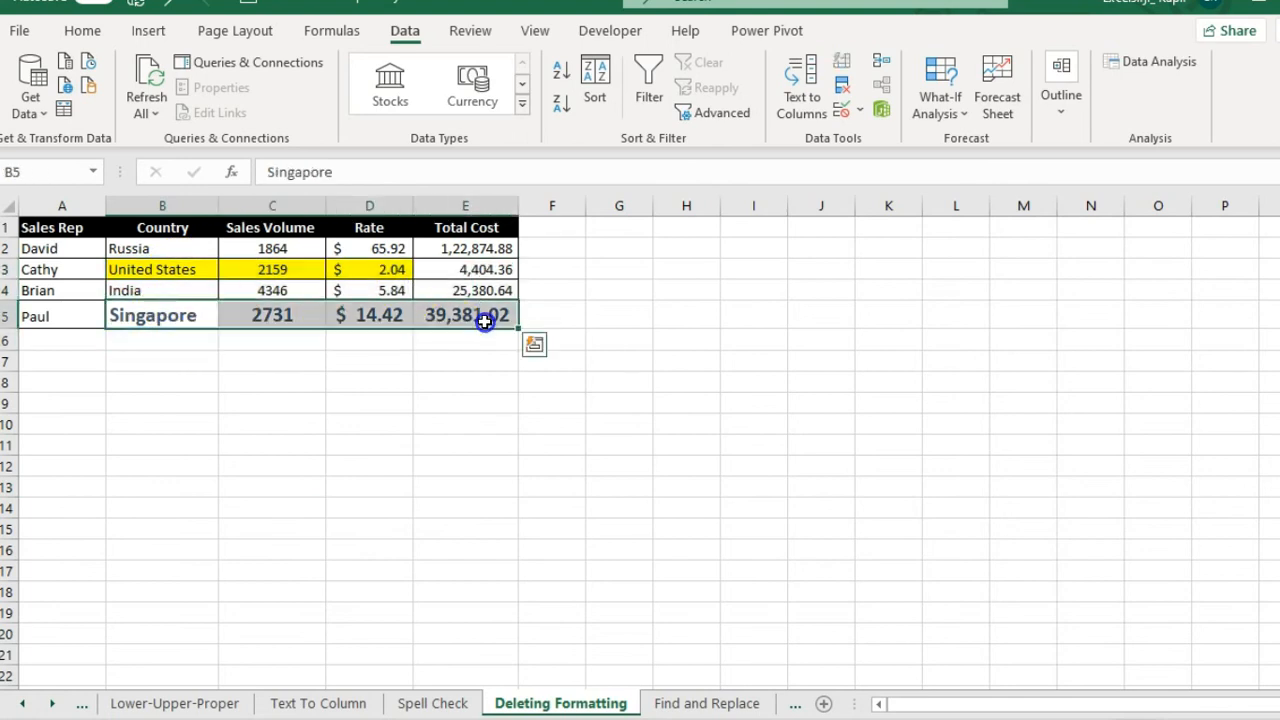
left_click(484, 318)
key("ctrl+a")
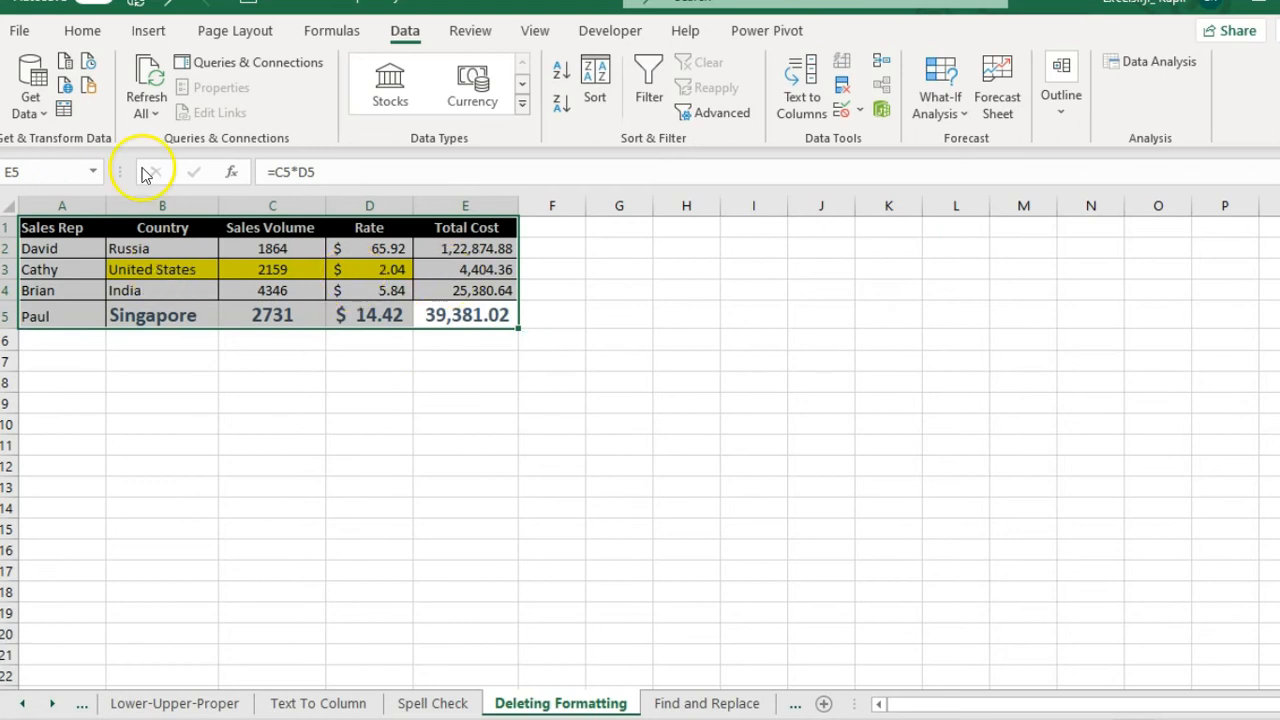
left_click(88, 33)
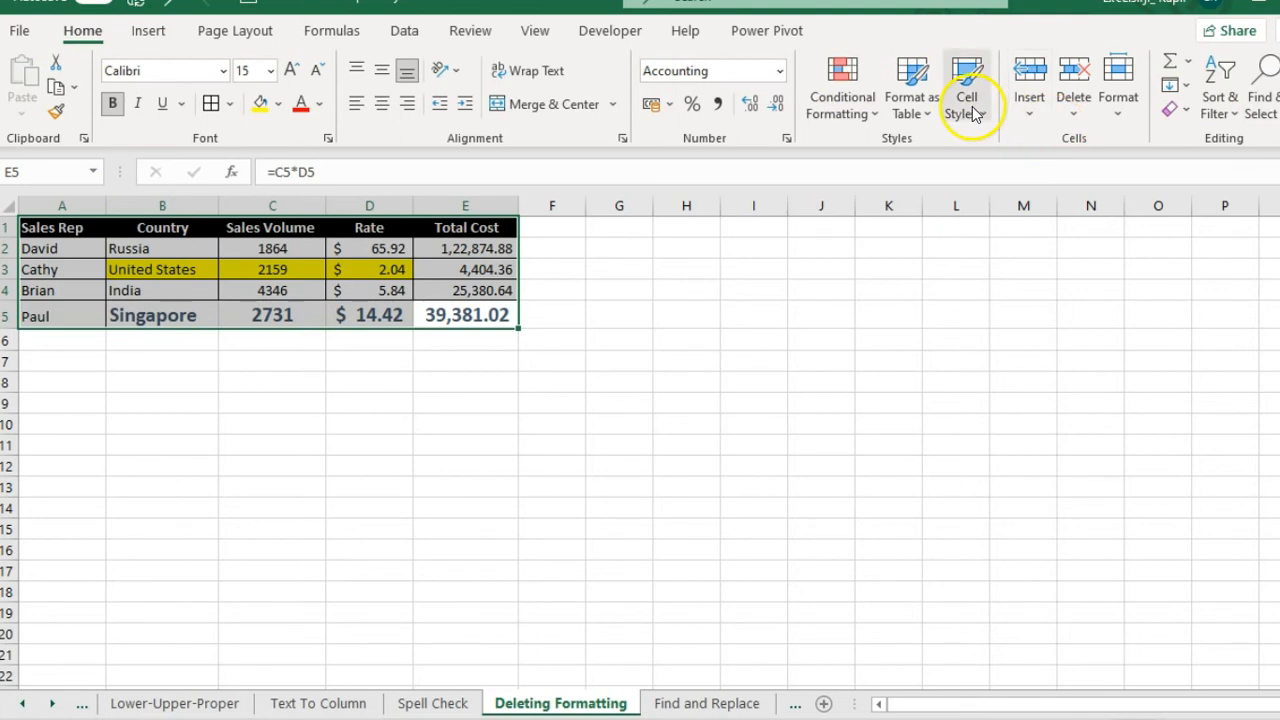
left_click(1187, 111)
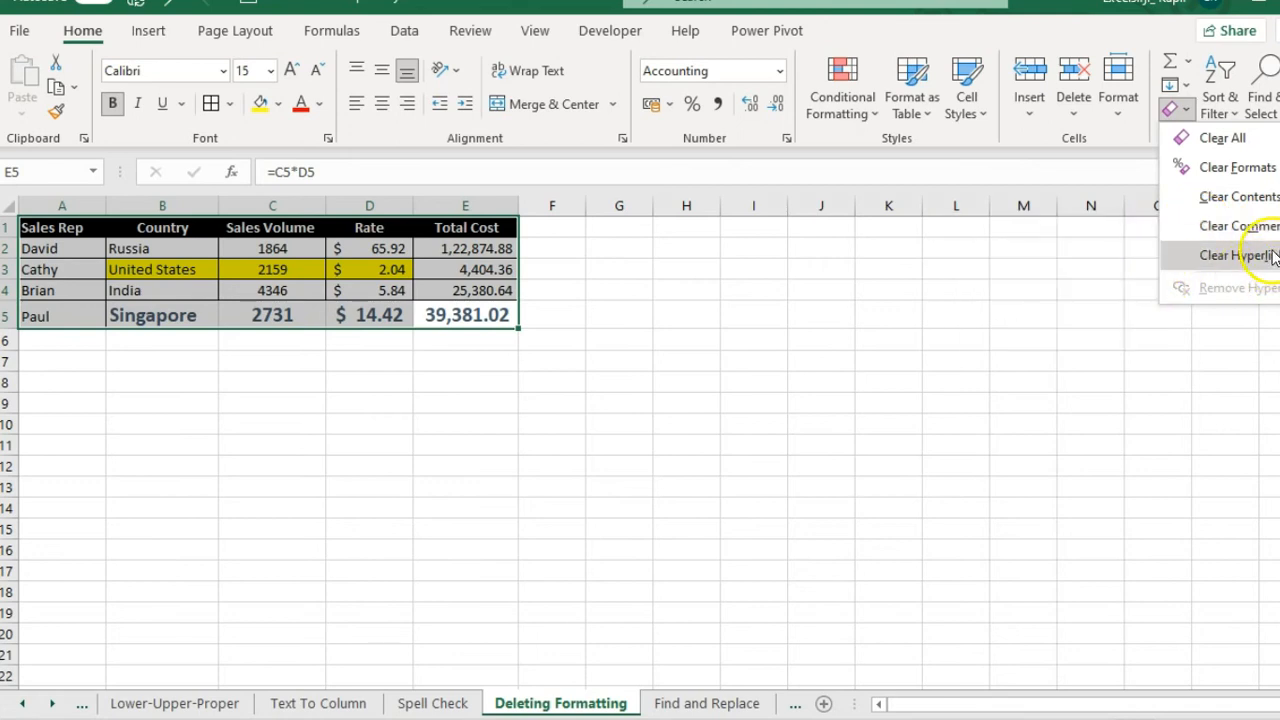
left_click(1248, 181)
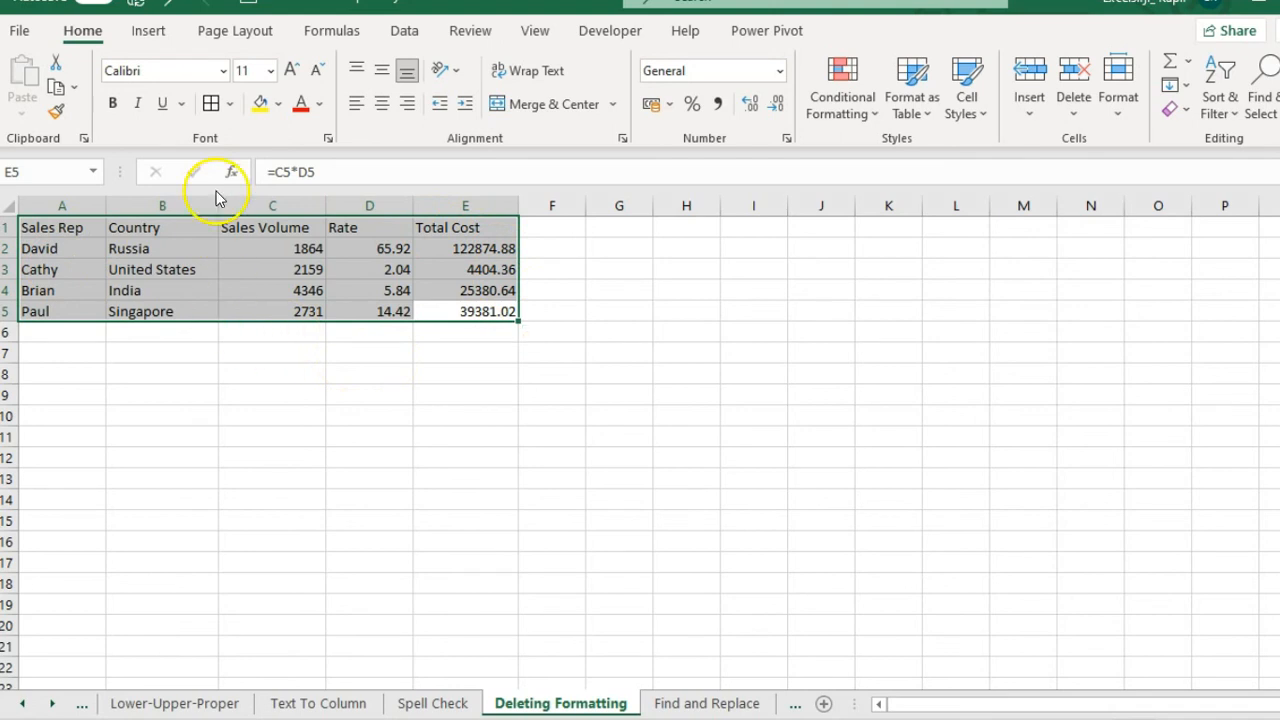
Apply all borders to the table A1:E5 and fill the header row A1:E1 with light blue.
left_click(210, 104)
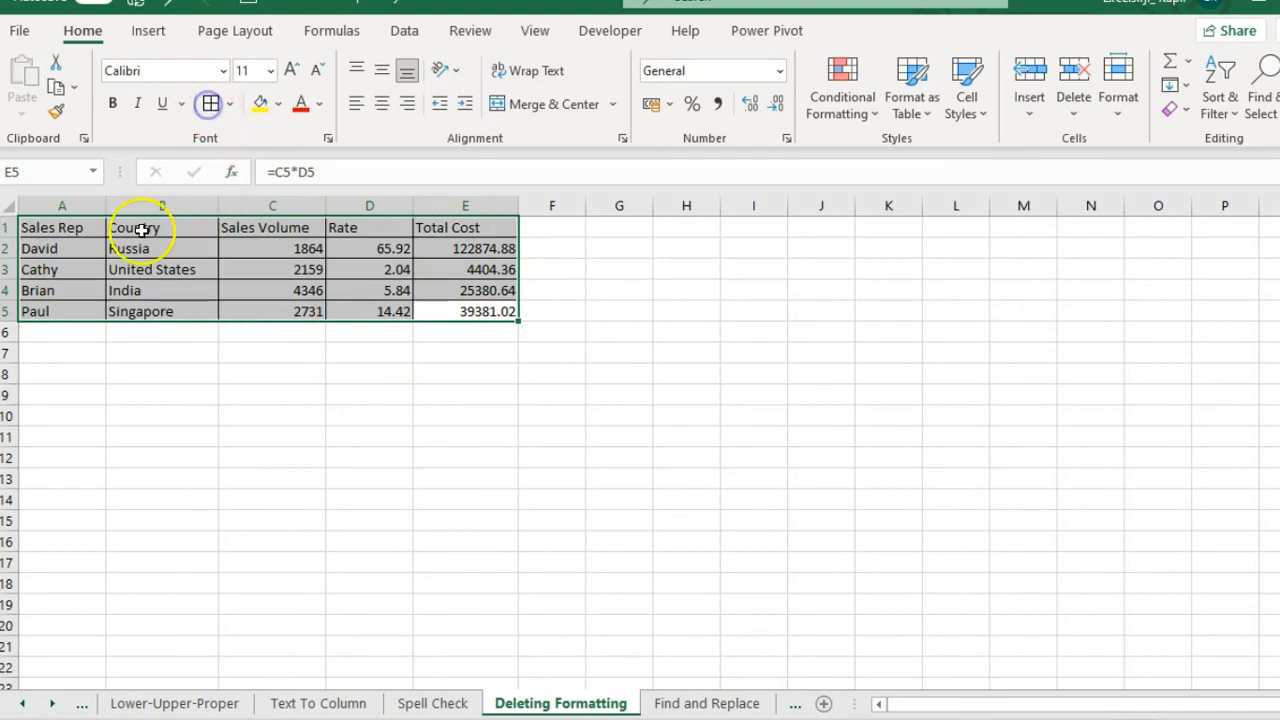
left_click_drag(51, 229, 504, 196)
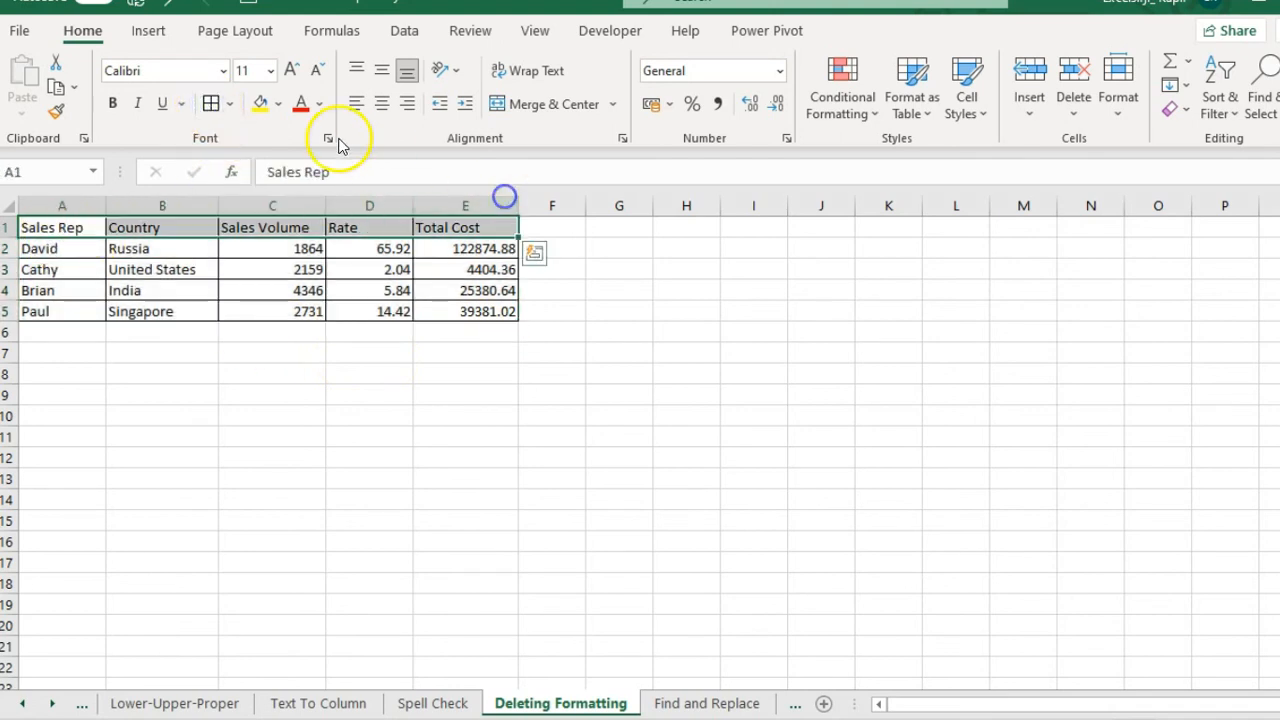
left_click(278, 104)
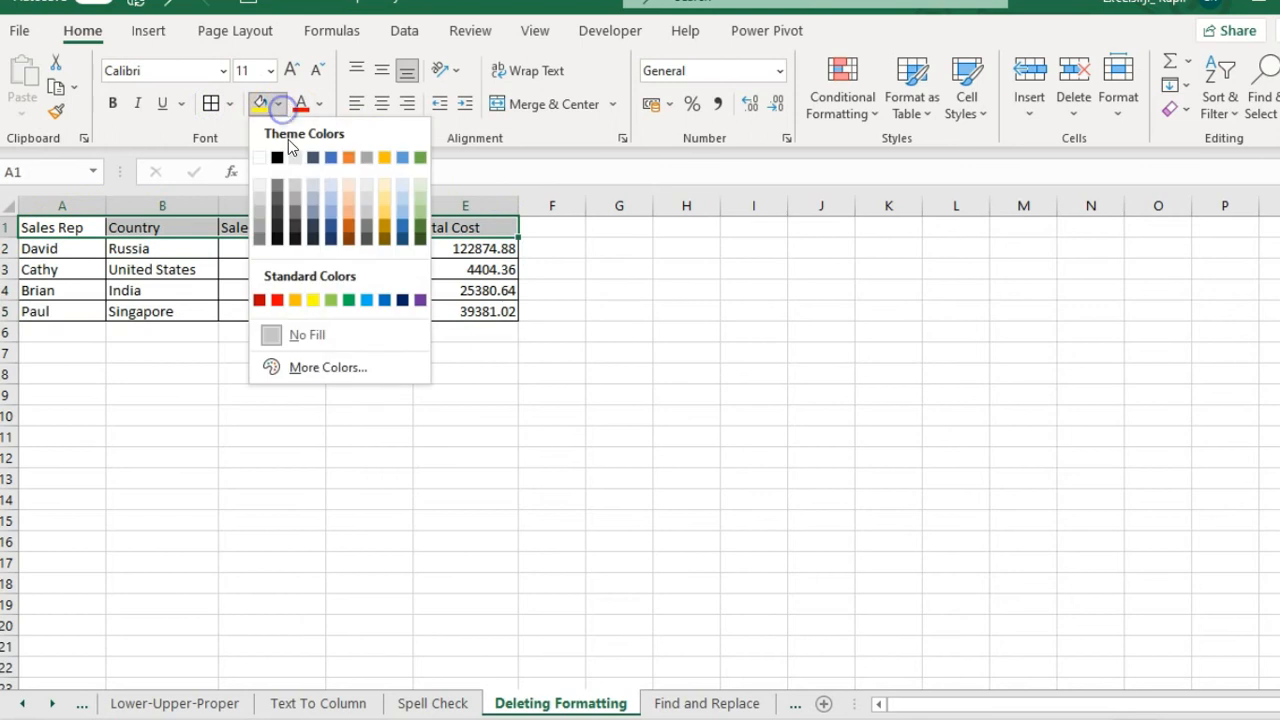
left_click(330, 202)
left_click(381, 363)
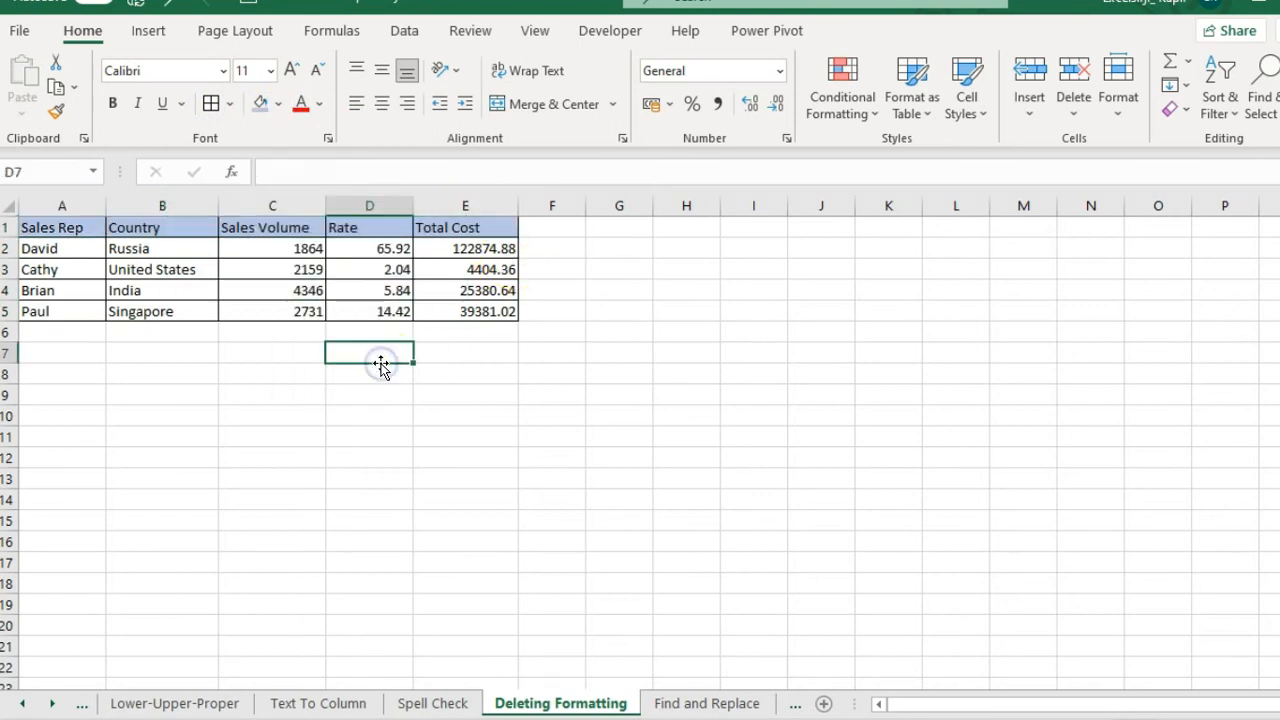
Examine the Total Cost formulas in F3 and F5 on the Find and Replace sheet and the cells they reference.
left_click(718, 700)
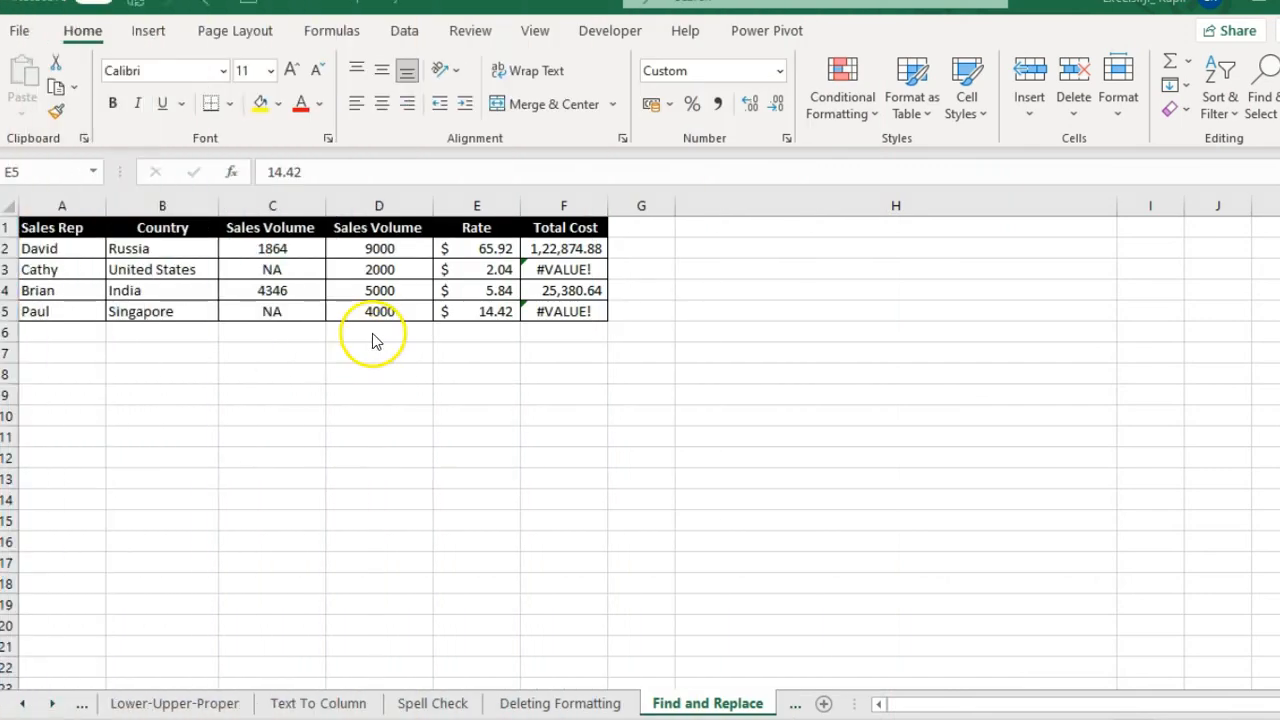
left_click(373, 335)
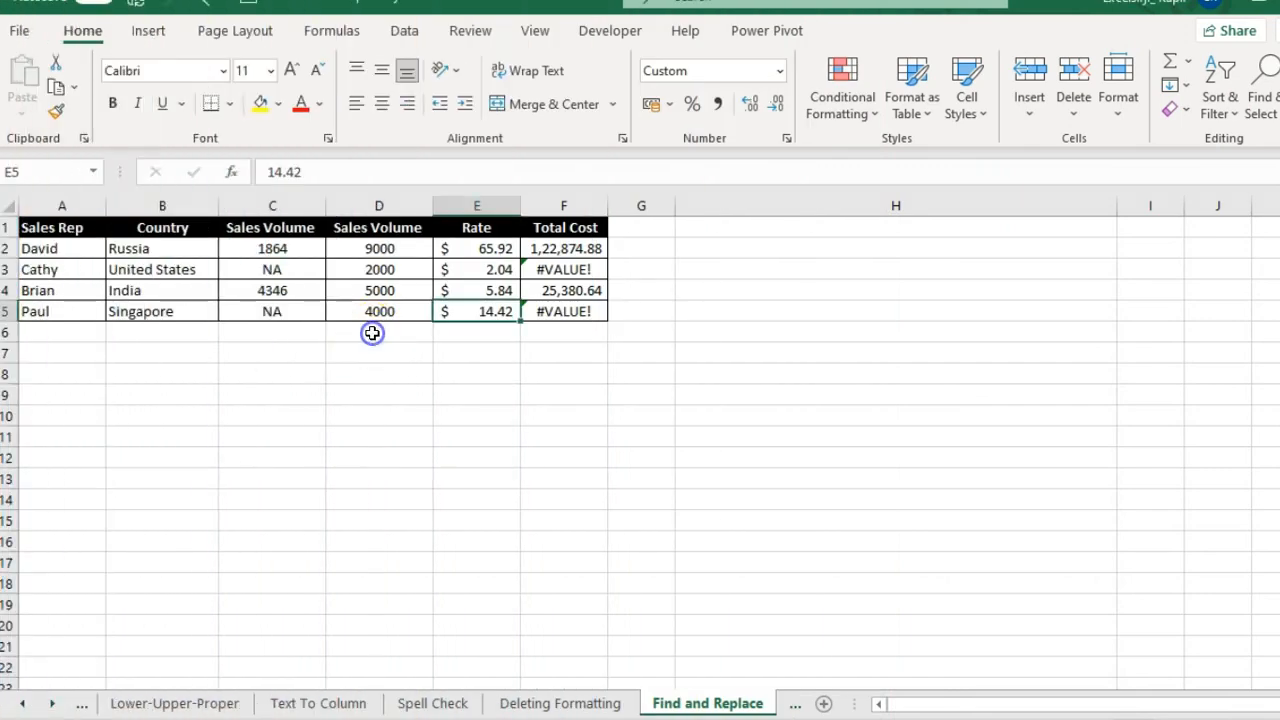
left_click(548, 269)
left_click(598, 313)
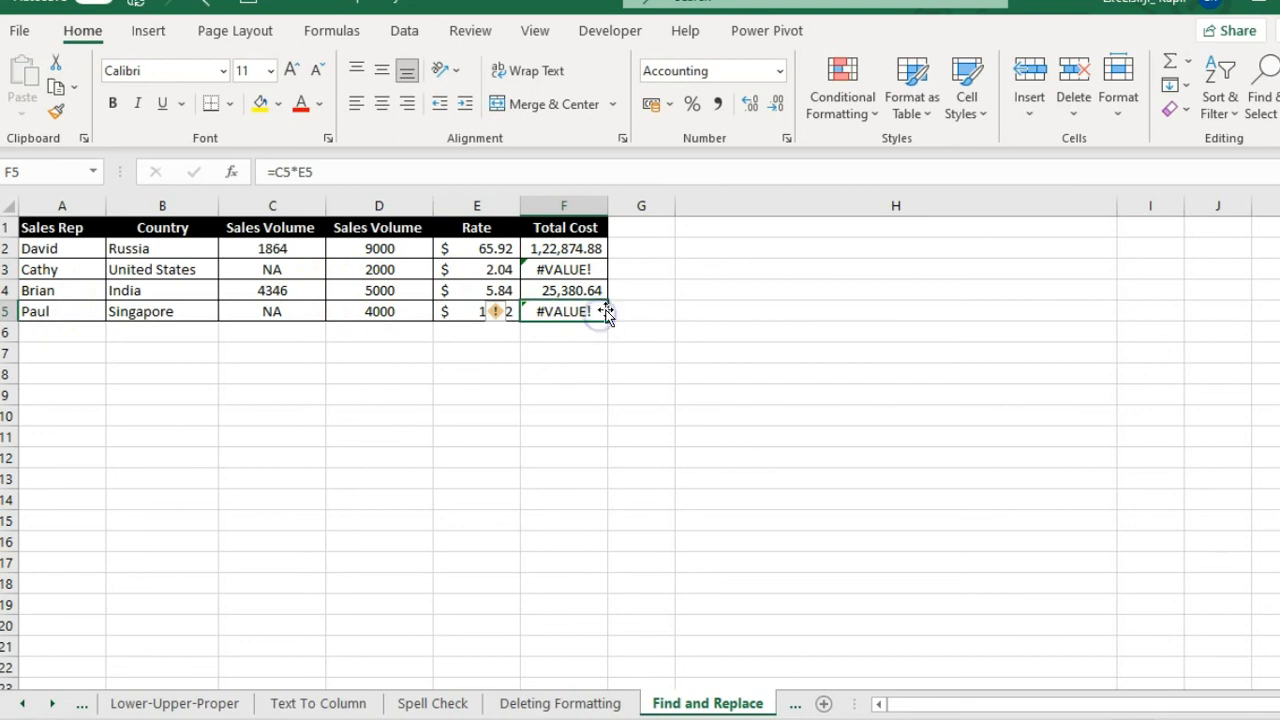
left_click(586, 272)
key("F2")
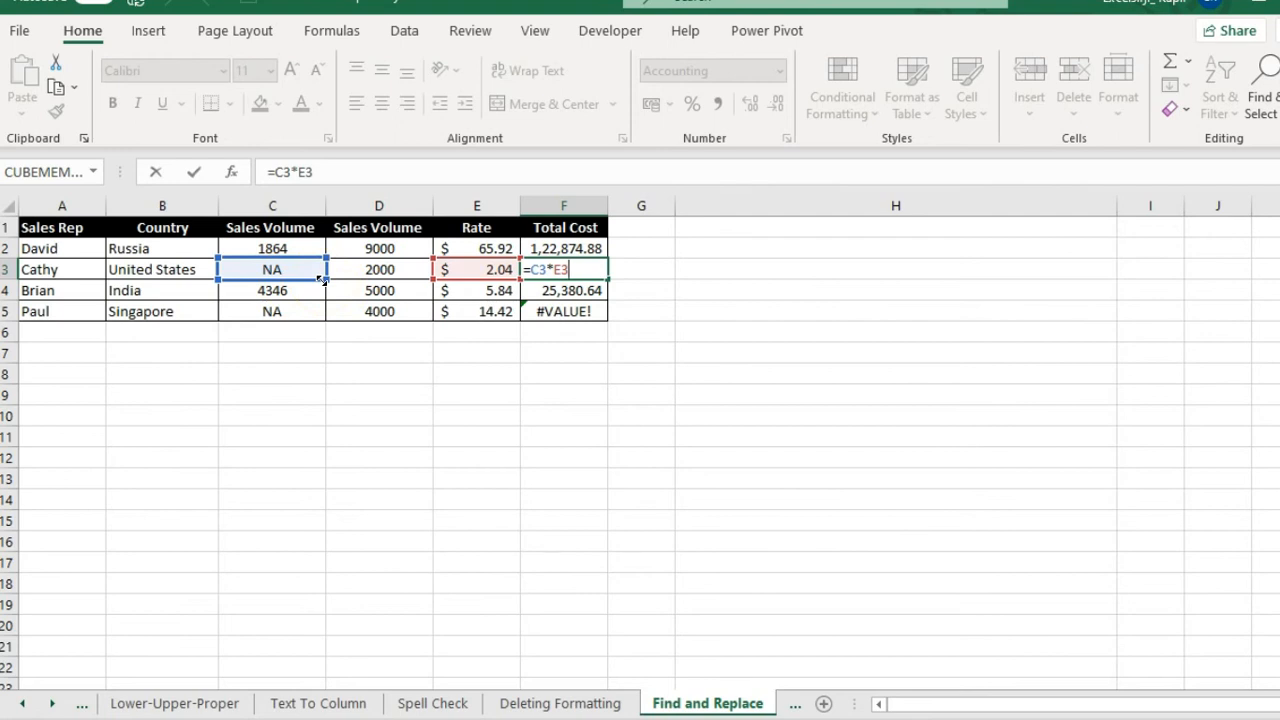
key("Escape")
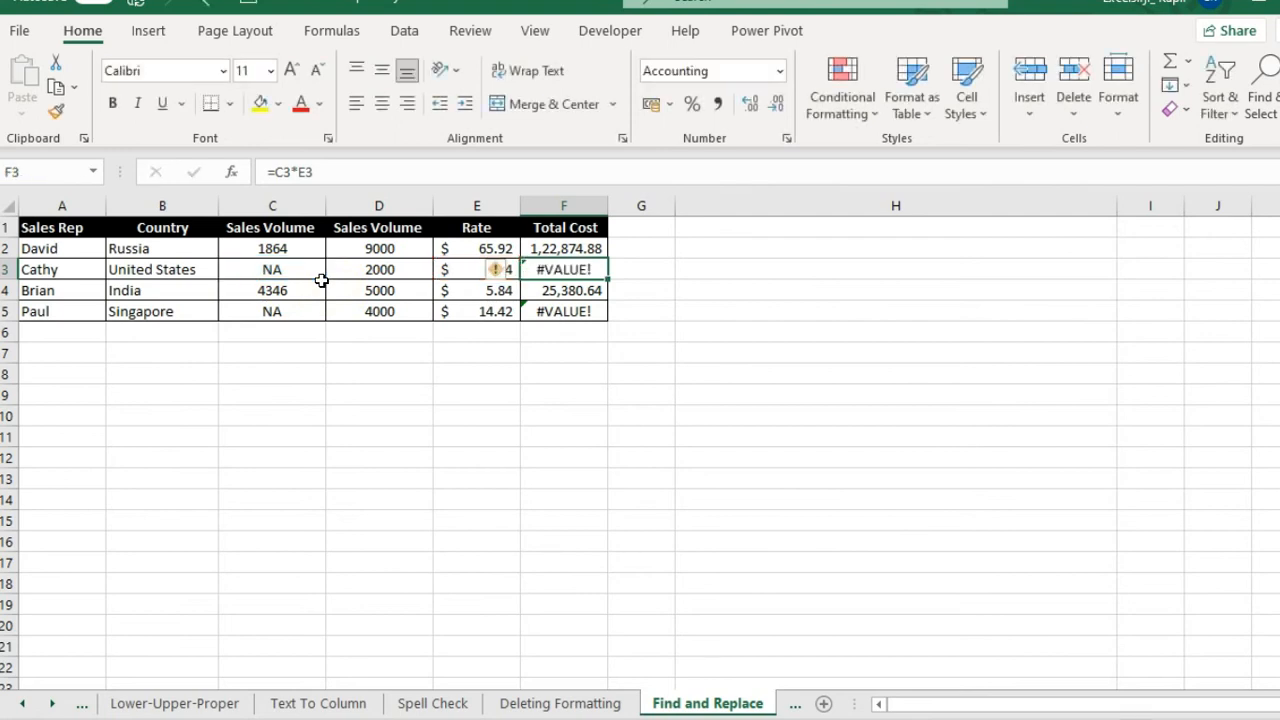
Replace every NA on the Find and Replace sheet with nothing, leaving those Sales Volume cells blank.
left_click(310, 270)
key("ctrl+h")
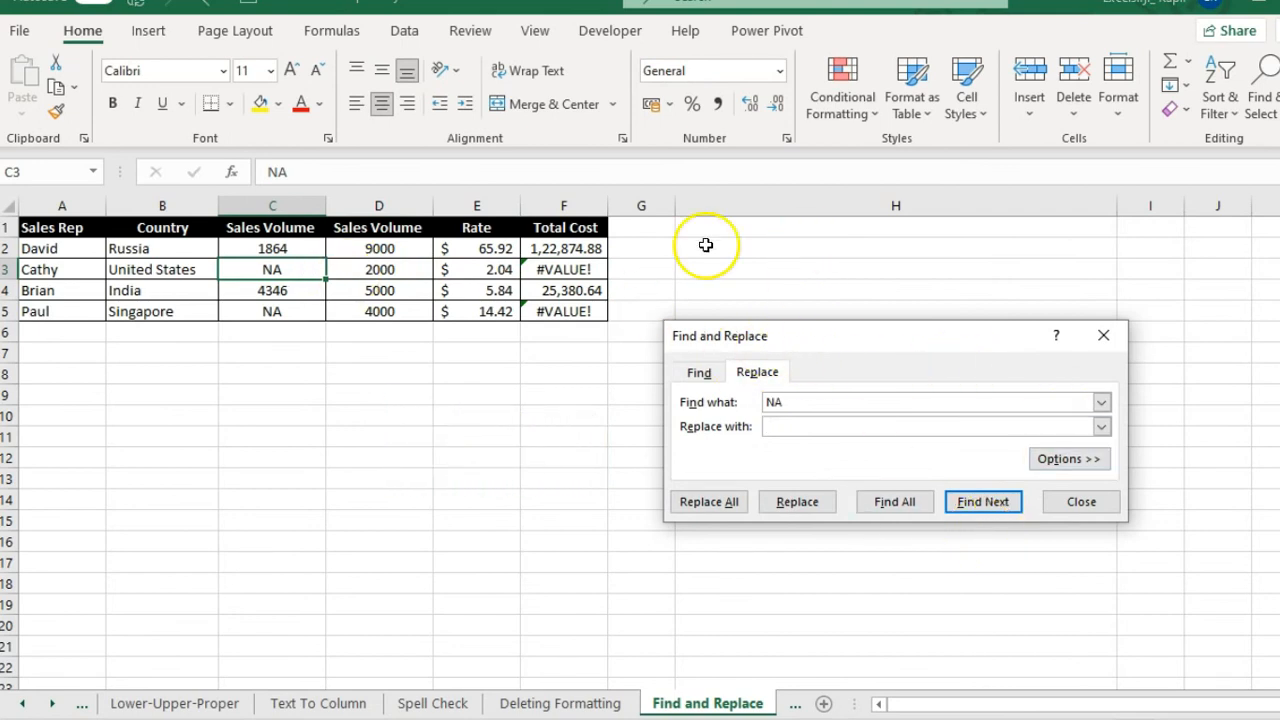
key("Escape")
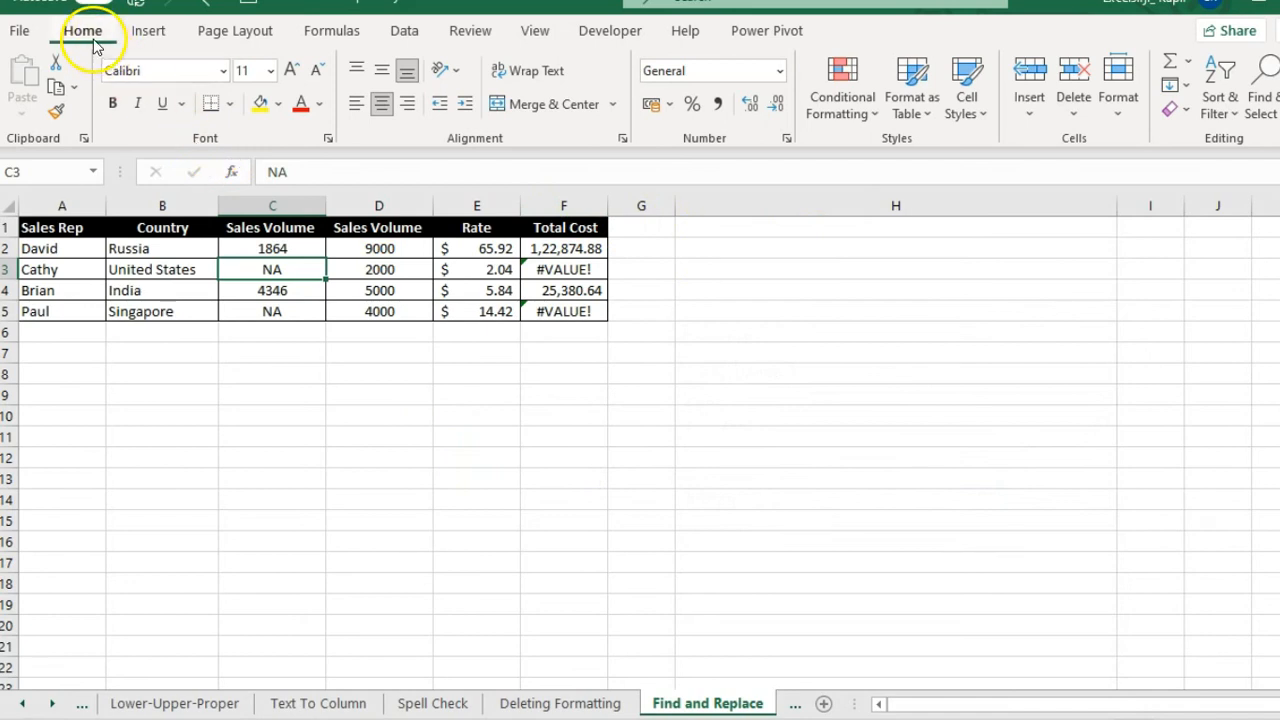
left_click(1260, 97)
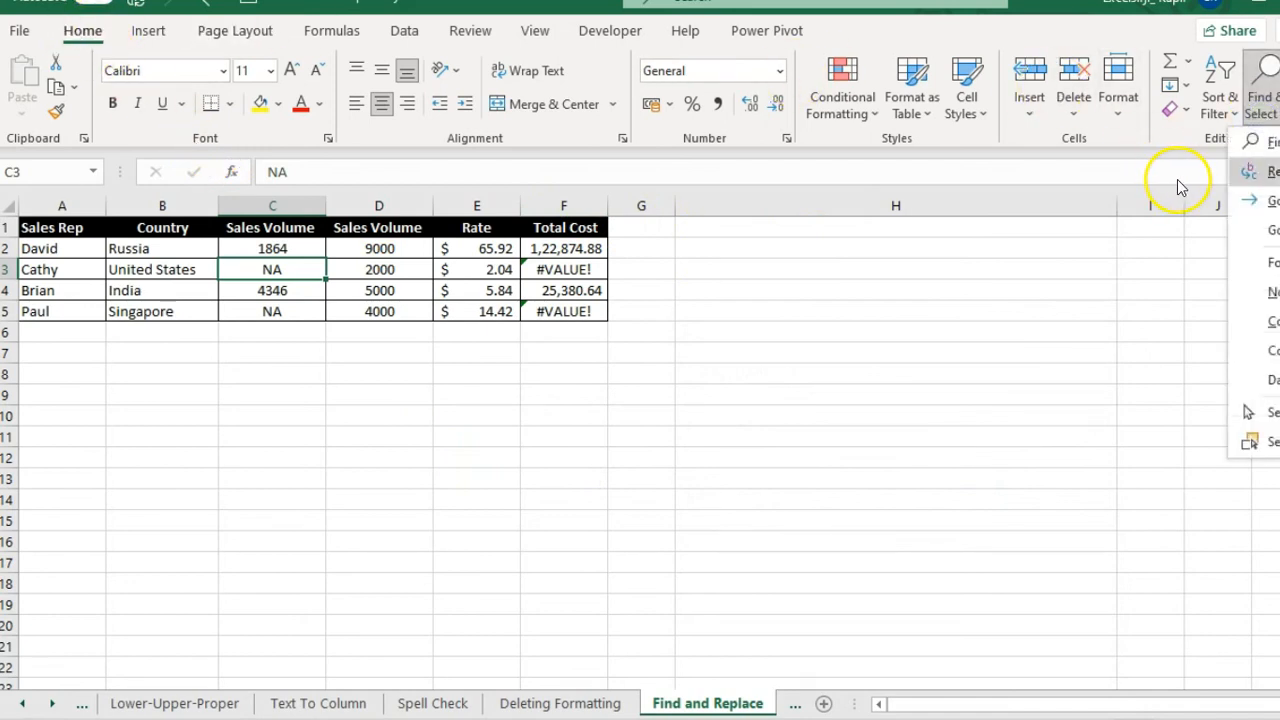
key("ctrl+h")
left_click(931, 450)
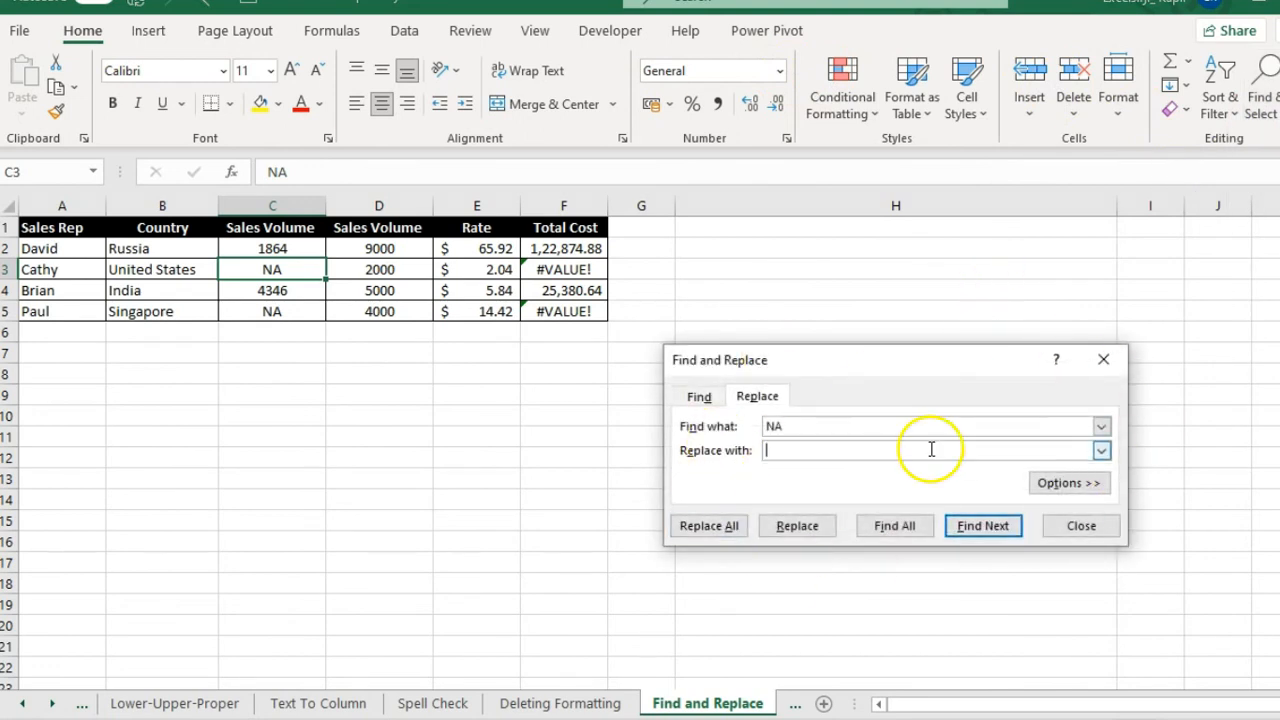
left_click(887, 452)
left_click(814, 420)
left_click(796, 450)
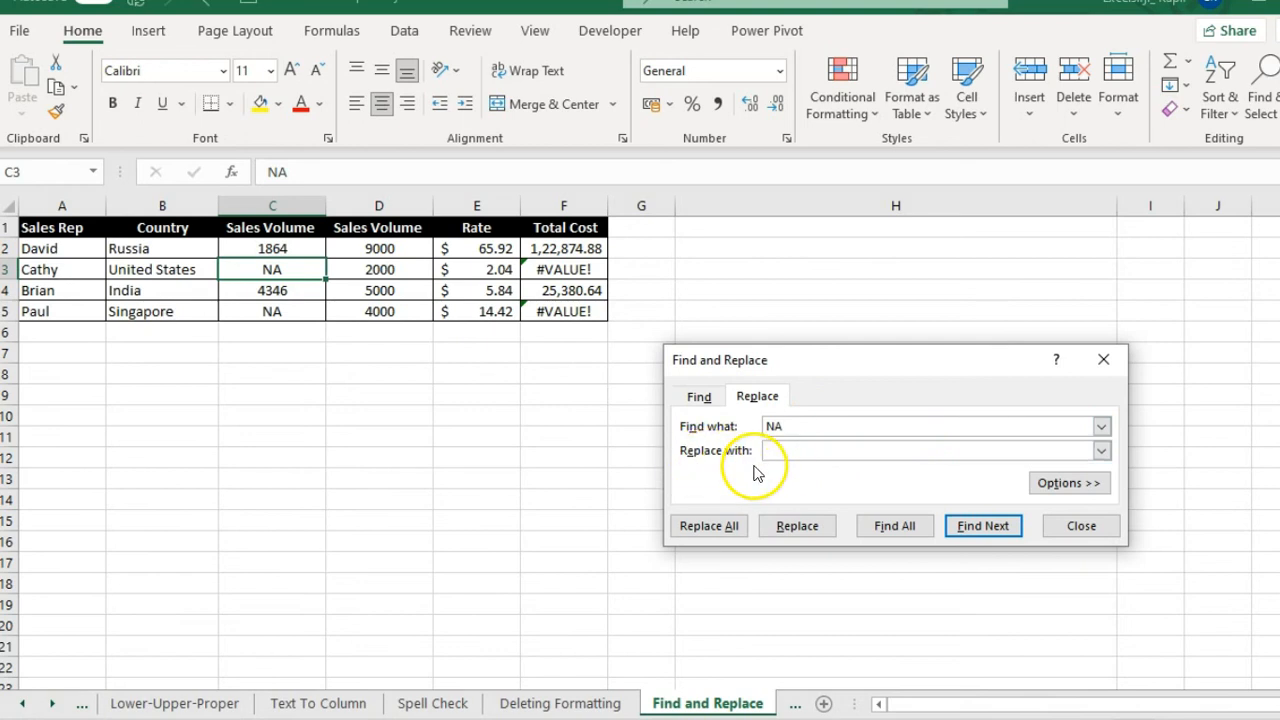
left_click(709, 526)
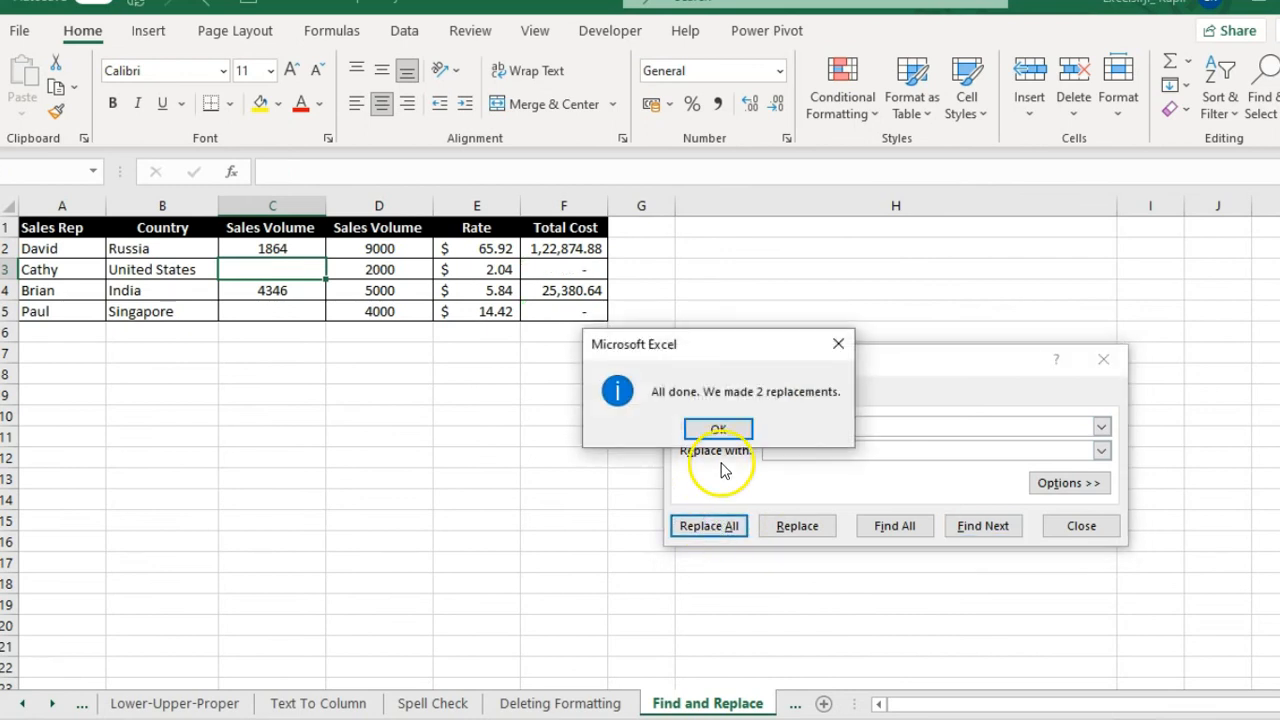
left_click(718, 430)
left_click(1105, 530)
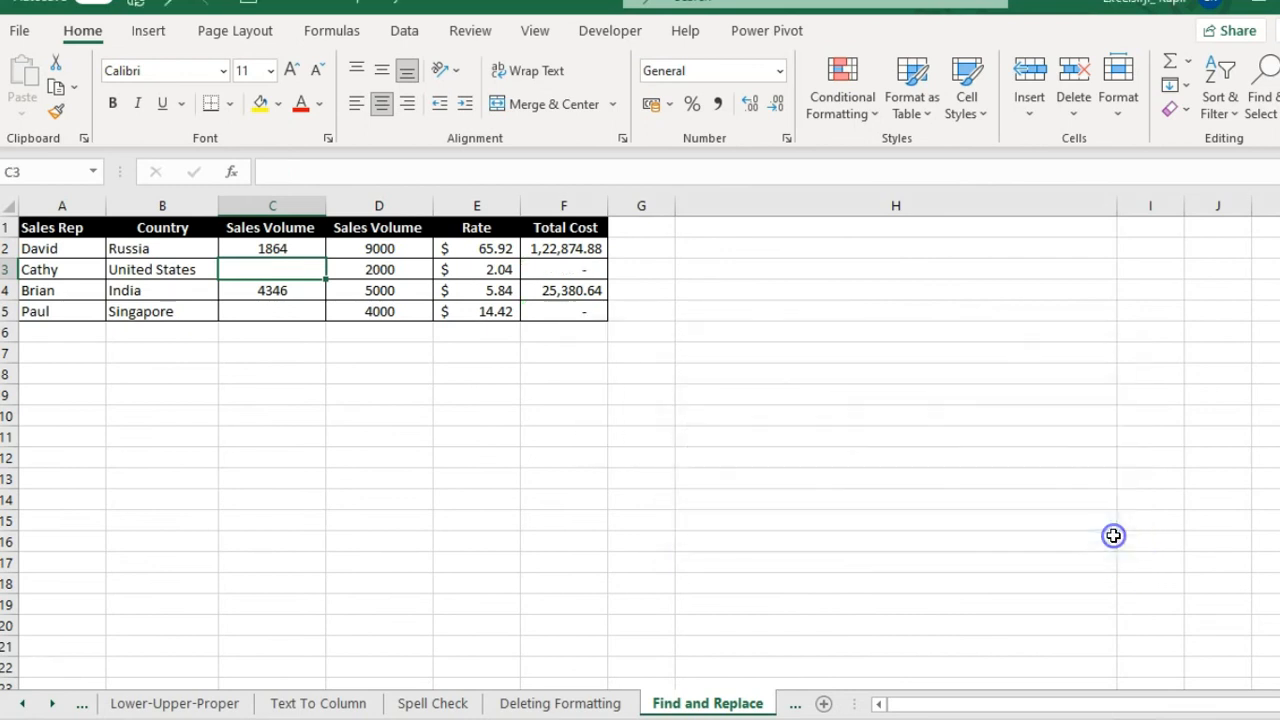
Check the Total Cost formulas and replace all occurrences of =C with =D so they use the second Sales Volume column.
left_click(589, 272)
left_click(585, 311)
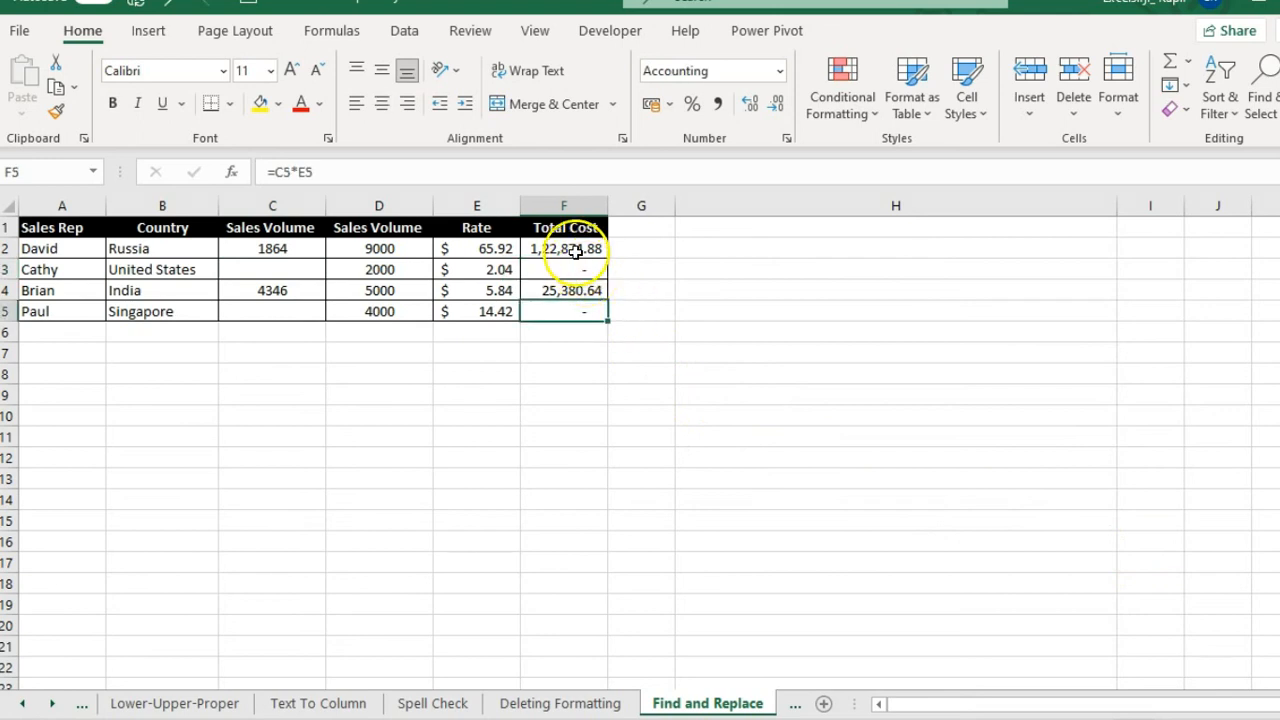
left_click(576, 248)
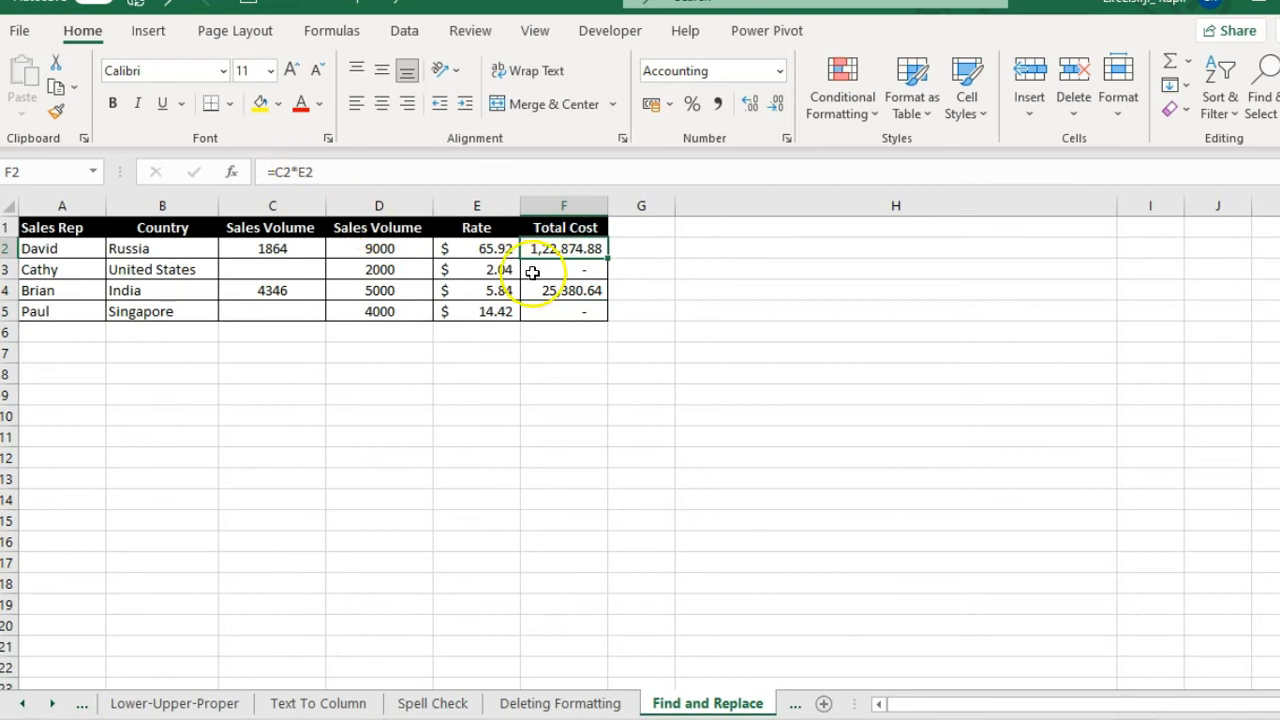
key("F2")
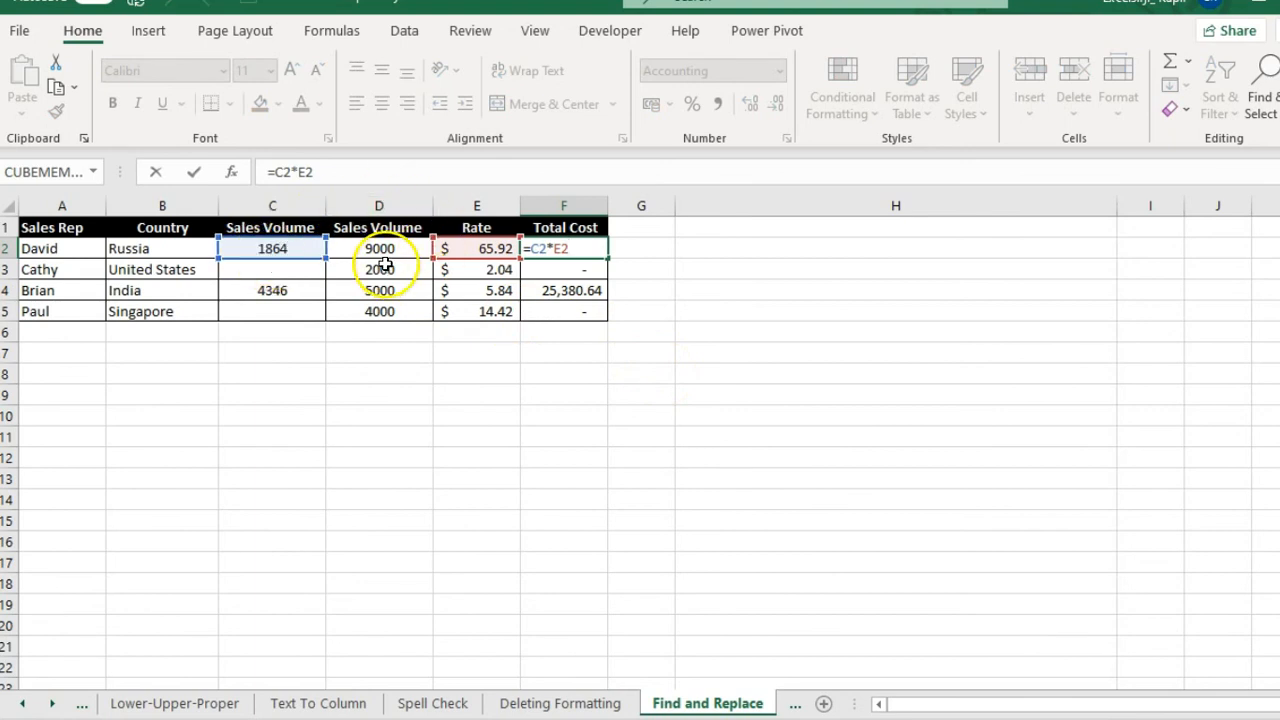
key("Escape")
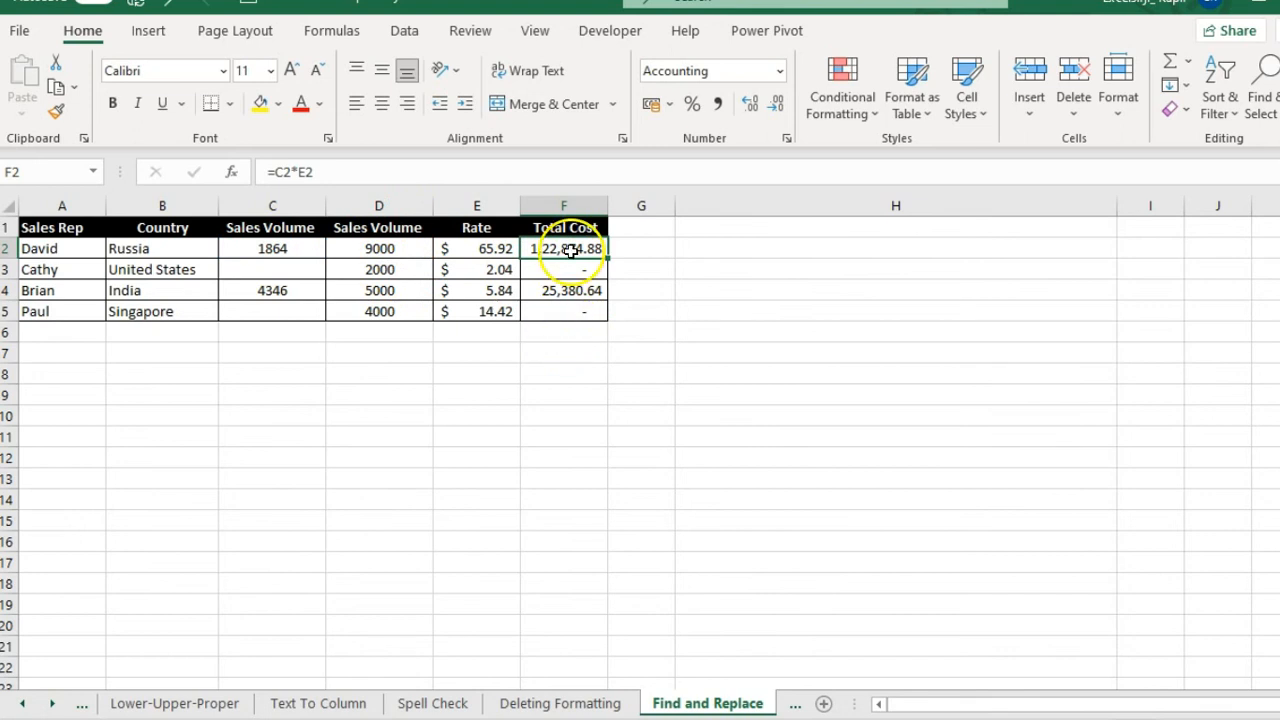
left_click(573, 252)
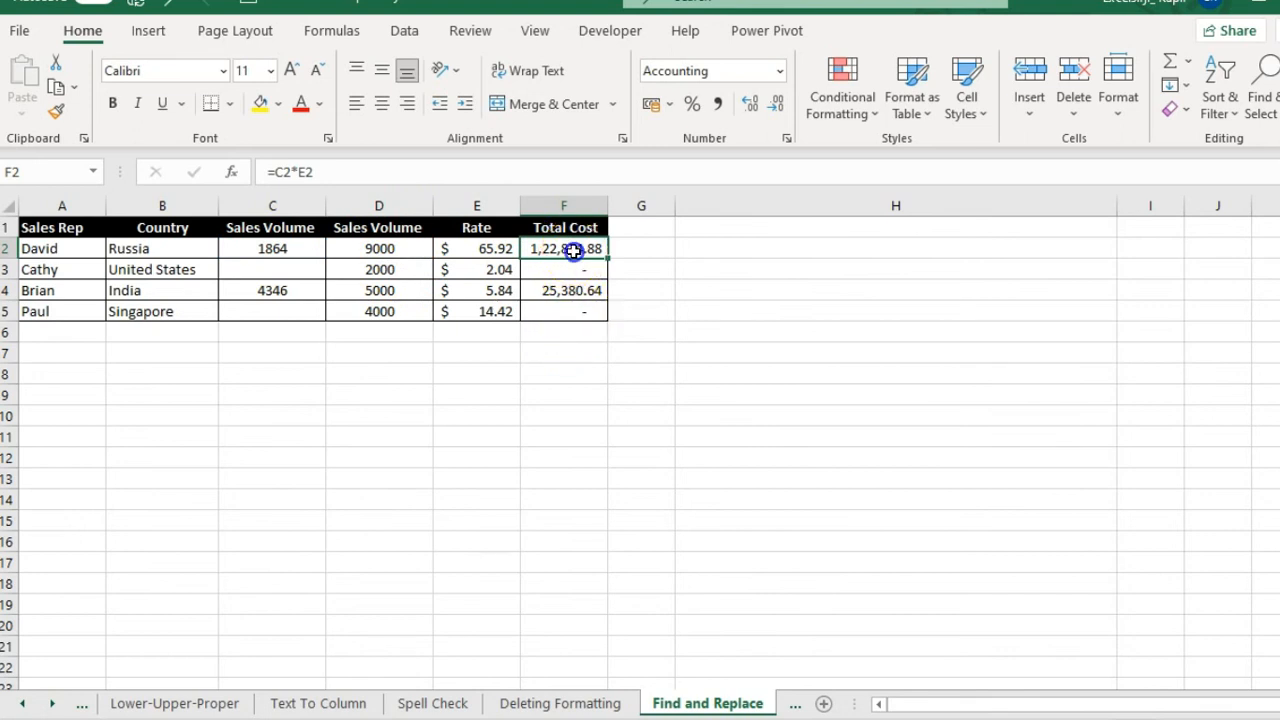
key("ctrl+h")
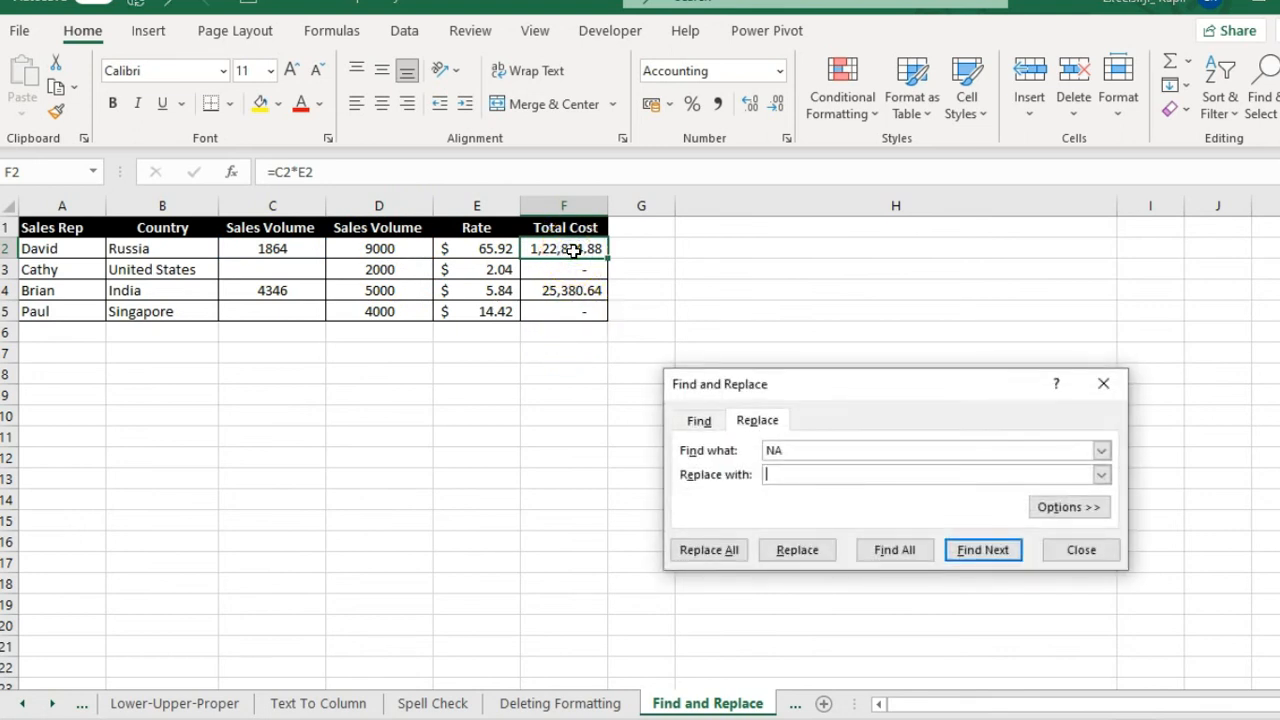
type("=C")
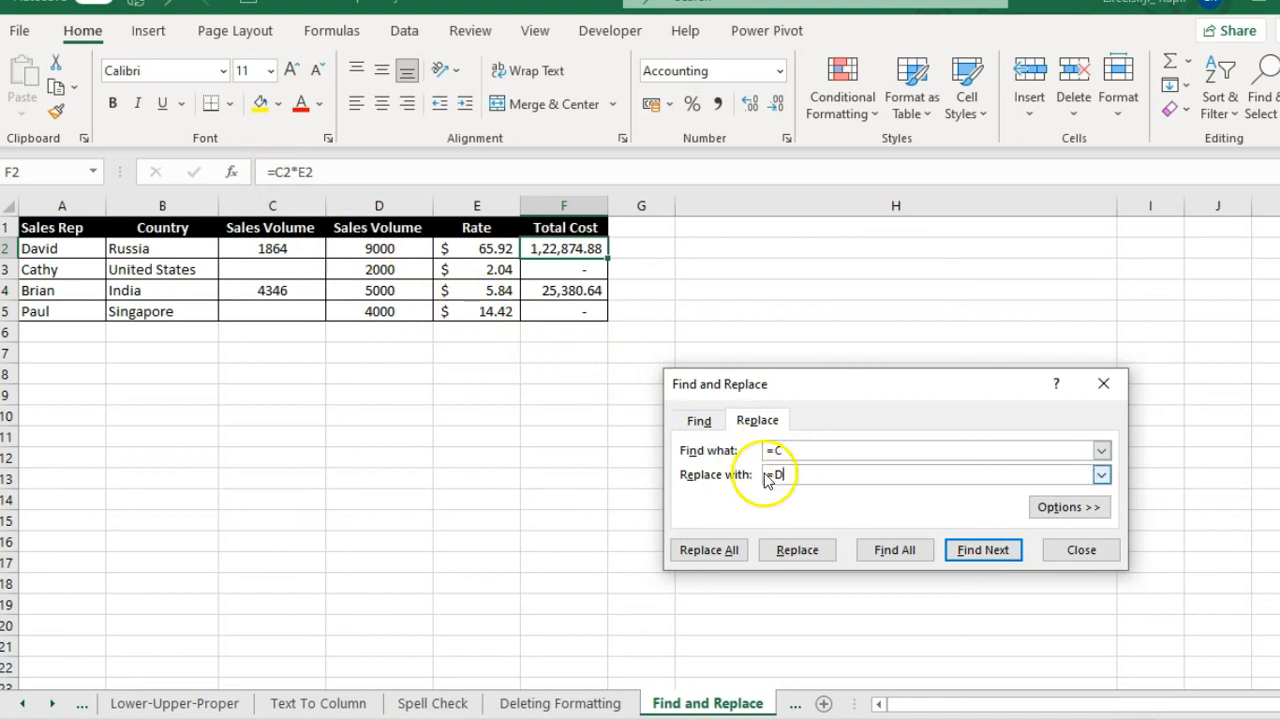
left_click(712, 550)
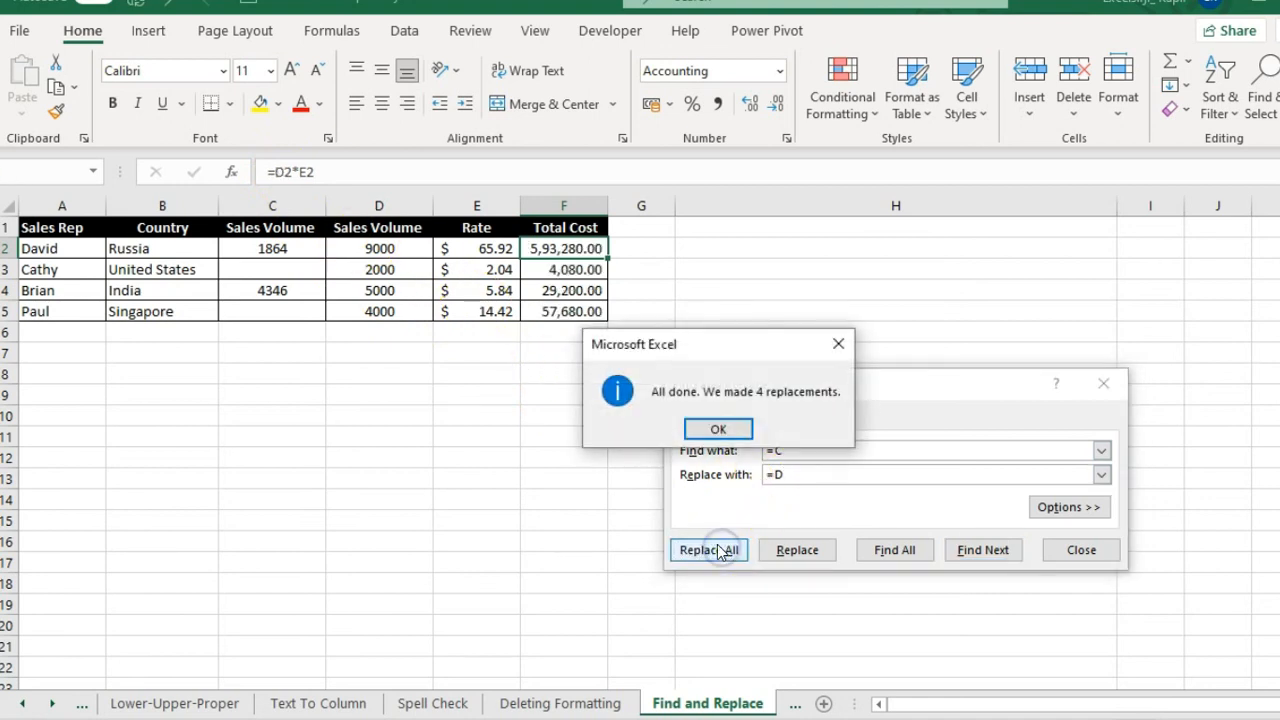
left_click(731, 427)
left_click(1088, 552)
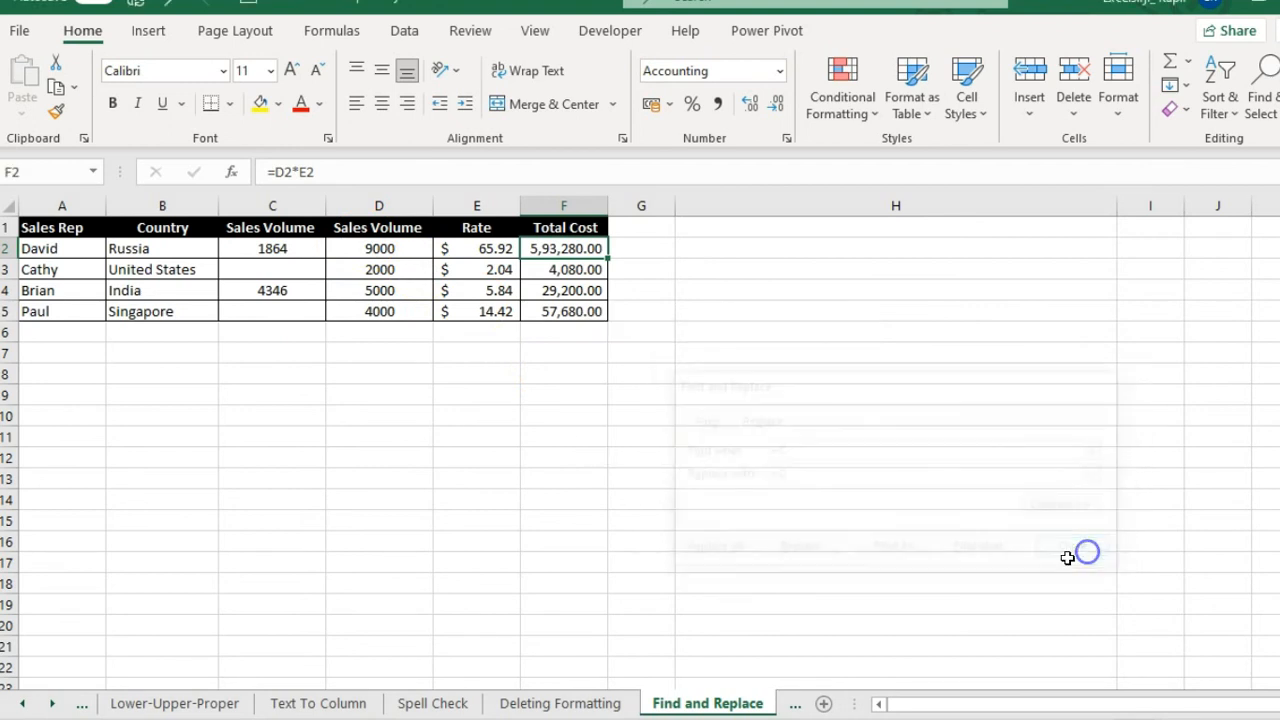
left_click(665, 421)
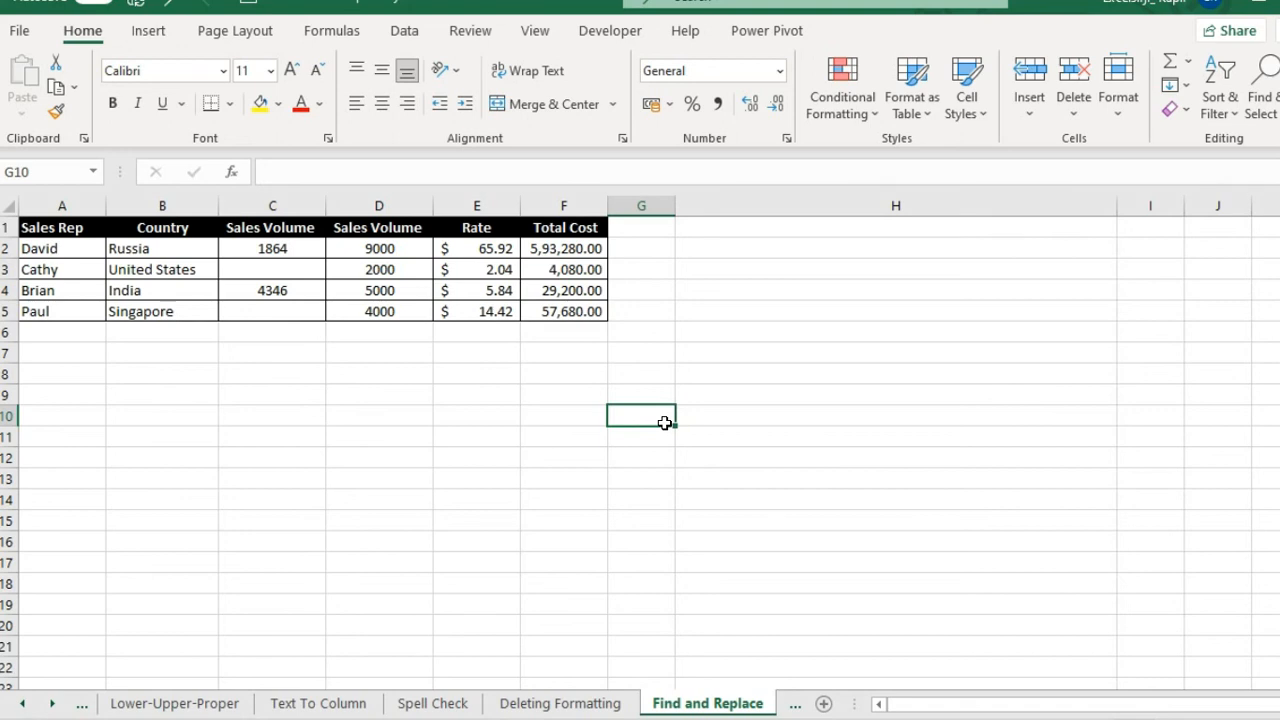
Examine the line breaks within the employee details in cell A2 of the Find and Replace1 sheet.
left_click(53, 705)
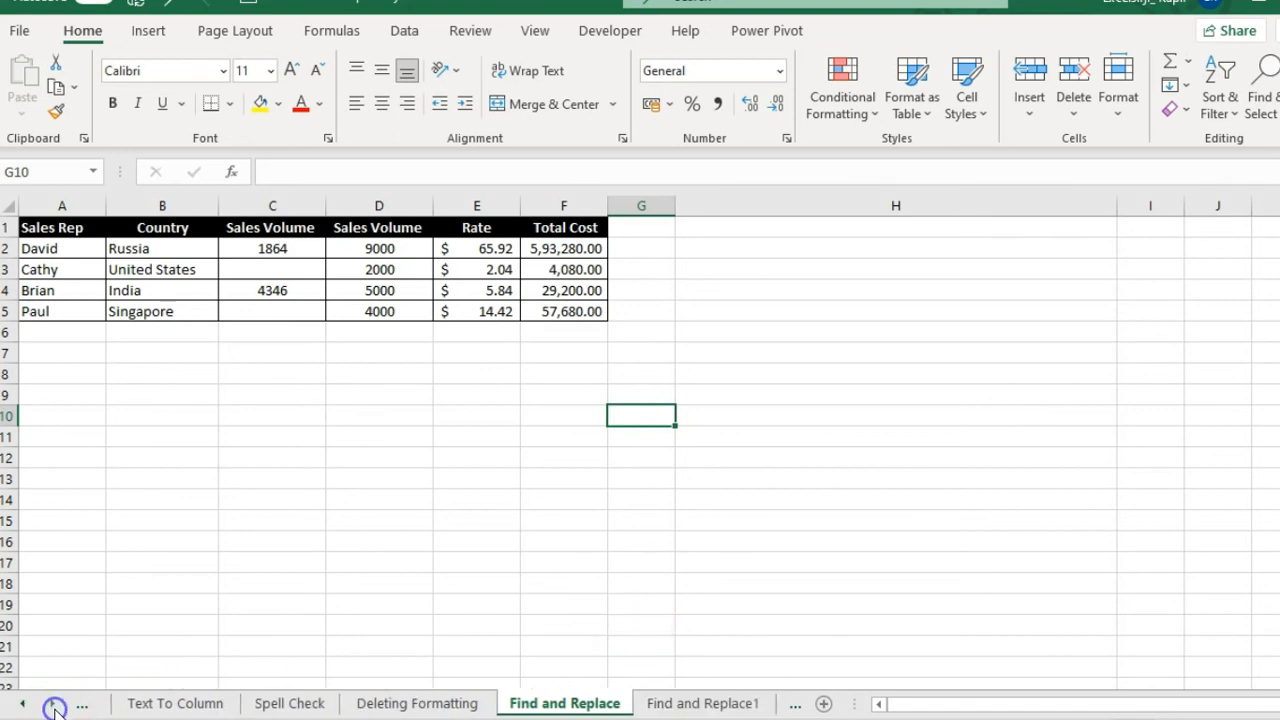
left_click(702, 703)
left_click(248, 426)
left_click(189, 268)
key("ctrl+shift+Down")
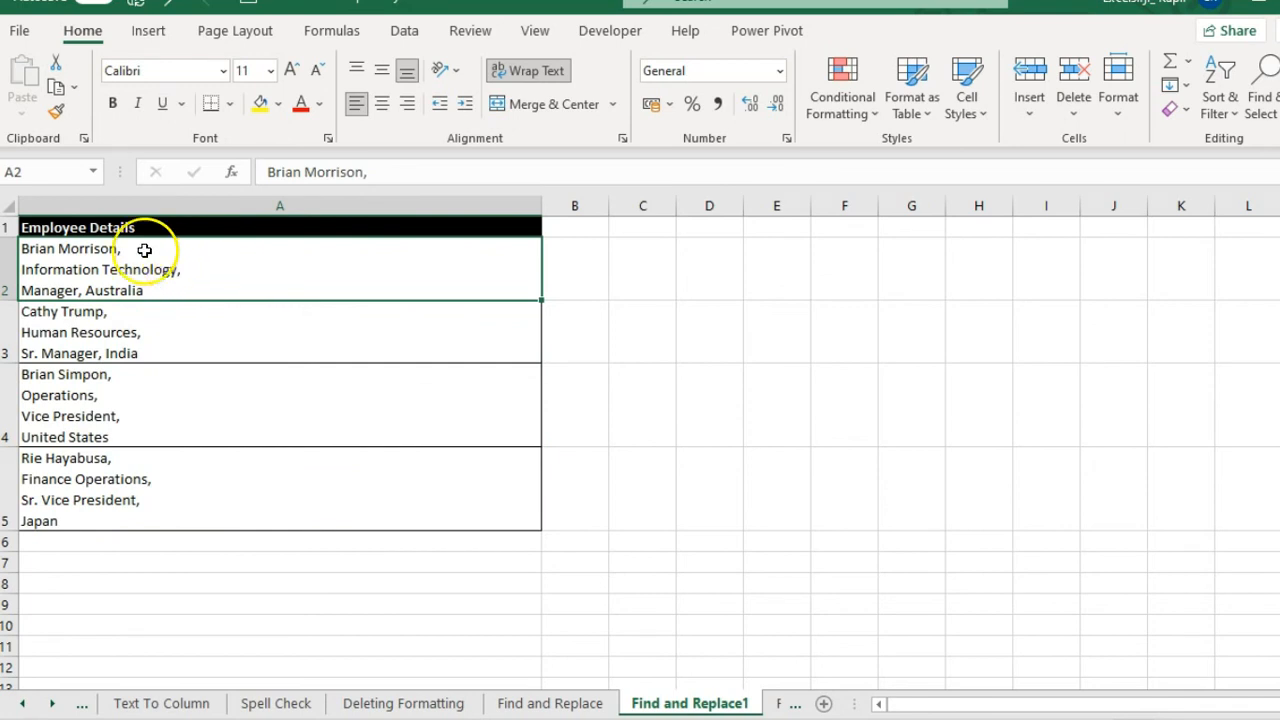
double_click(146, 250)
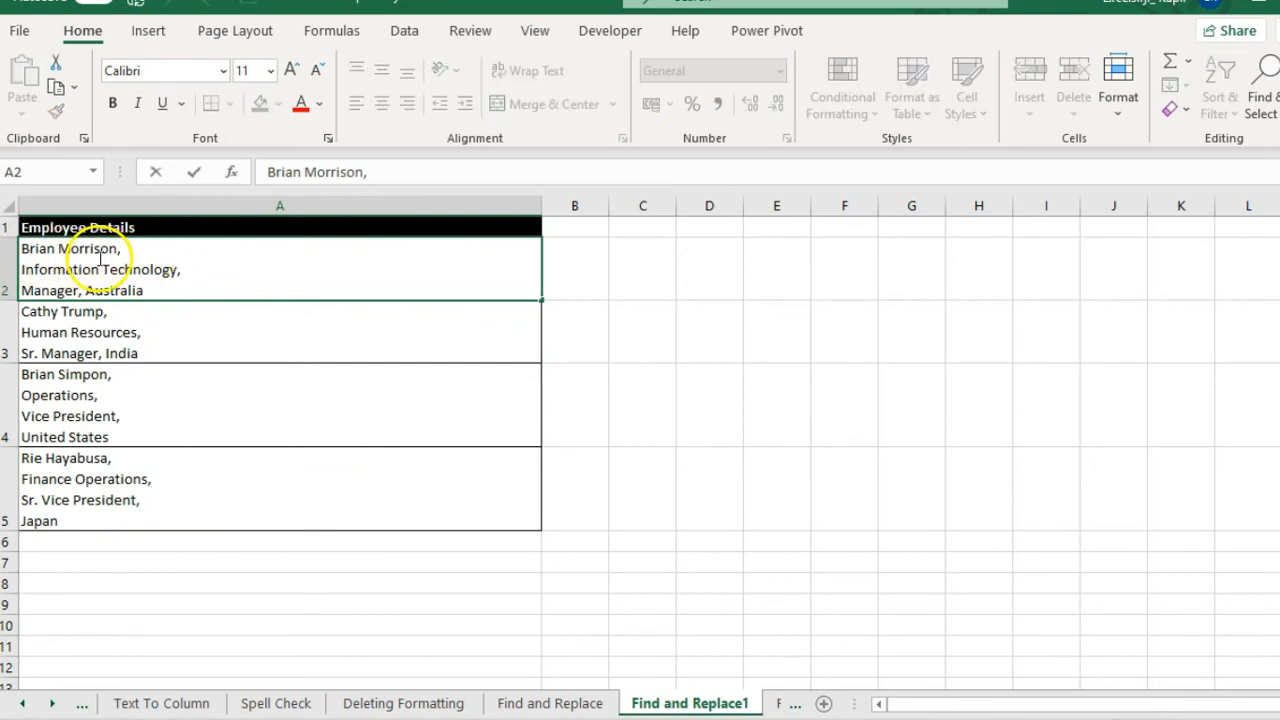
left_click(172, 287)
left_click_drag(182, 271, 10, 264)
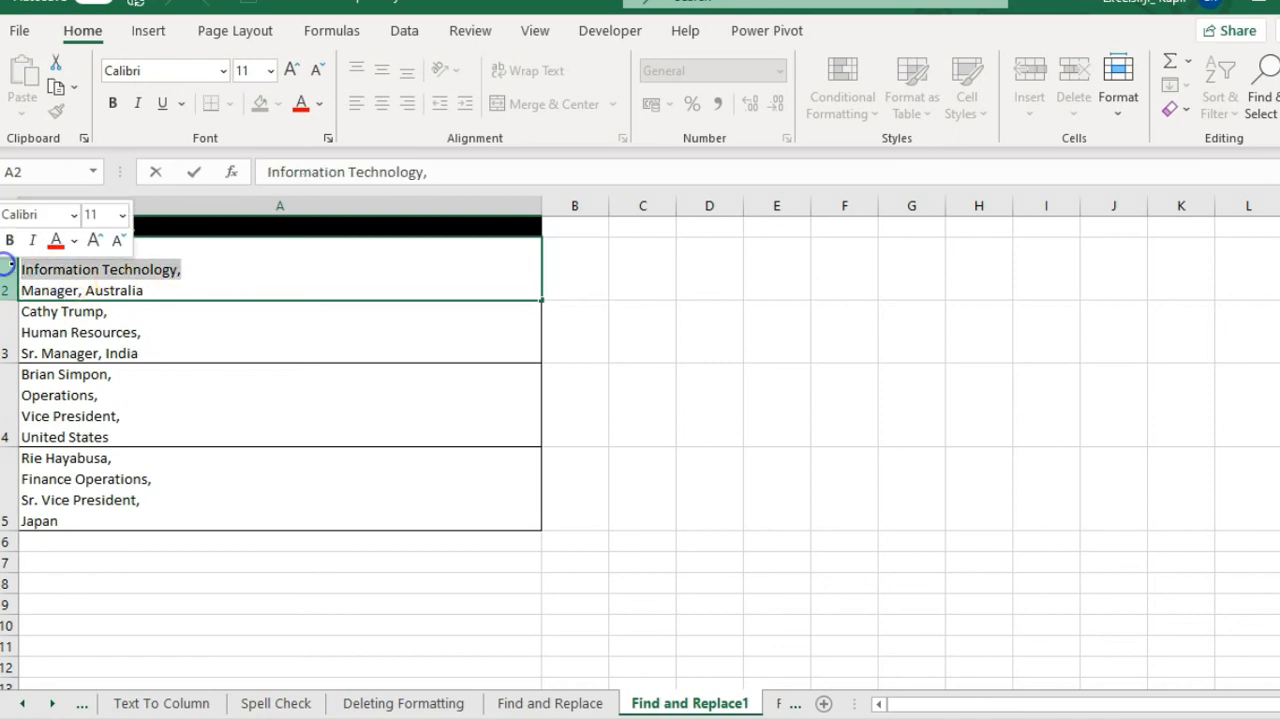
left_click(190, 272)
left_click_drag(191, 272, 14, 284)
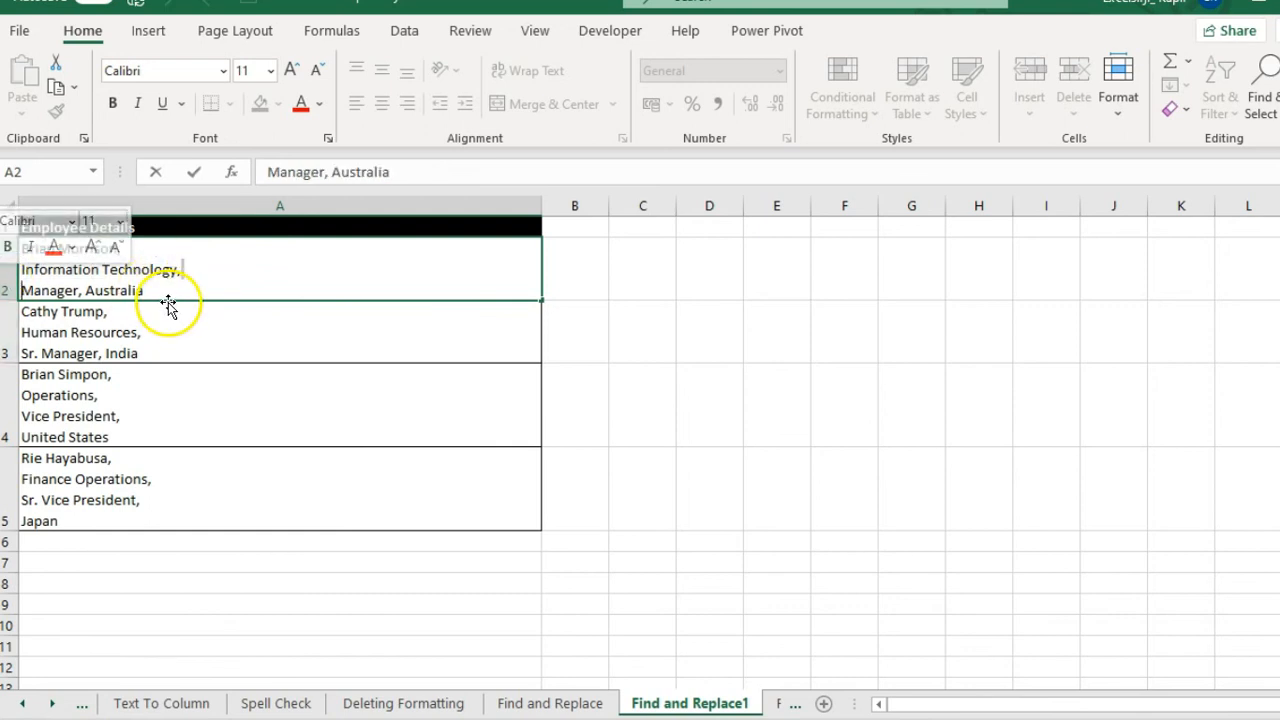
key("Escape")
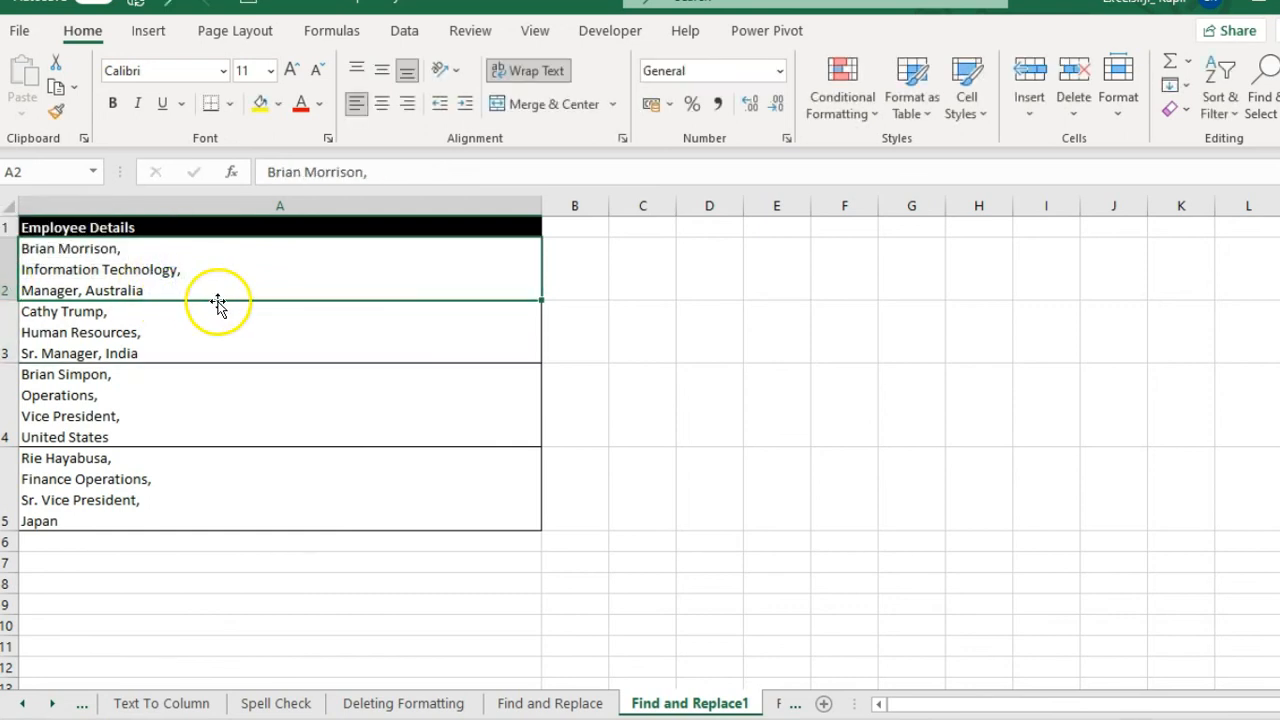
Replace all line breaks in the employee details A2:A5 with a space and turn off text wrapping for those cells.
left_click_drag(149, 290, 151, 513)
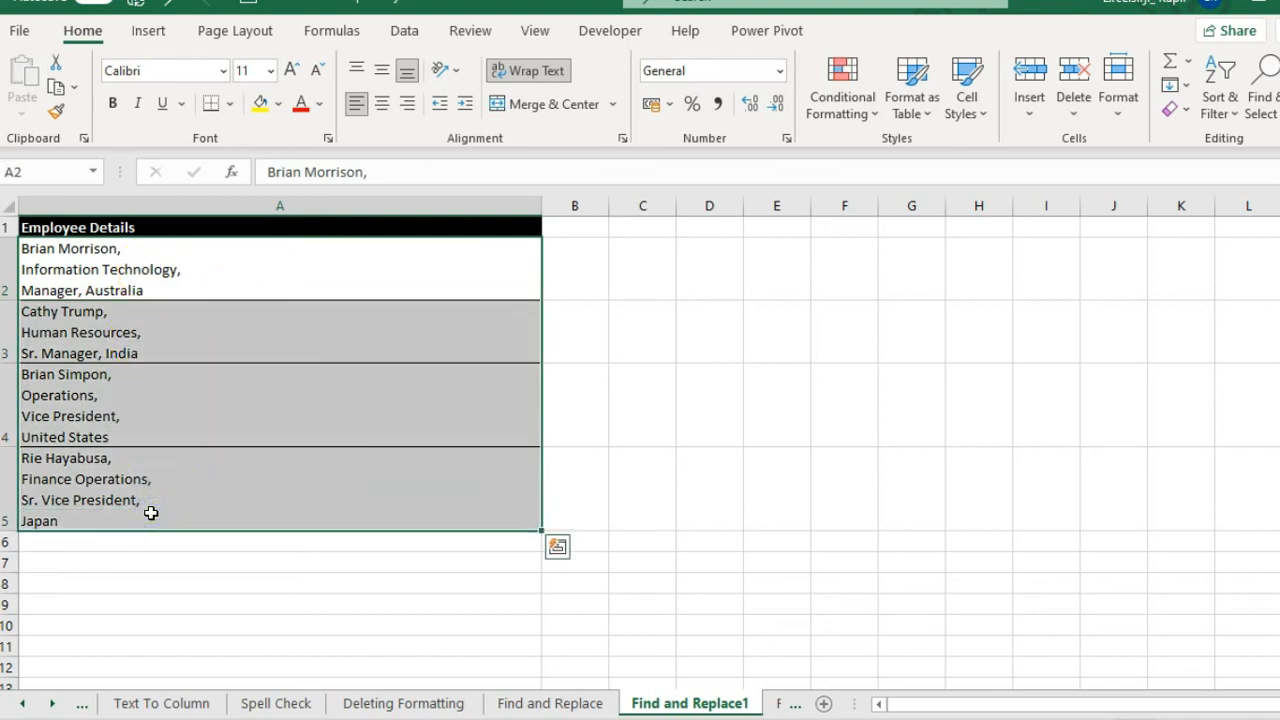
key("ctrl+h")
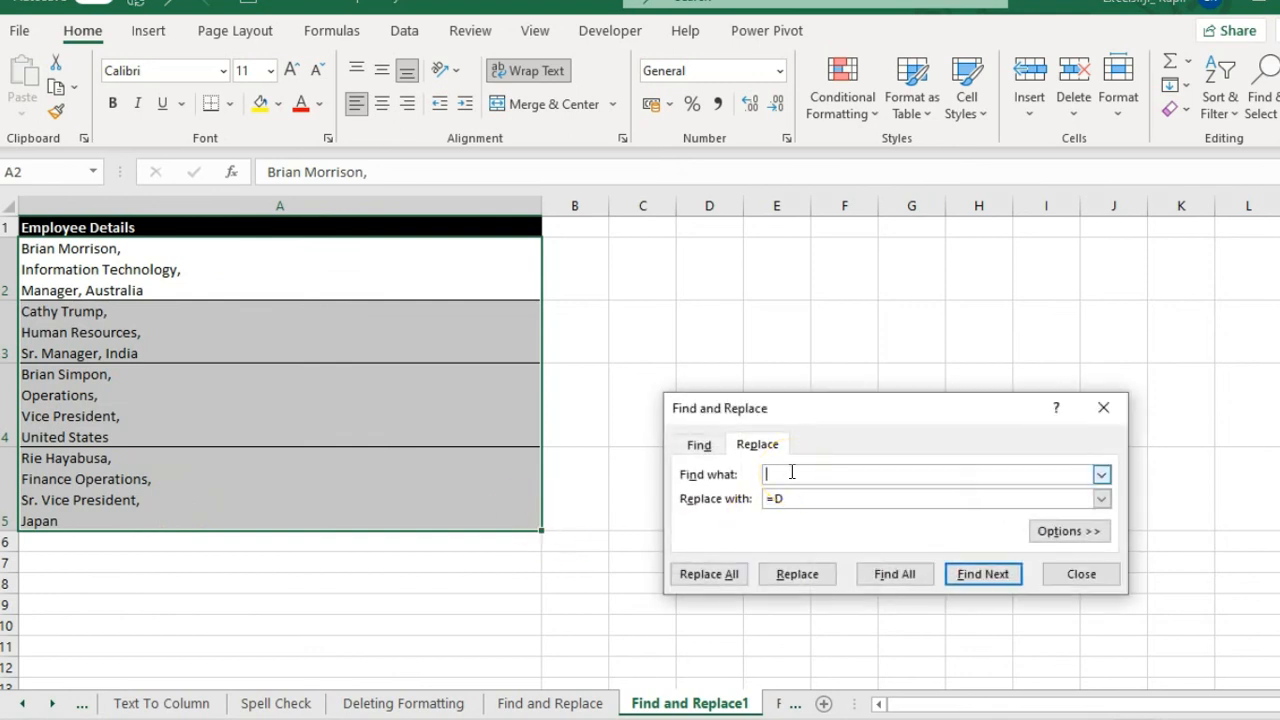
key("ctrl+j")
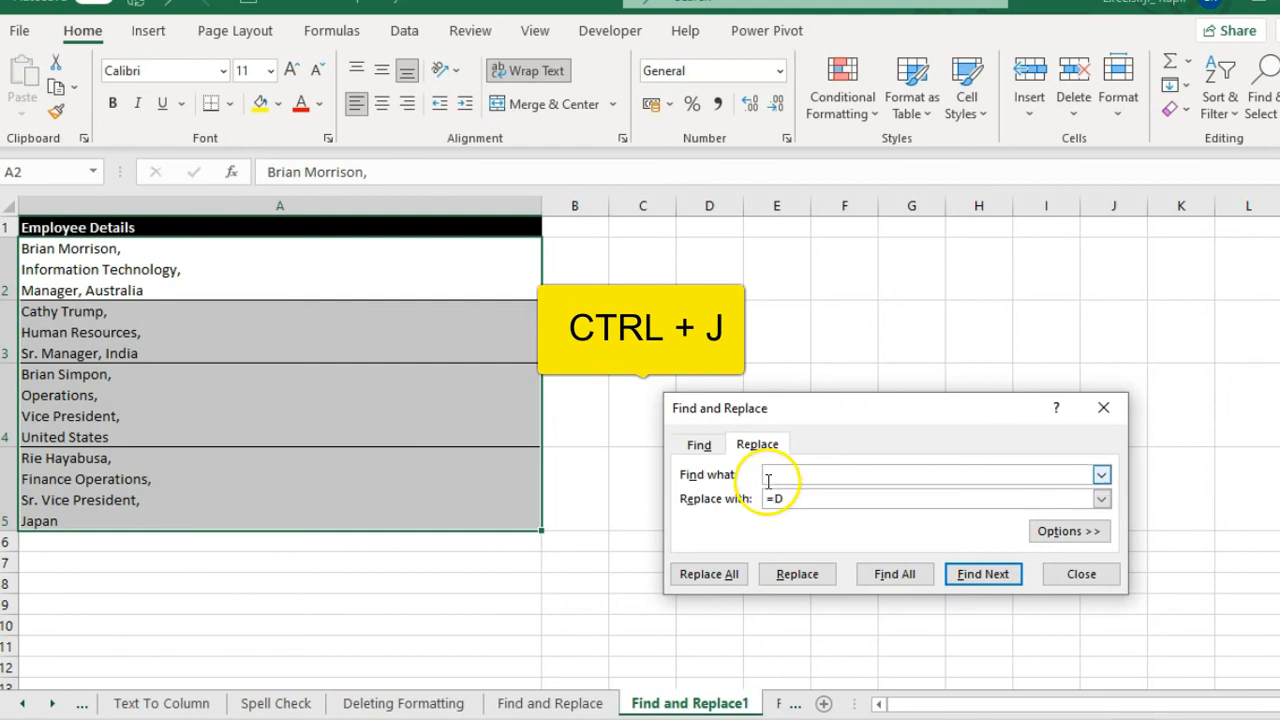
left_click_drag(782, 498, 762, 498)
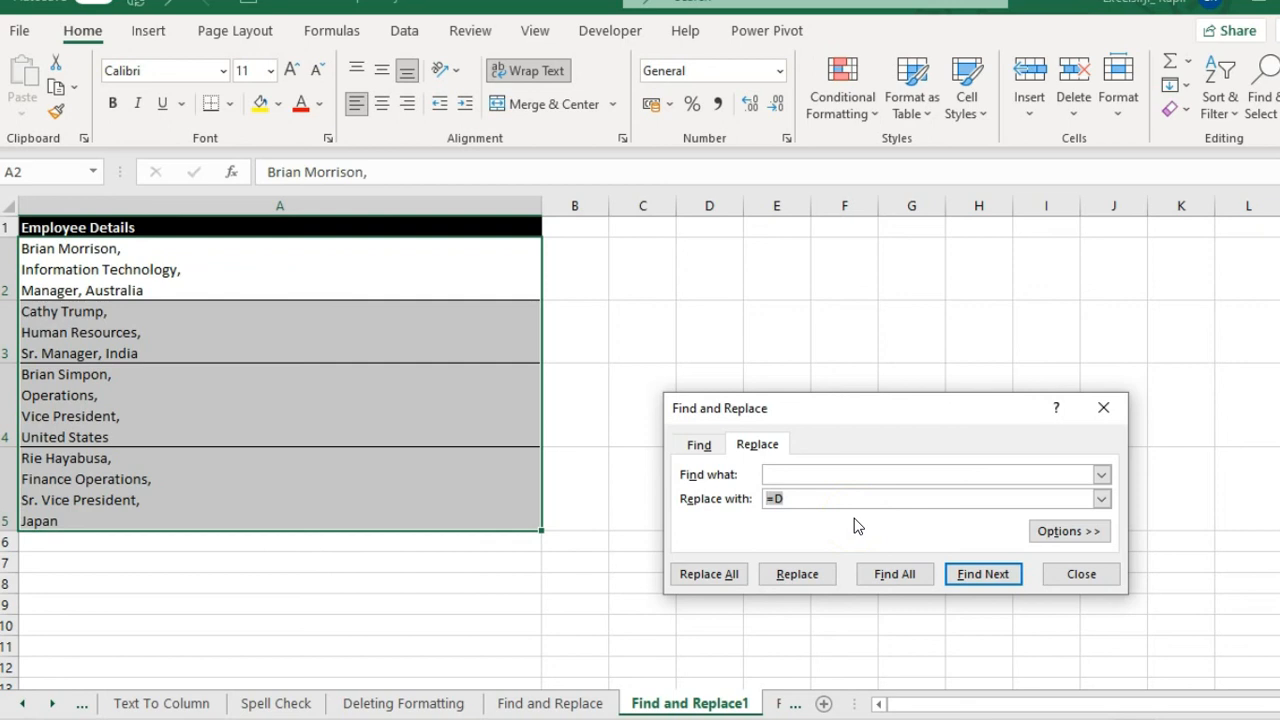
left_click(770, 505)
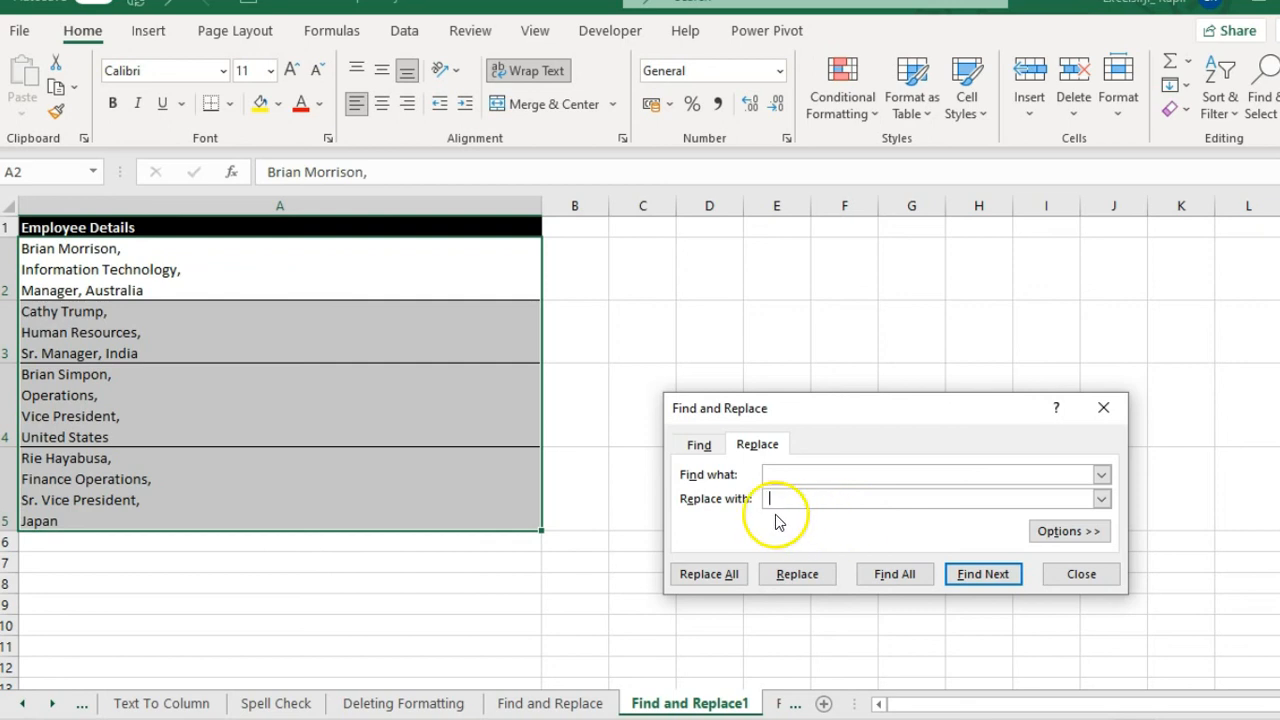
left_click(703, 578)
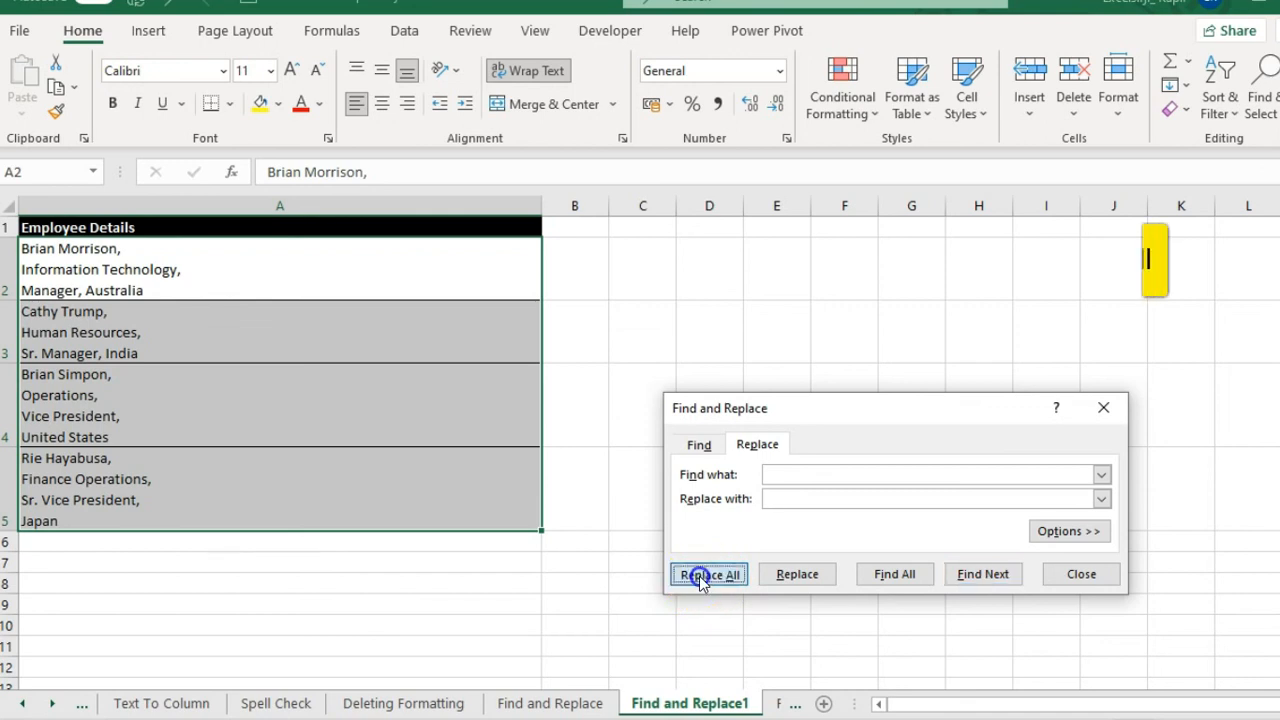
left_click(705, 431)
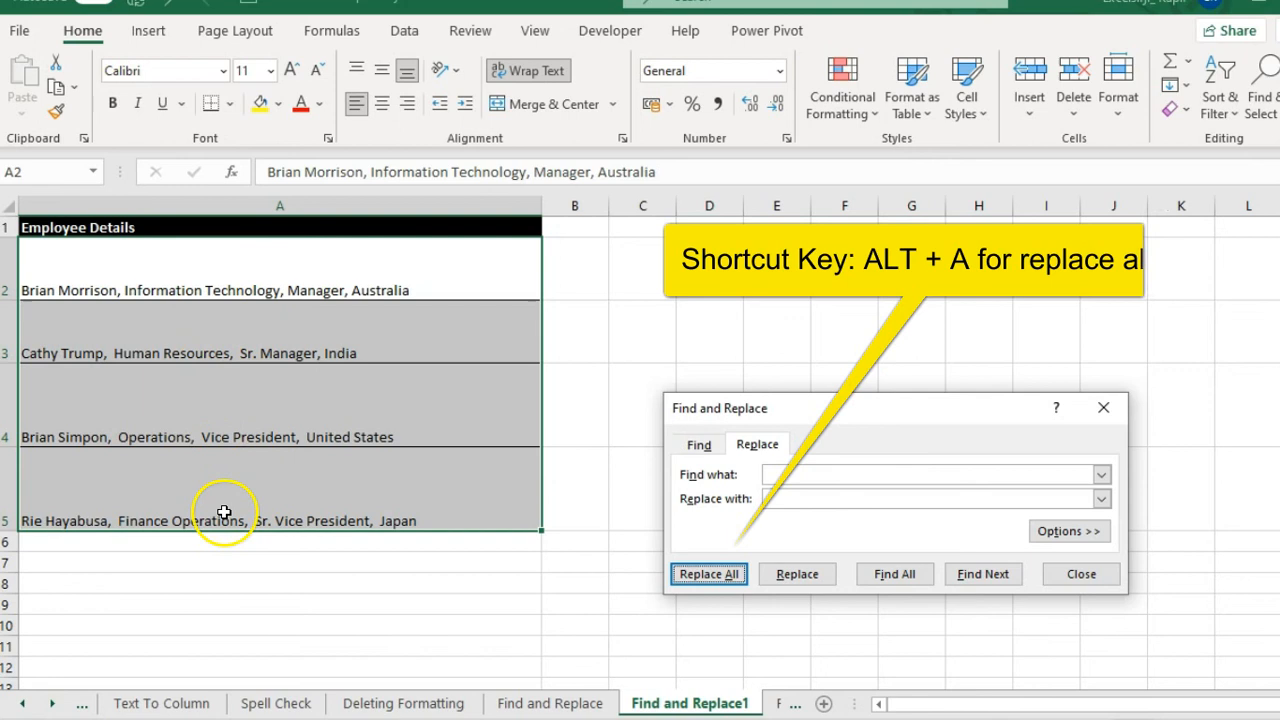
left_click(1080, 574)
left_click(1078, 570)
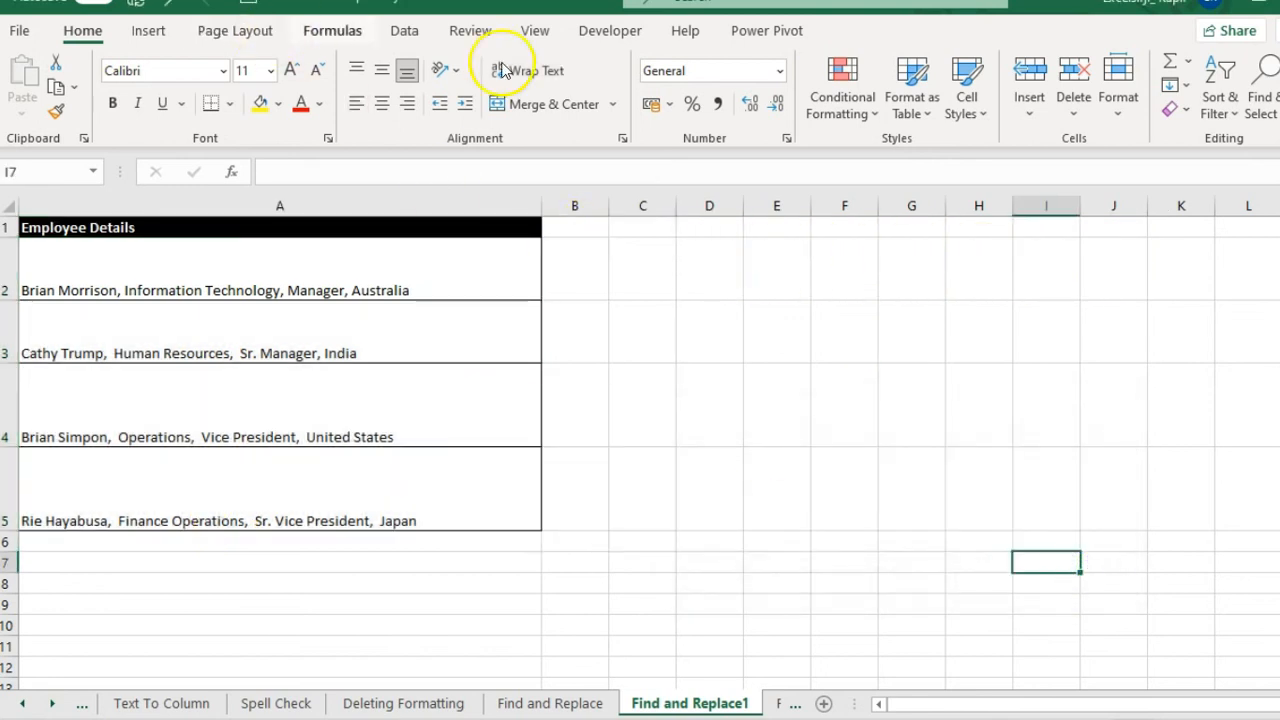
left_click(552, 76)
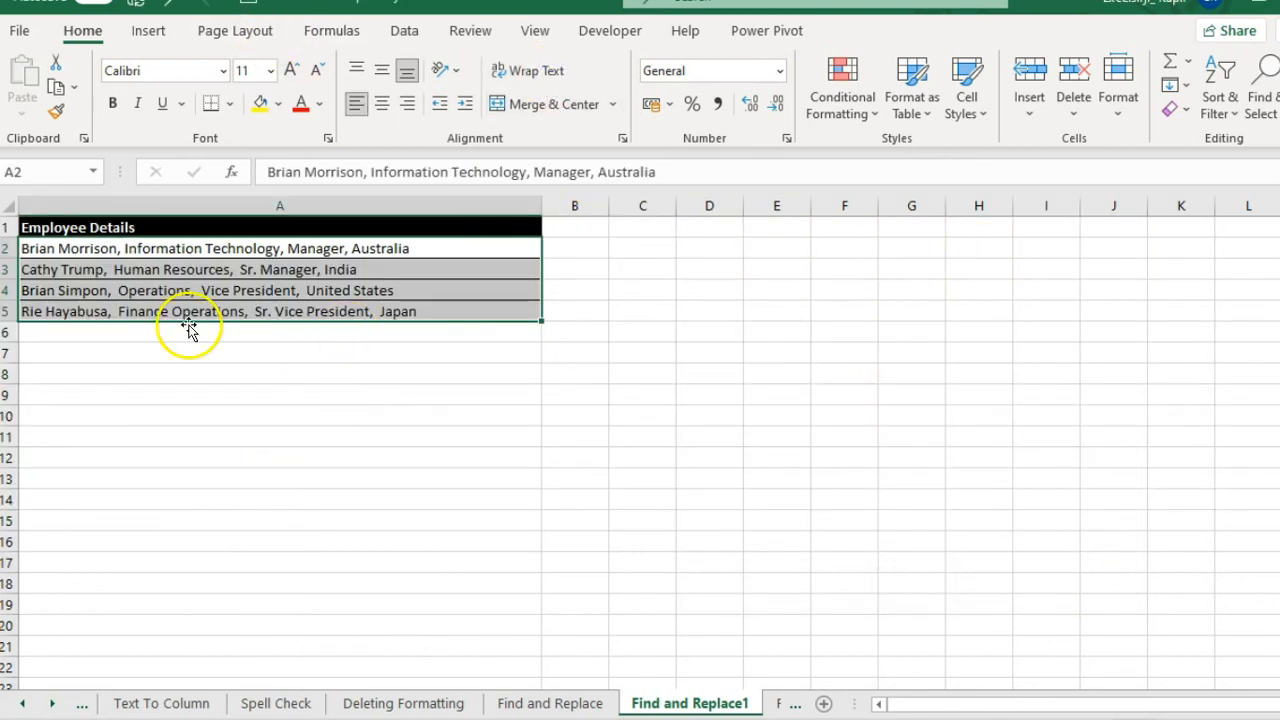
left_click_drag(125, 248, 86, 330)
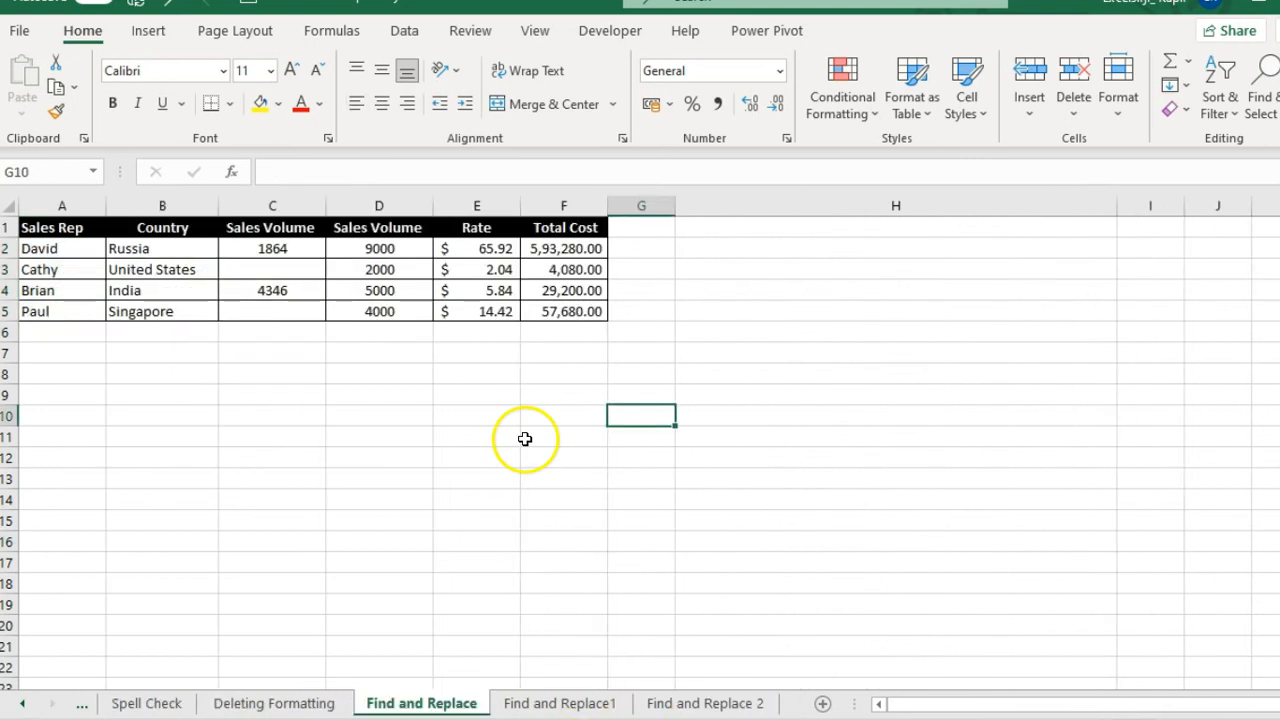
For a format replacement on the Find and Replace sheet, set the format to find to black fill with white font.
left_click(437, 394)
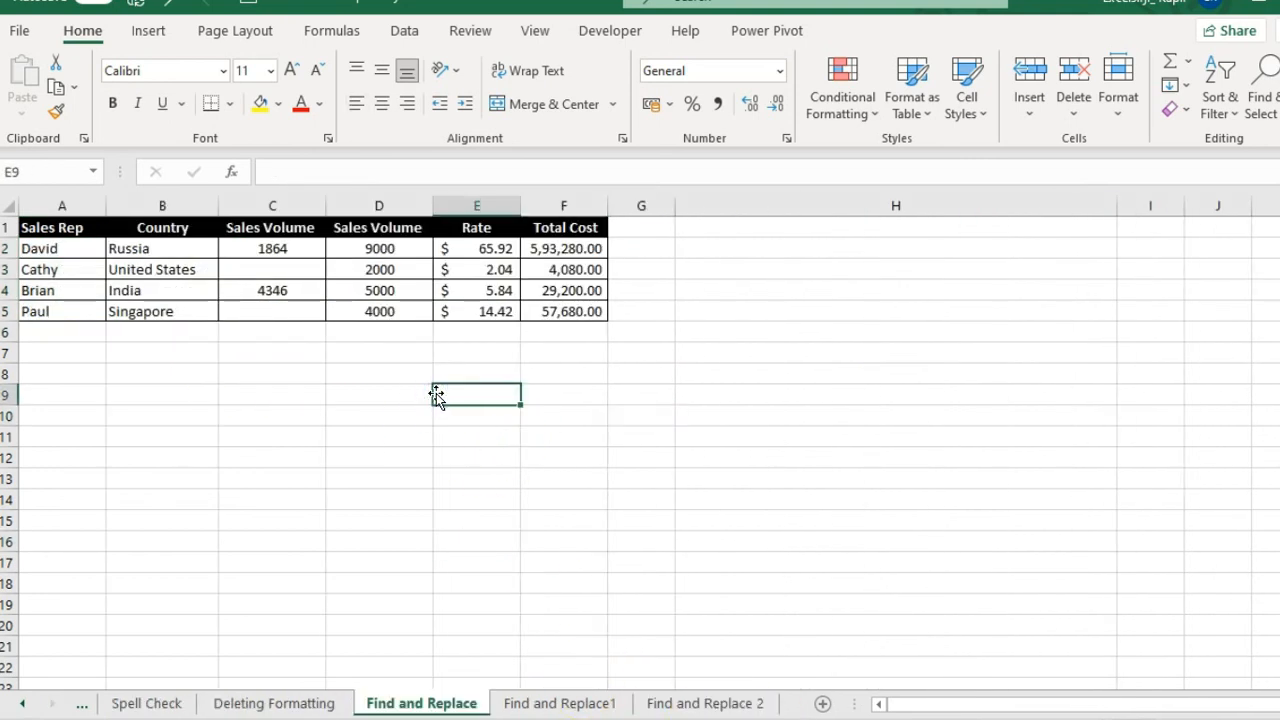
left_click_drag(63, 225, 441, 199)
left_click(547, 222)
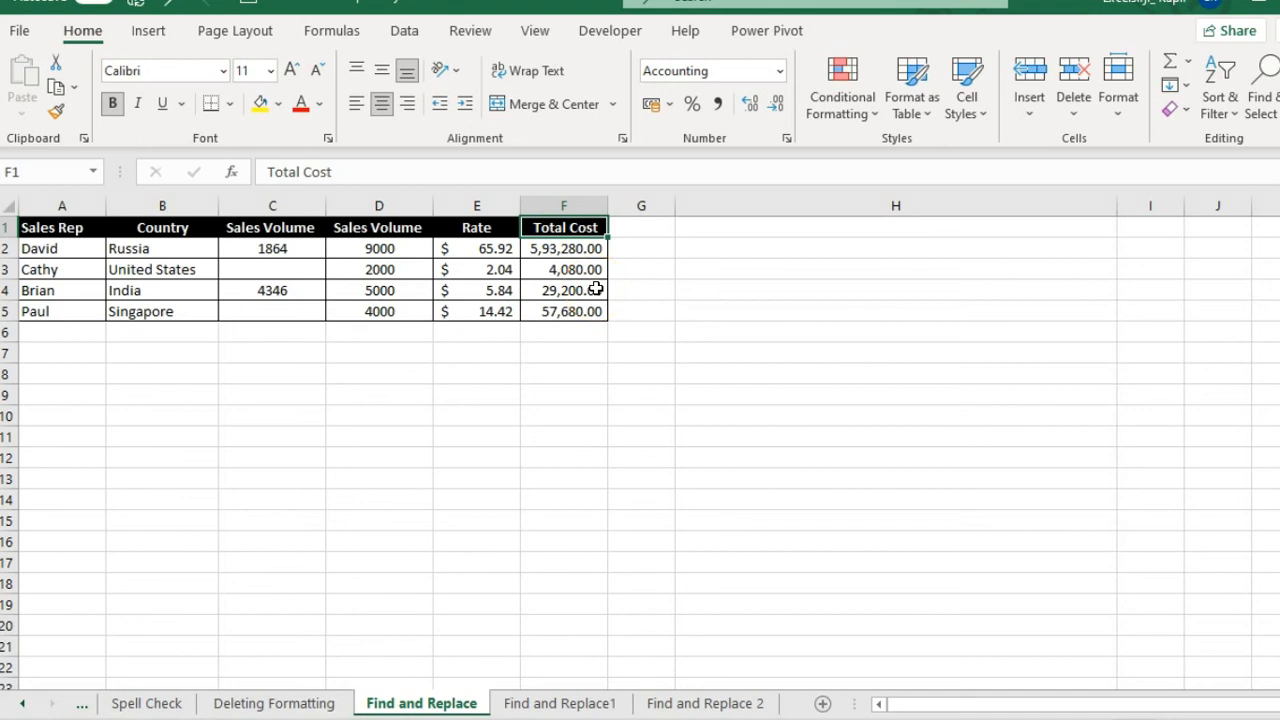
key("ctrl+h")
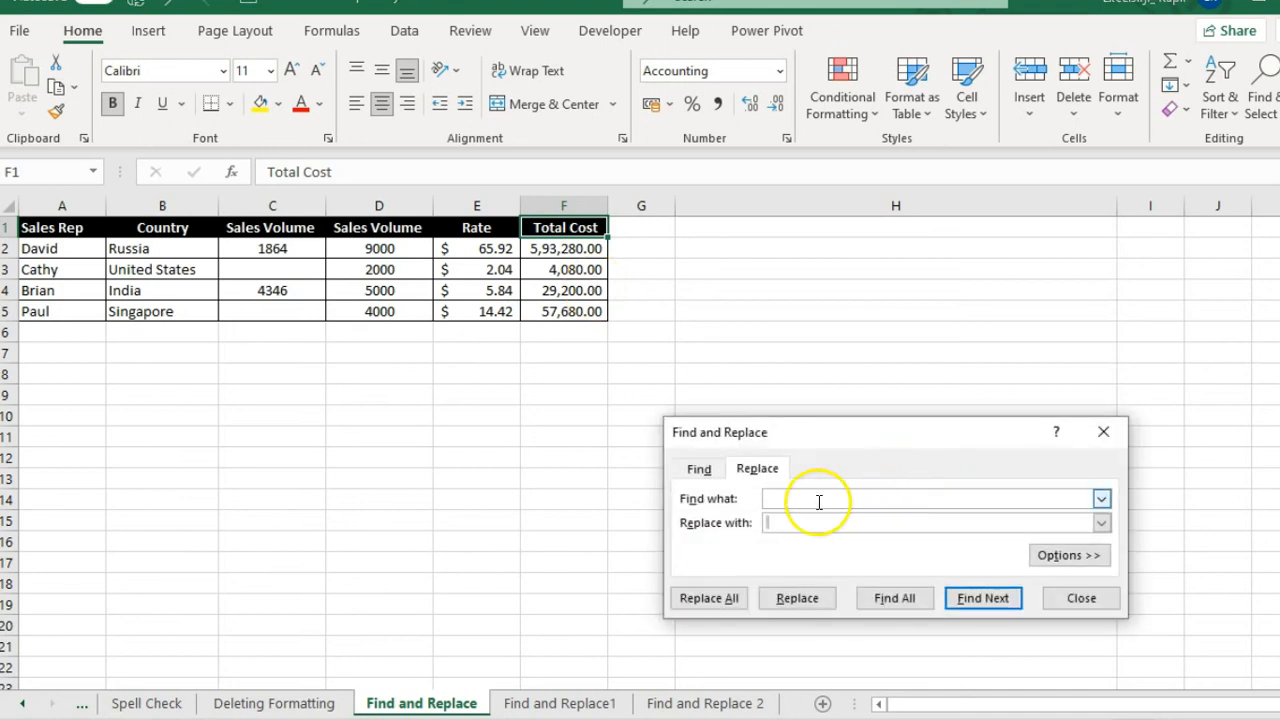
left_click(1062, 556)
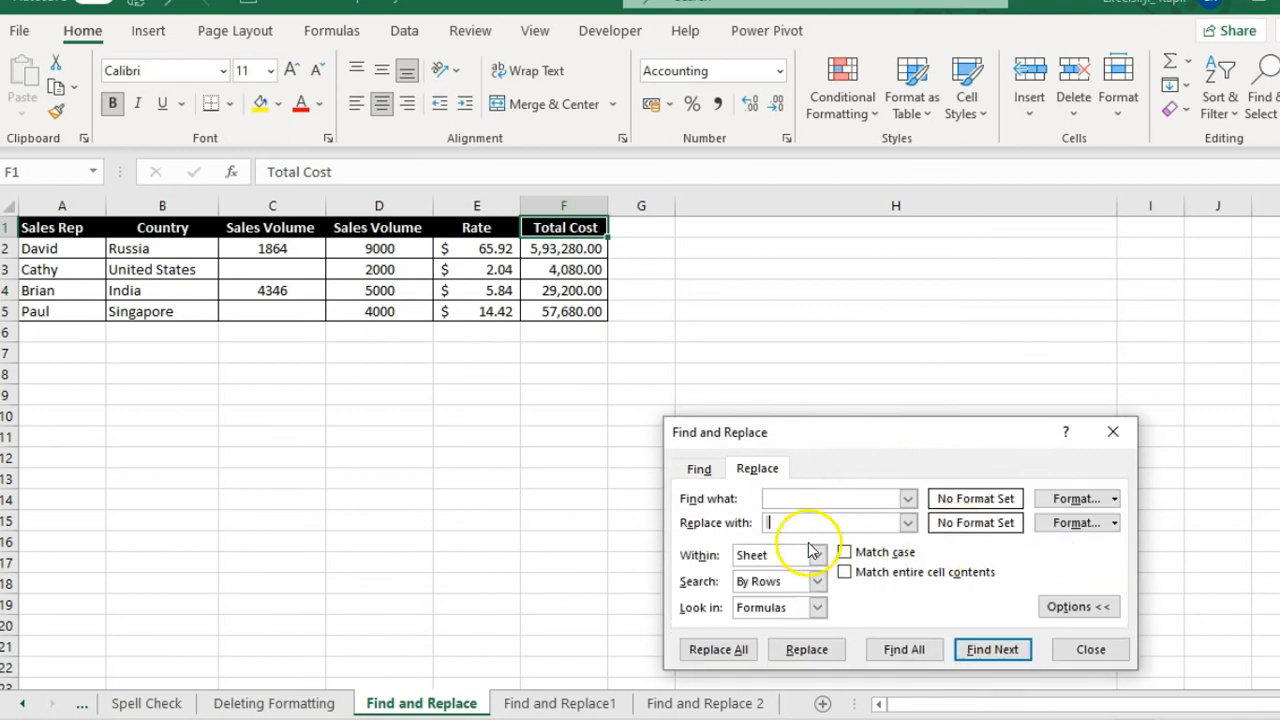
left_click(791, 500)
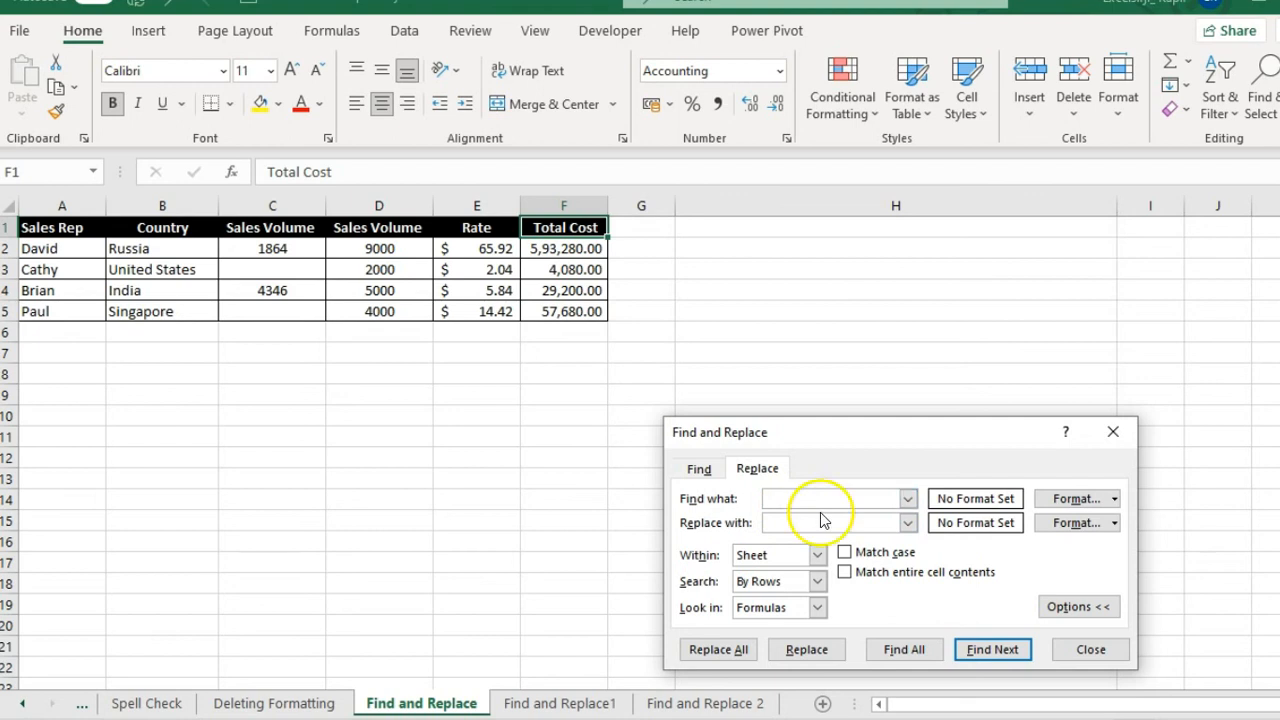
left_click(979, 507)
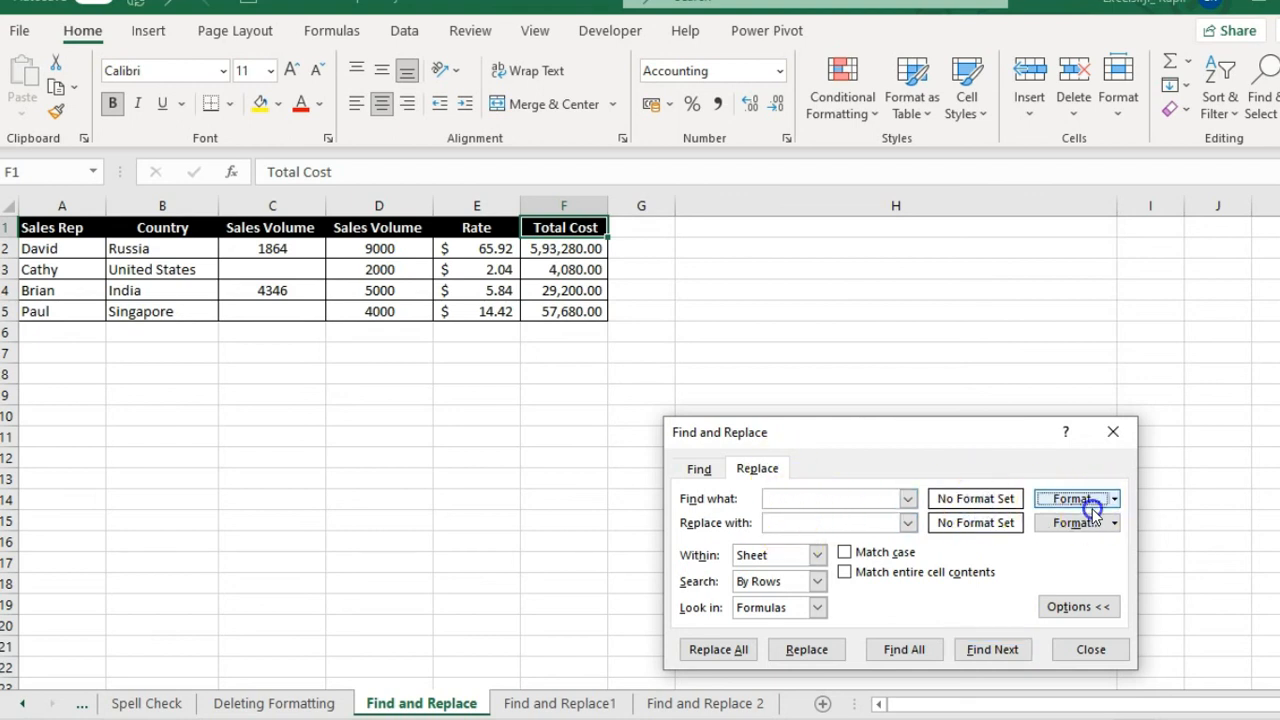
left_click(1088, 500)
left_click(976, 143)
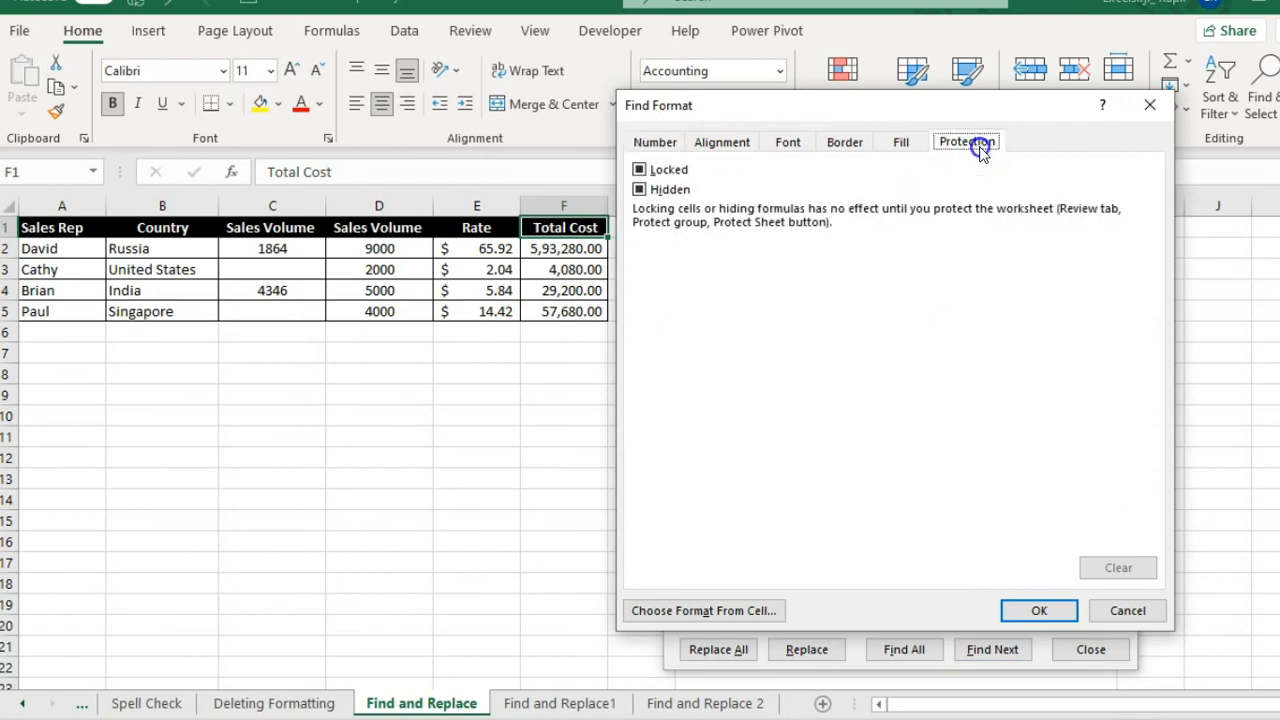
left_click(901, 142)
left_click(671, 220)
left_click(788, 142)
left_click(1037, 316)
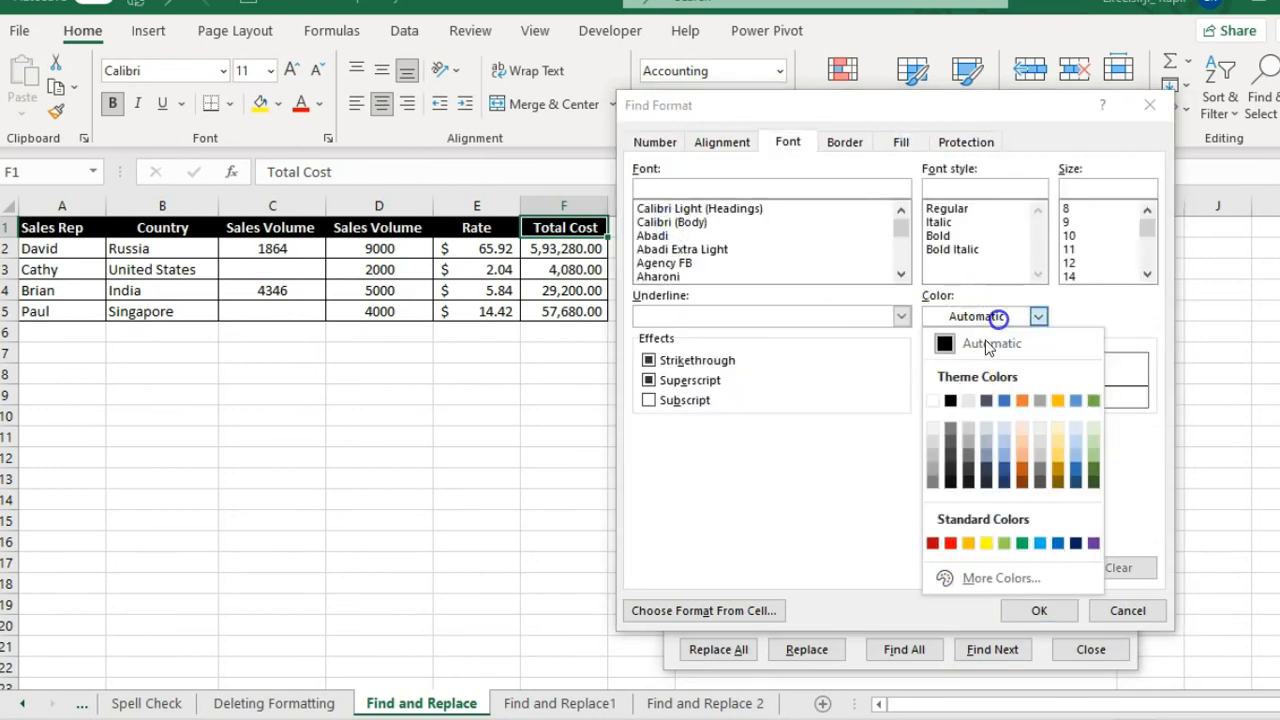
left_click(928, 403)
left_click(1032, 606)
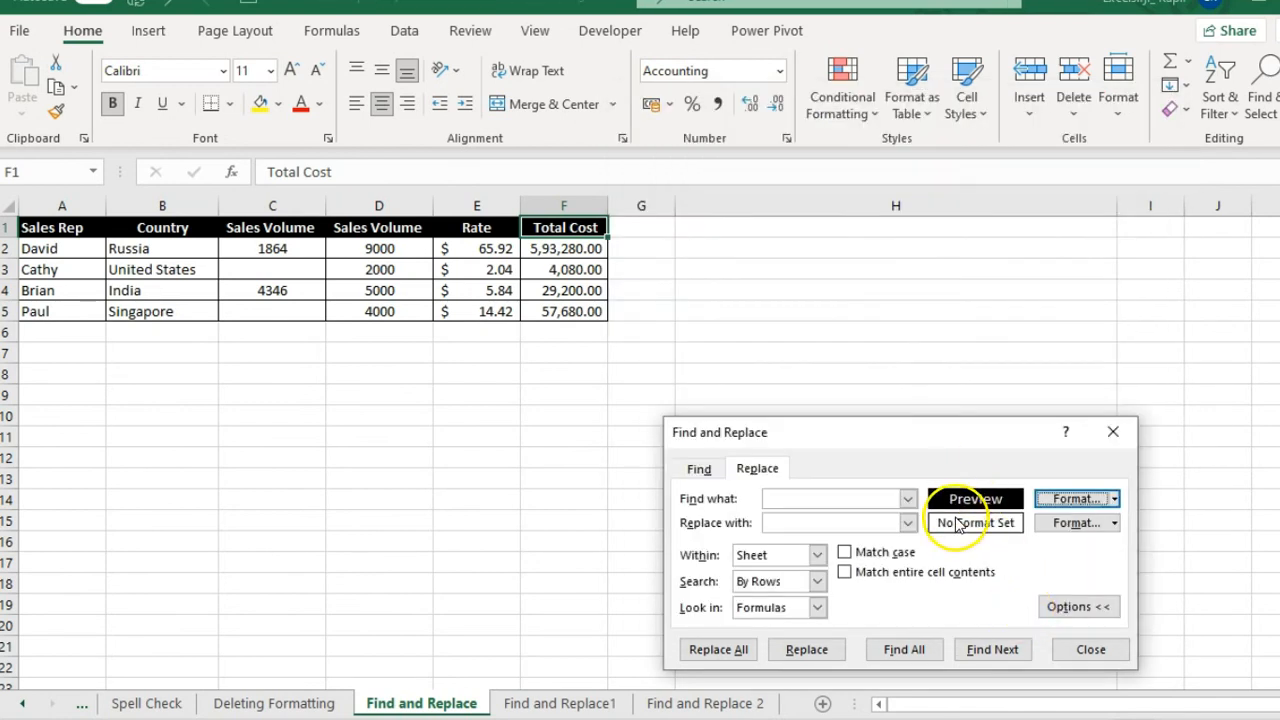
Set the replacement format to blue fill with white font.
left_click(1052, 523)
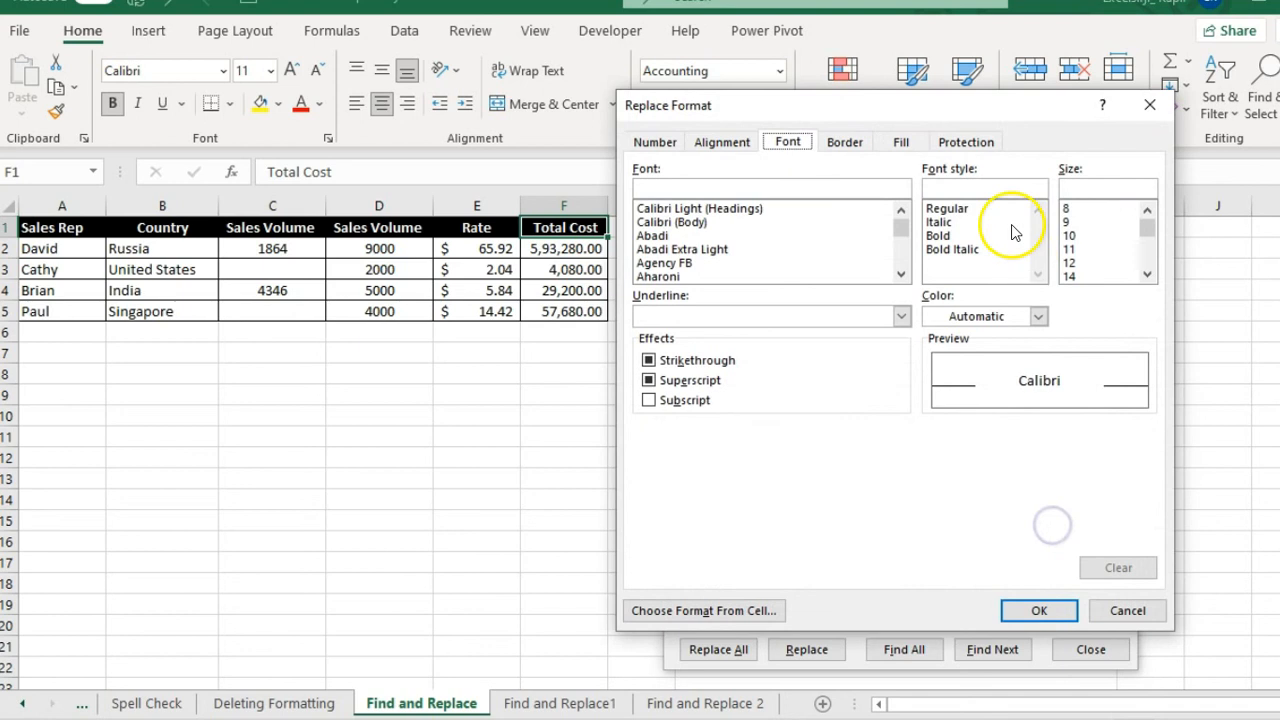
left_click(901, 142)
left_click(728, 217)
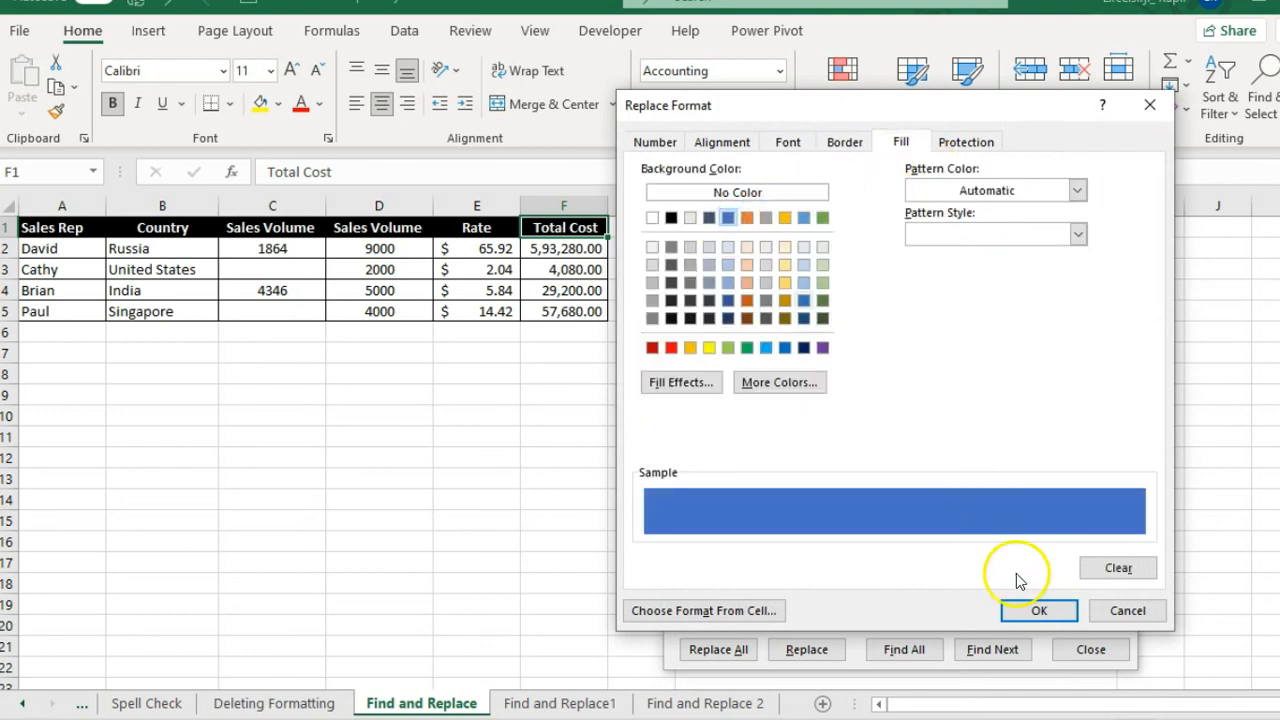
left_click(1039, 610)
left_click(1055, 520)
left_click(788, 142)
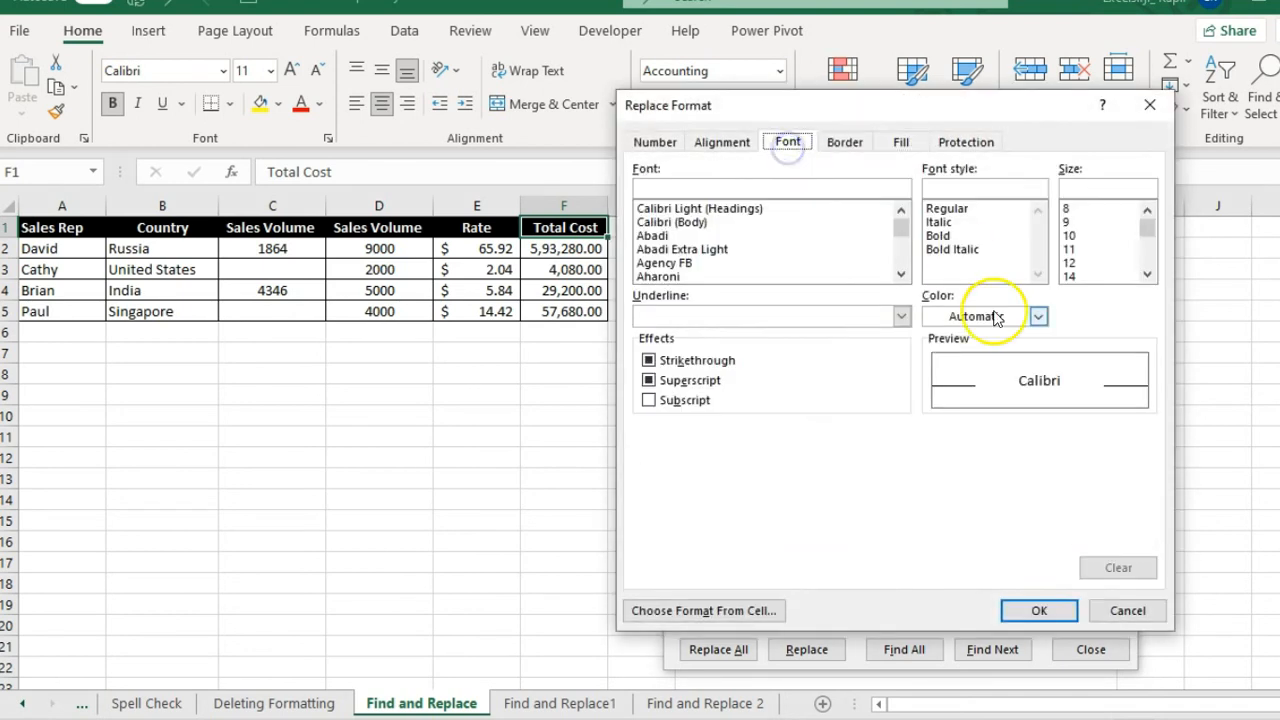
left_click(1038, 316)
left_click(931, 401)
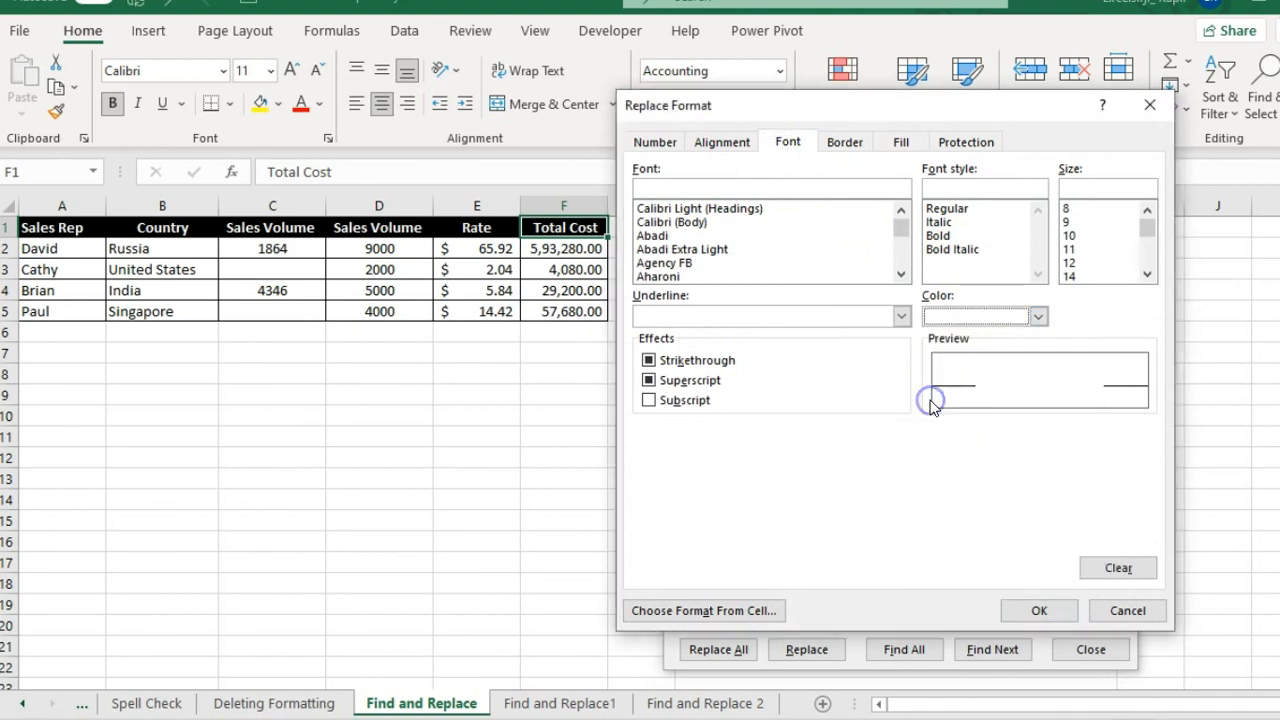
left_click(1056, 618)
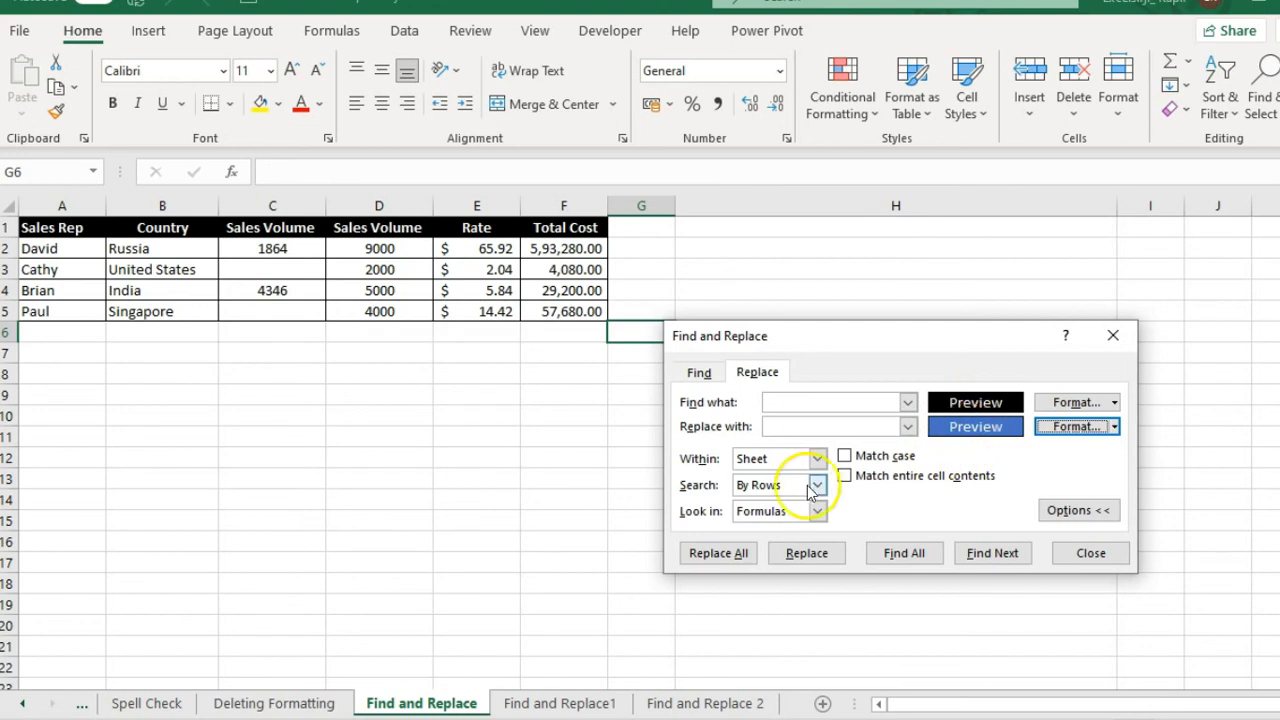
Replace all black-filled header cells on the sheet with the blue header format and close the replace dialog.
left_click(718, 552)
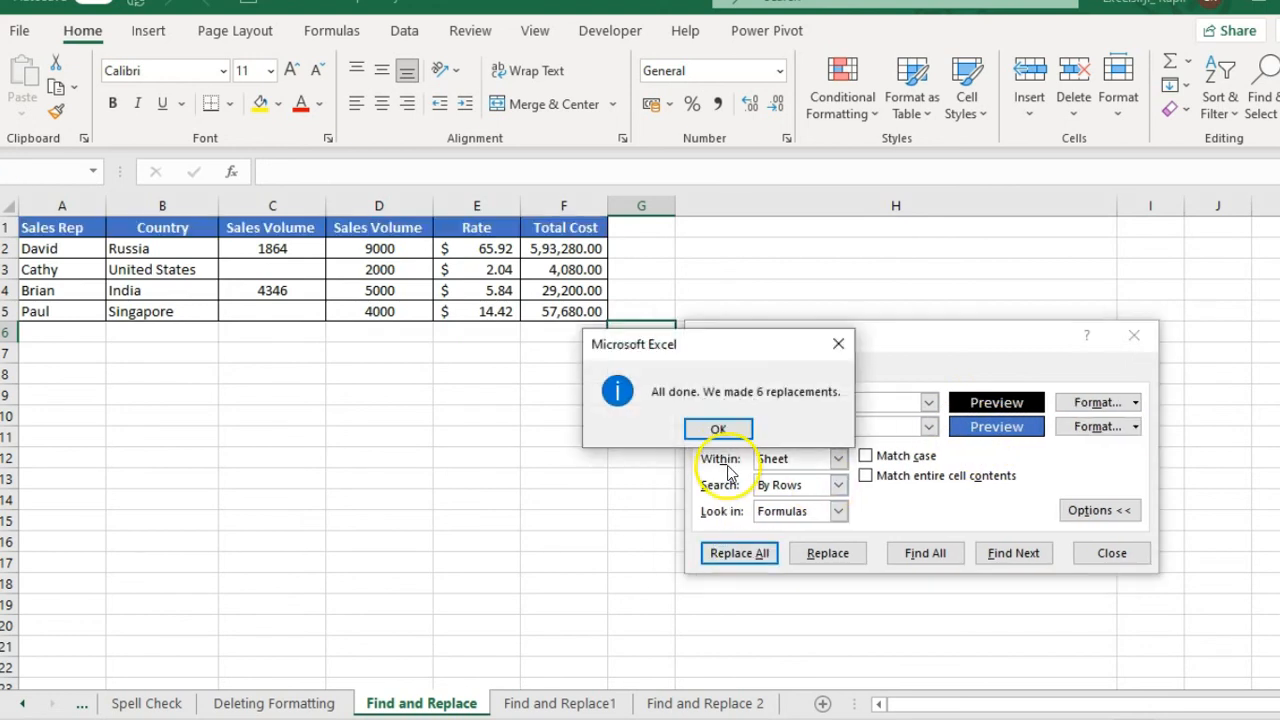
left_click(718, 429)
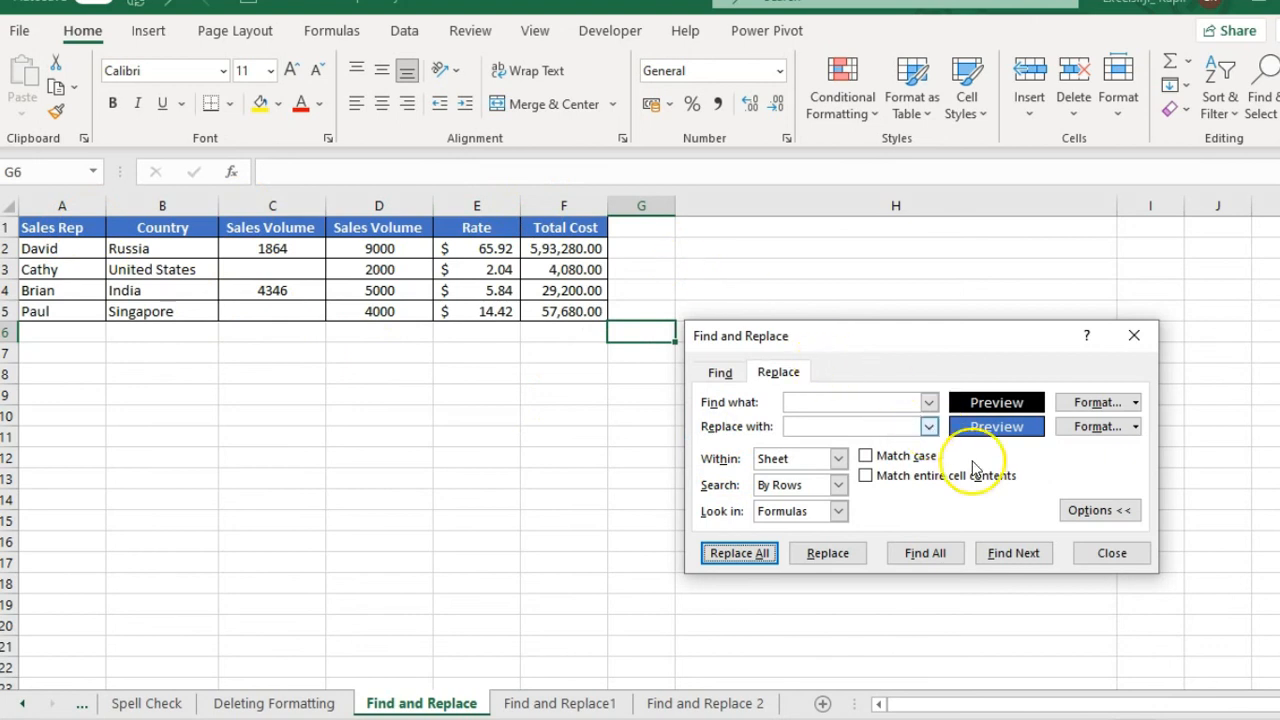
left_click(1095, 556)
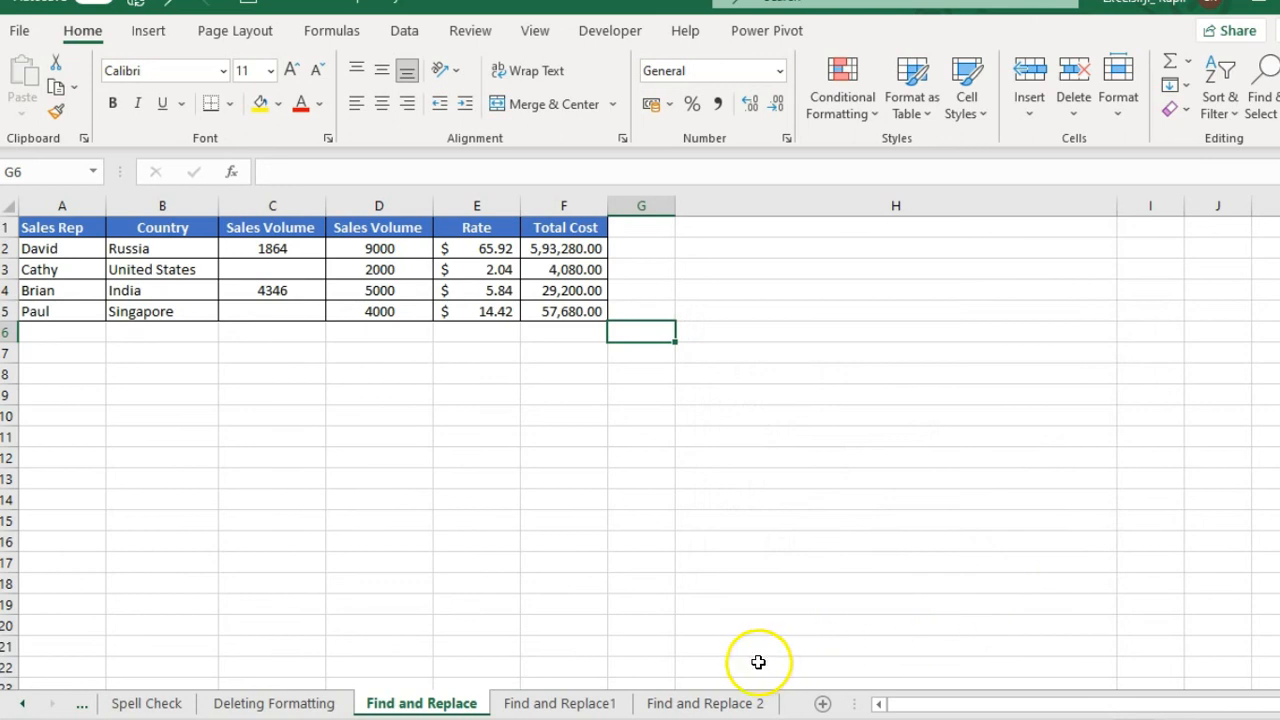
Go to the Find and Replace 2 sheet and clear both the find format and the replacement format from the replace settings.
left_click(700, 710)
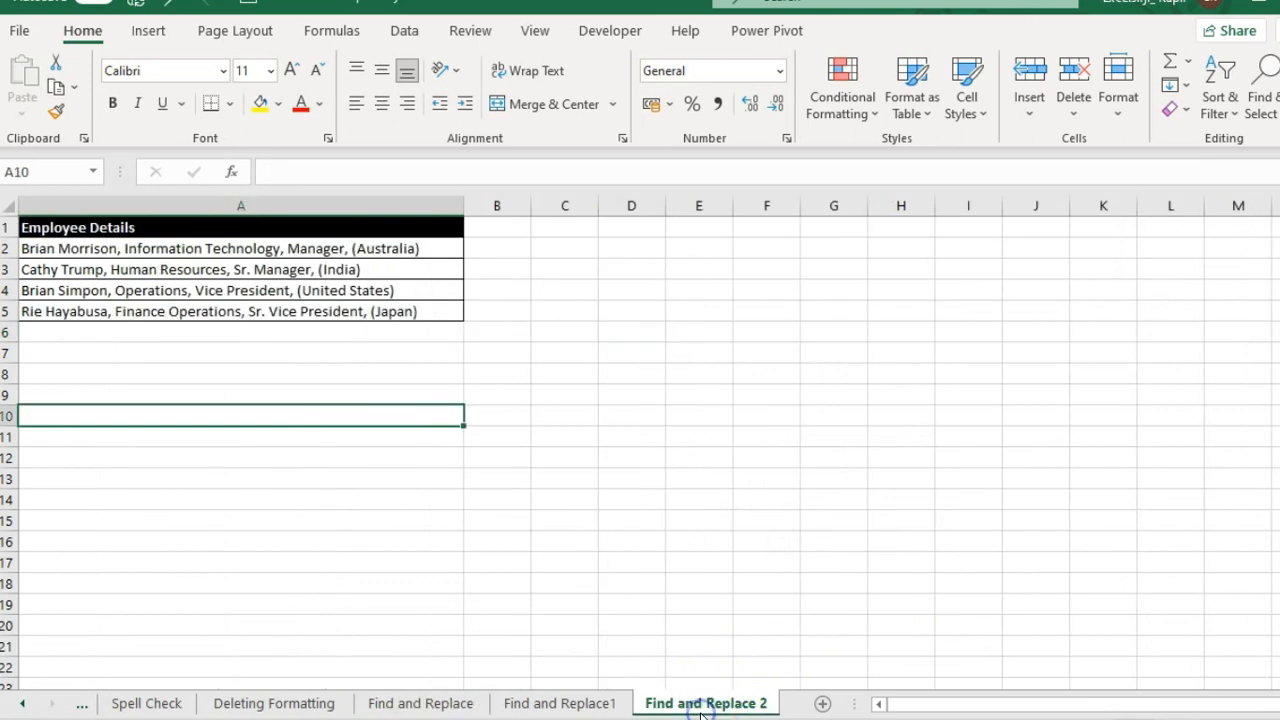
left_click(609, 538)
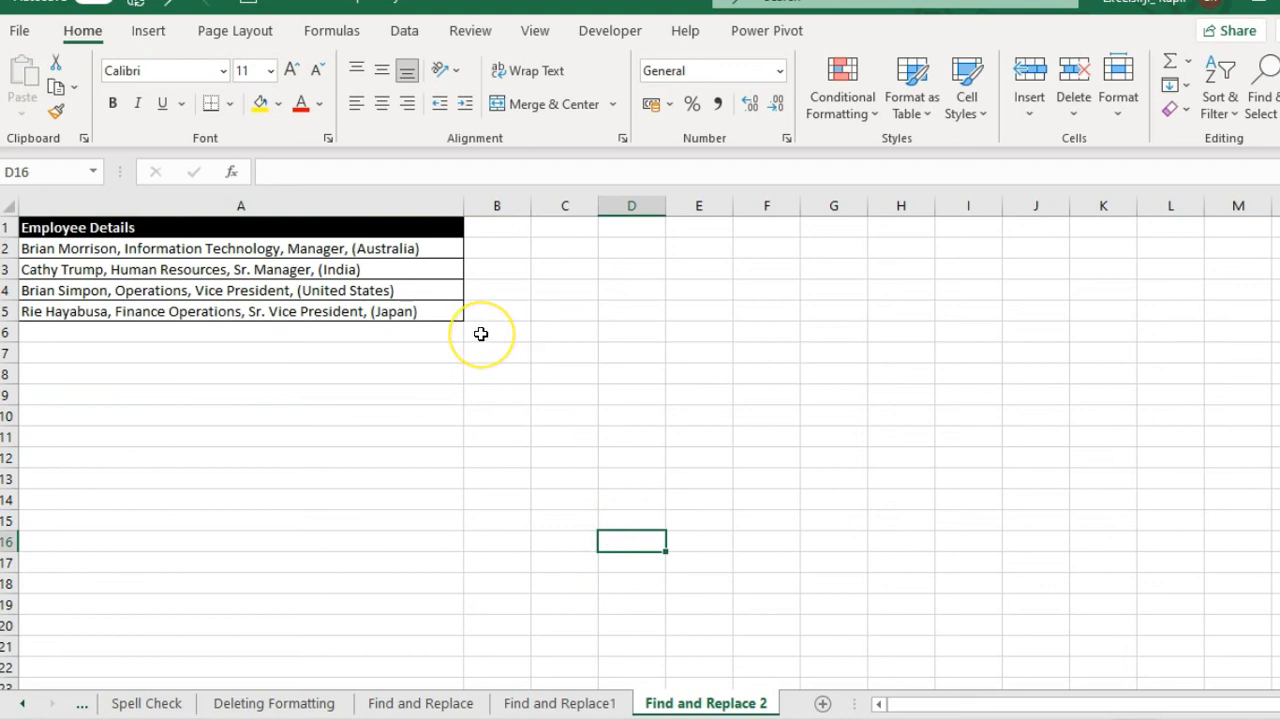
left_click_drag(366, 248, 355, 312)
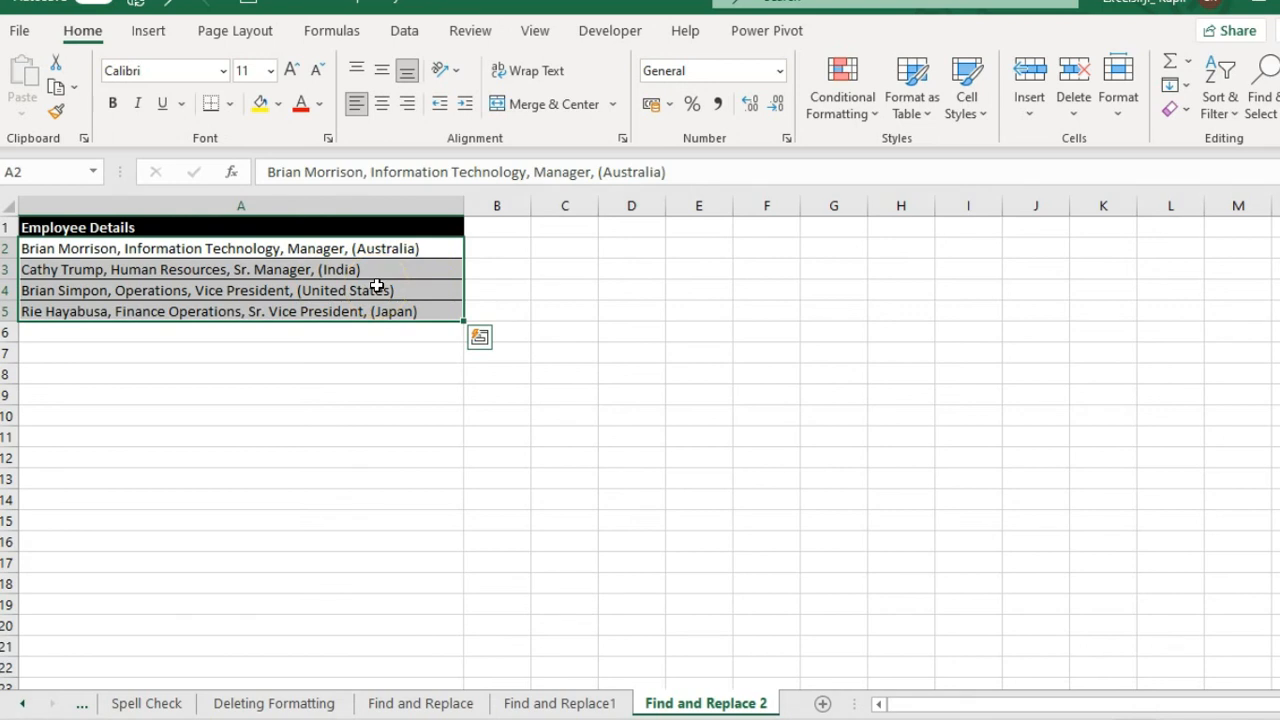
left_click(431, 271)
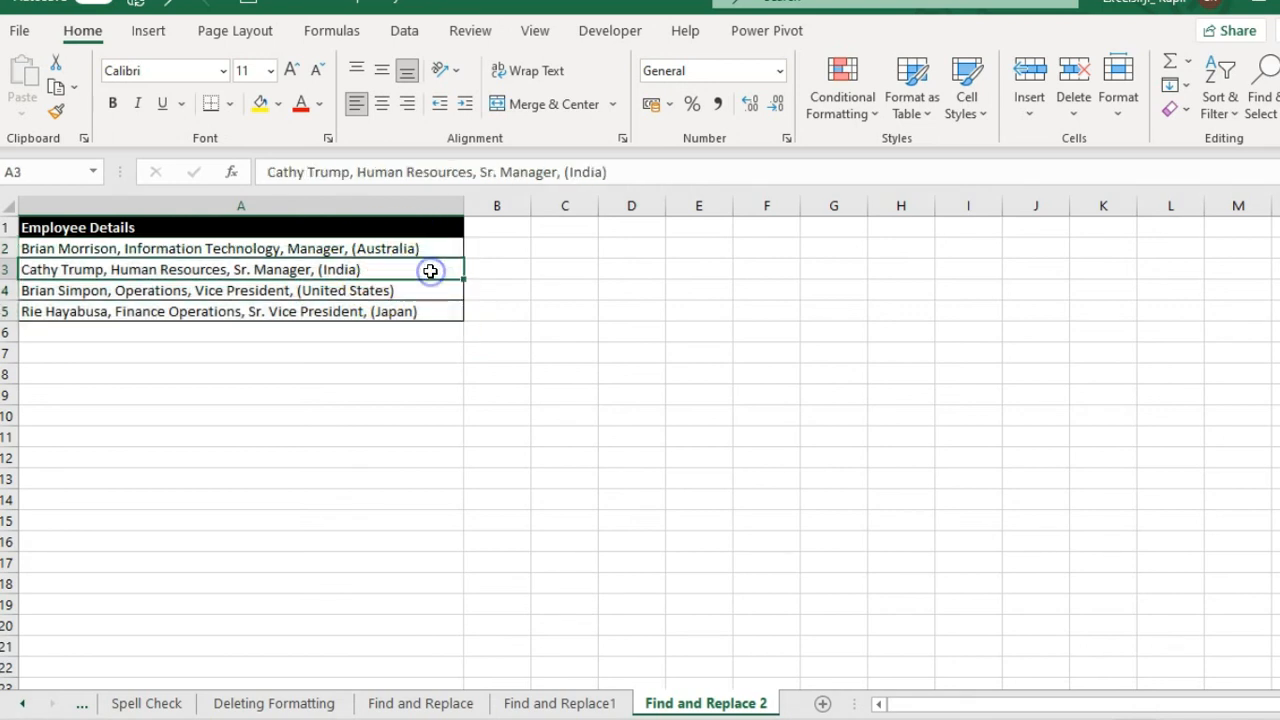
left_click(552, 286)
key("ctrl+h")
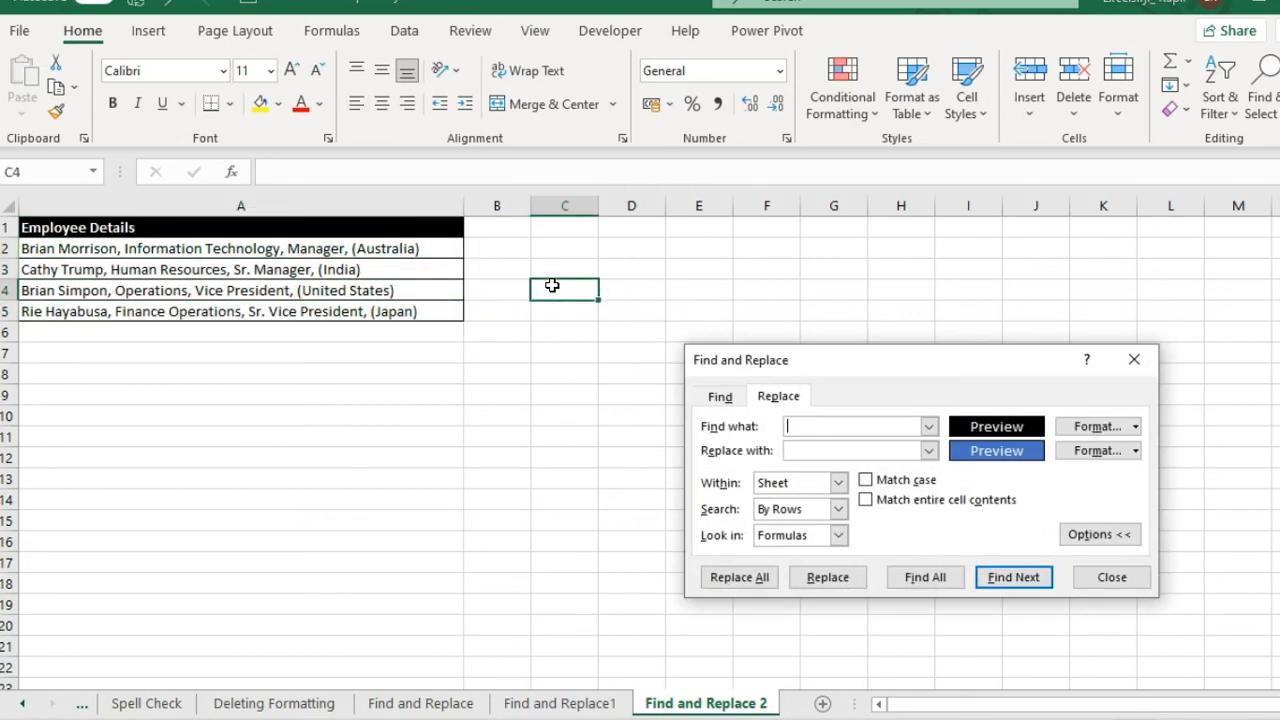
left_click(1135, 426)
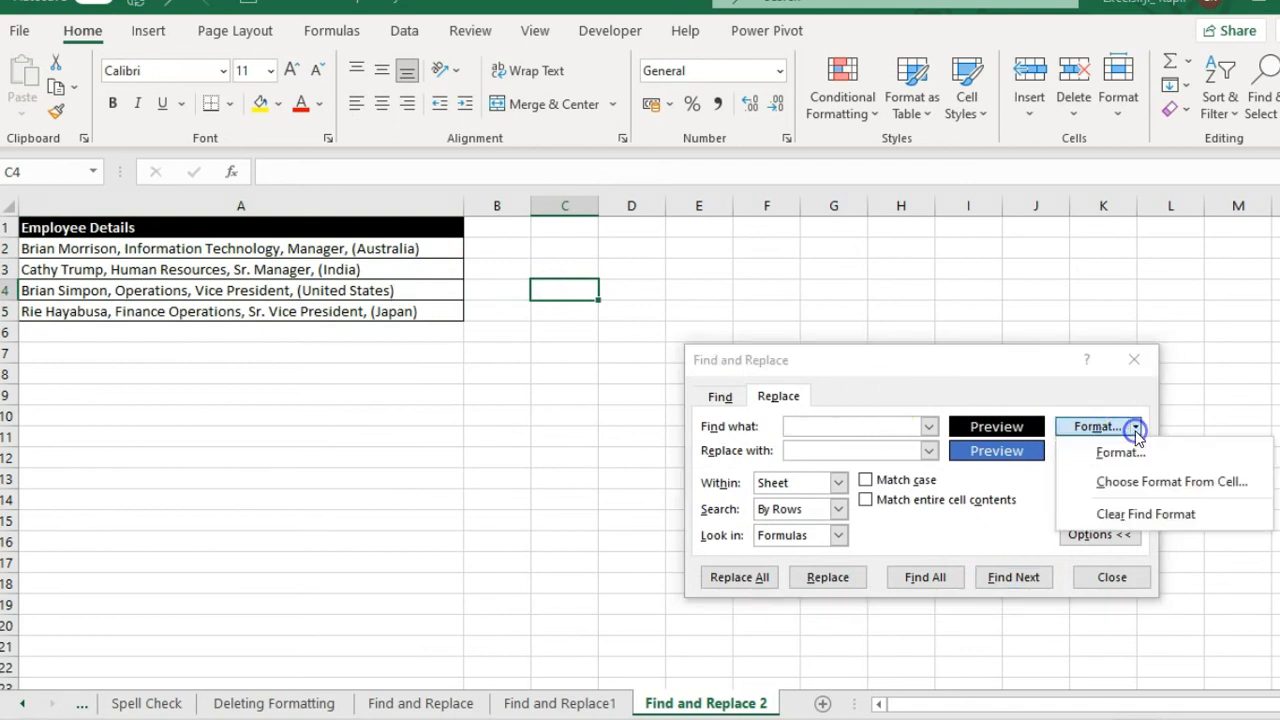
left_click(1140, 514)
left_click(1135, 450)
left_click(1141, 549)
Replace all matches of (*) on the sheet with nothing to remove the bracketed countries, and close the replace dialog.
left_click(869, 426)
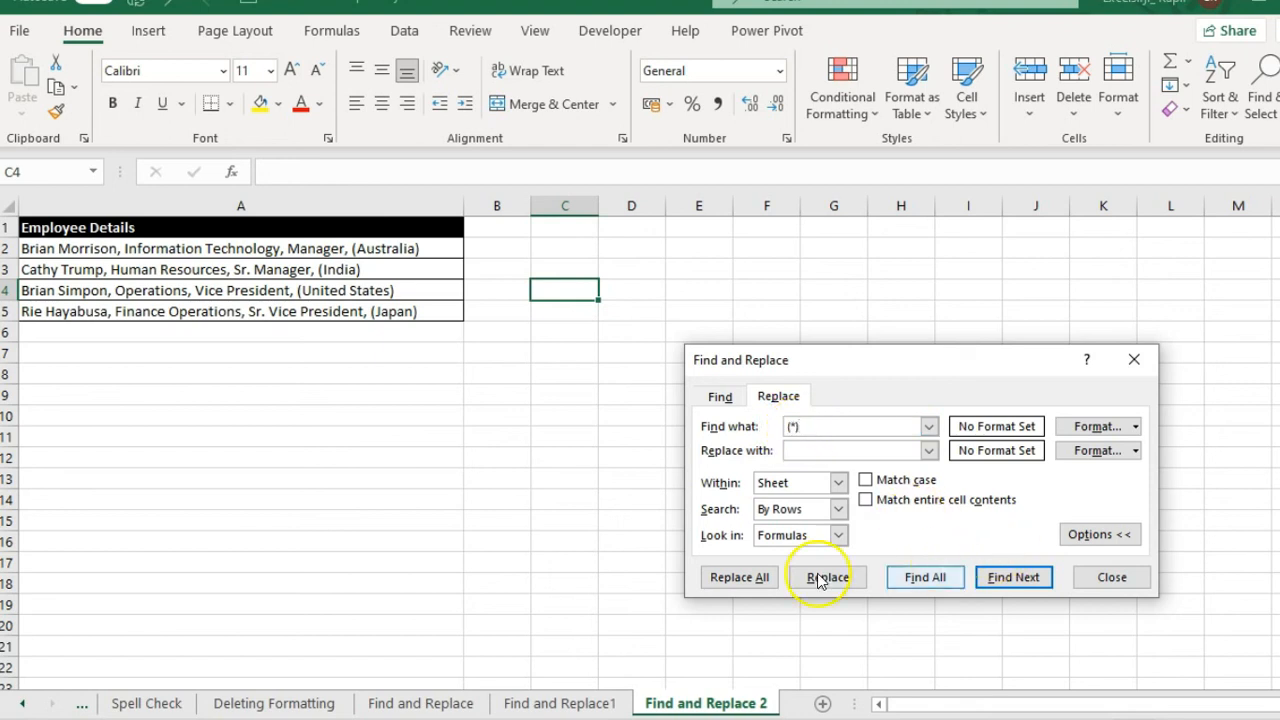
left_click(752, 580)
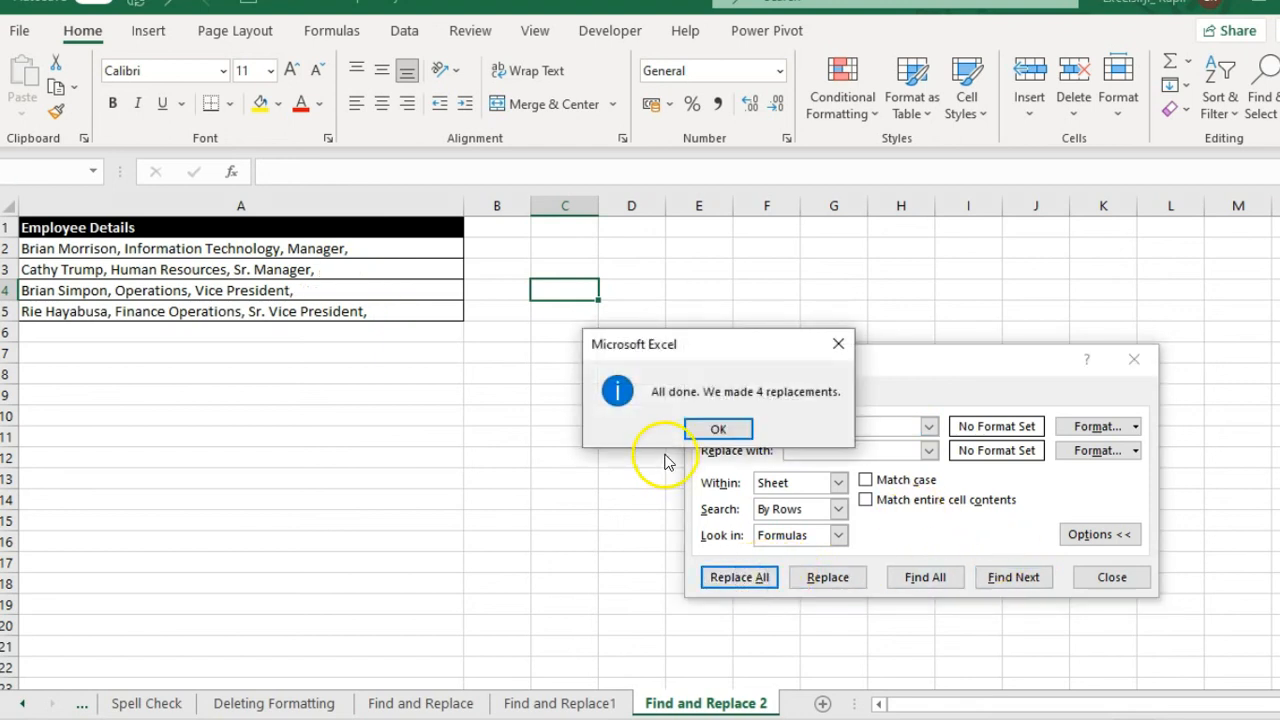
left_click(700, 436)
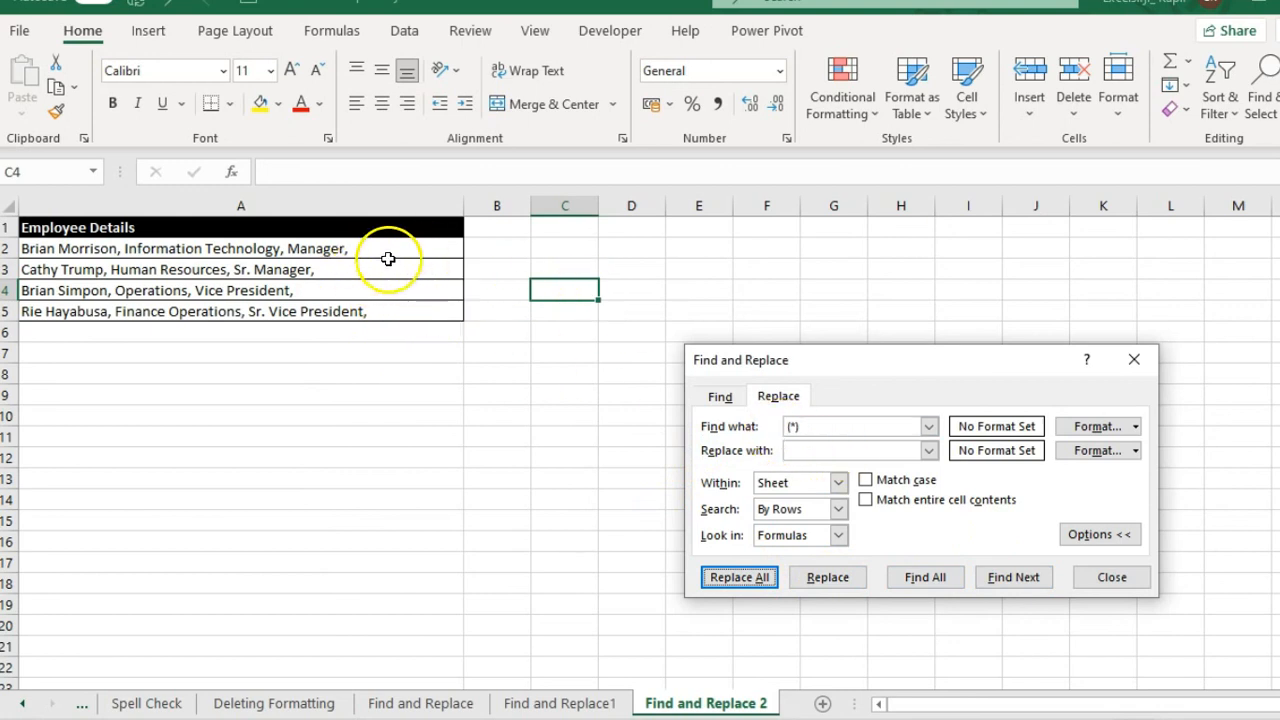
key("Escape")
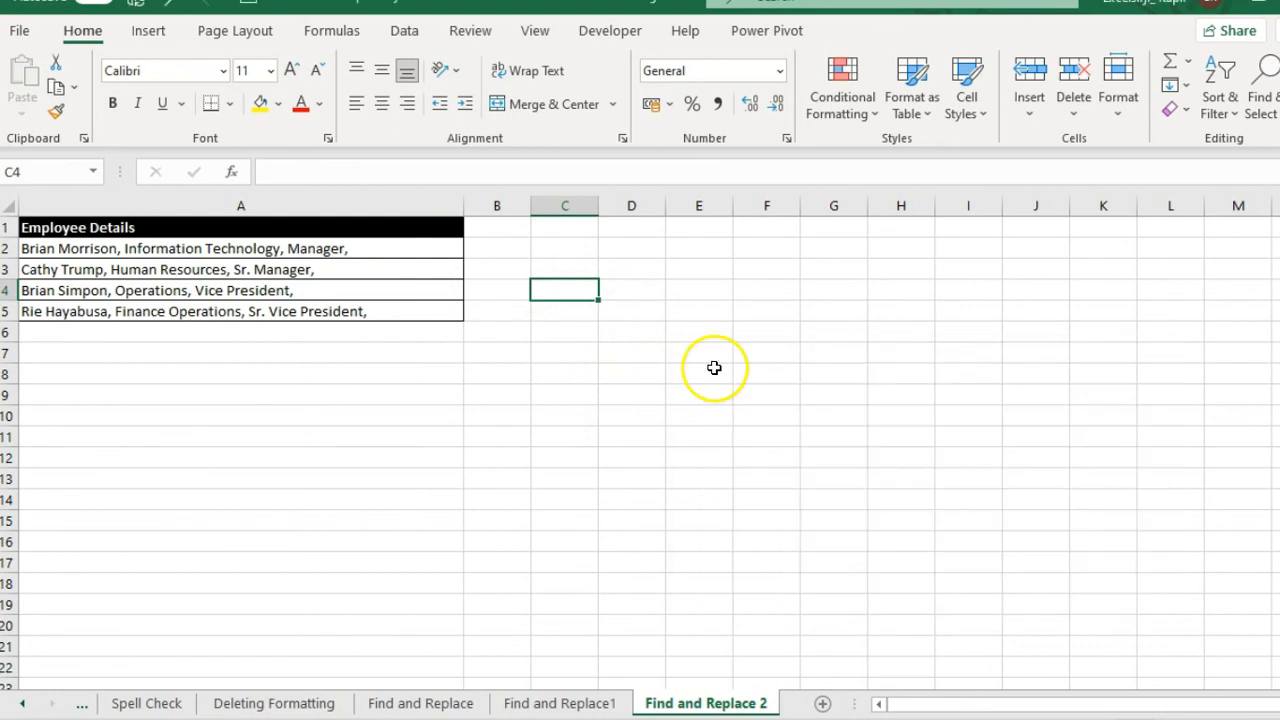